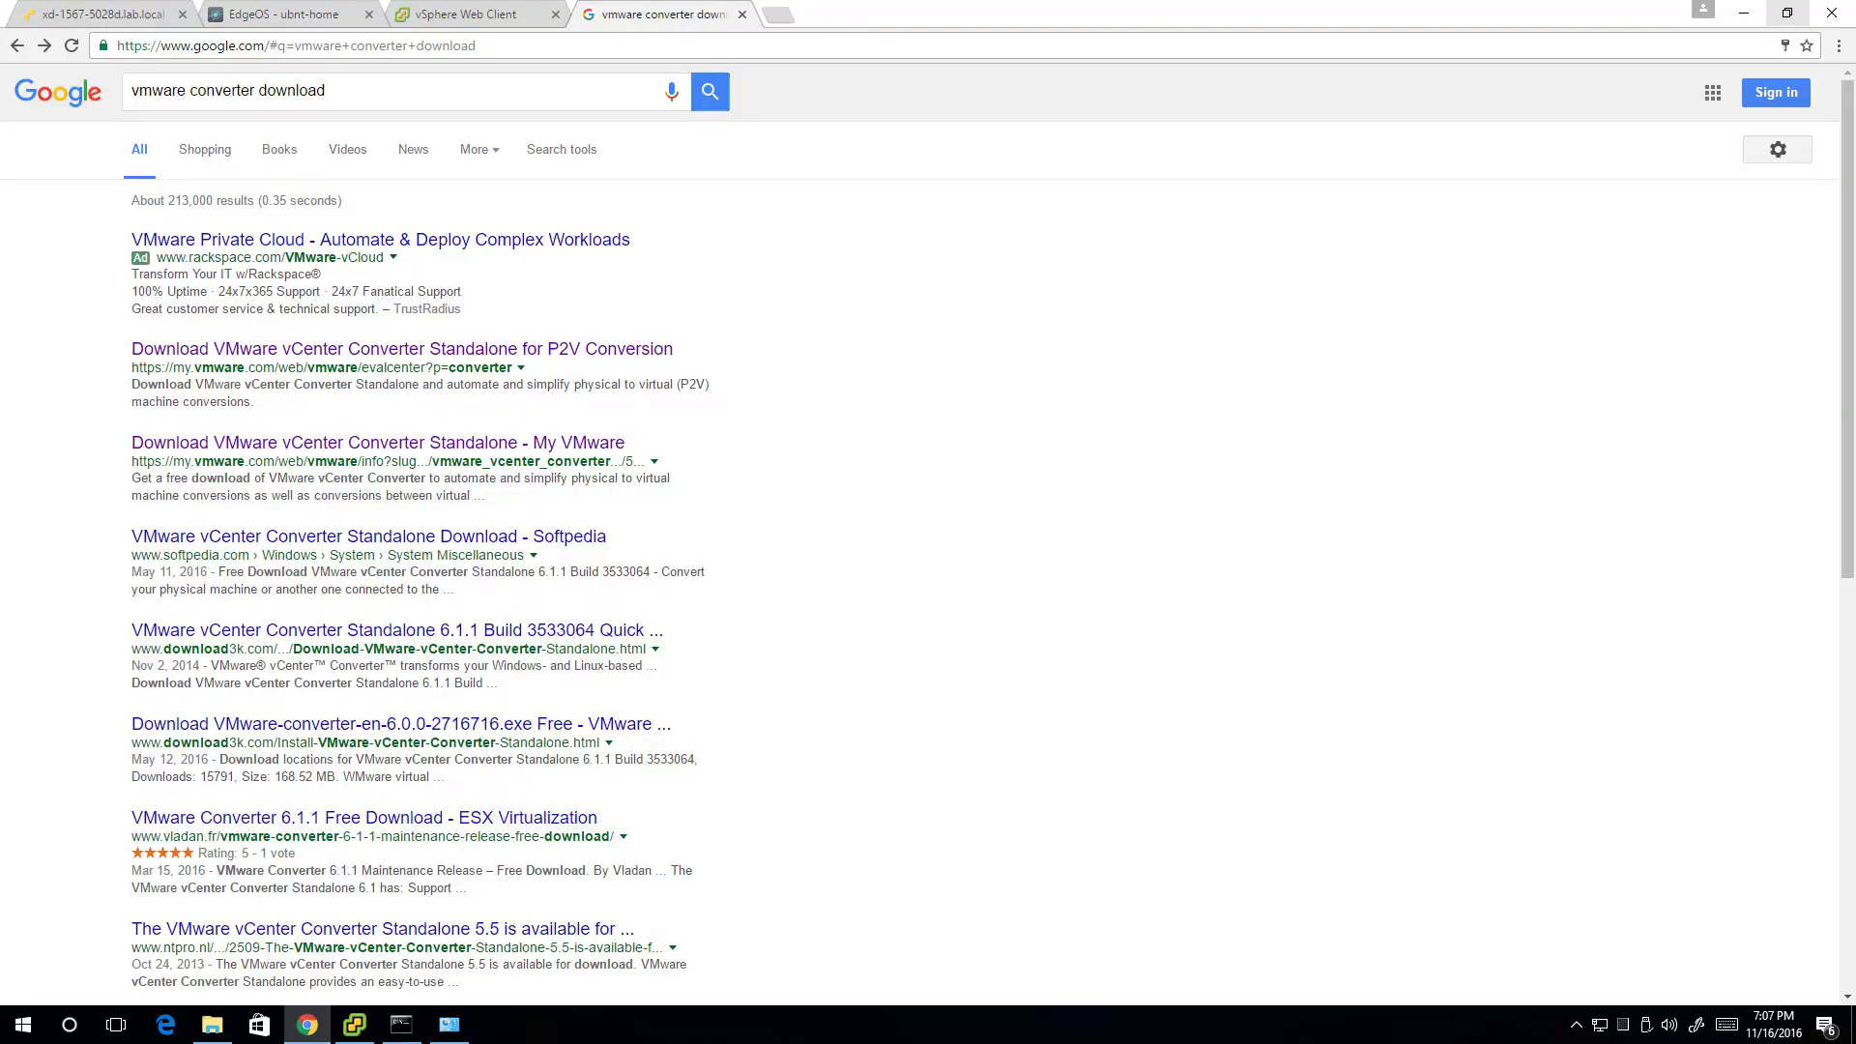
Step: Open the VMware vCenter Converter Standalone Product Download Center page from the Google results
left_click(463, 351)
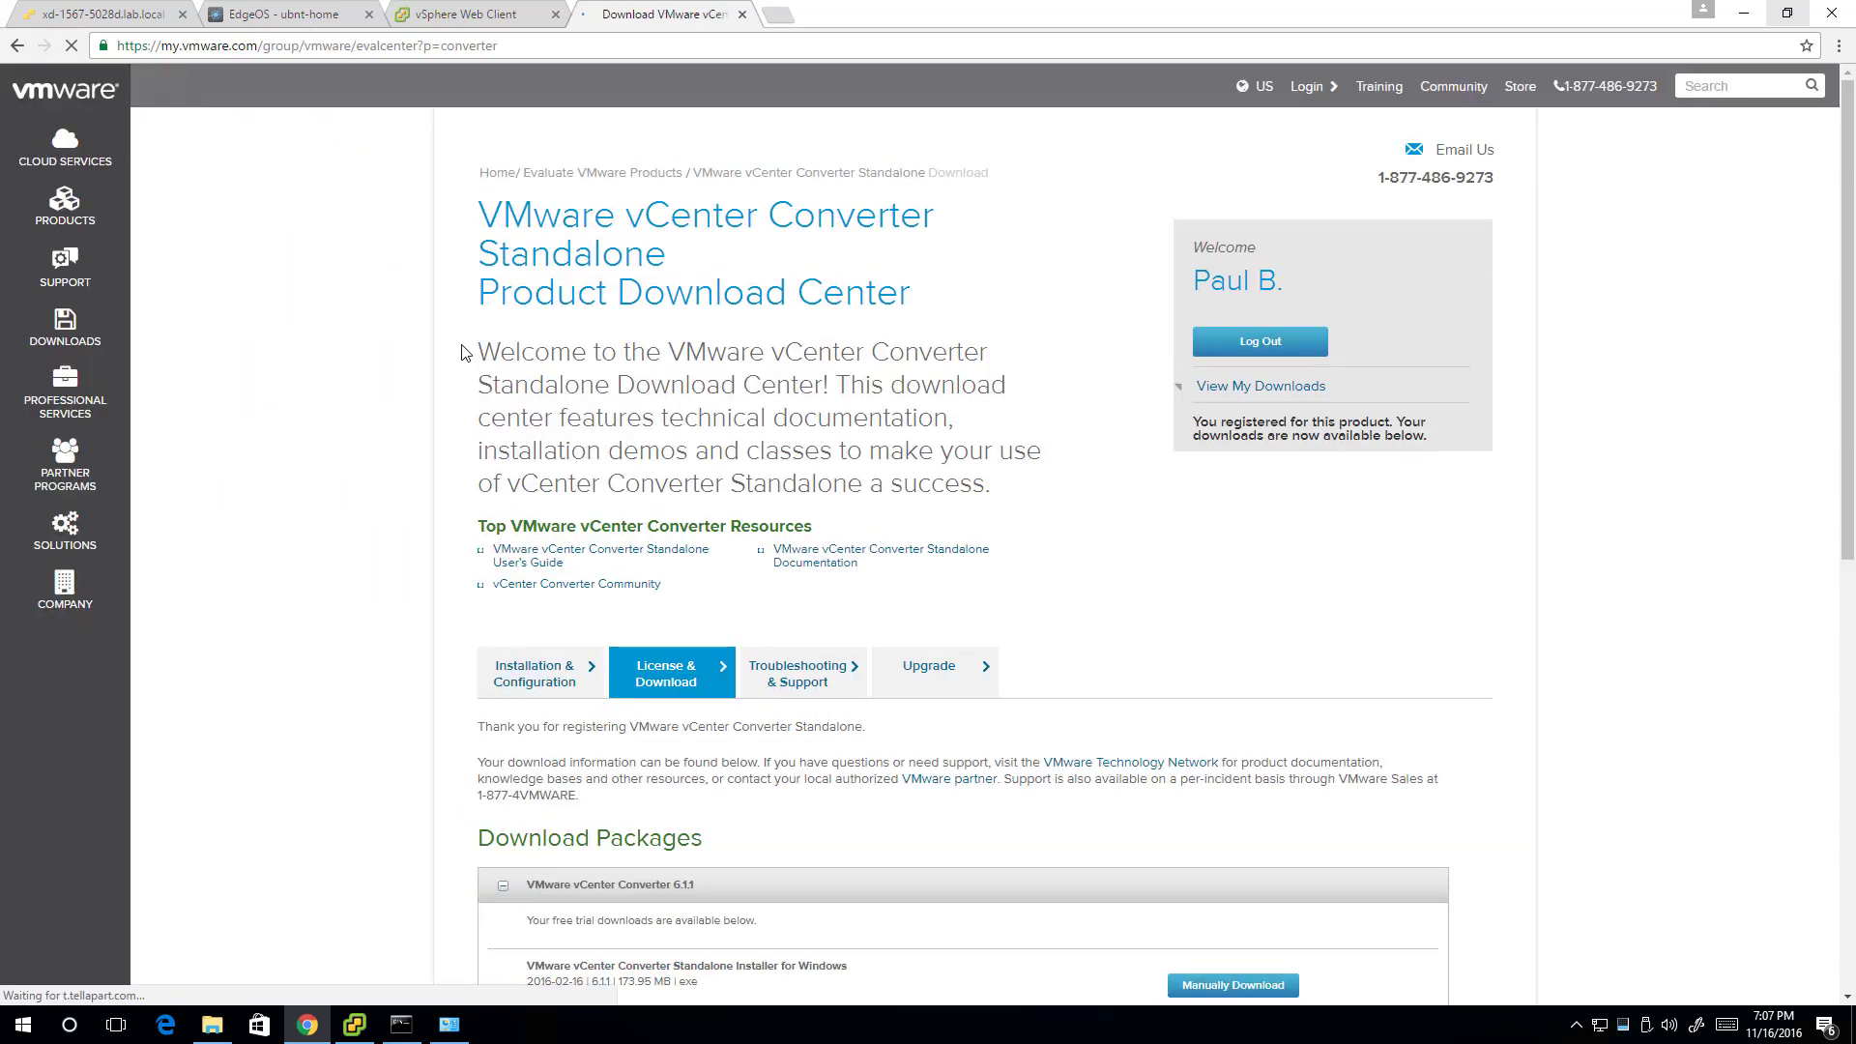
left_click(17, 45)
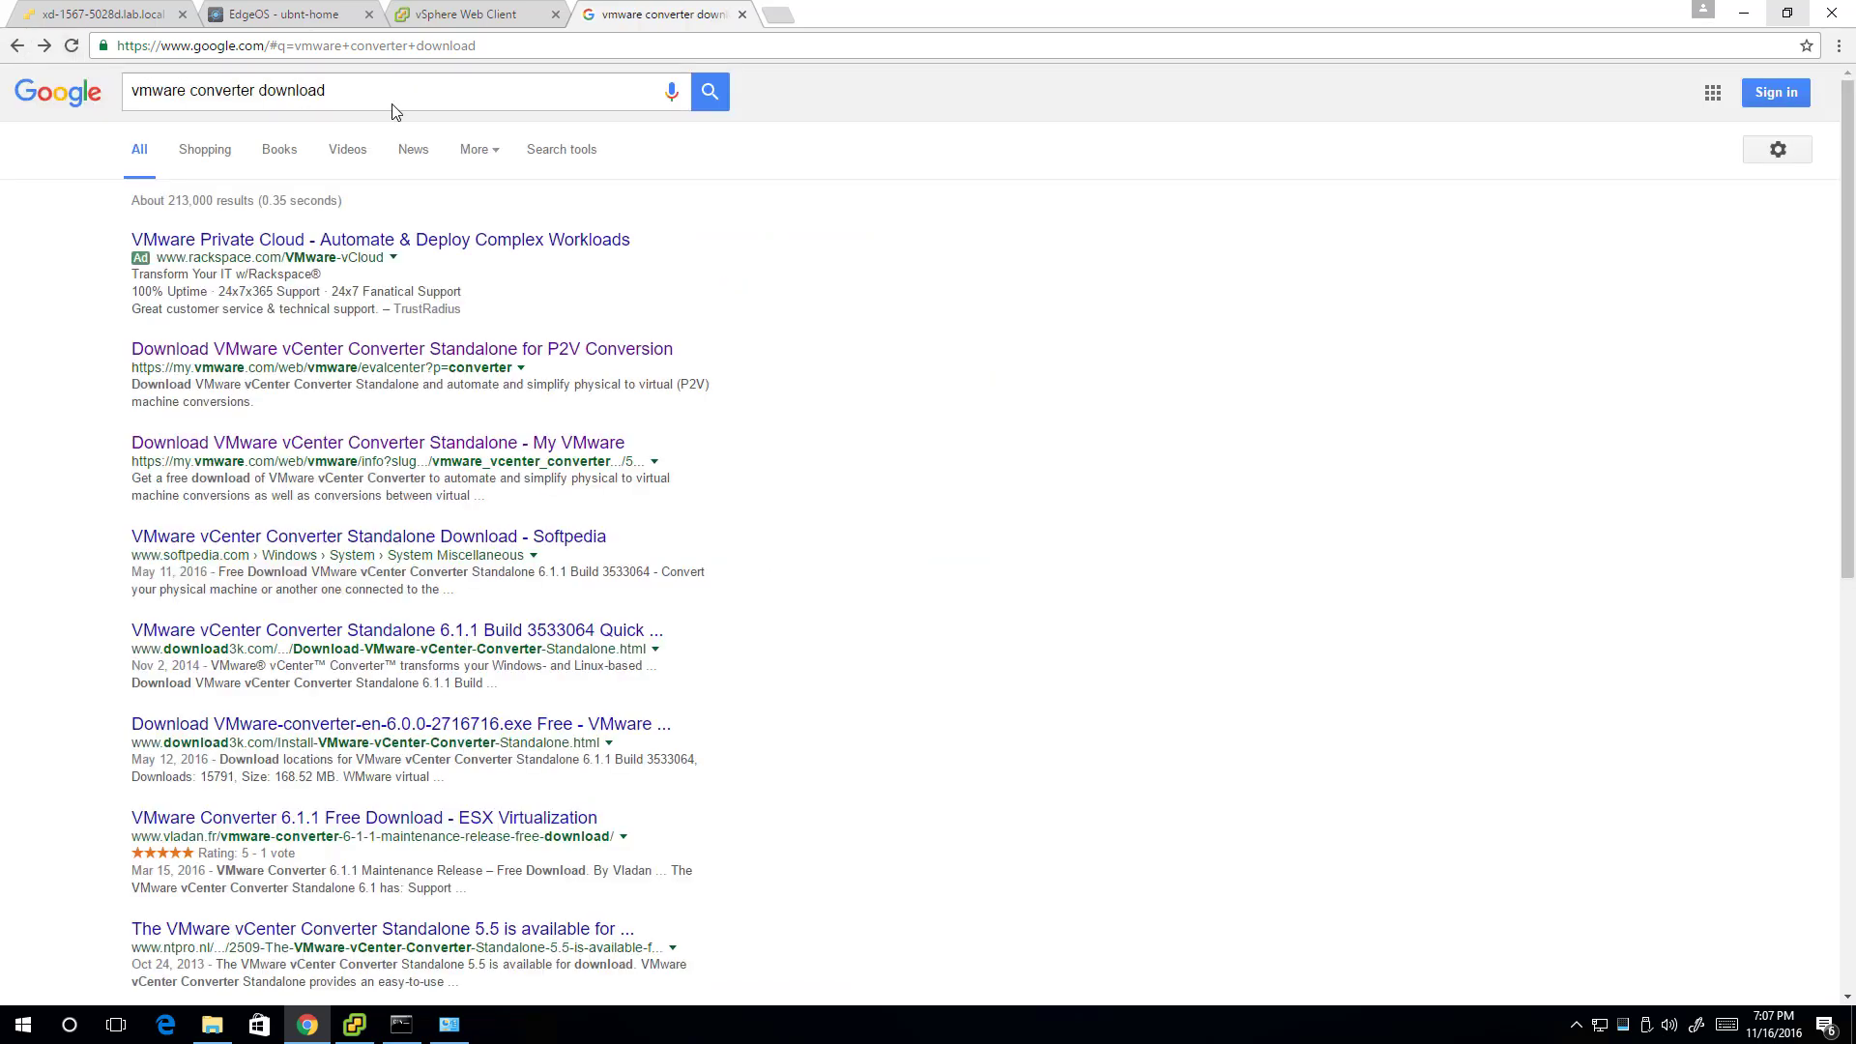
left_click(257, 357)
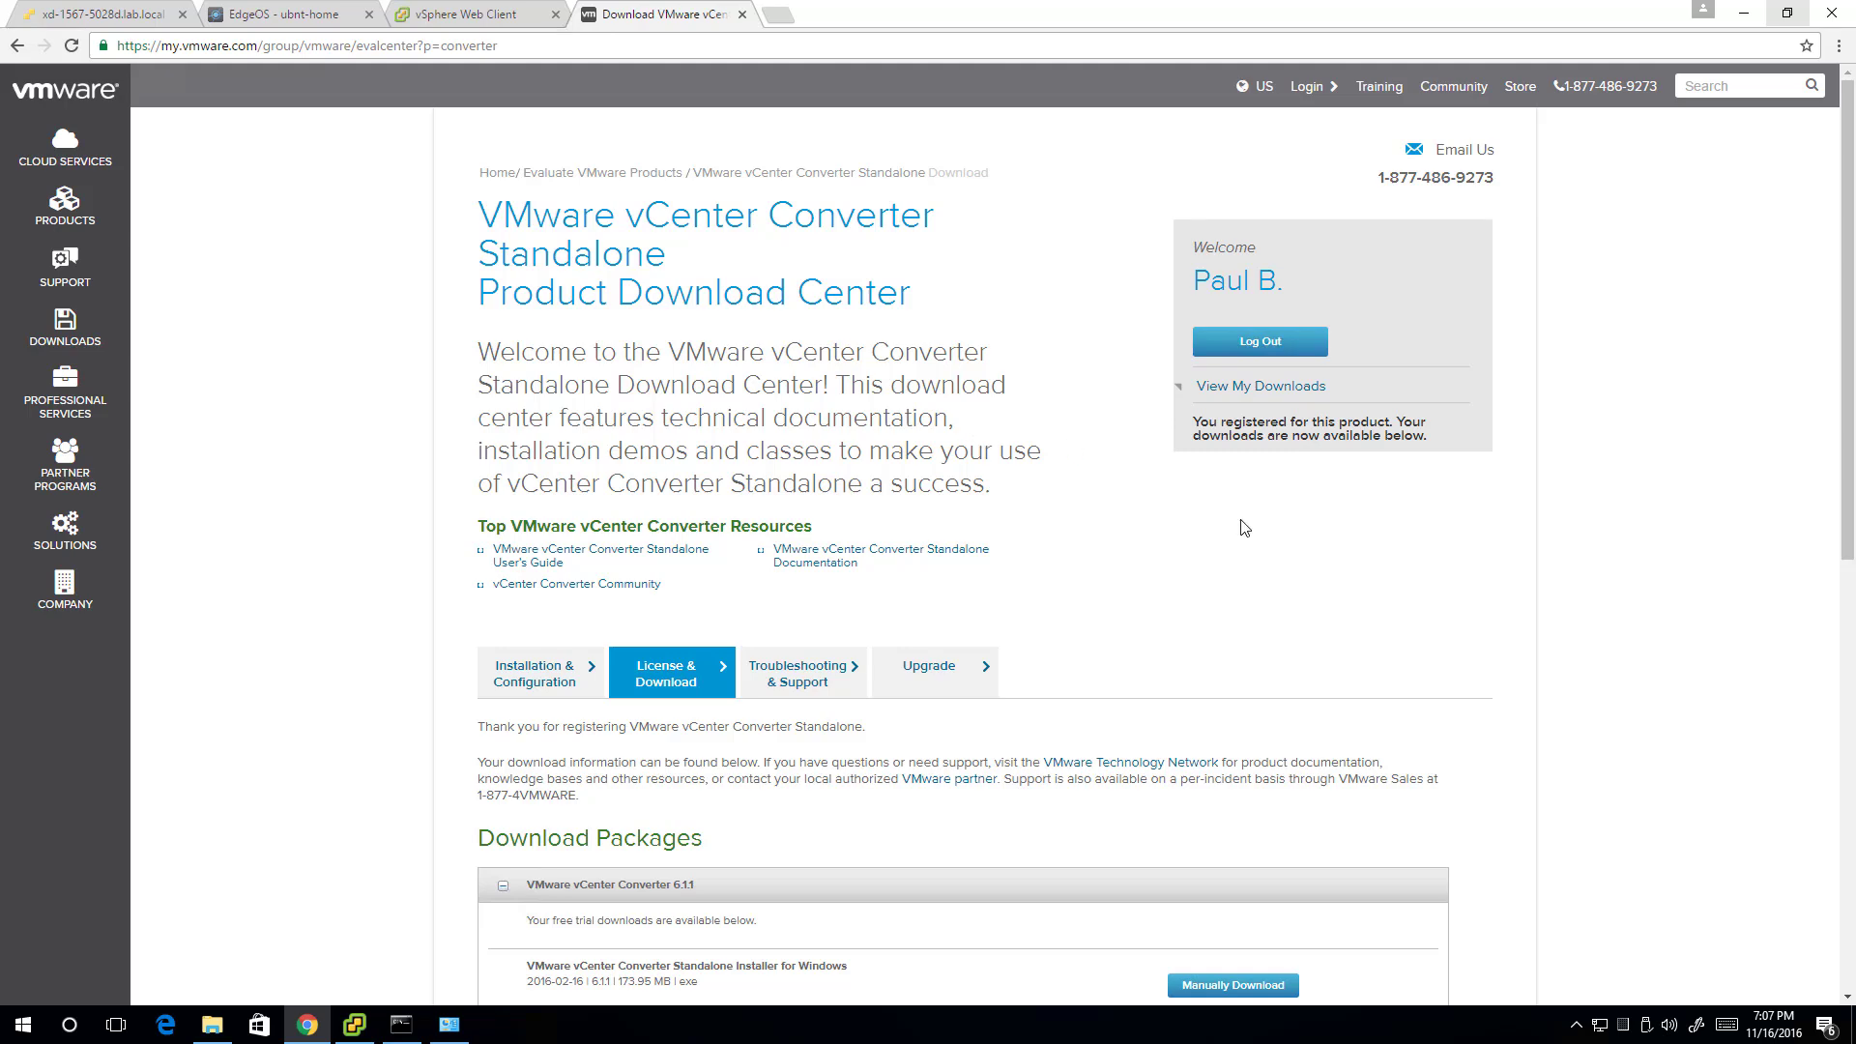
Step: Download the Converter 6.1.1 Windows installer and launch it from the download shelf
scroll(1244, 527, "down", 2)
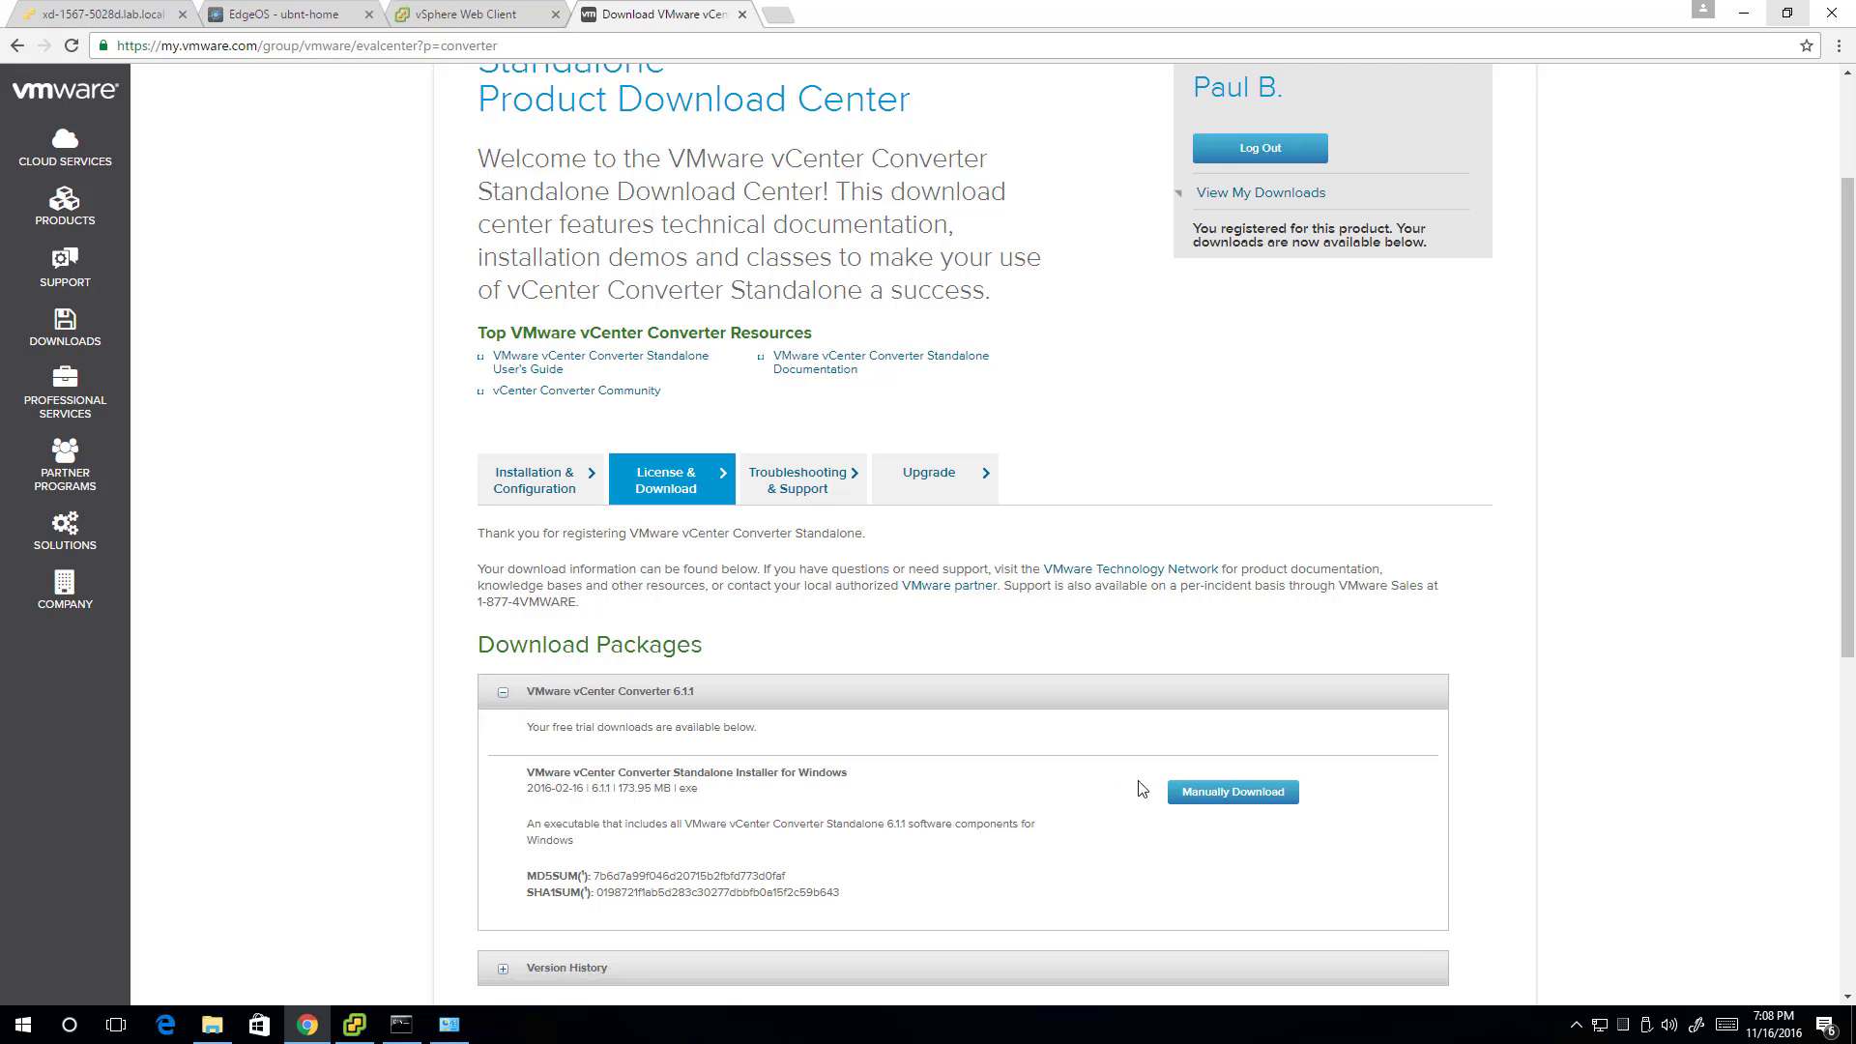
left_click(1204, 796)
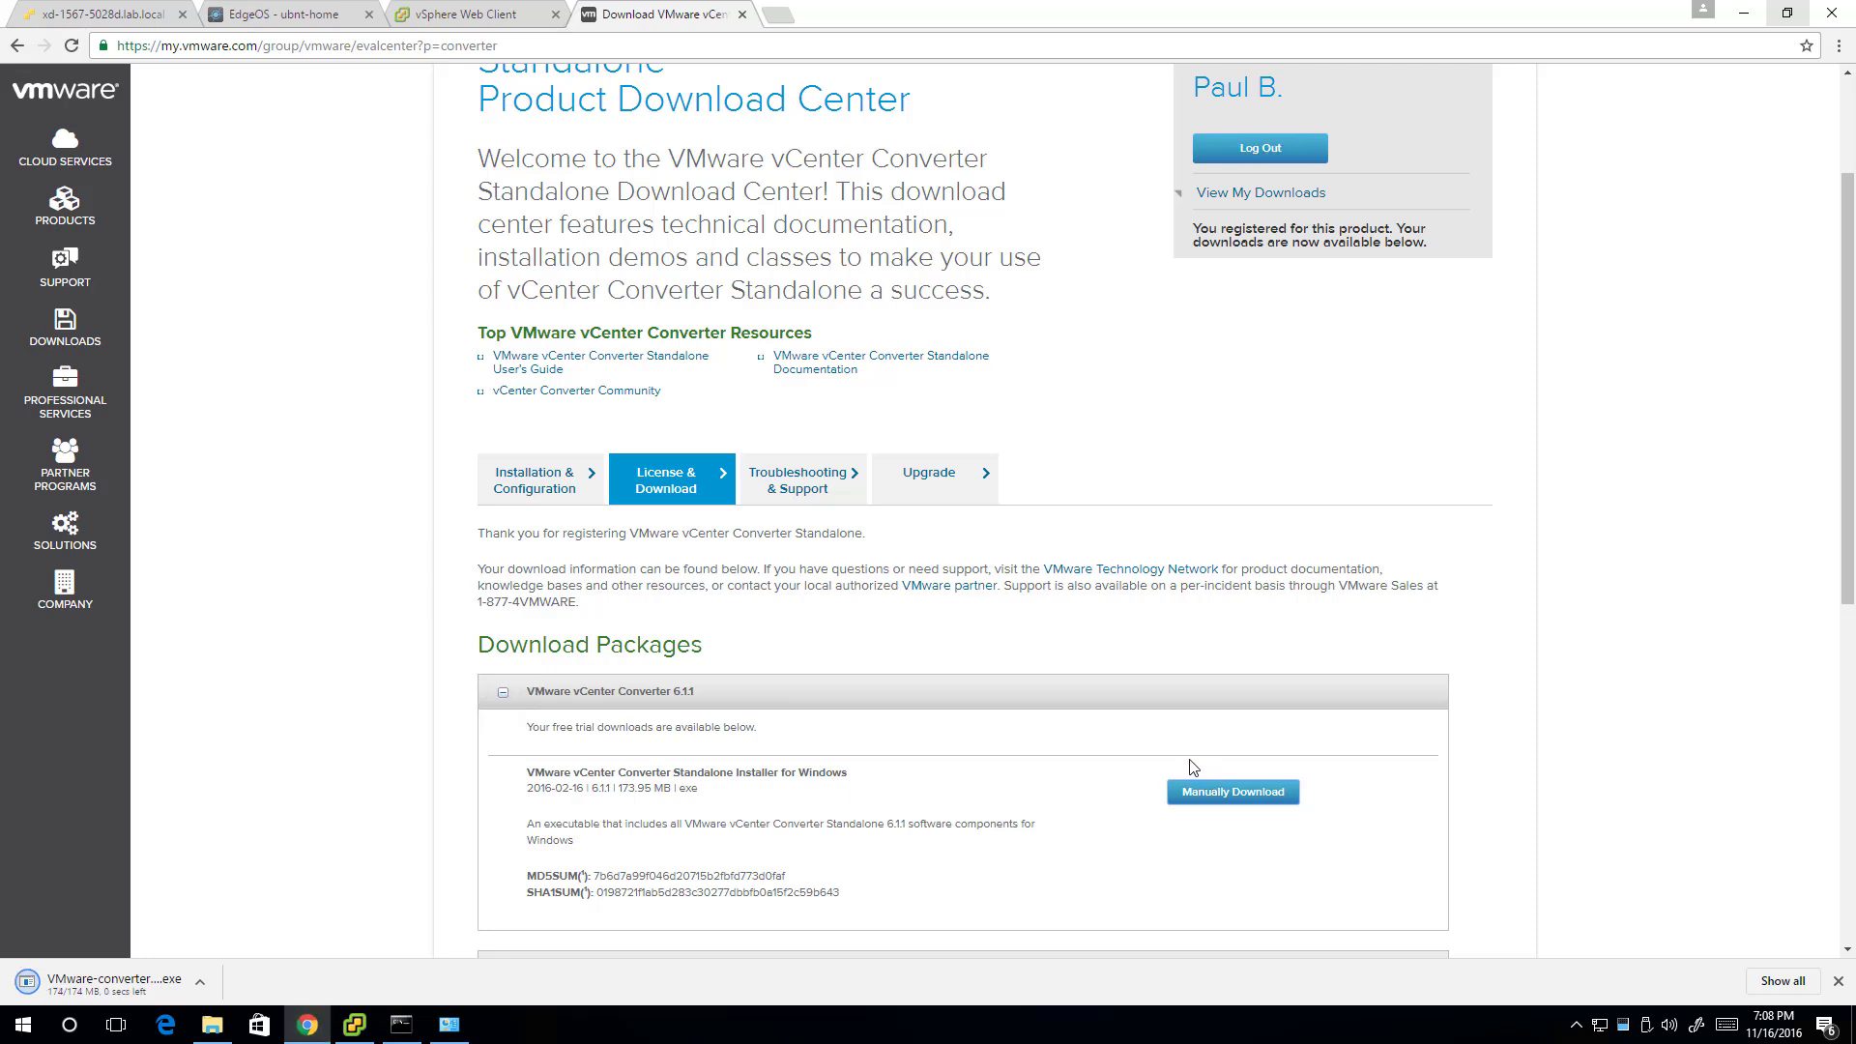
left_click(109, 985)
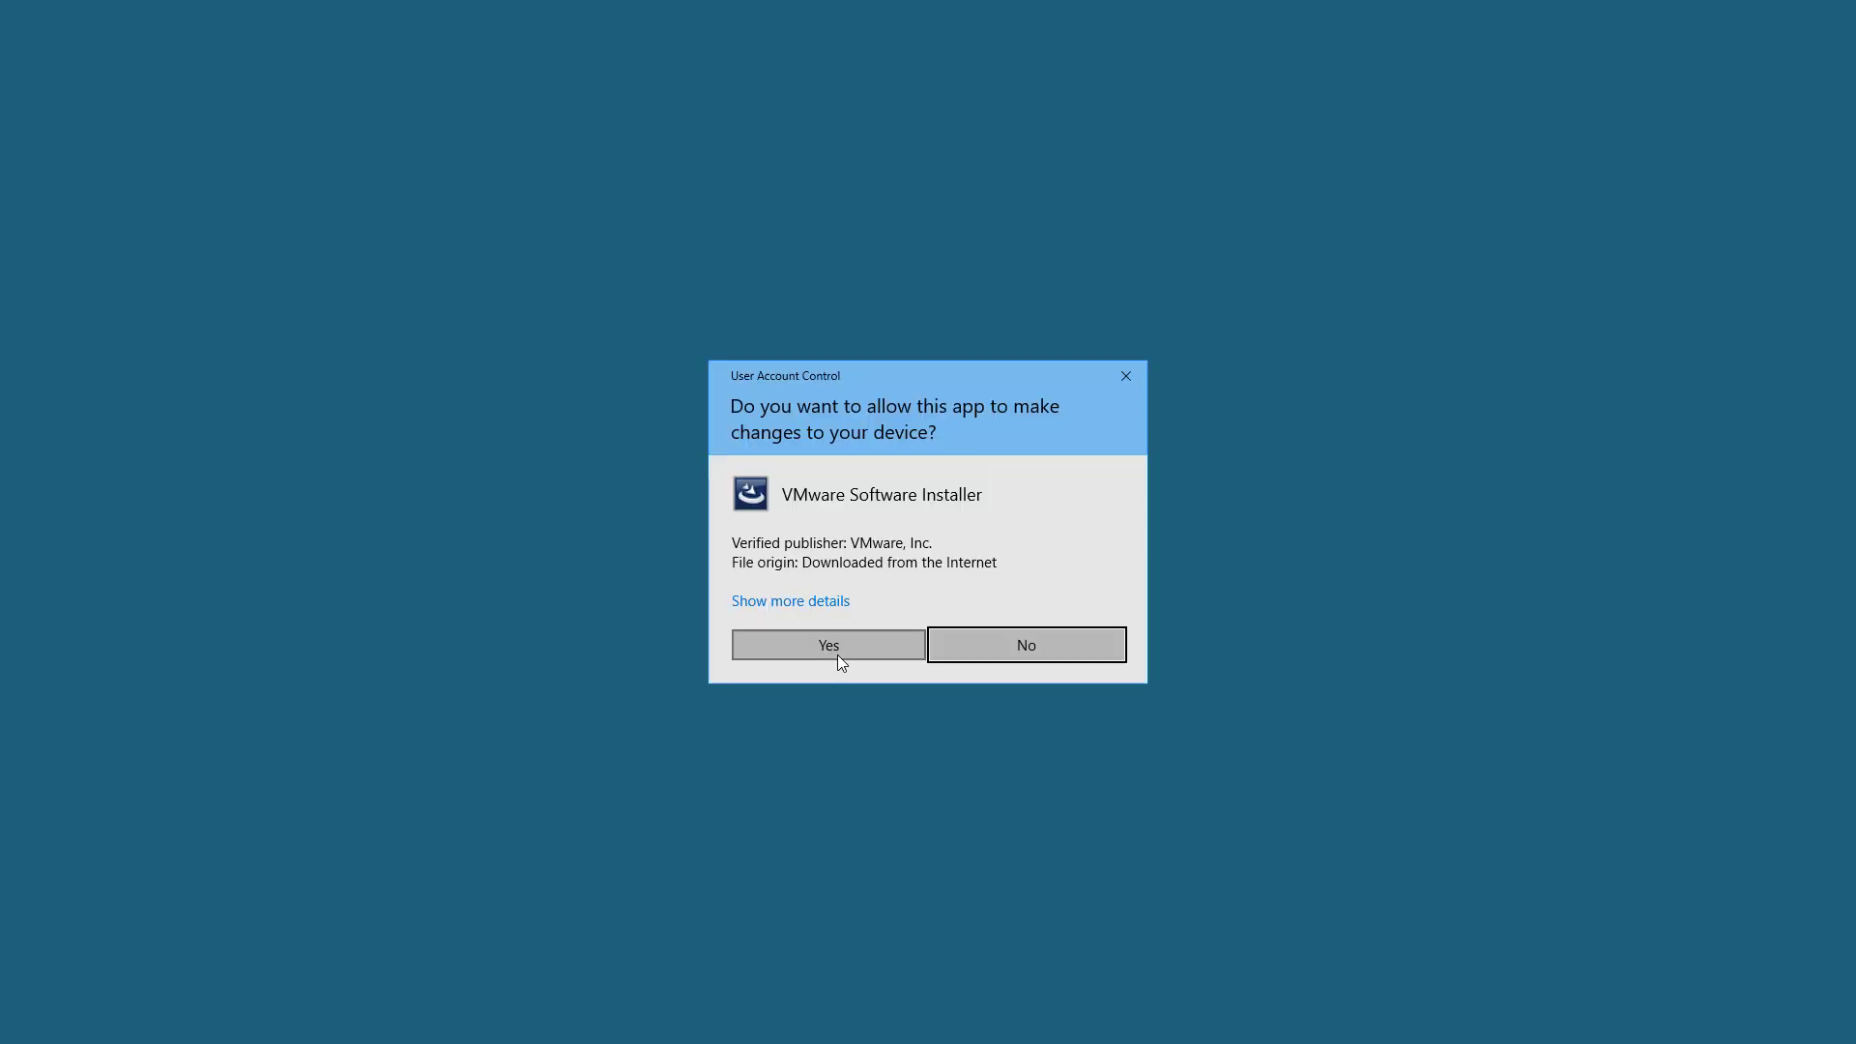
Step: Approve the installer's UAC prompt and minimize Chrome, the vCenter installer and Downloads window
left_click(847, 657)
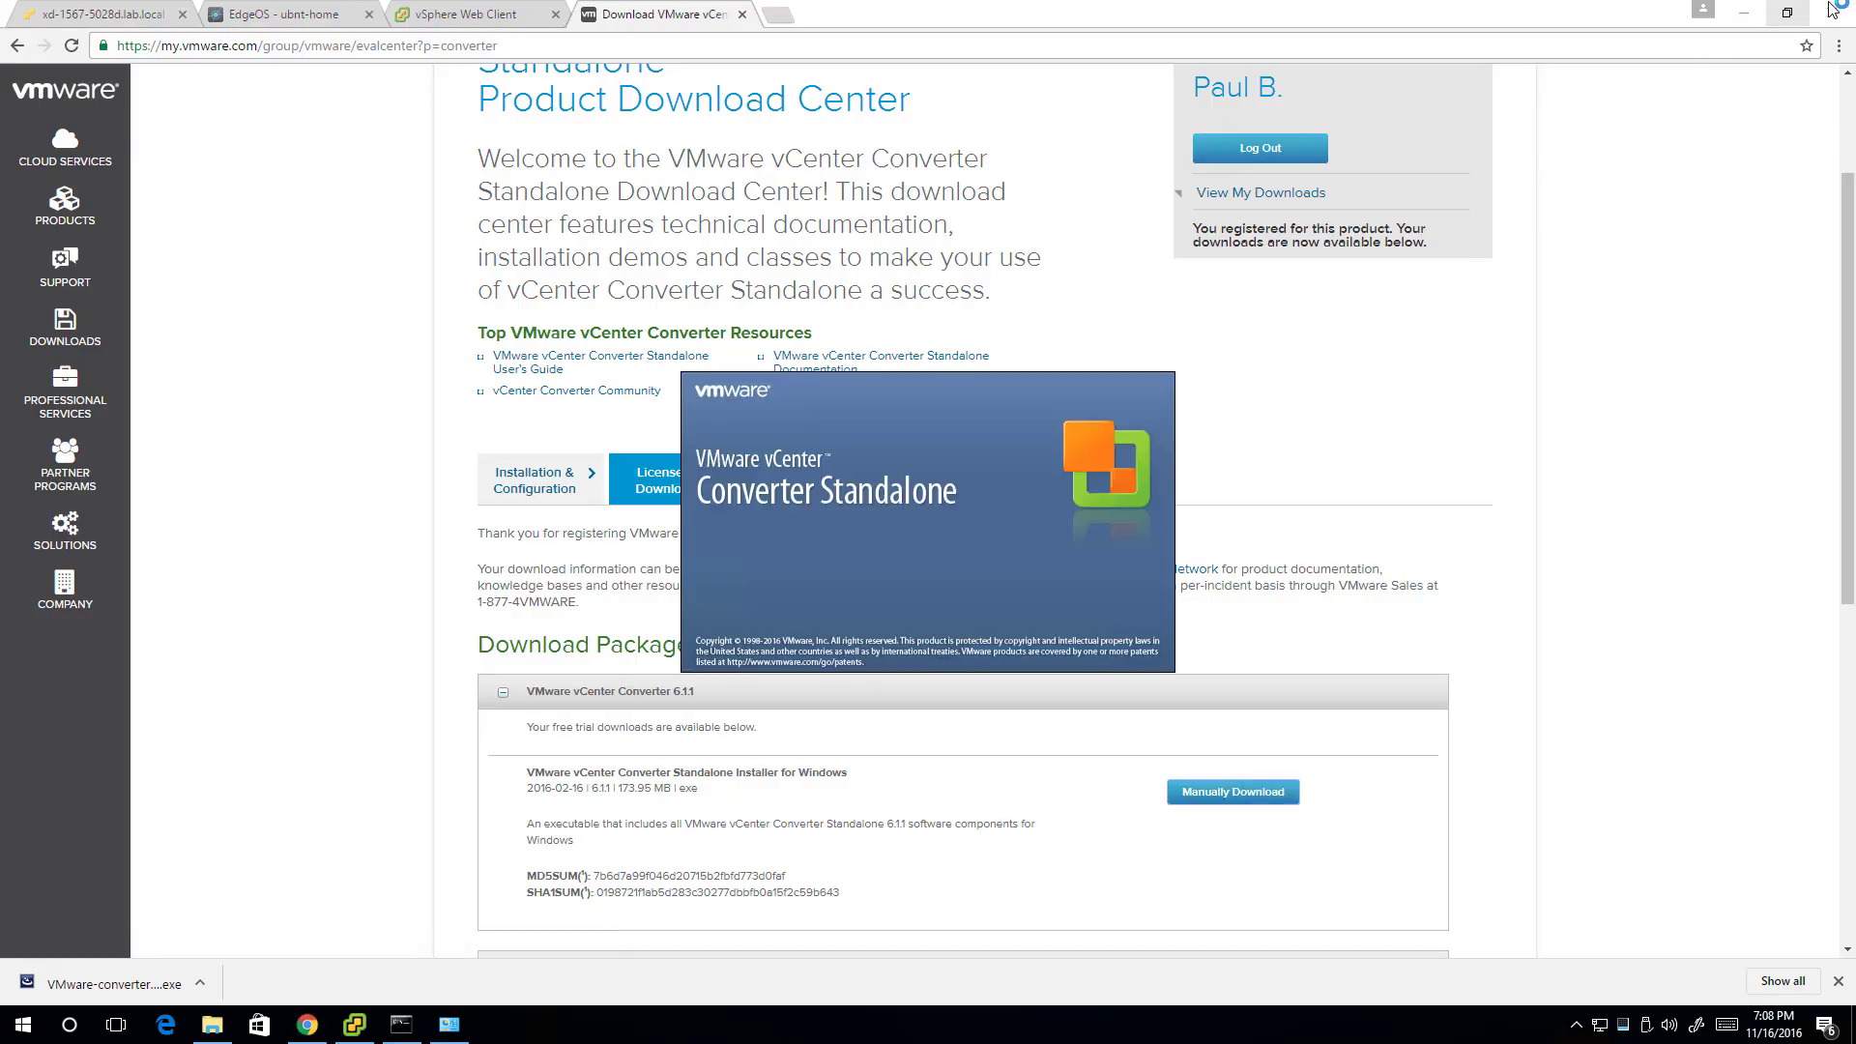
left_click(1740, 15)
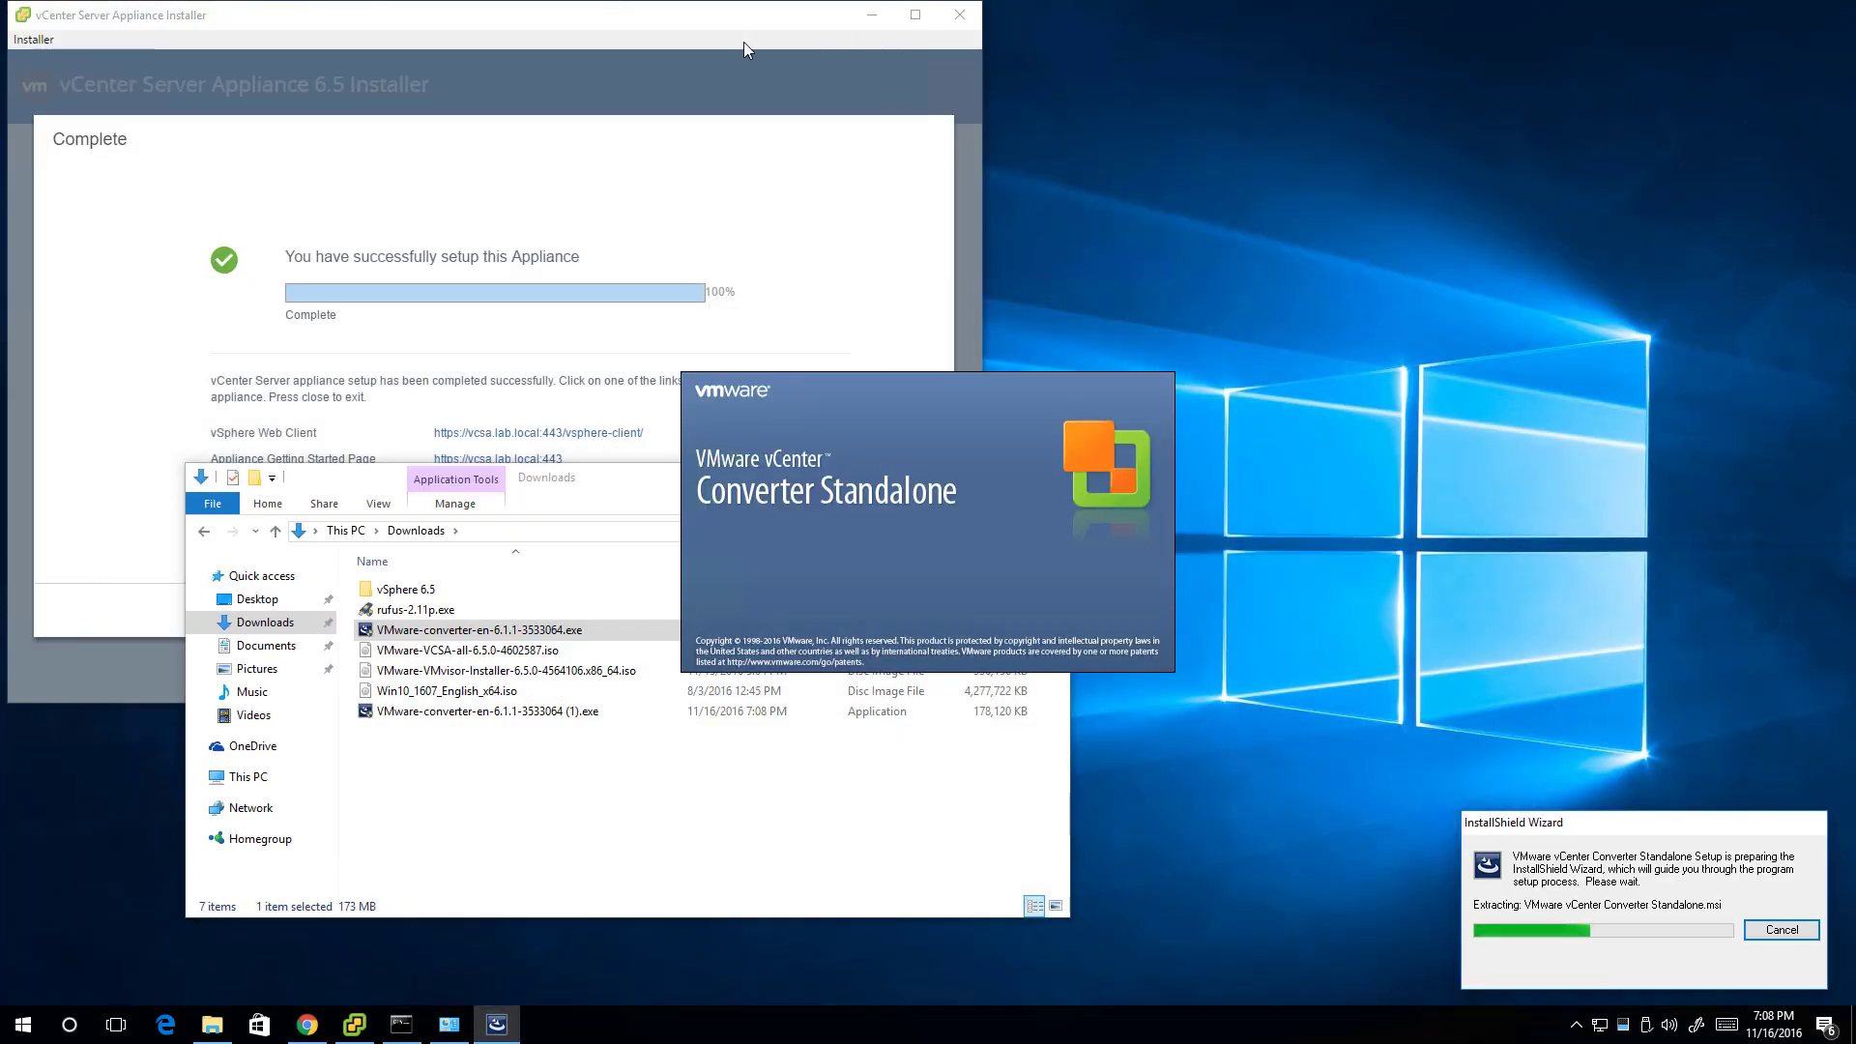
left_click(871, 18)
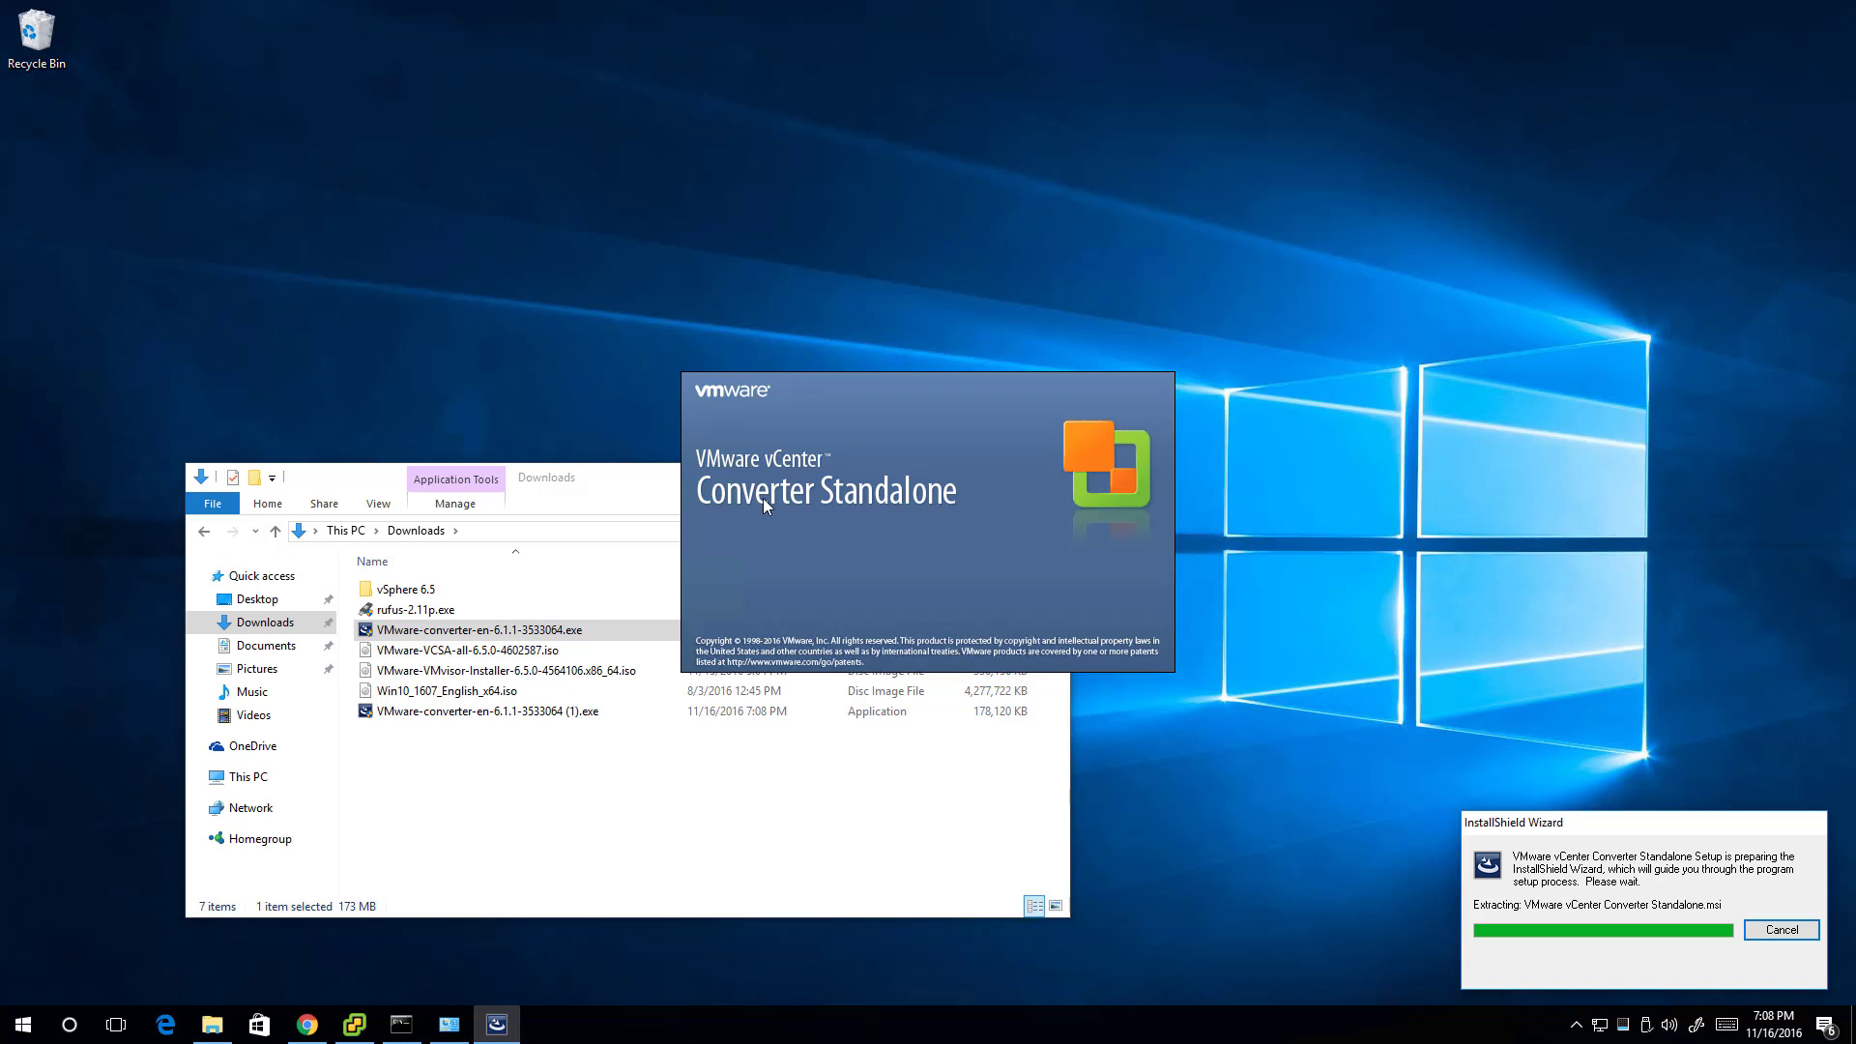
left_click(627, 466)
left_click(958, 475)
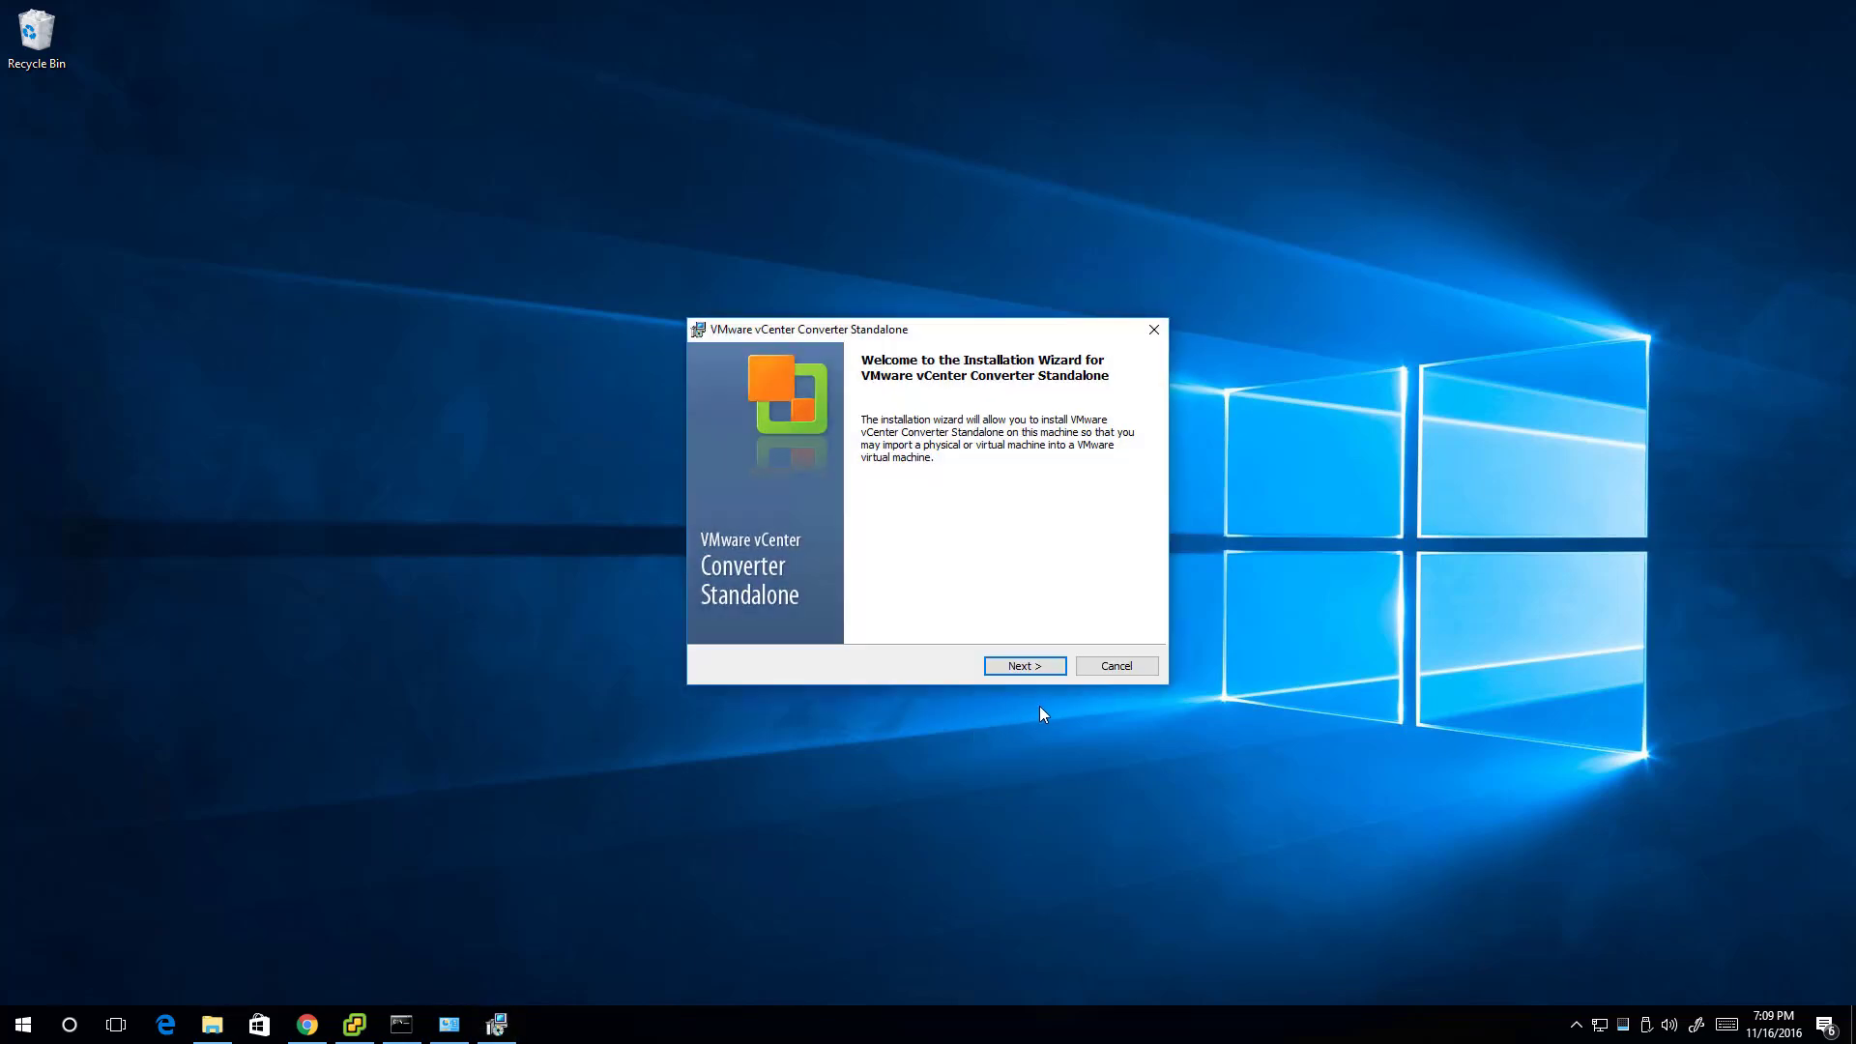
Step: Accept the patent and license agreements and install Converter locally with default folder and settings
left_click(1049, 671)
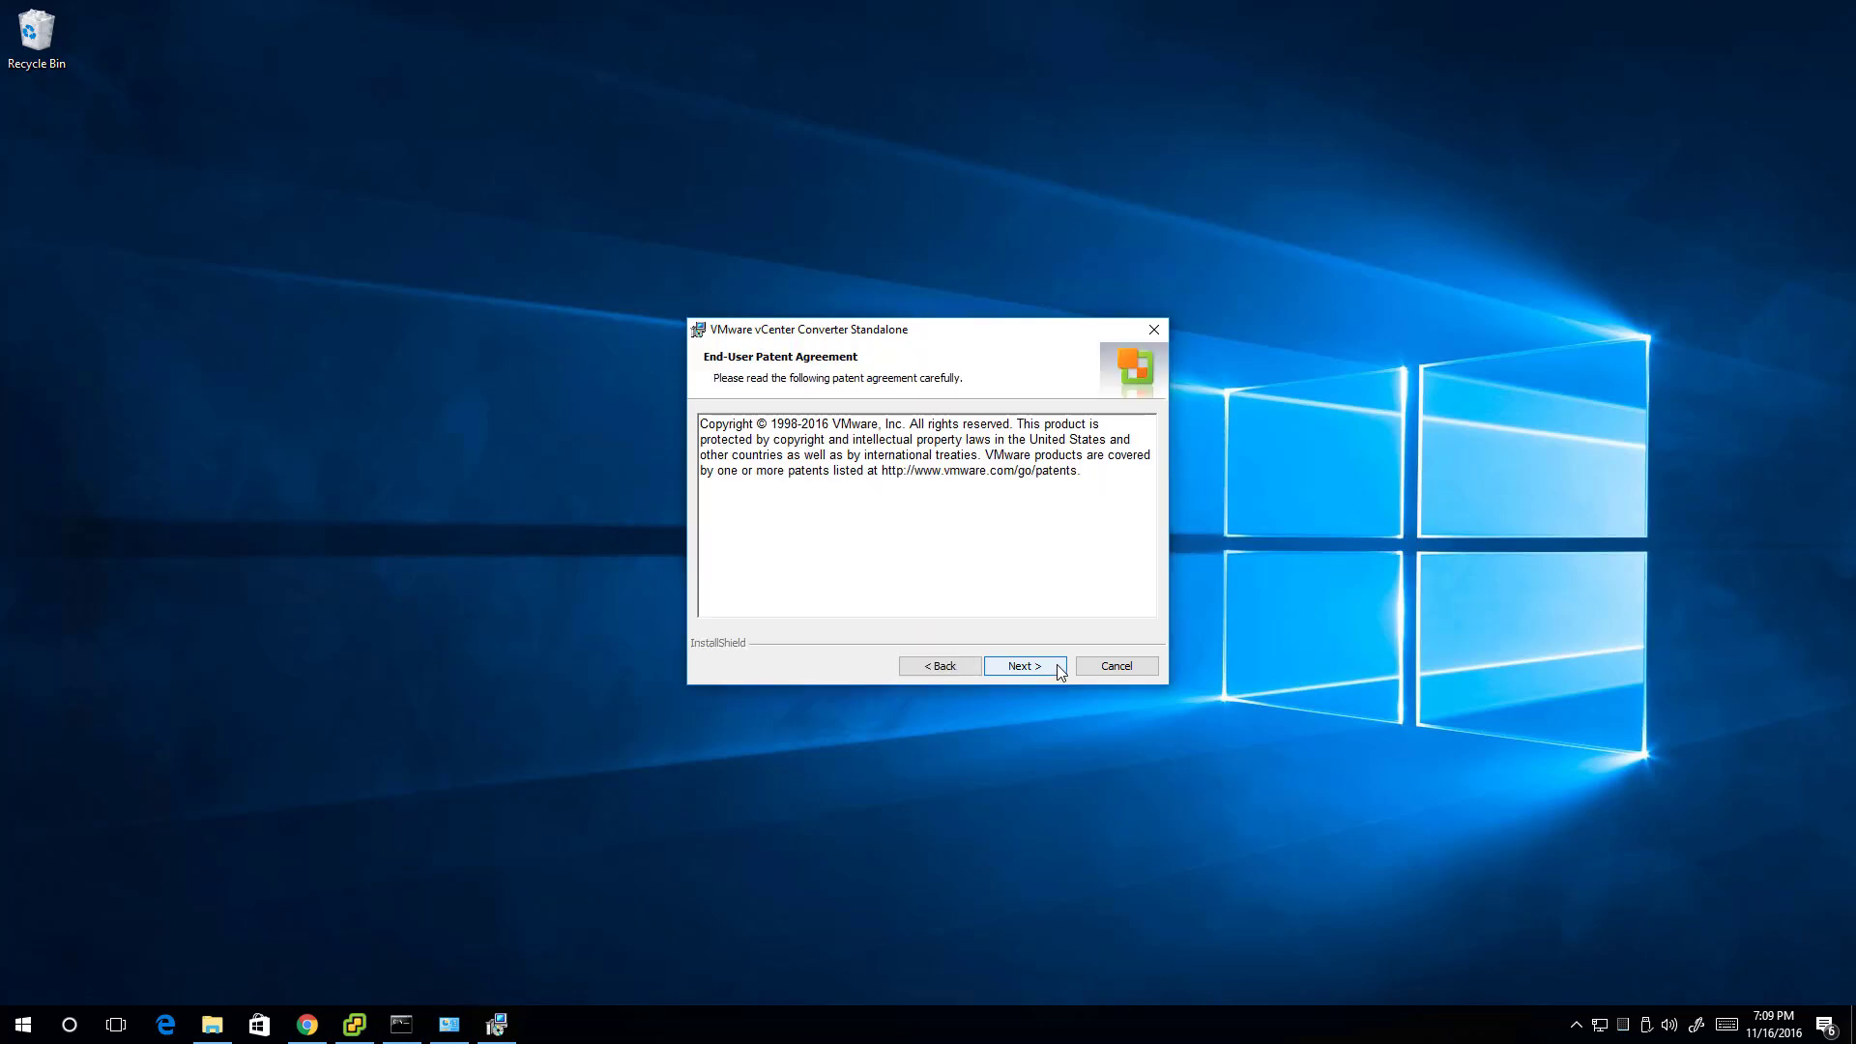
left_click(1058, 667)
left_click(895, 598)
left_click(1053, 665)
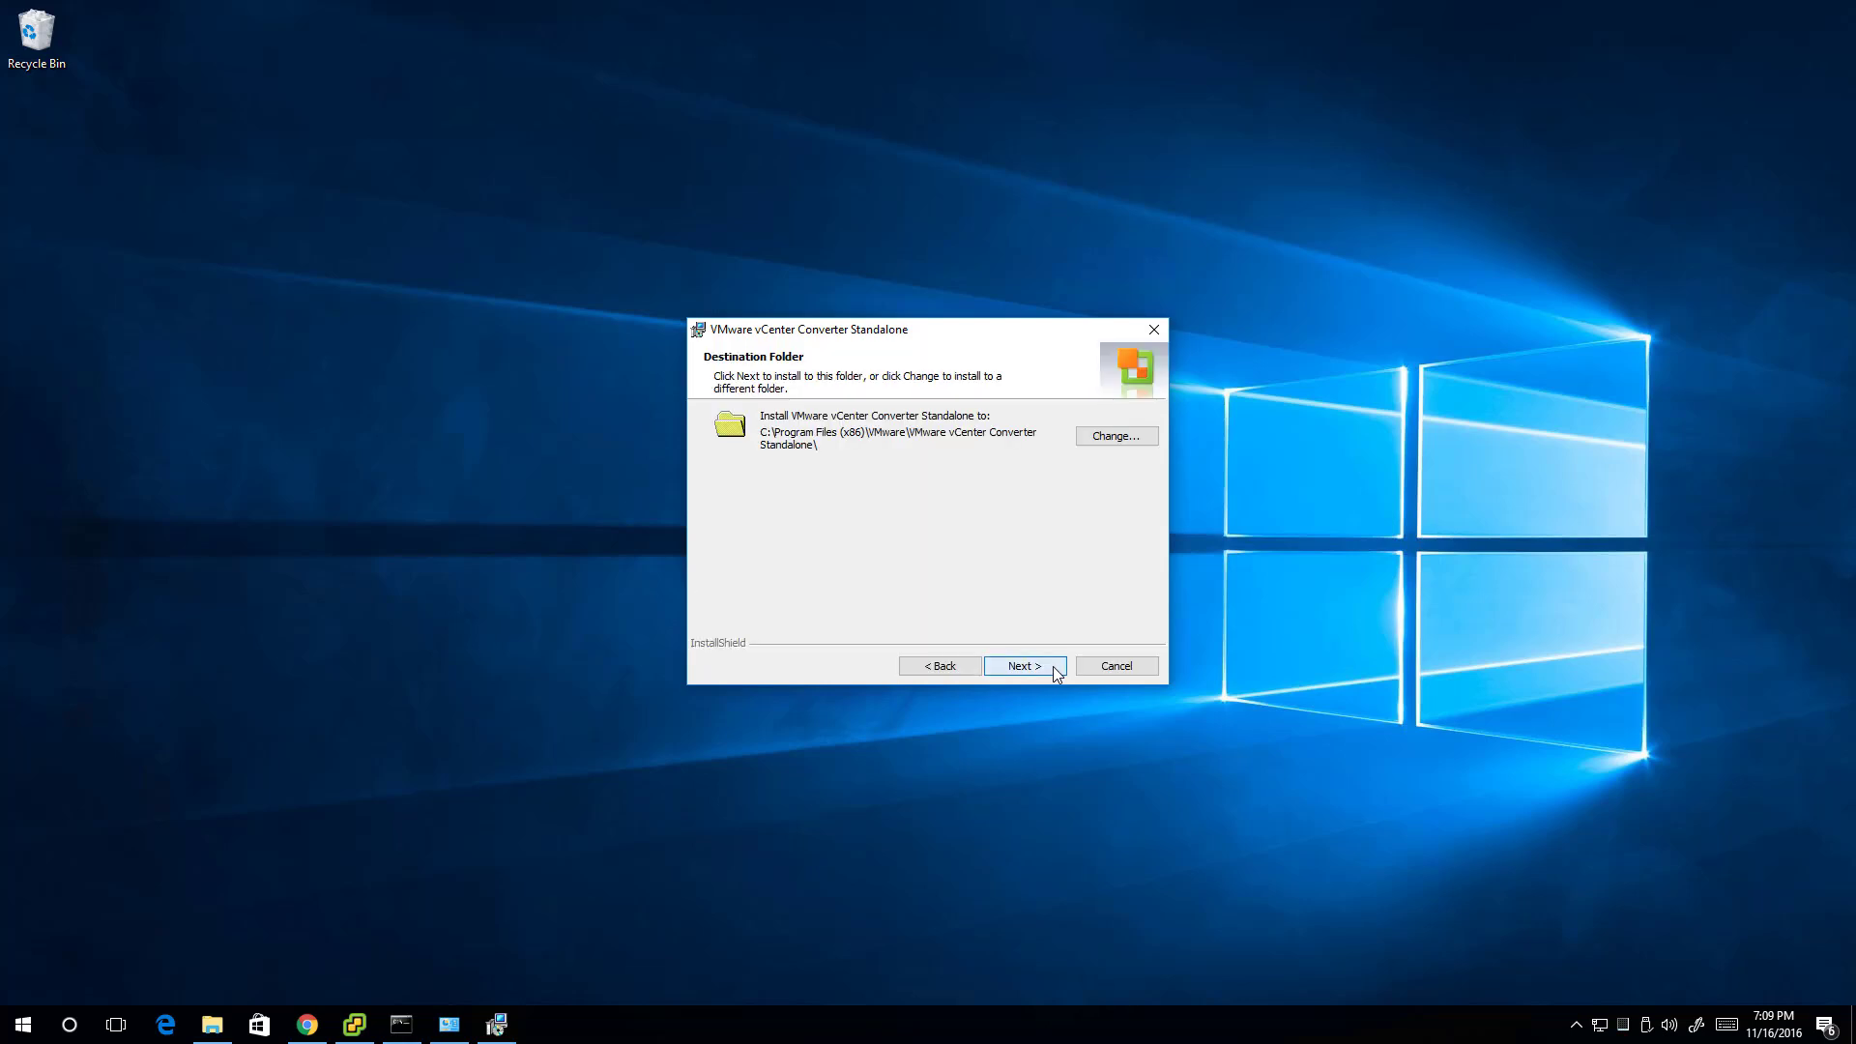
left_click(1053, 665)
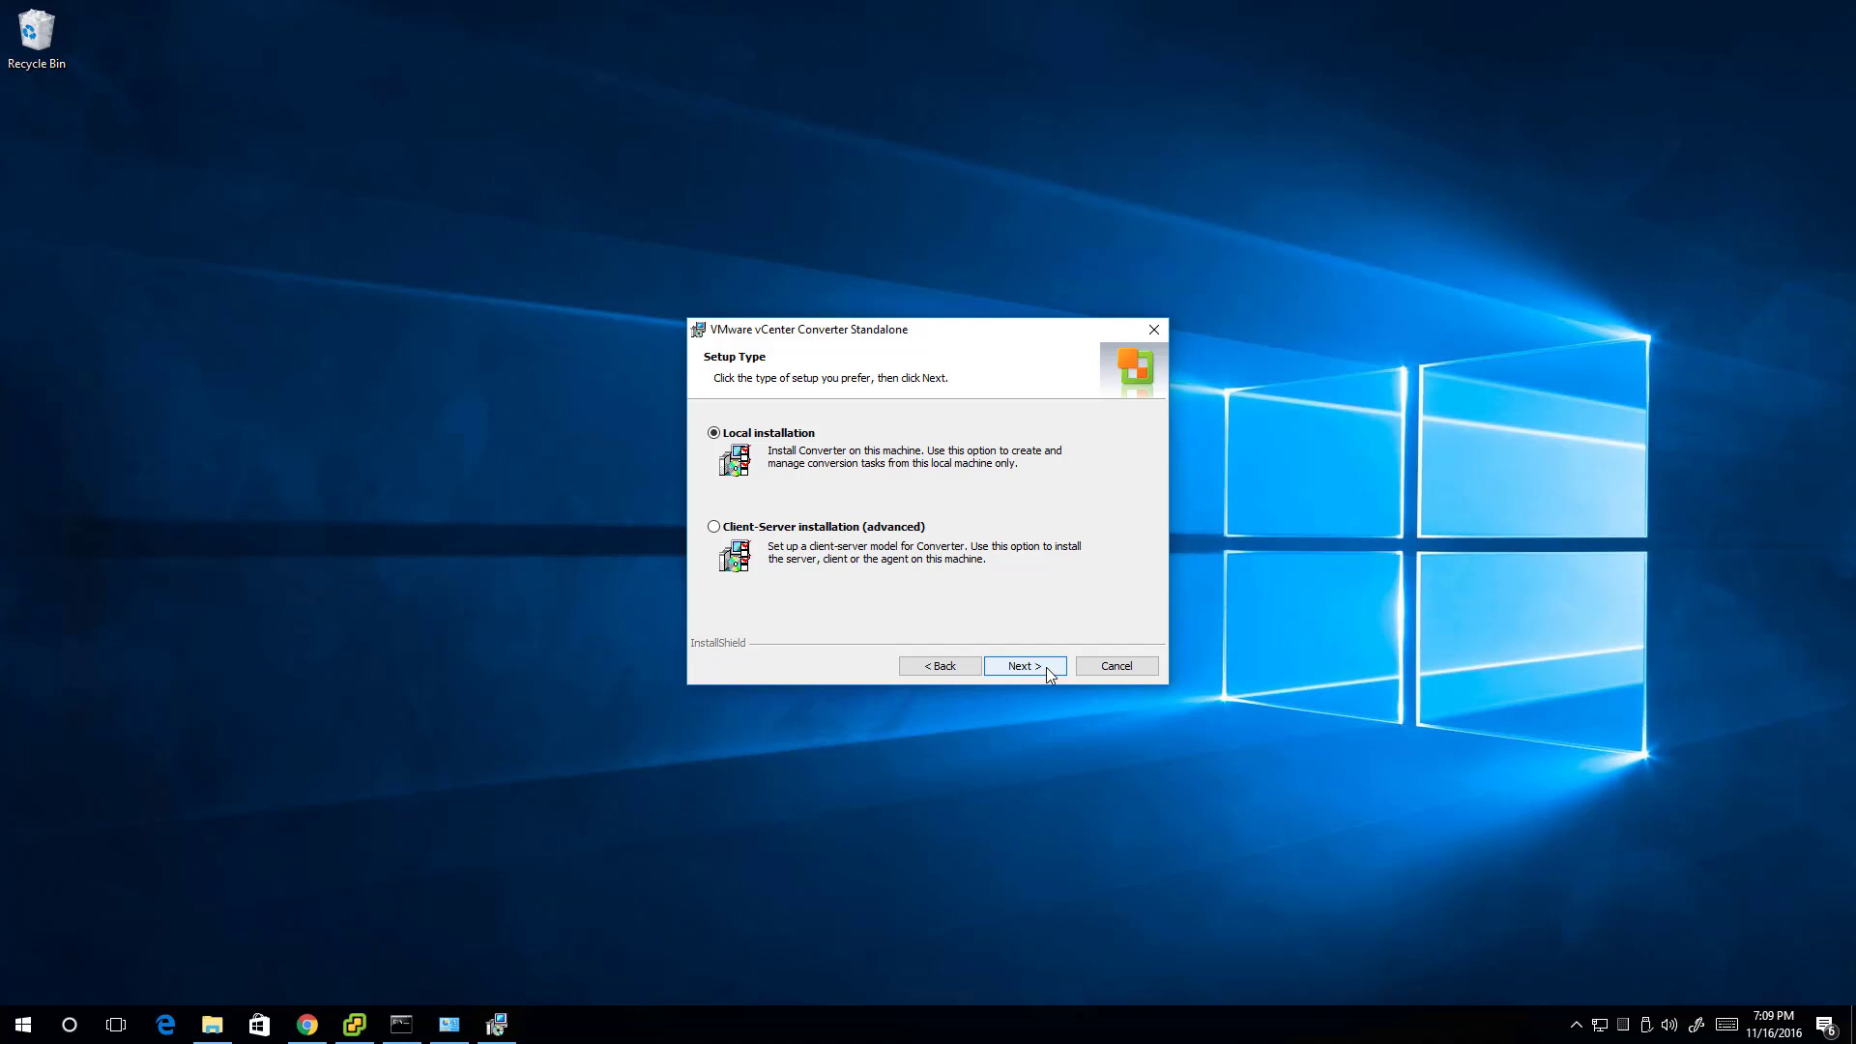
left_click(1046, 667)
left_click(1046, 667)
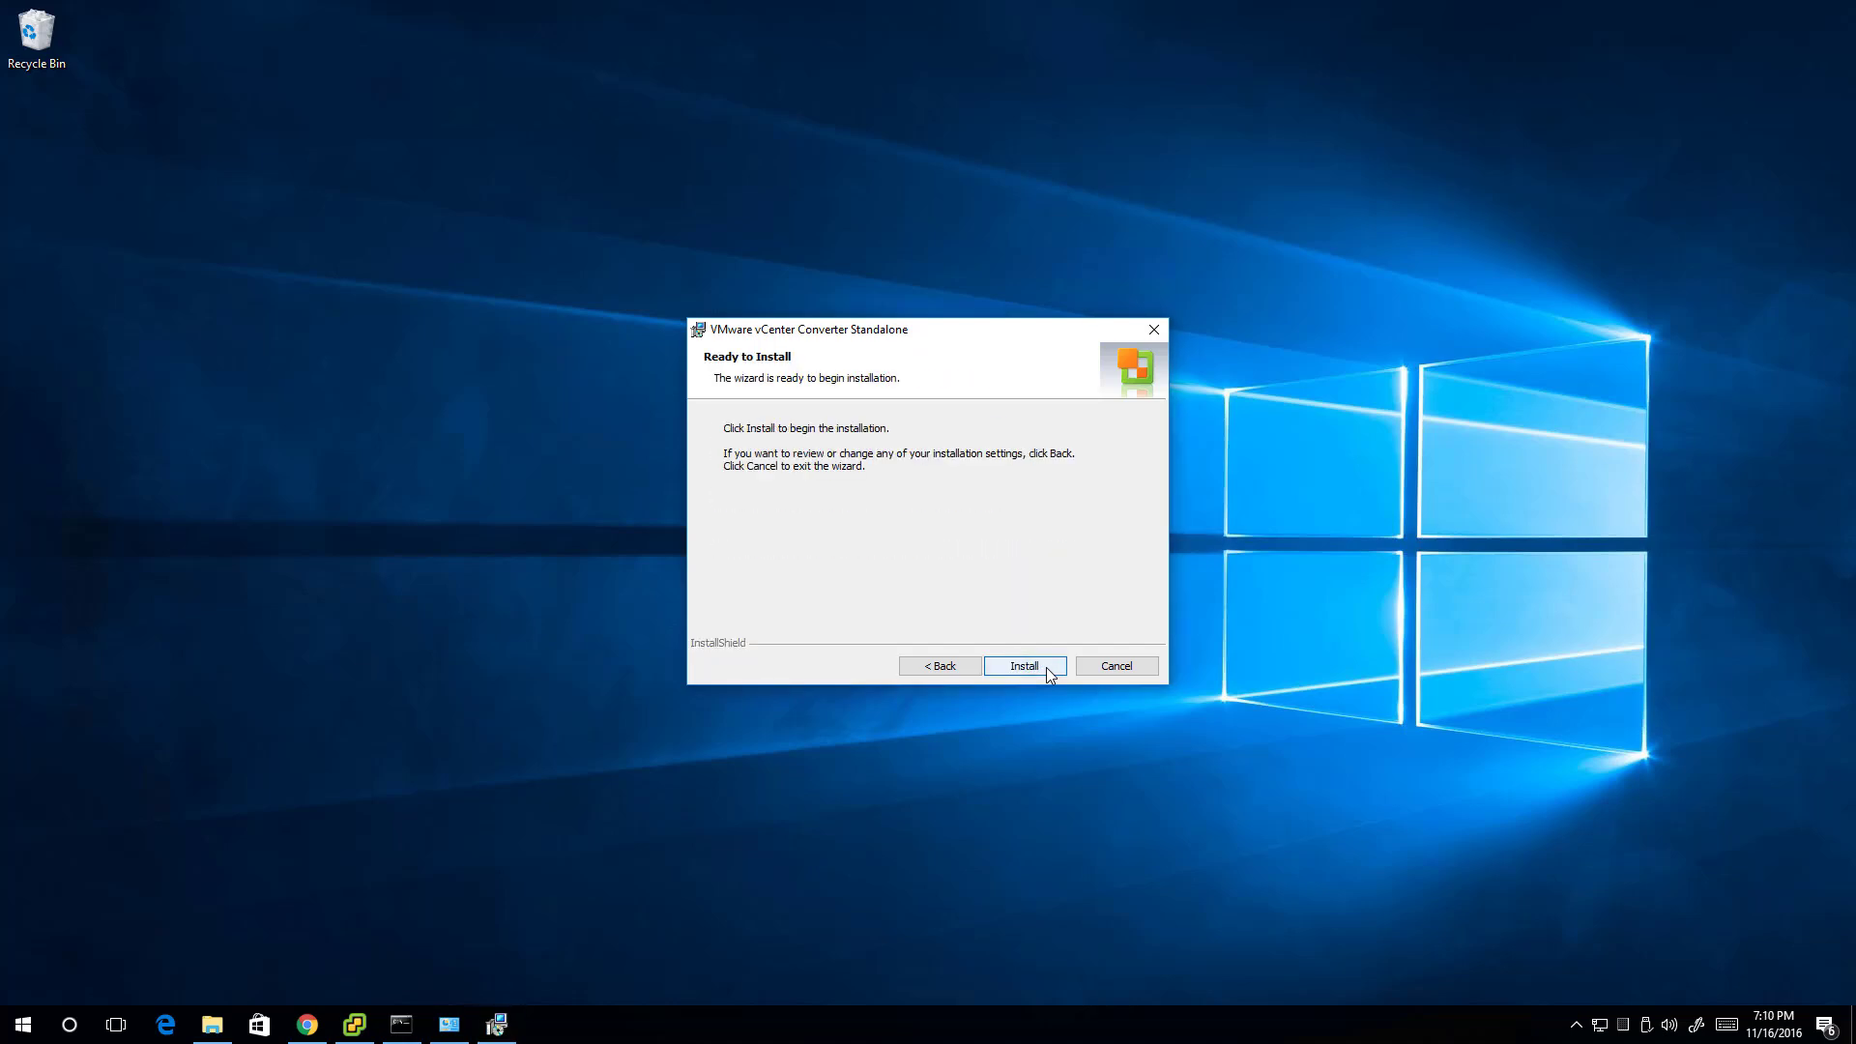
left_click(1046, 667)
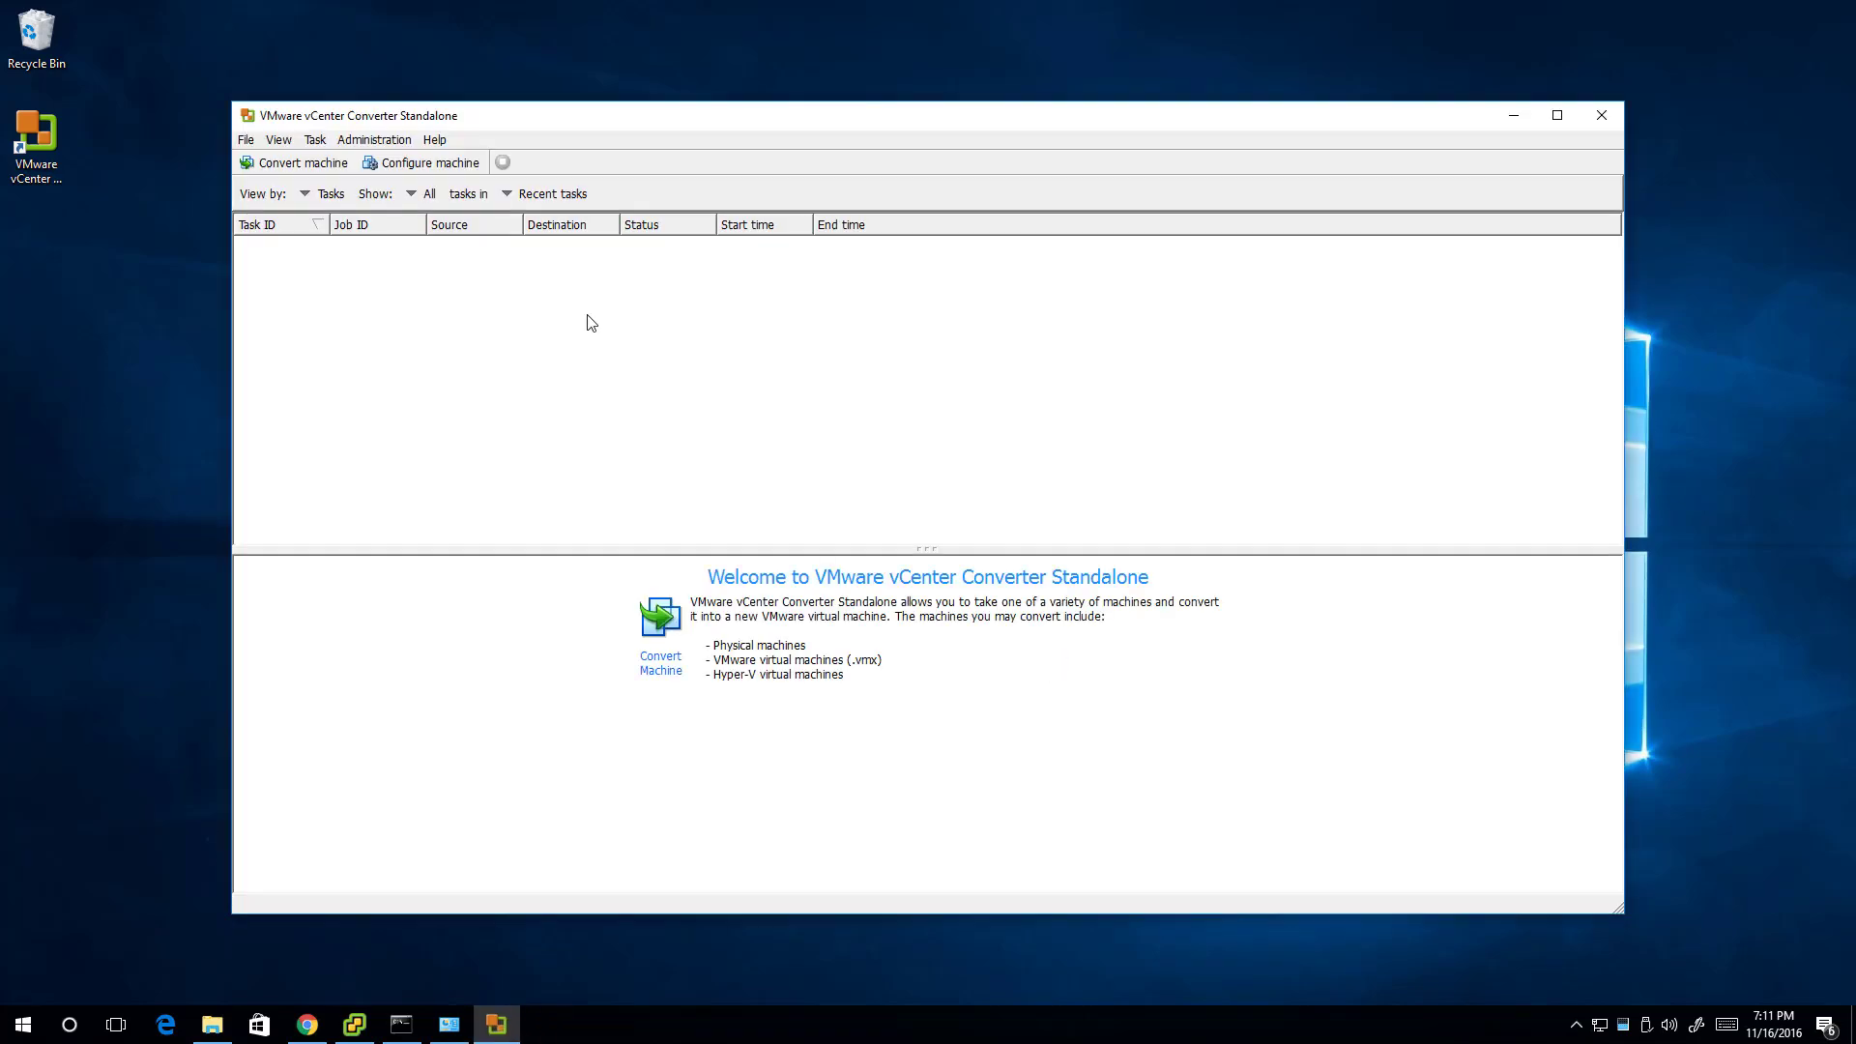
Step: Choose This local machine as the conversion source, review its details, and advance to Destination System
left_click(326, 170)
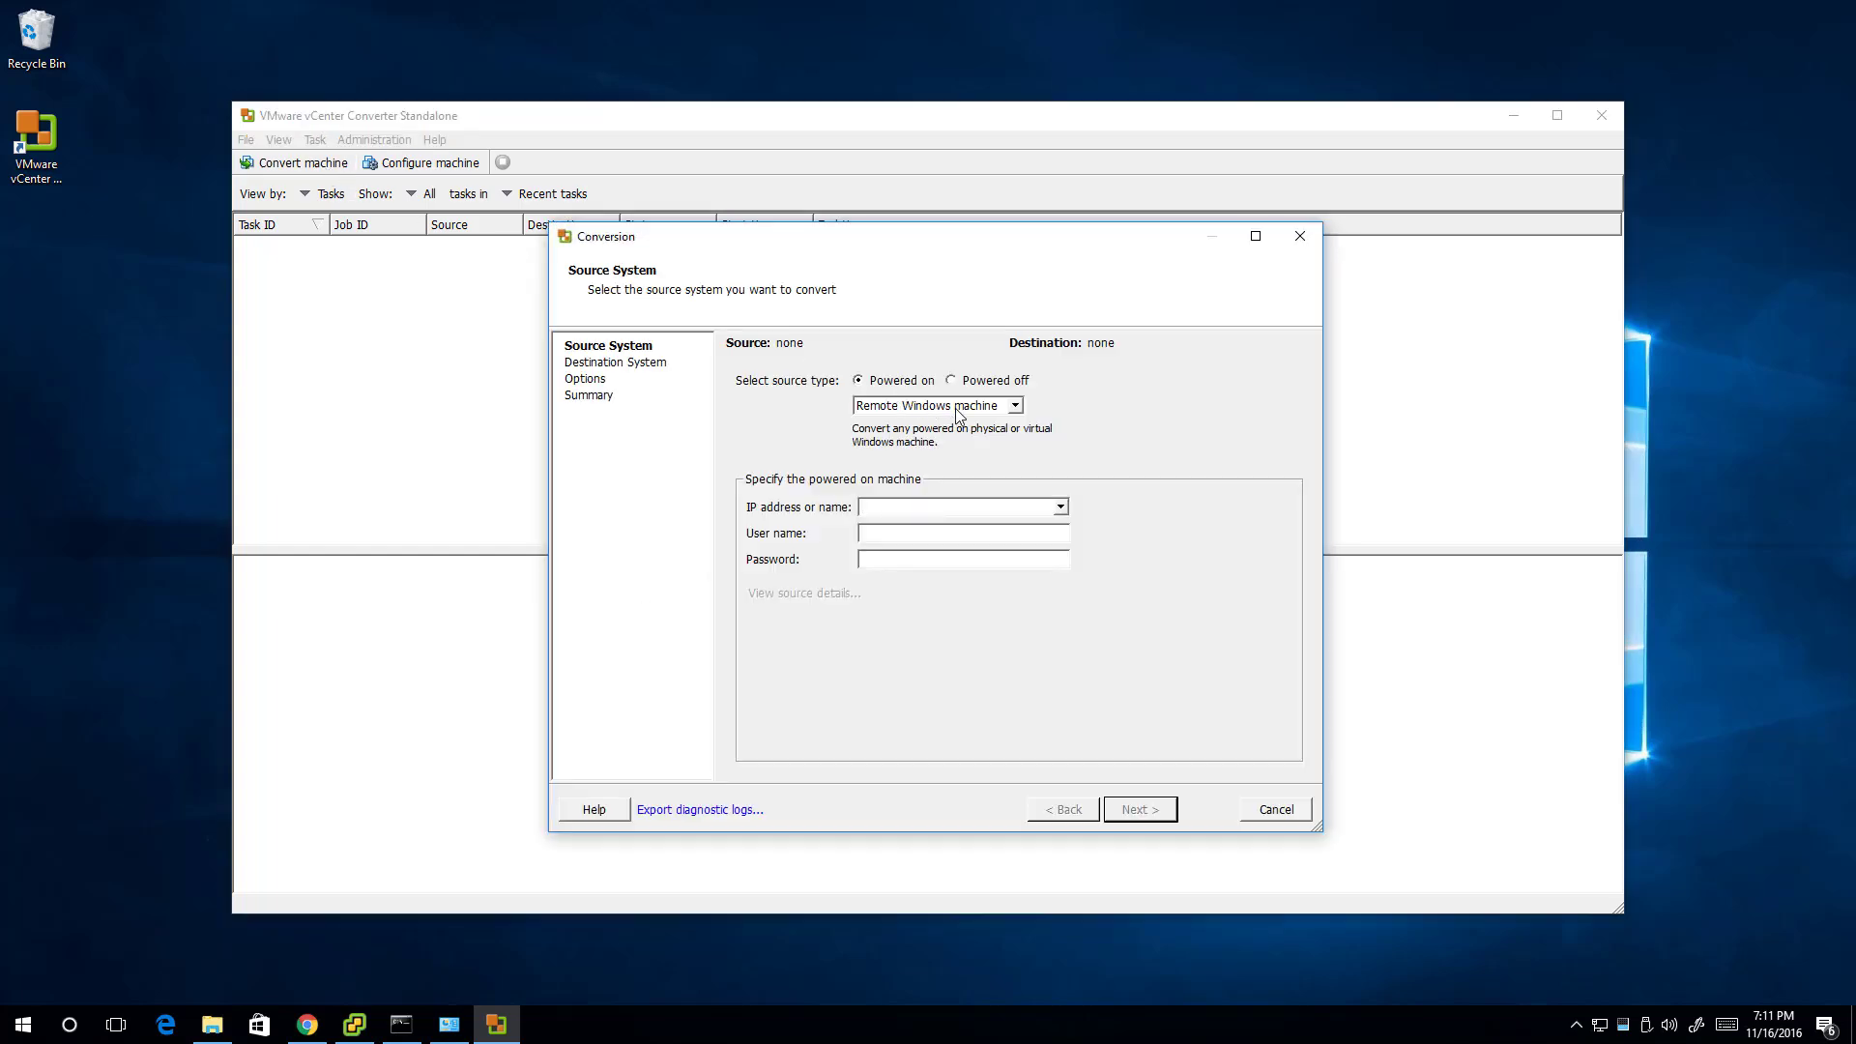
left_click(958, 414)
left_click(959, 454)
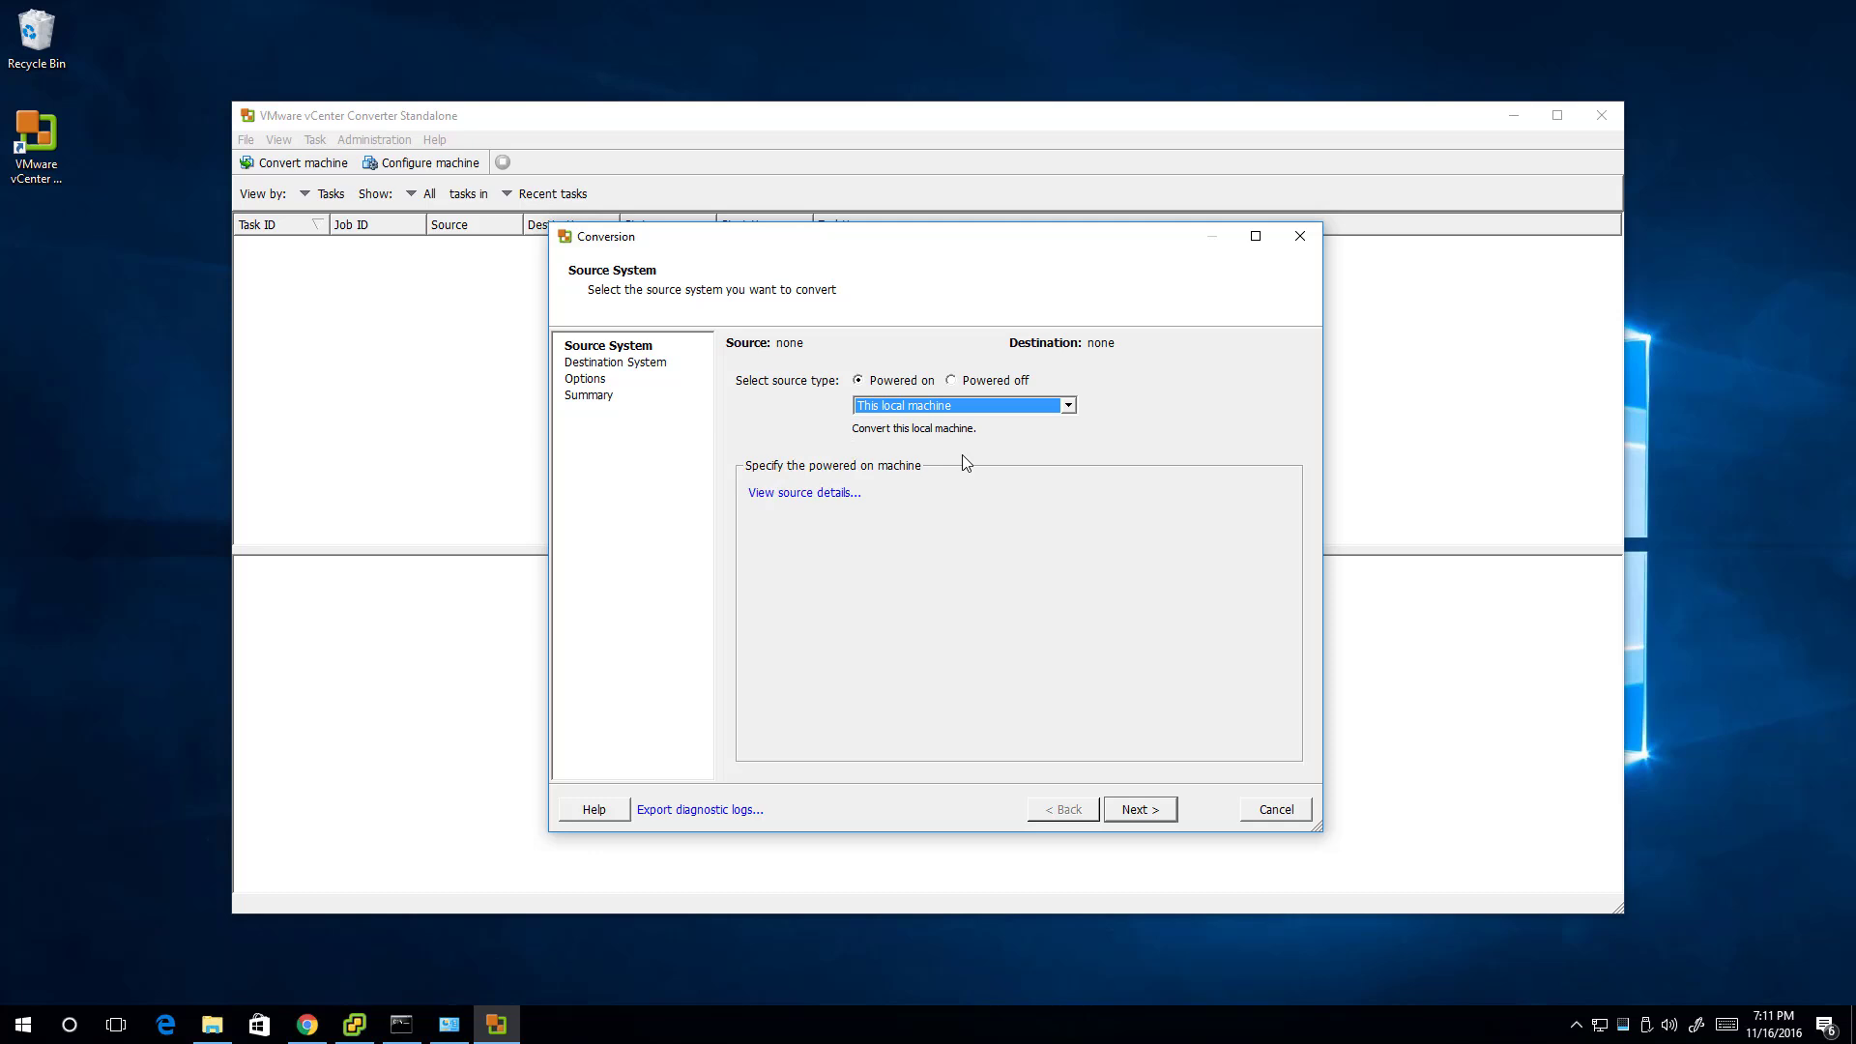
left_click(825, 493)
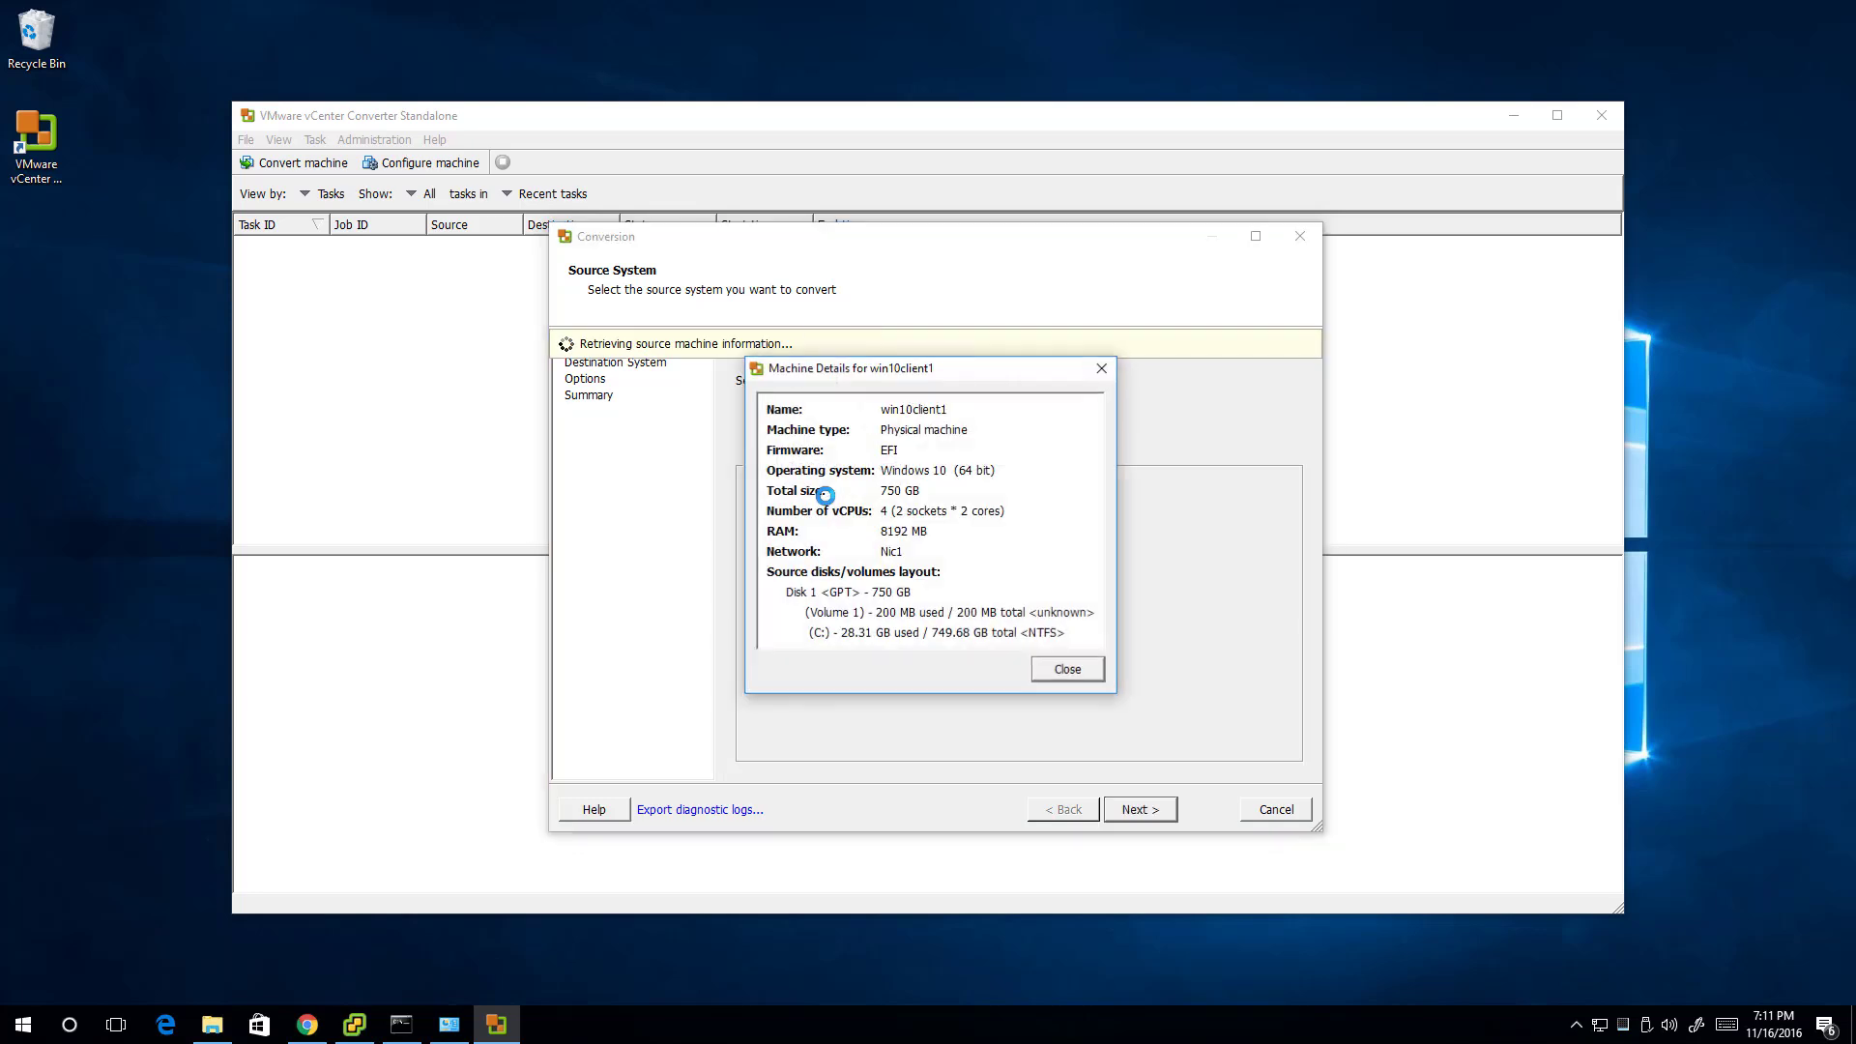
left_click(1067, 669)
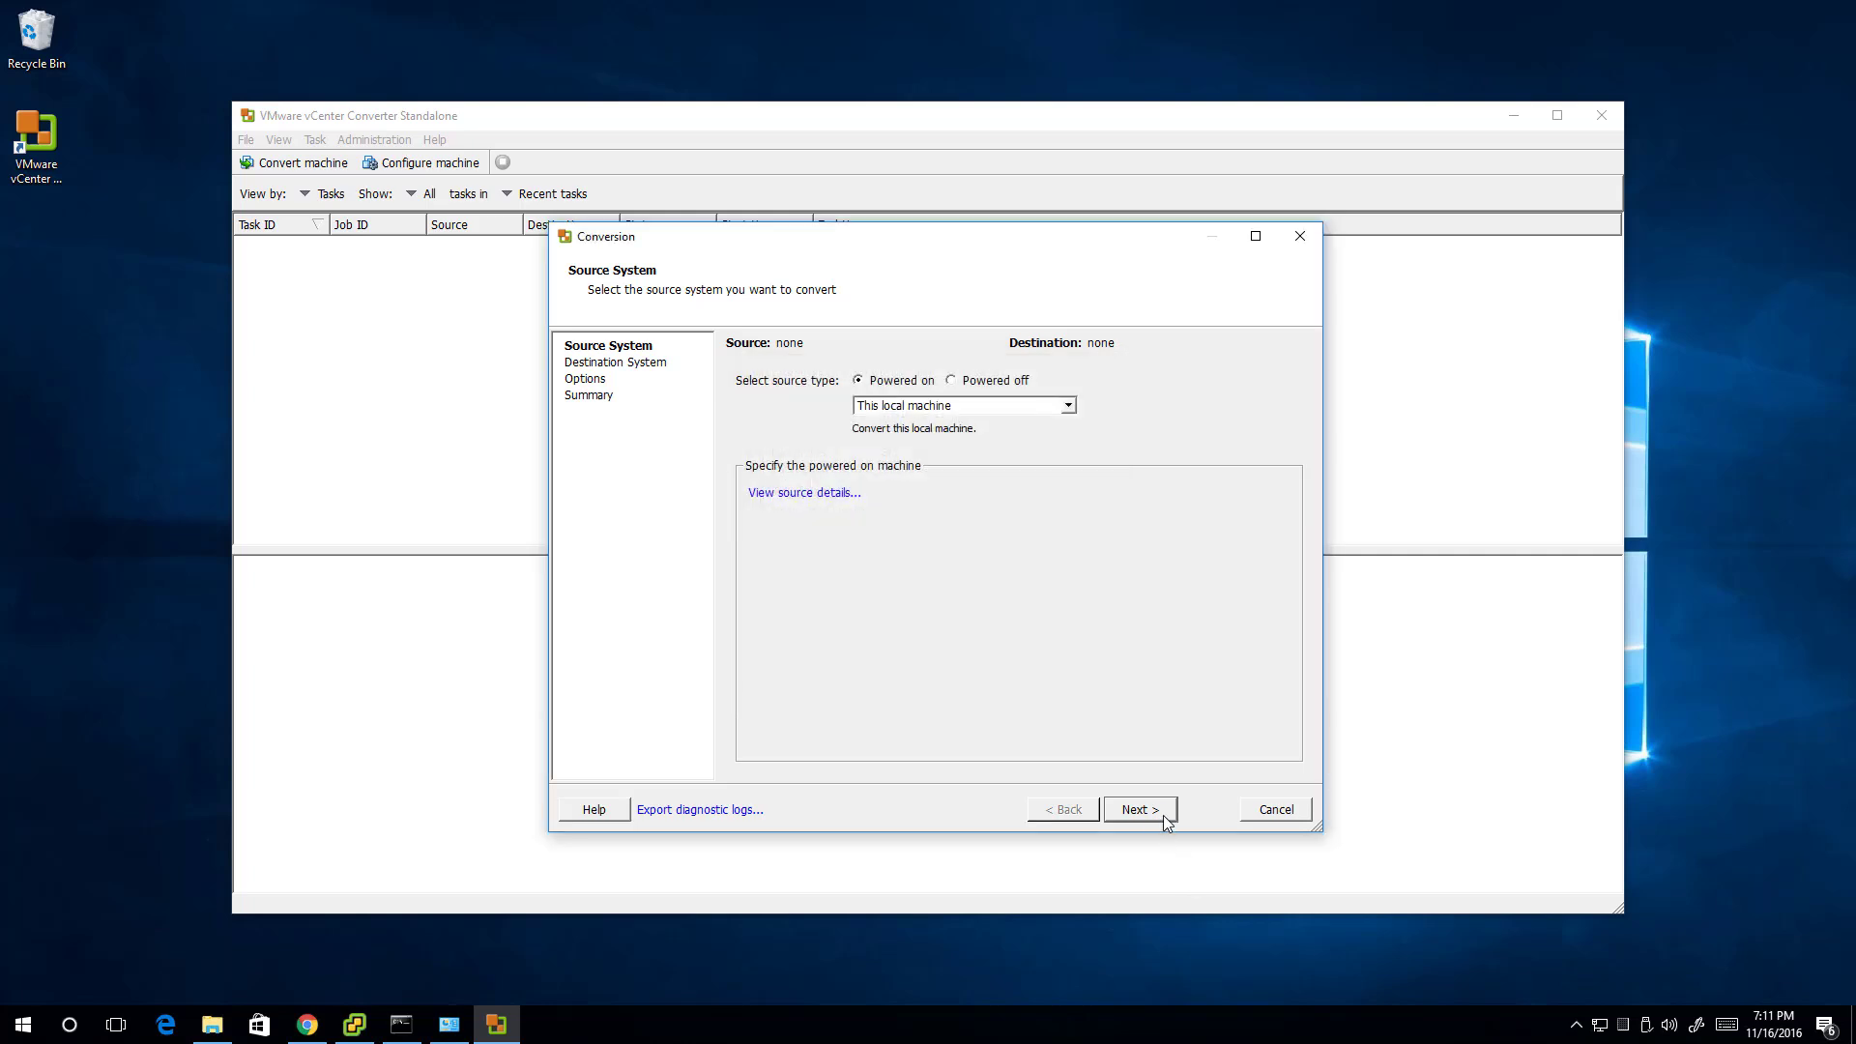
left_click(1164, 817)
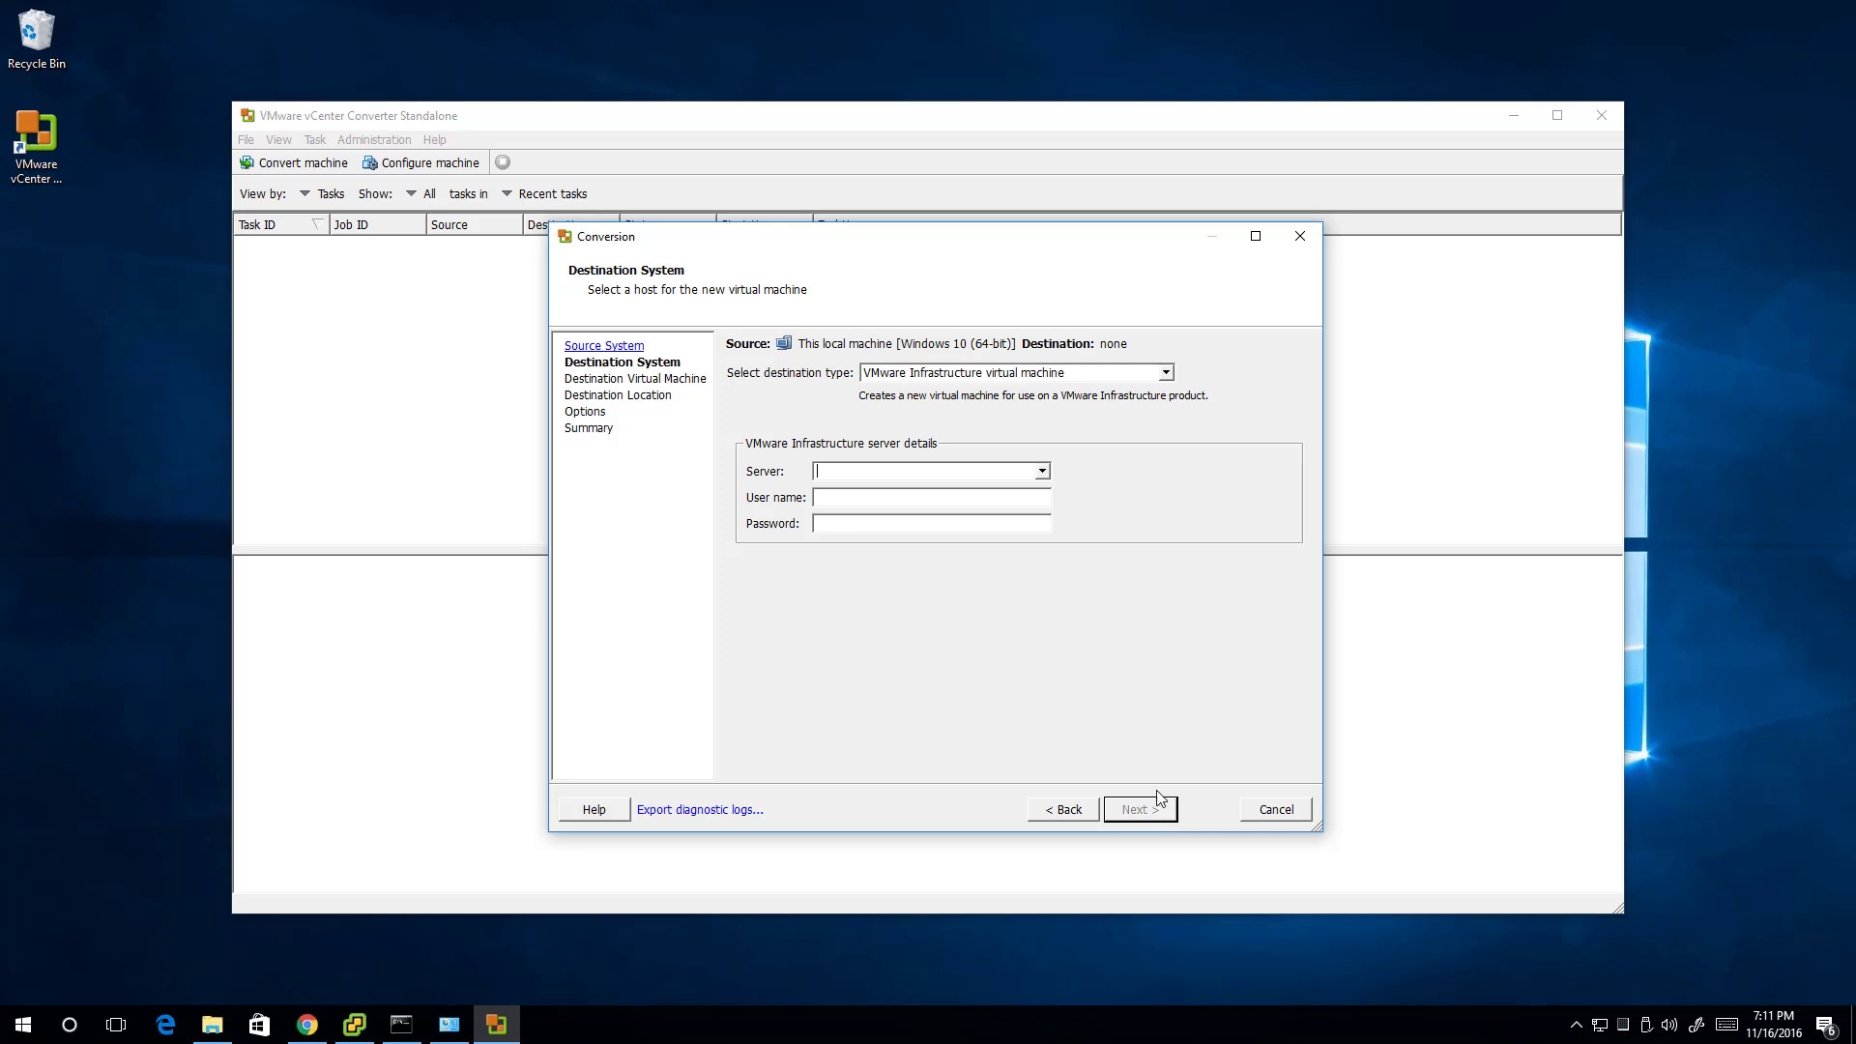
Step: Confirm VMware Infrastructure virtual machine as destination type, focus the Server box, and return to Chrome
left_click(1165, 374)
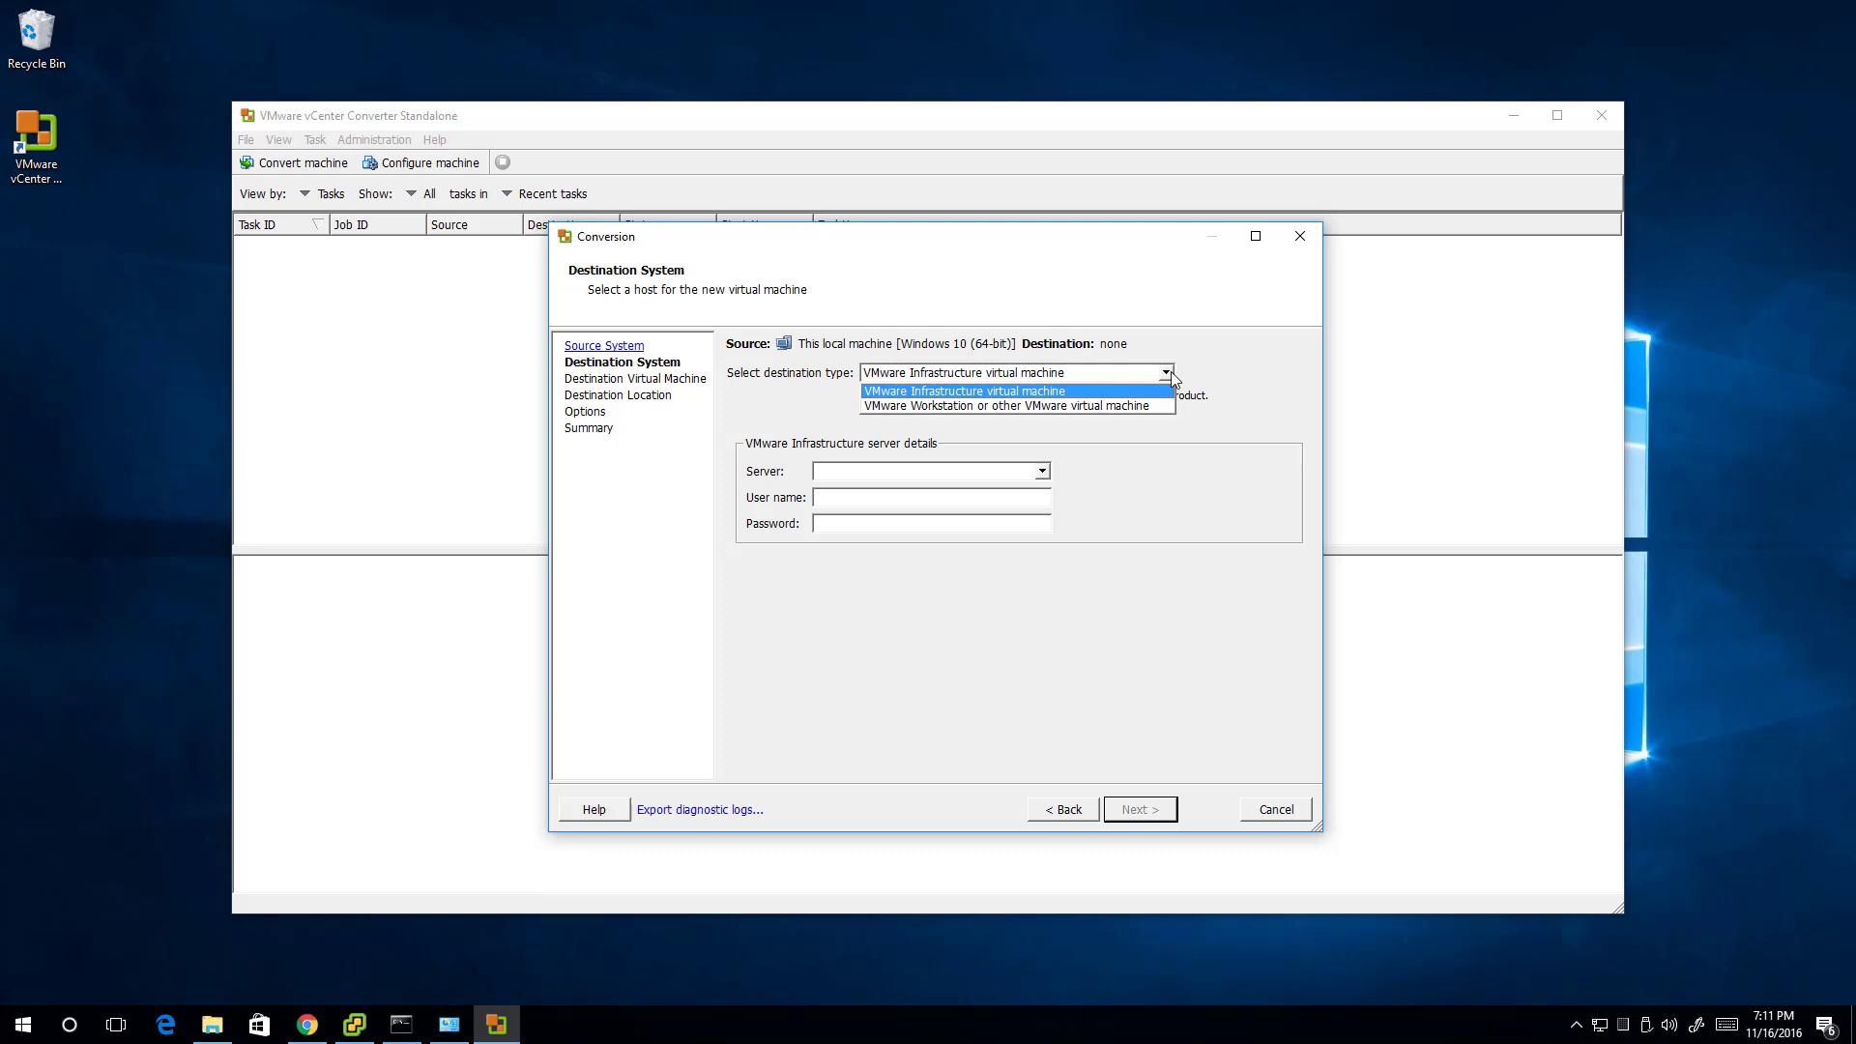
left_click(1238, 362)
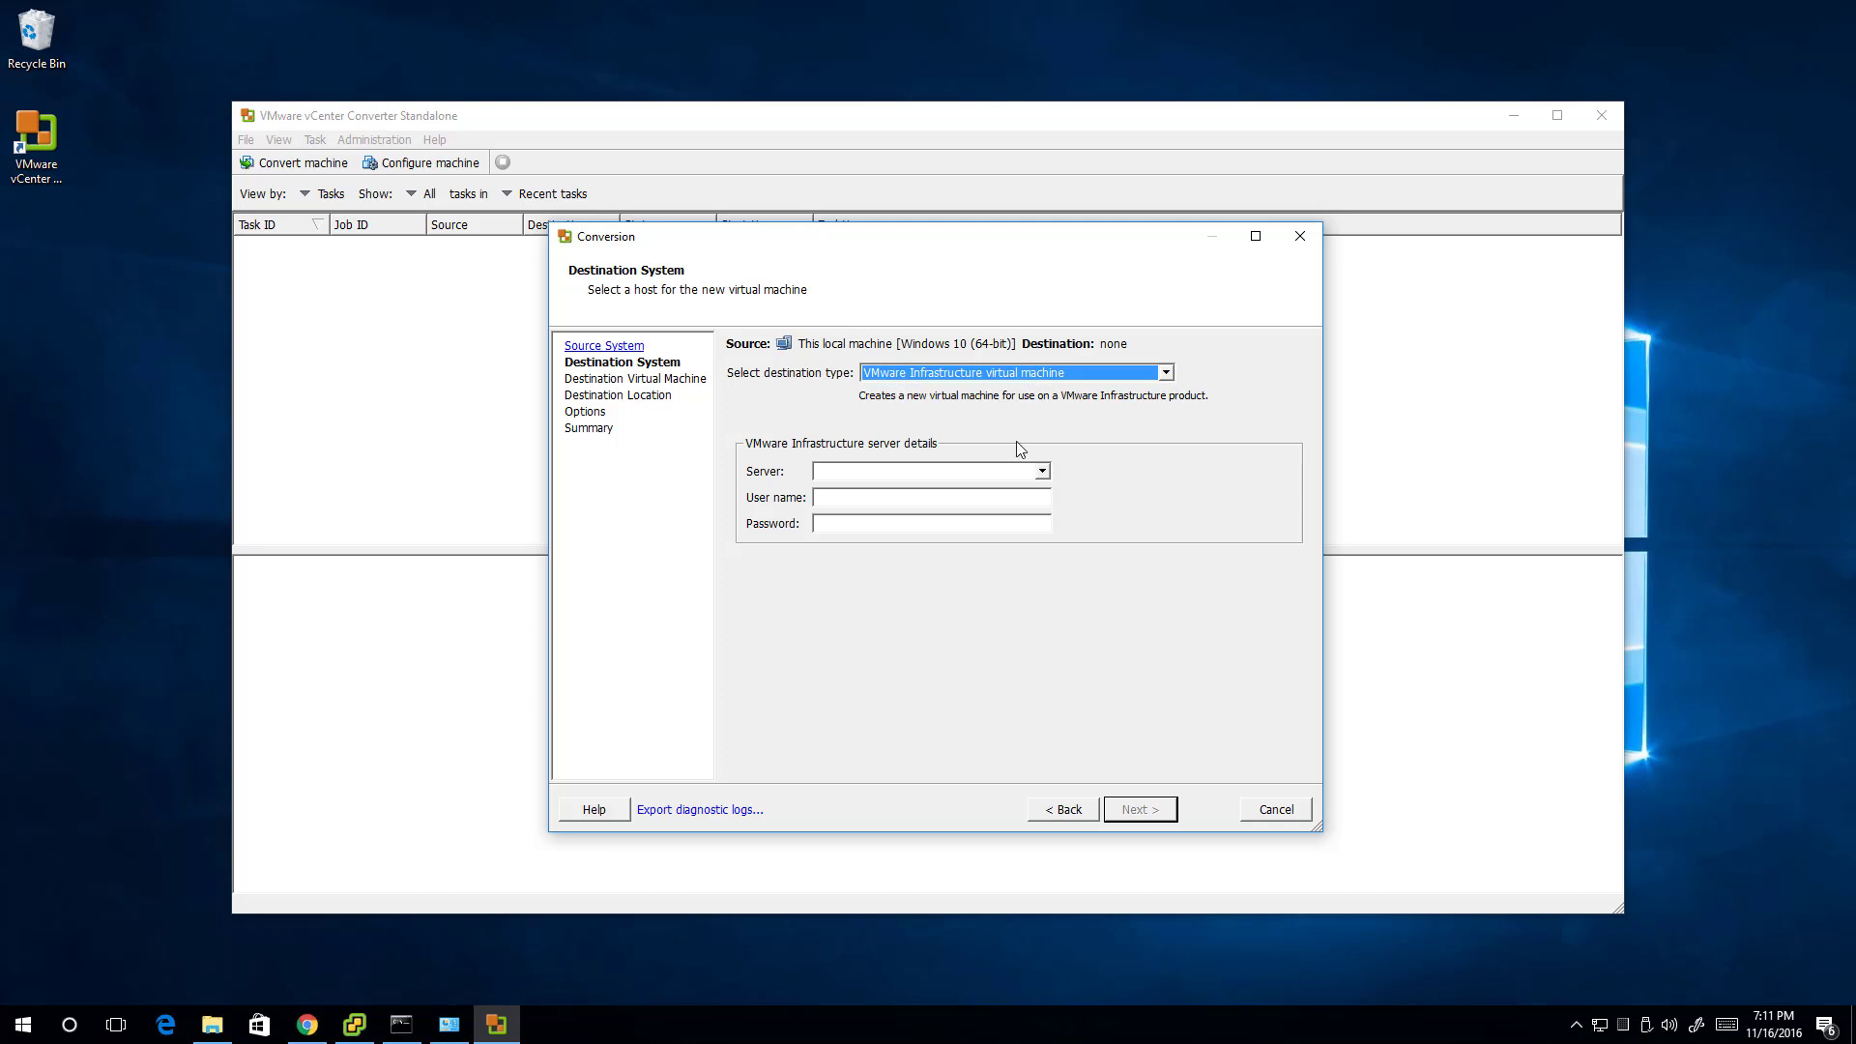
left_click(887, 474)
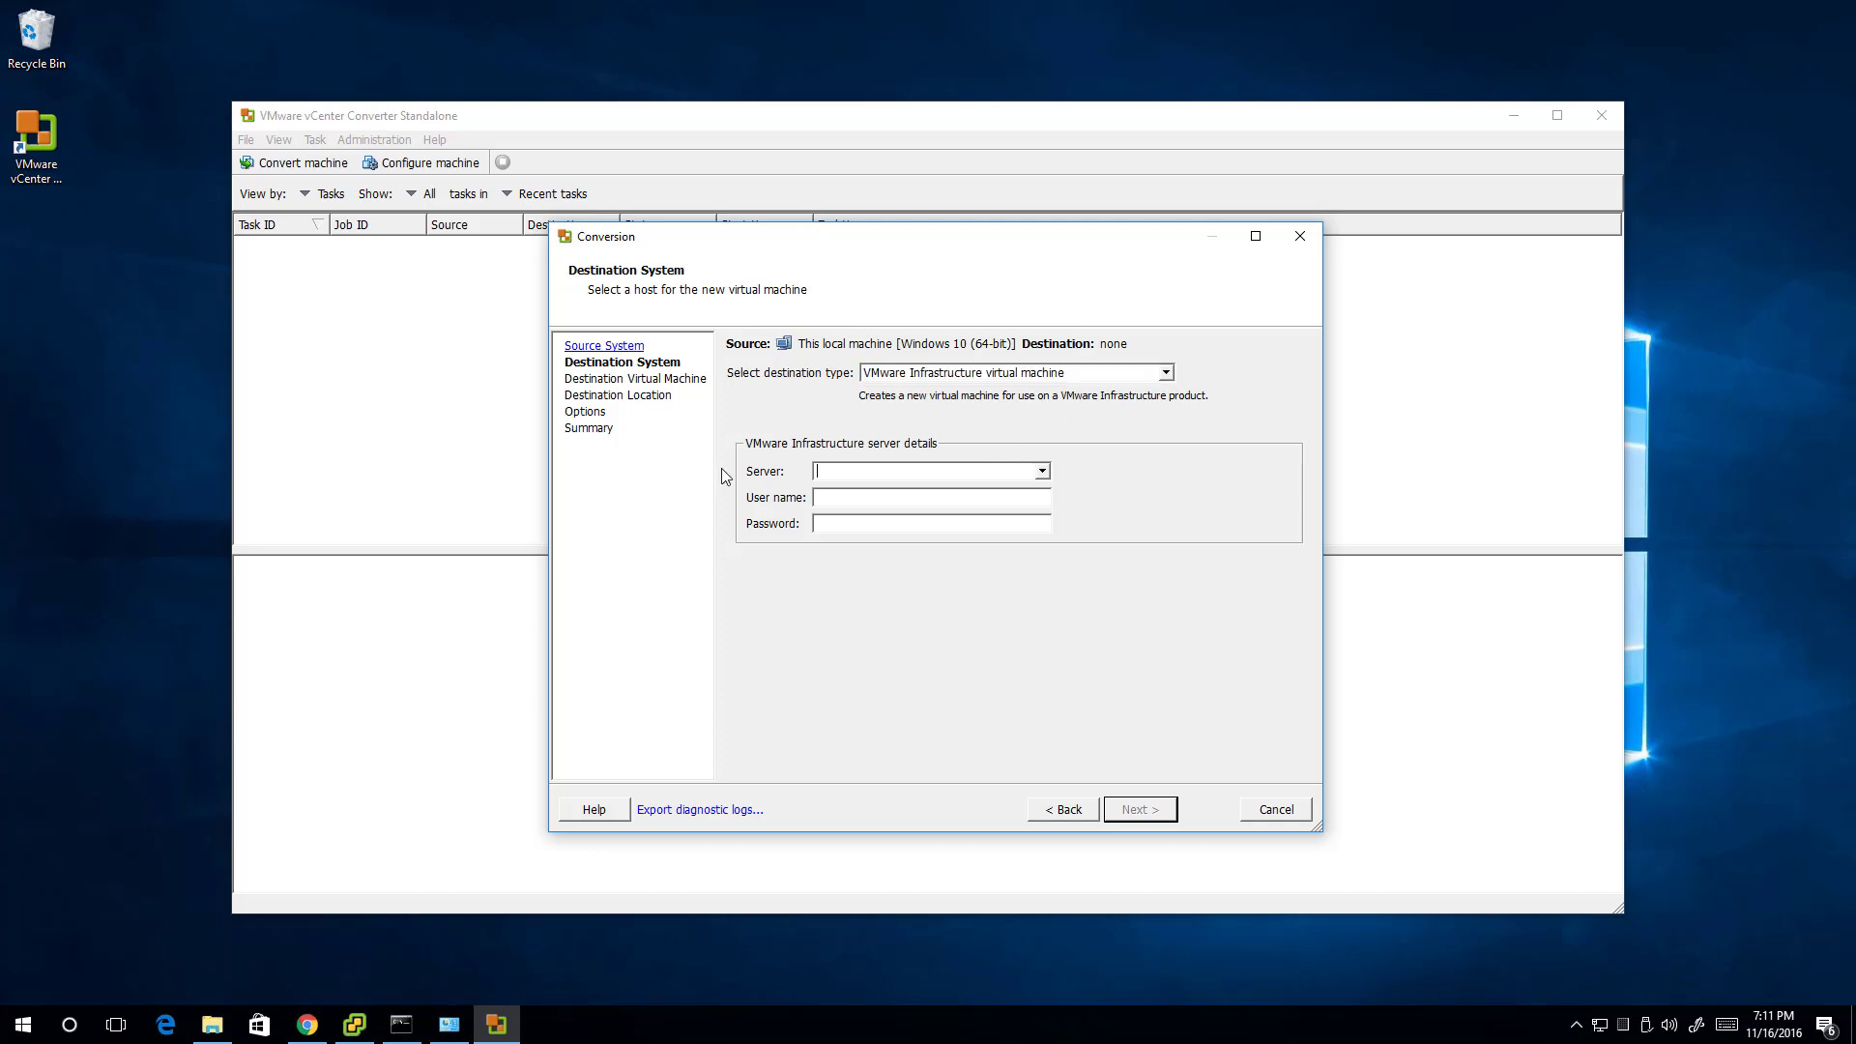
left_click(307, 1024)
left_click(143, 19)
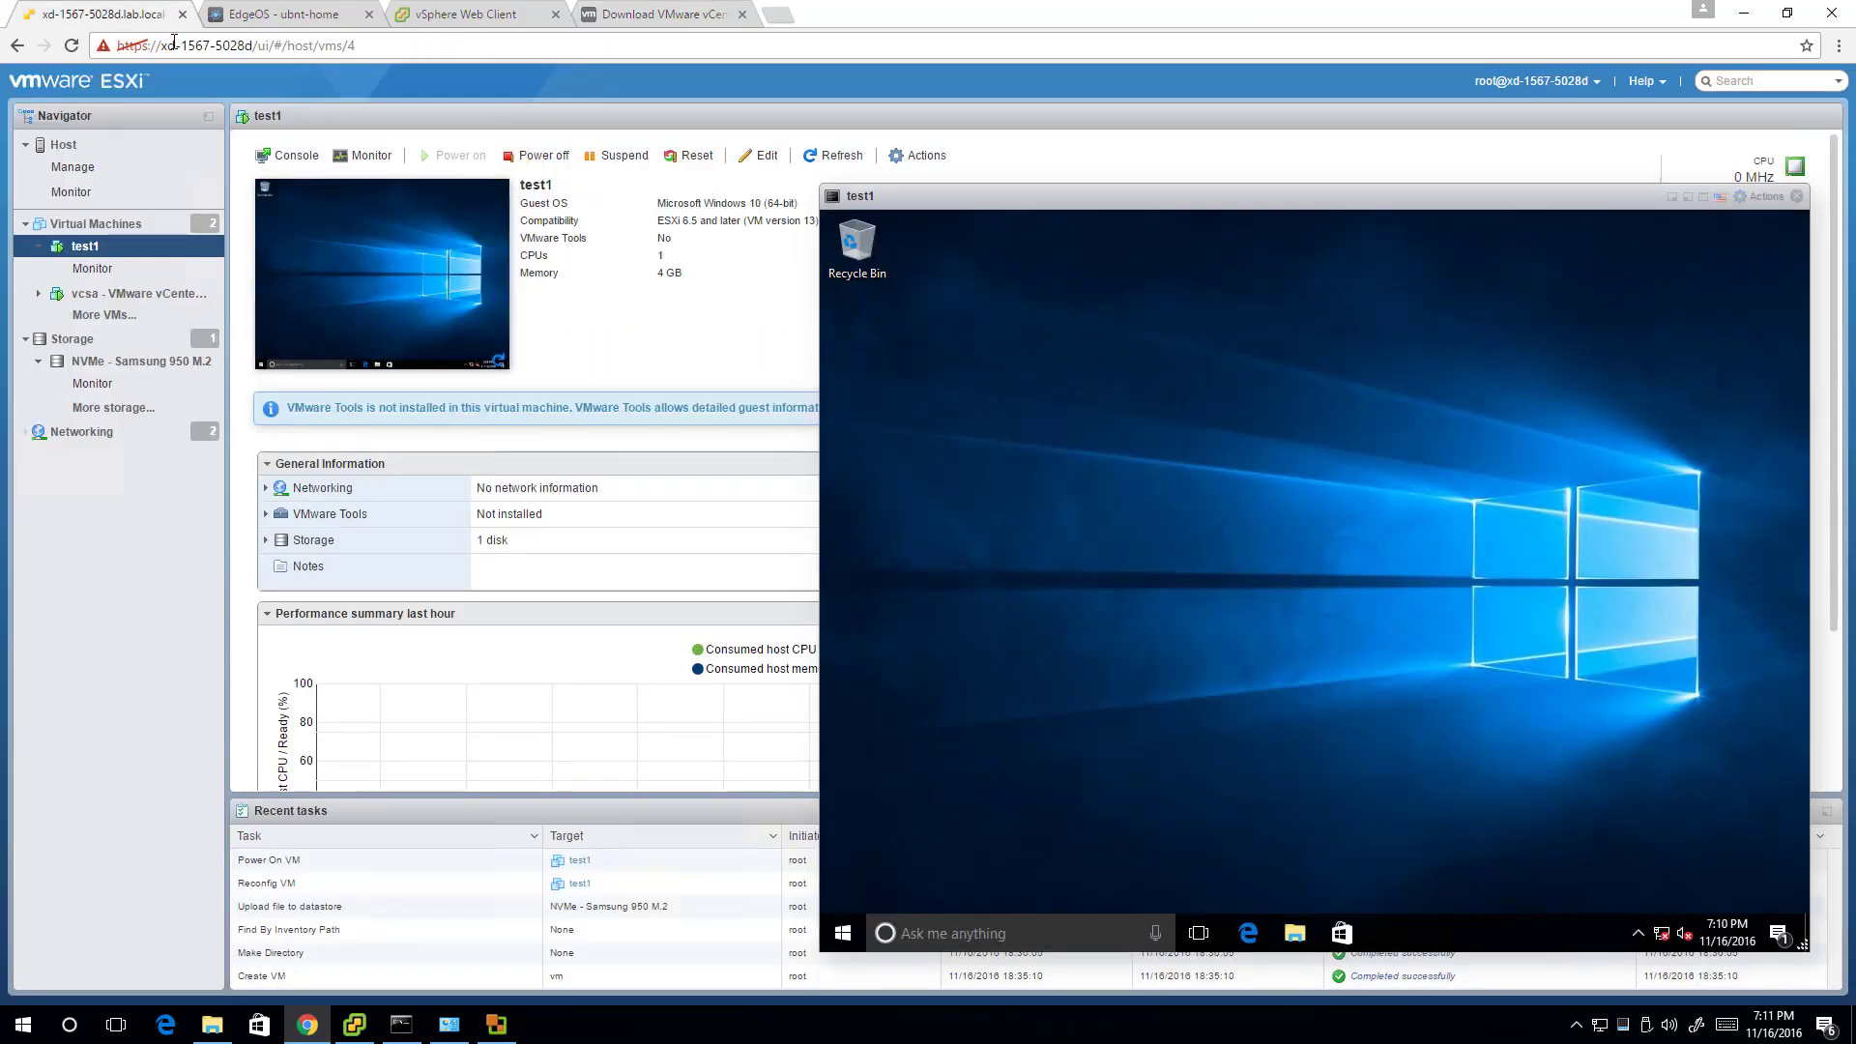
left_click_drag(253, 45, 161, 46)
key("ctrl+c")
left_click(1743, 13)
left_click(890, 471)
key("ctrl+v")
Step: Enter user name root and the host password, then connect despite the certificate warning
left_click(895, 495)
type("roo")
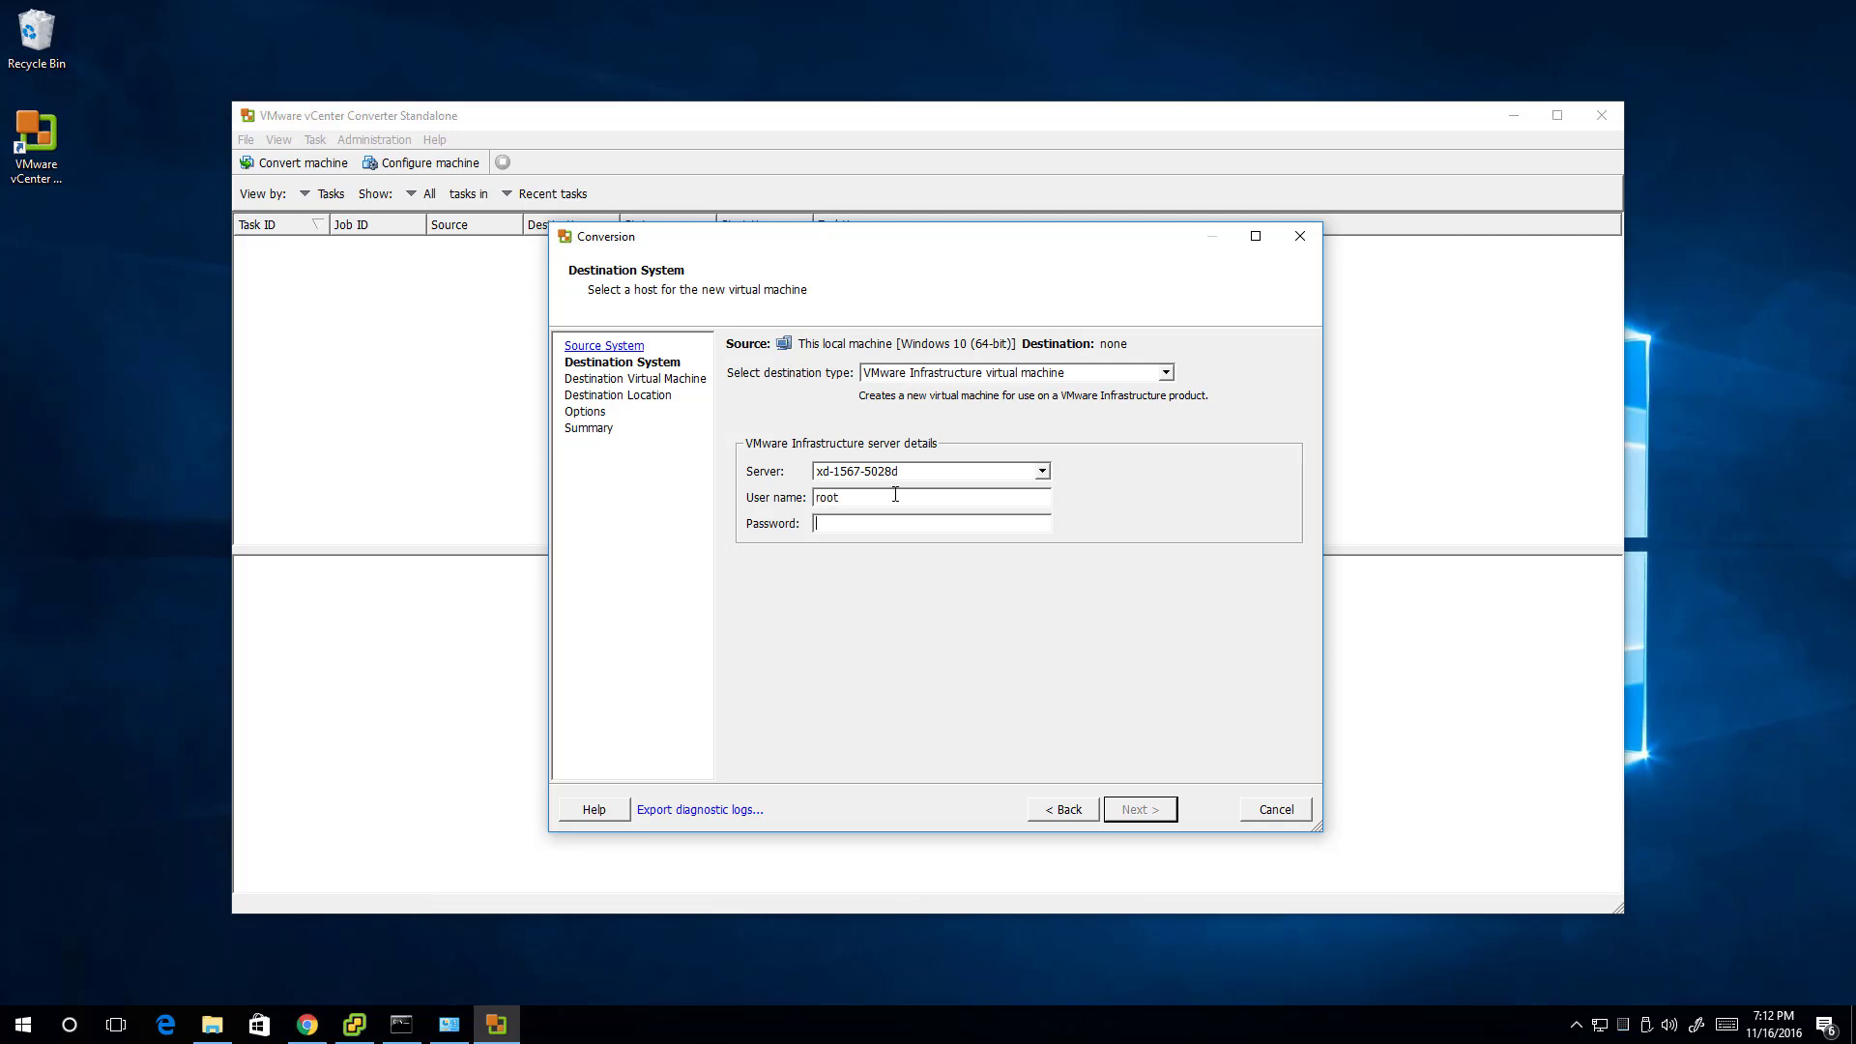
type("*********")
left_click(1163, 818)
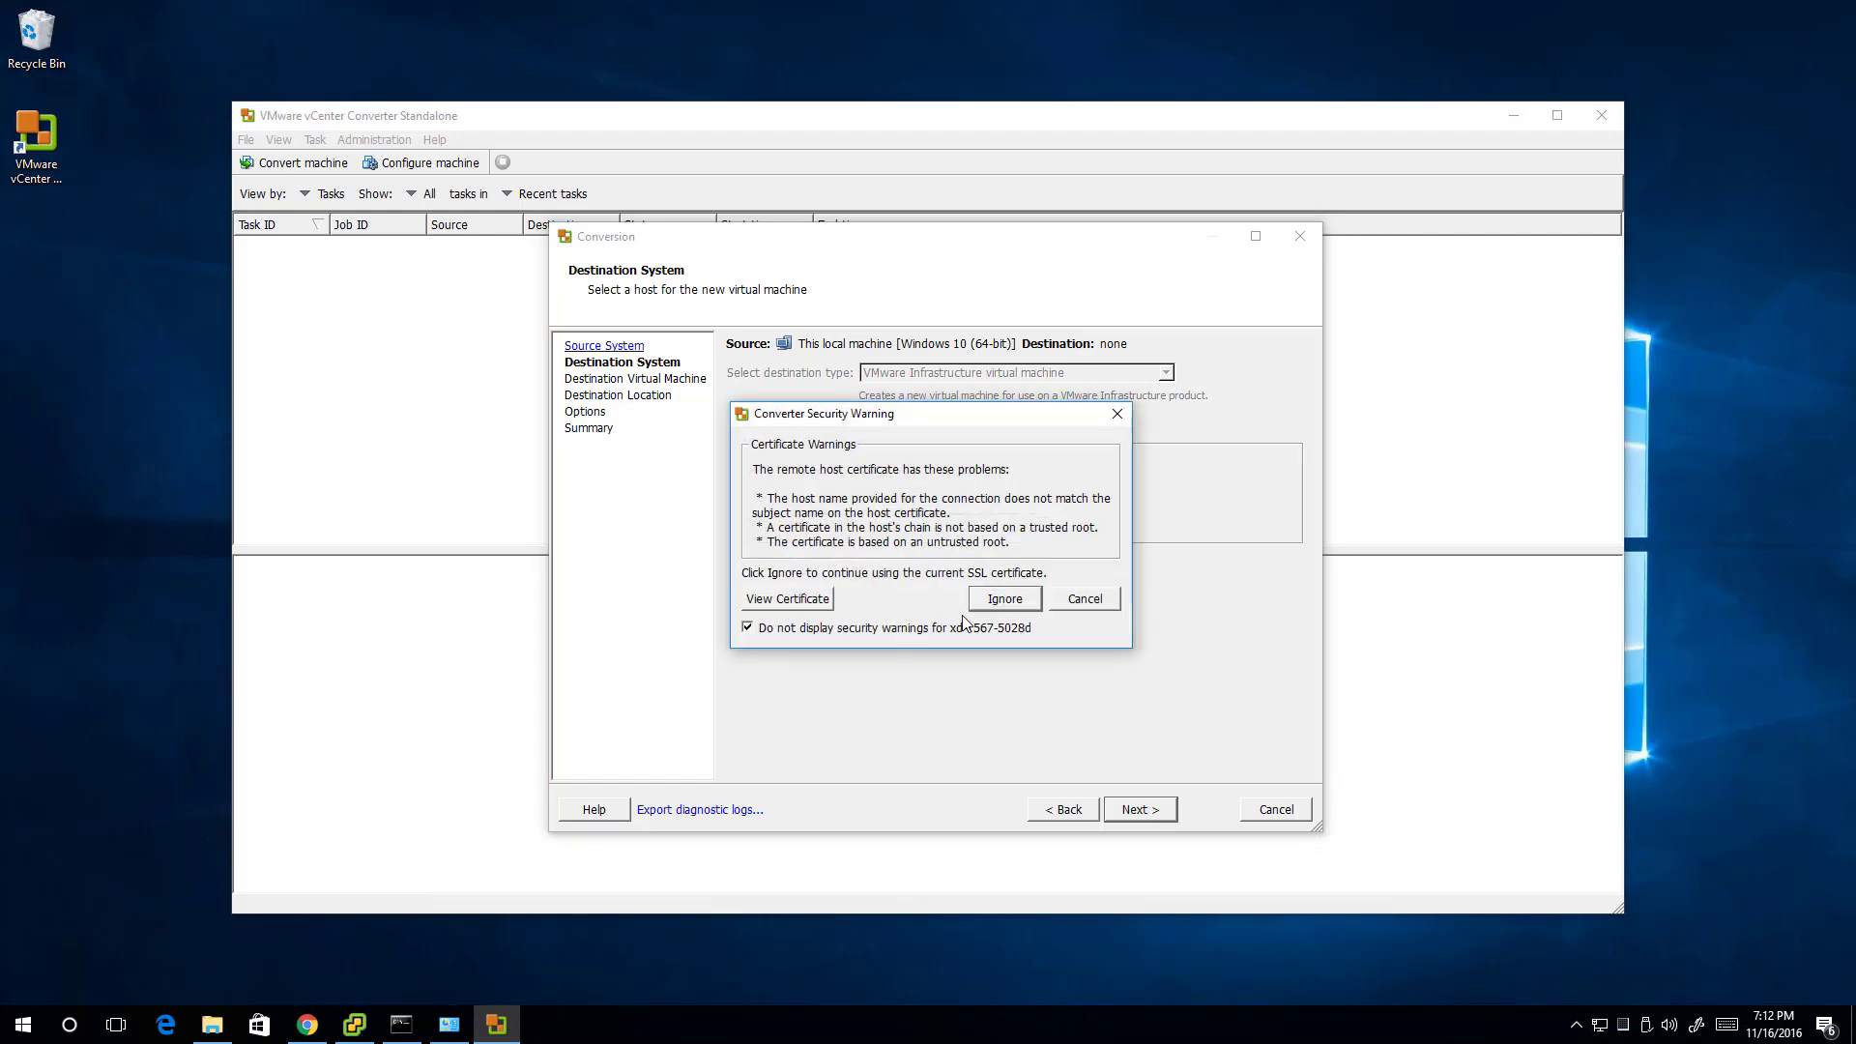
left_click(1001, 601)
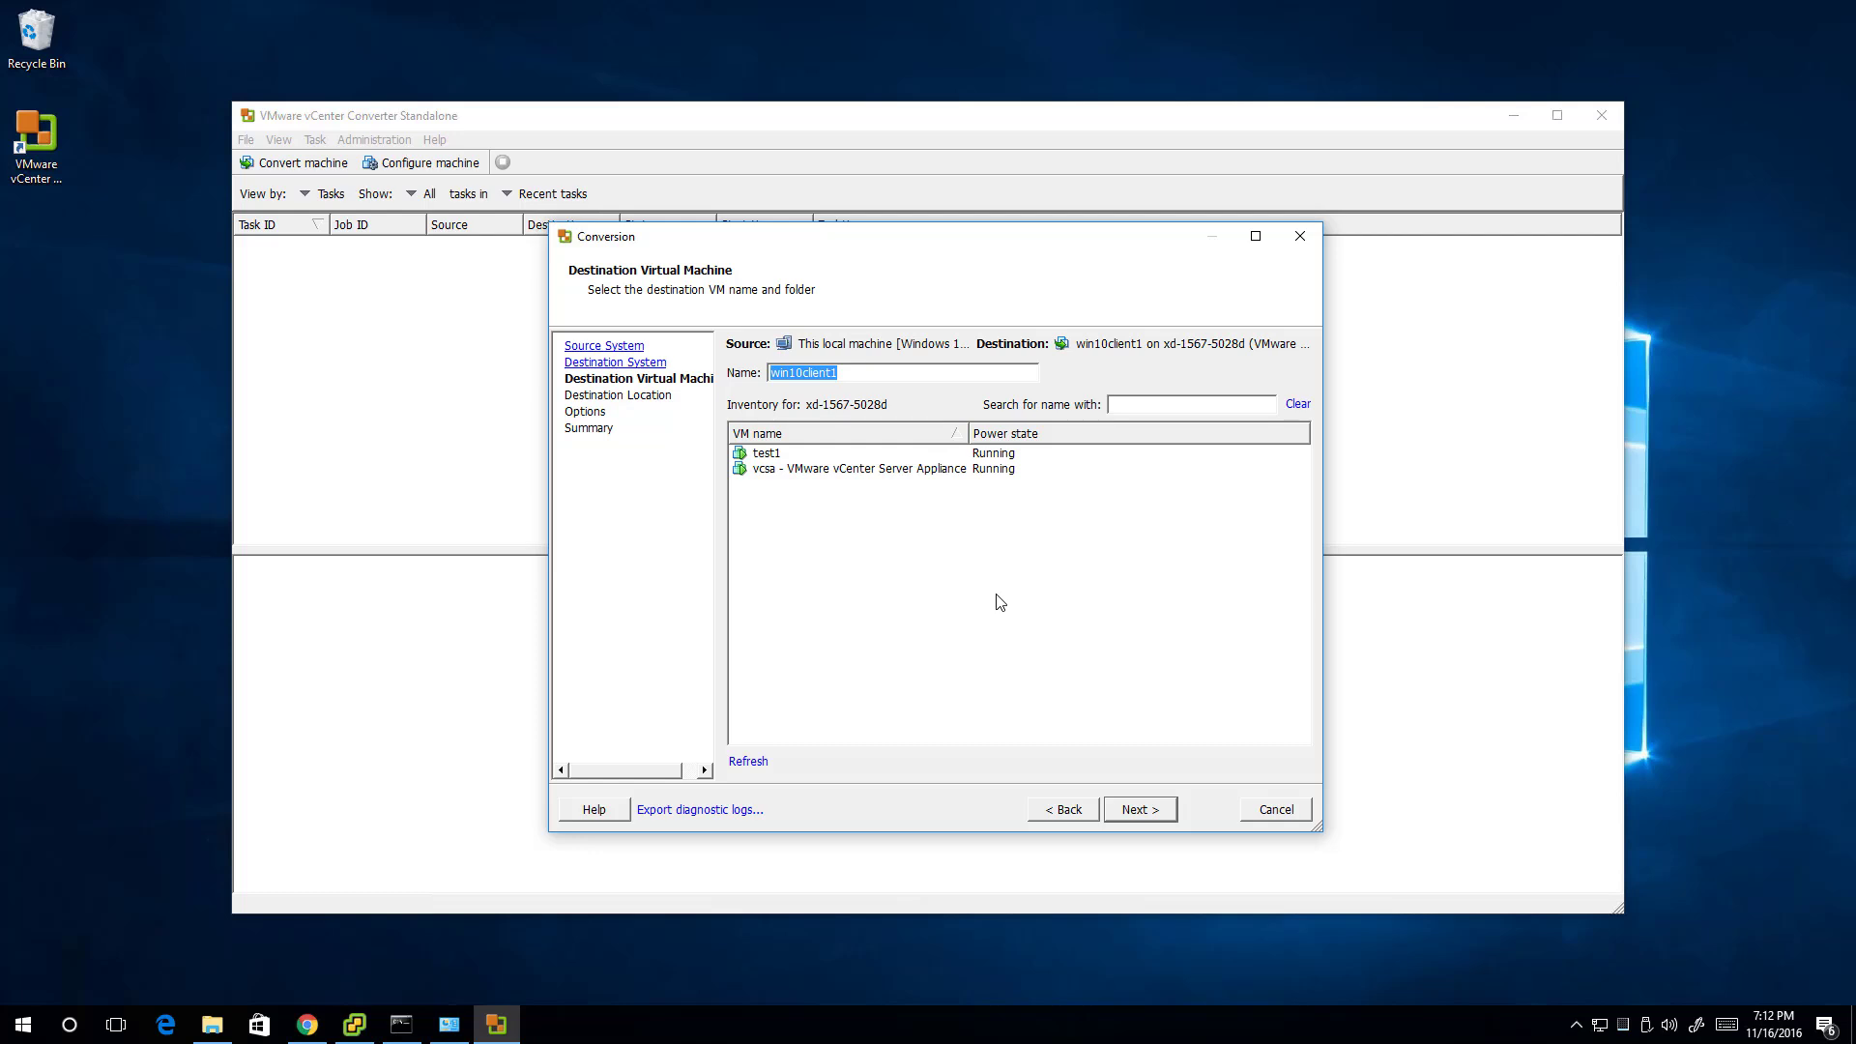
Step: Accept VM name win10client1 and keep datastore NVMe - Samsung 950 M.2 with Version 11
left_click(1164, 818)
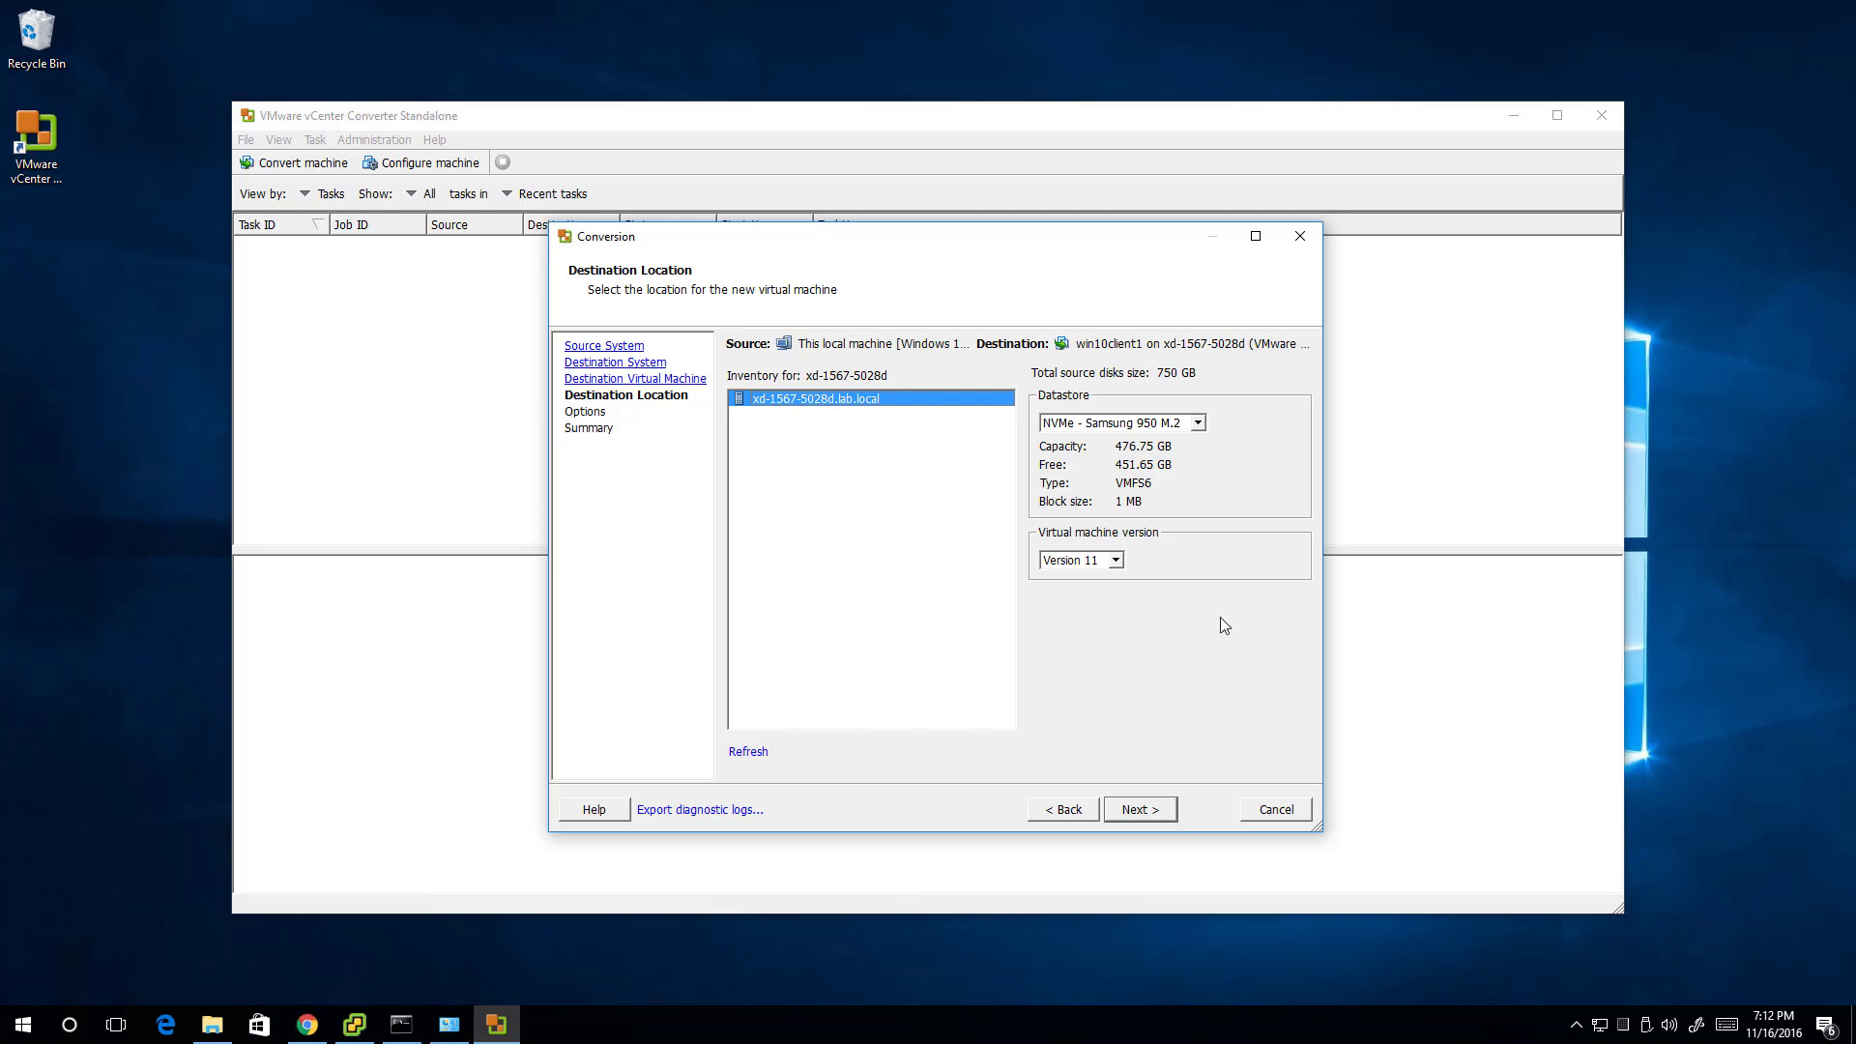
left_click(1199, 429)
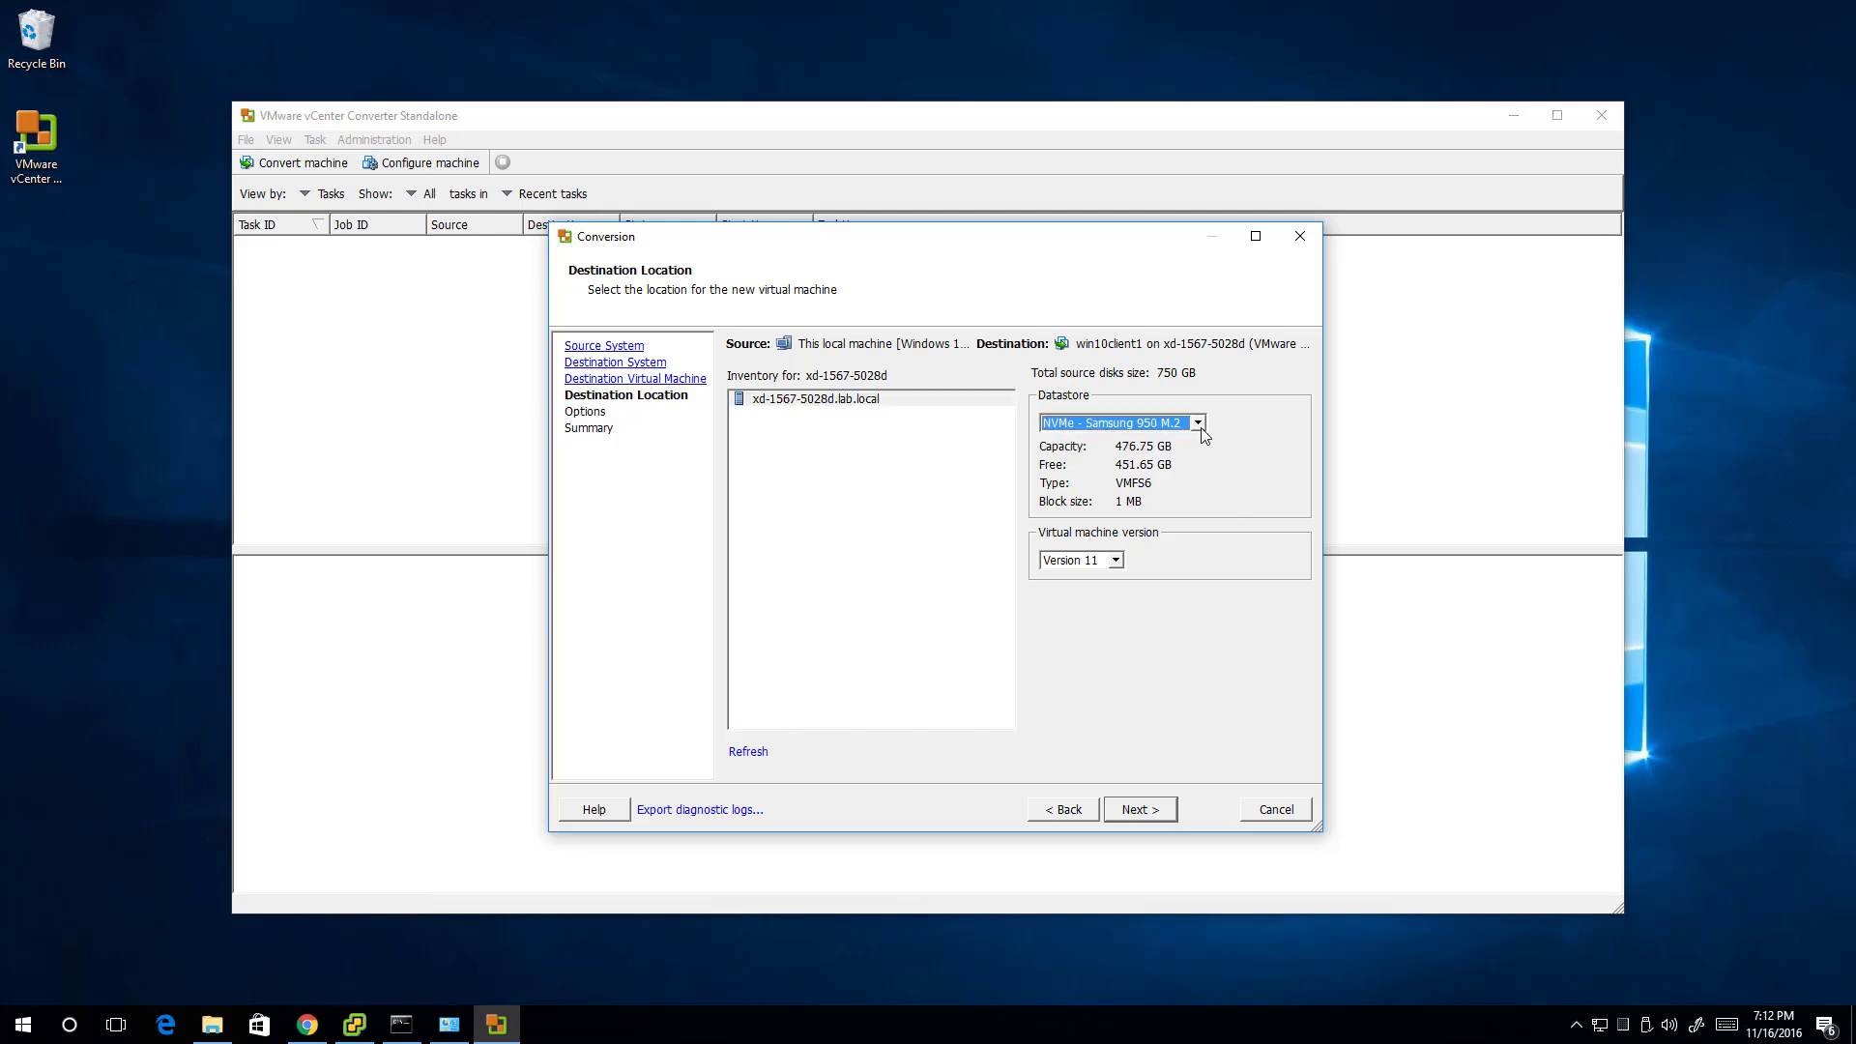
left_click(1156, 813)
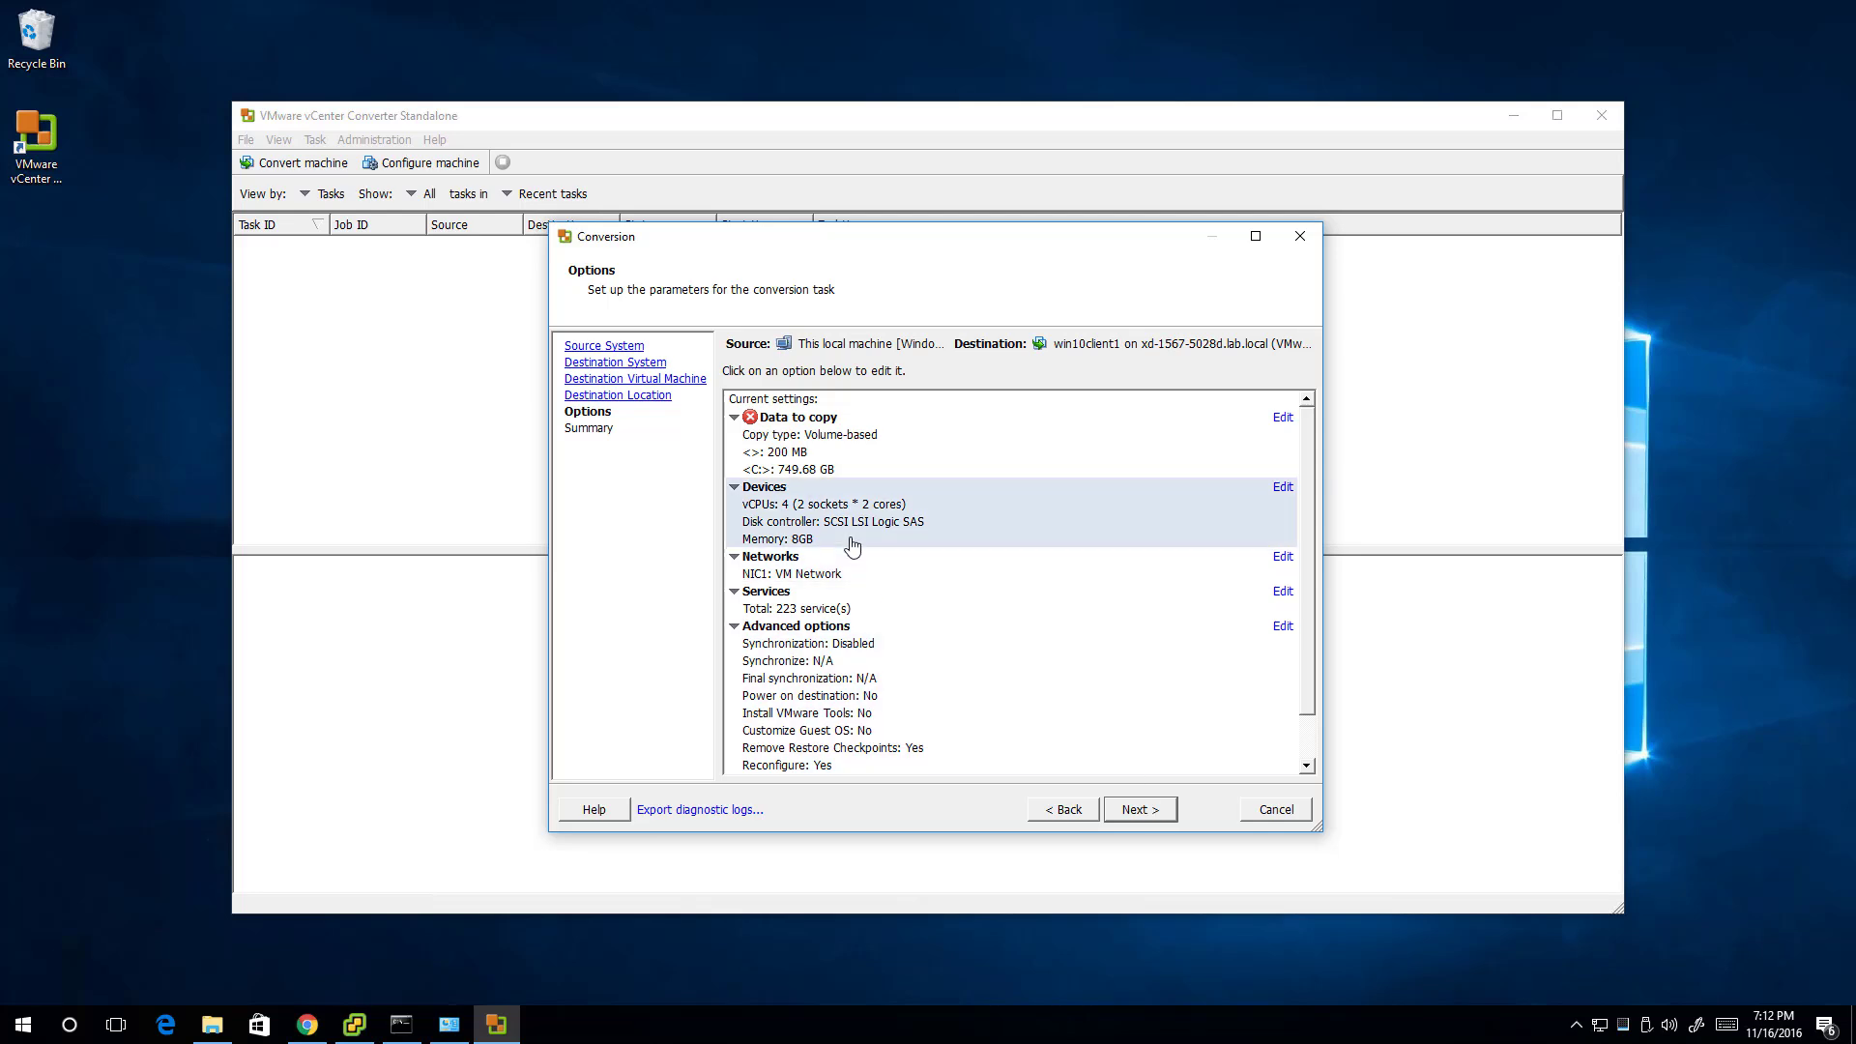
Step: Set the 749.87 GB disk 0 to Thin in the advanced Destination layout and proceed to Summary
left_click(1282, 418)
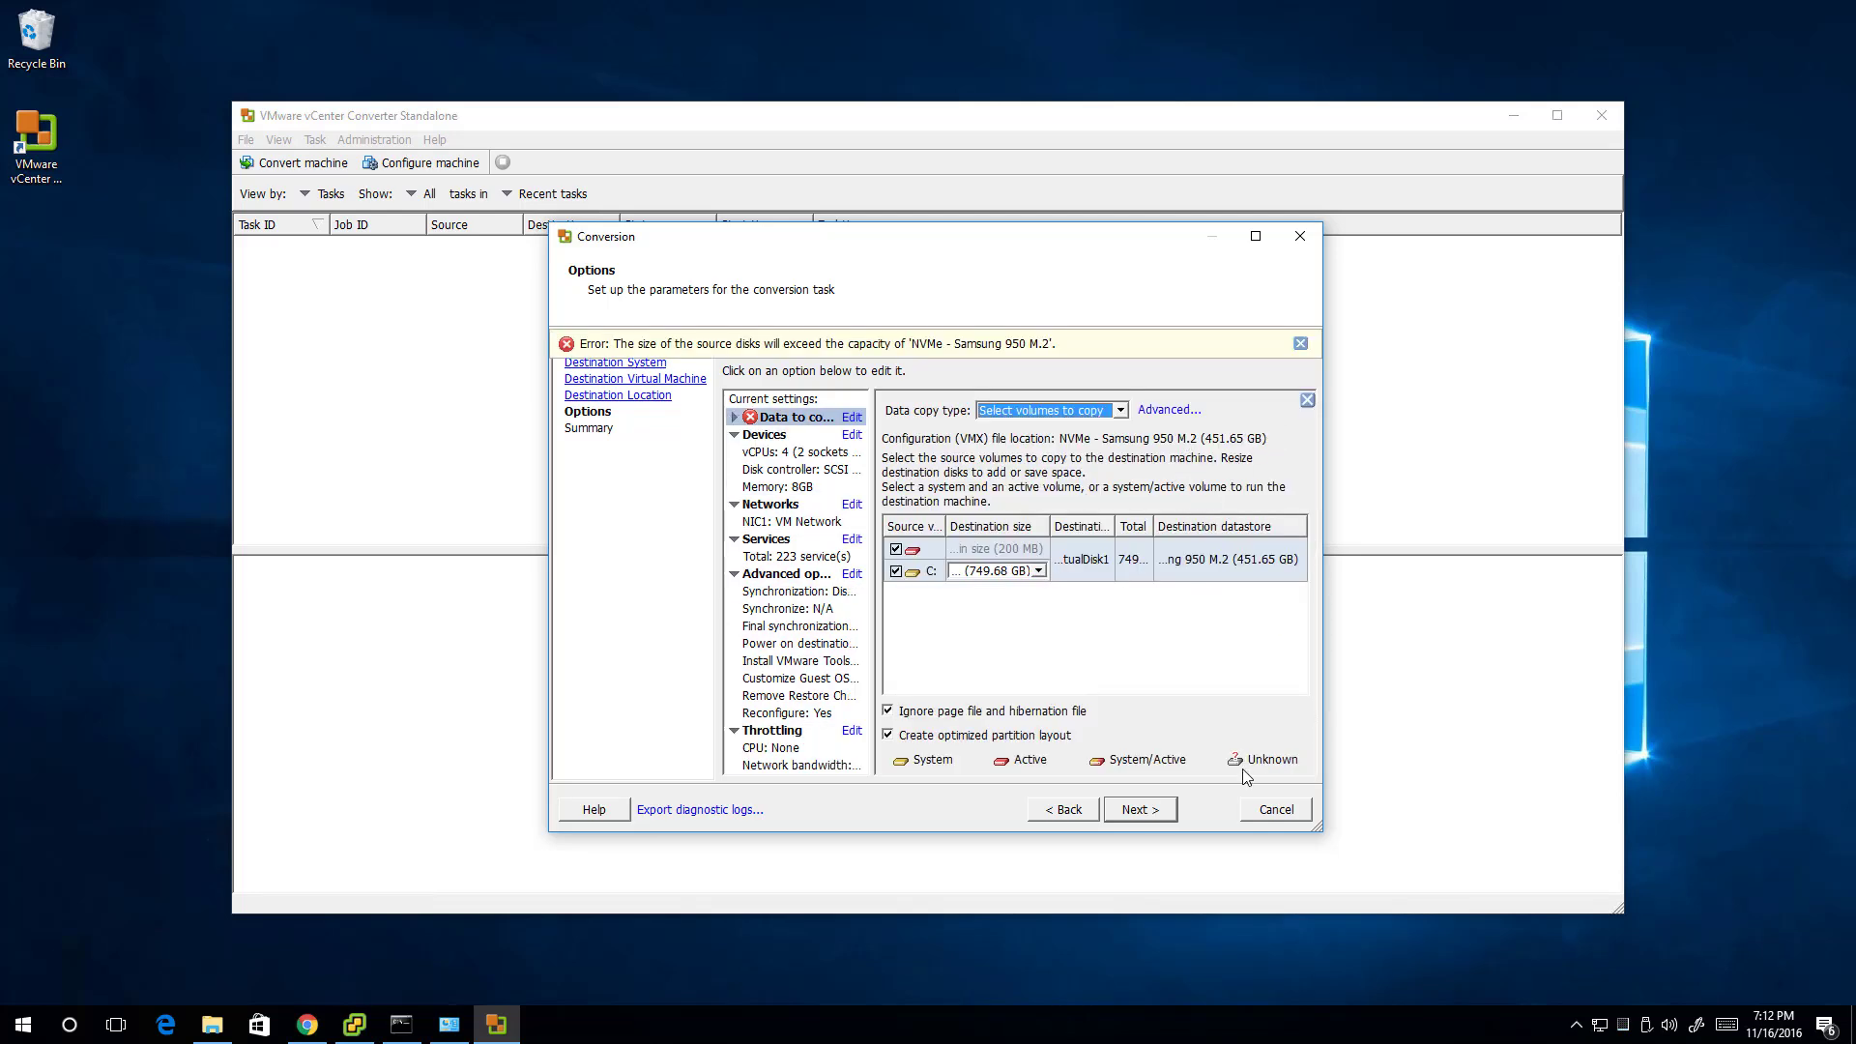
left_click(1255, 236)
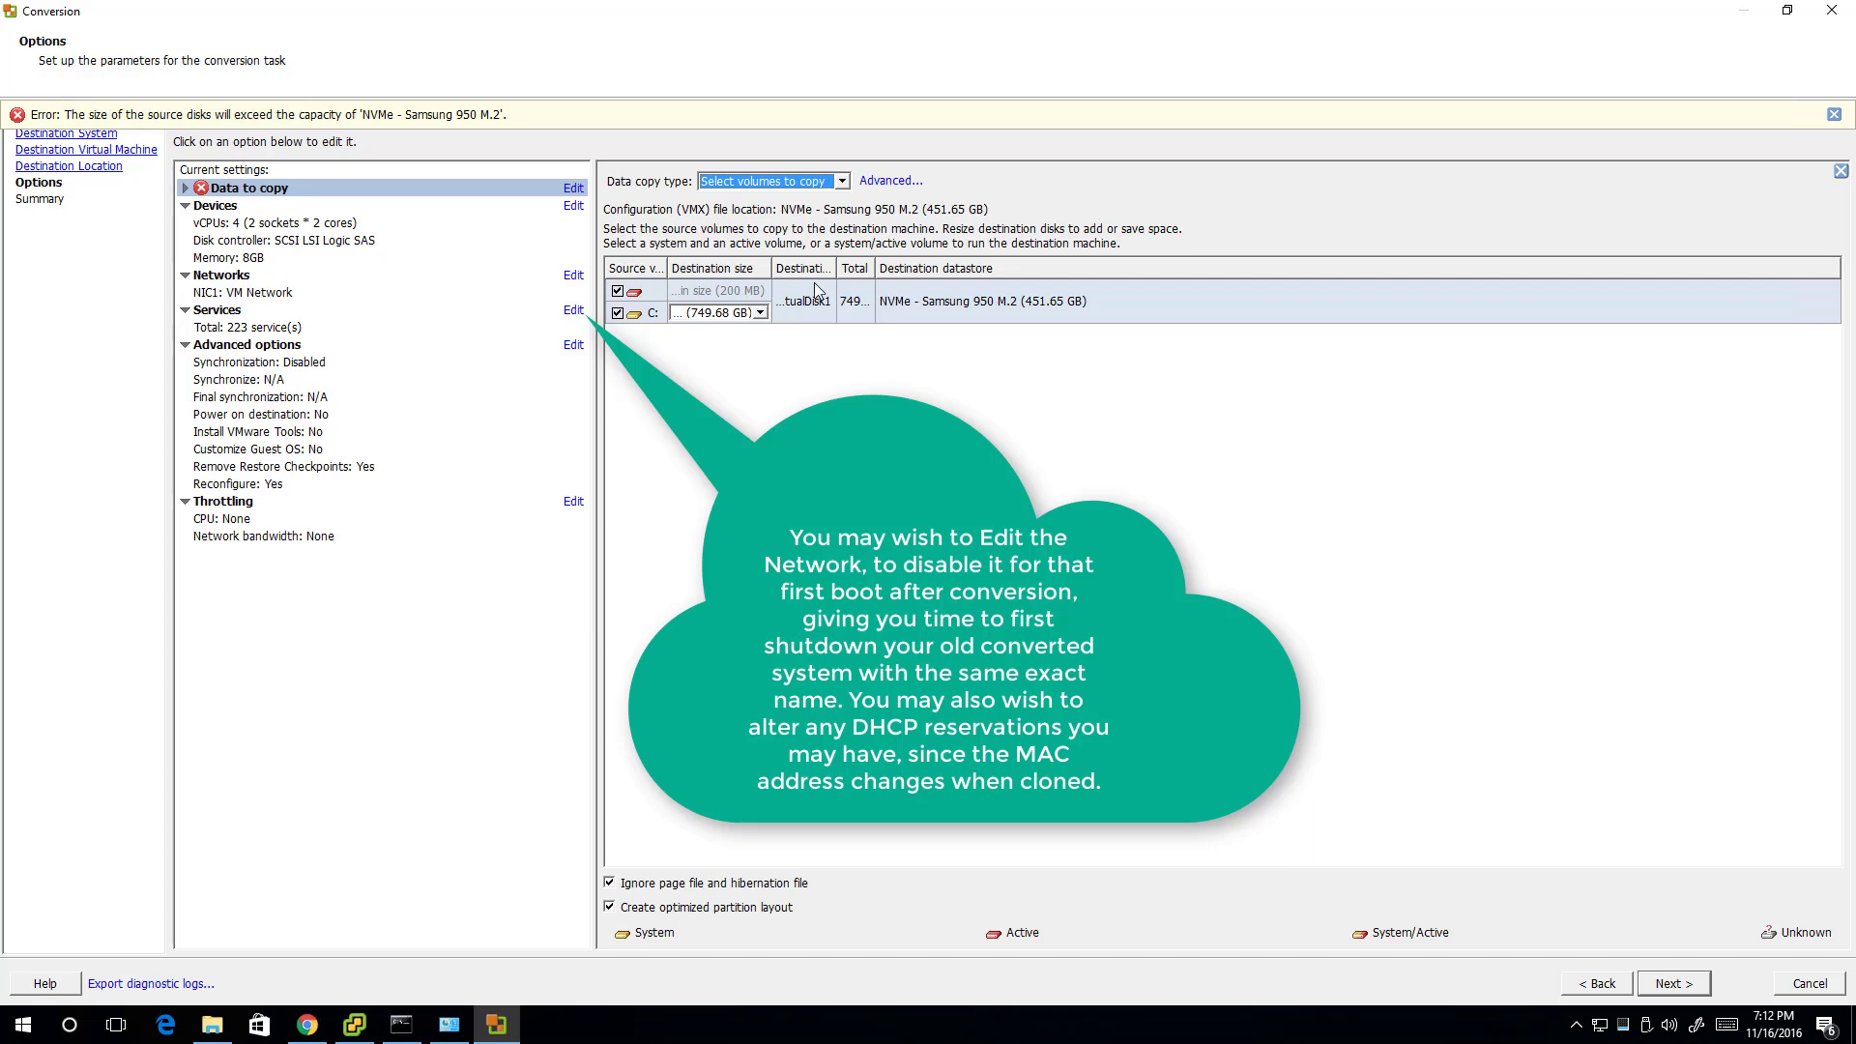
left_click(890, 182)
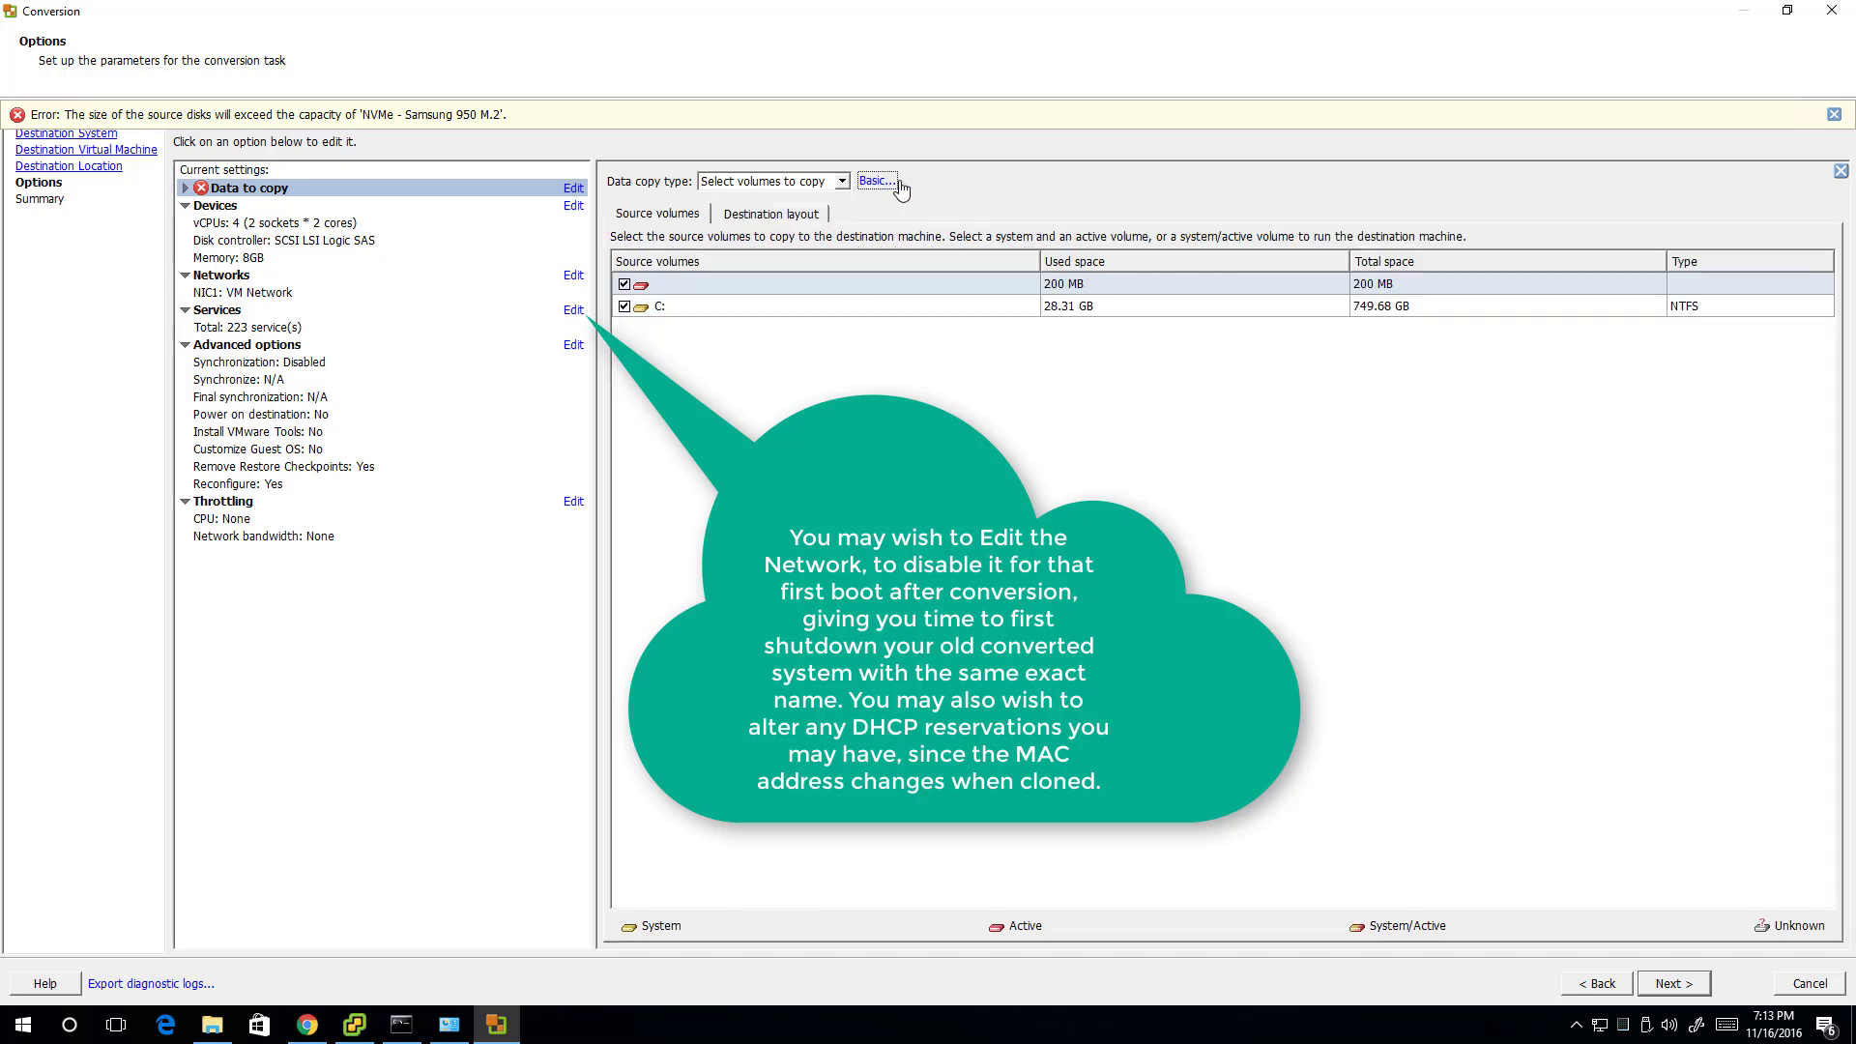
left_click(773, 215)
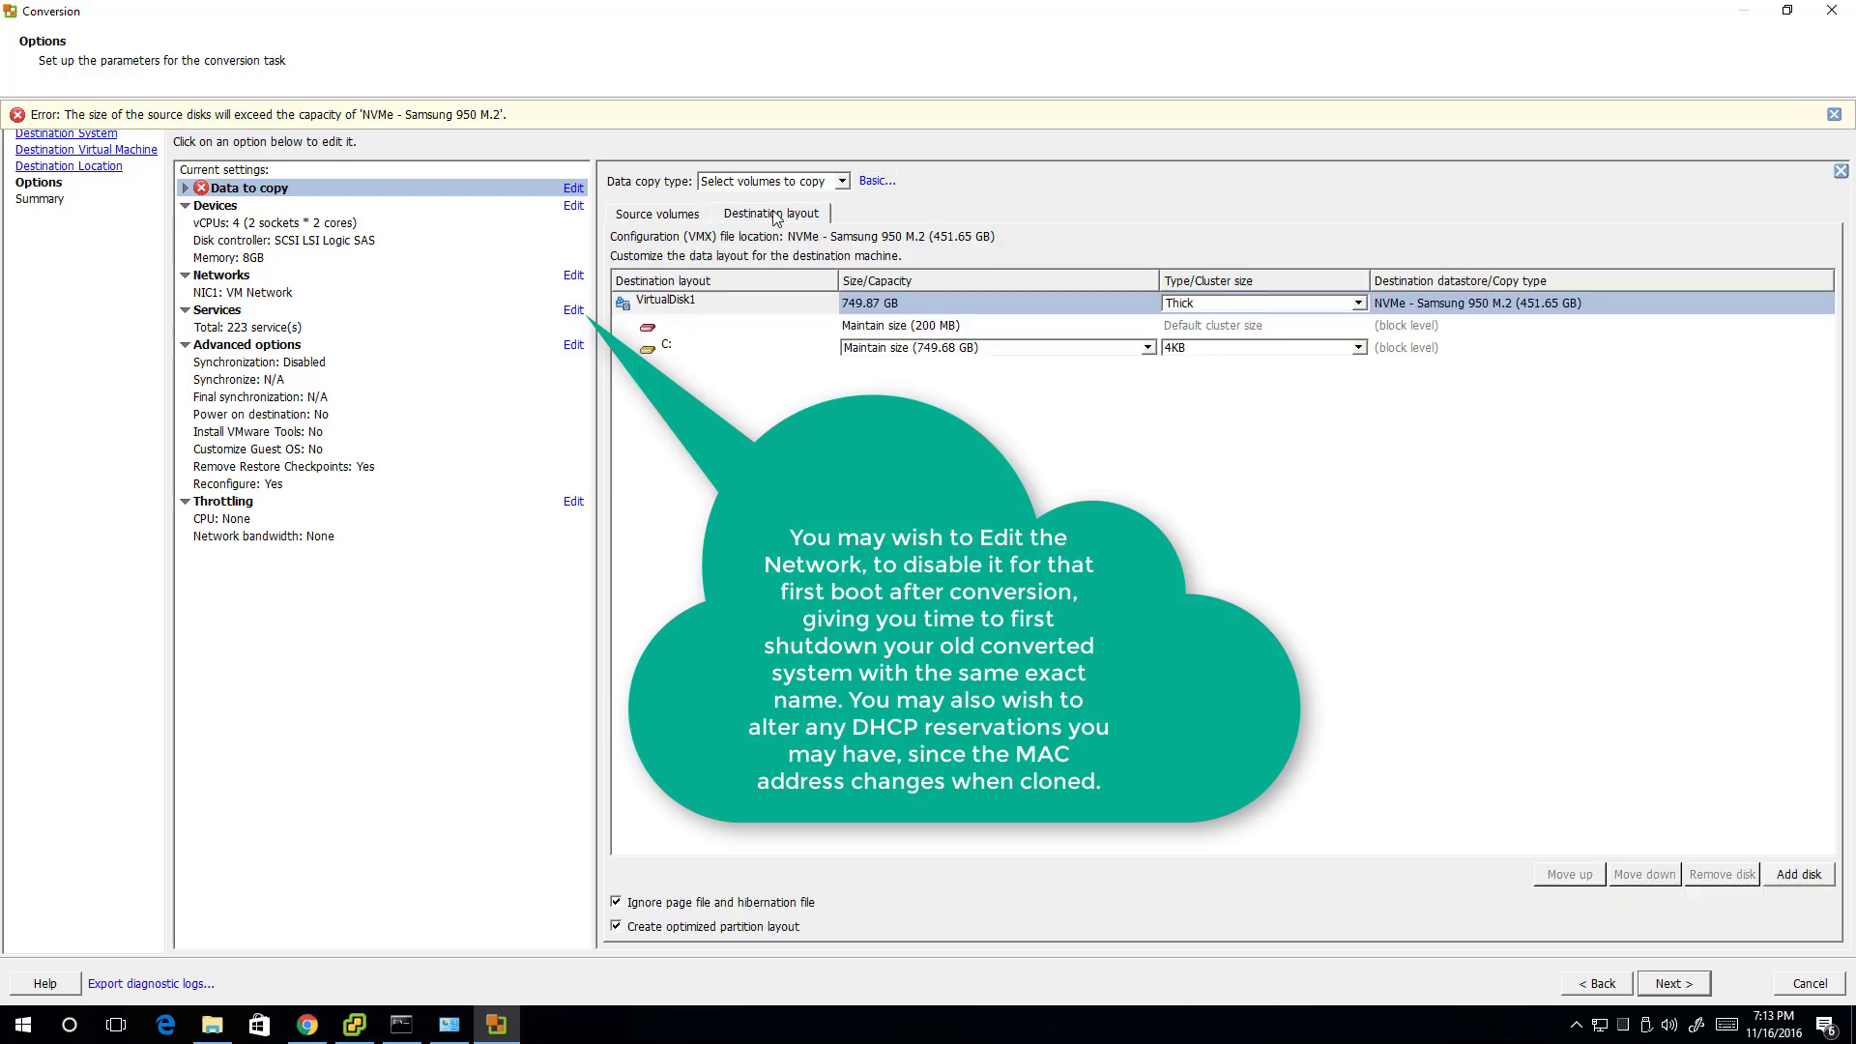
left_click(1358, 305)
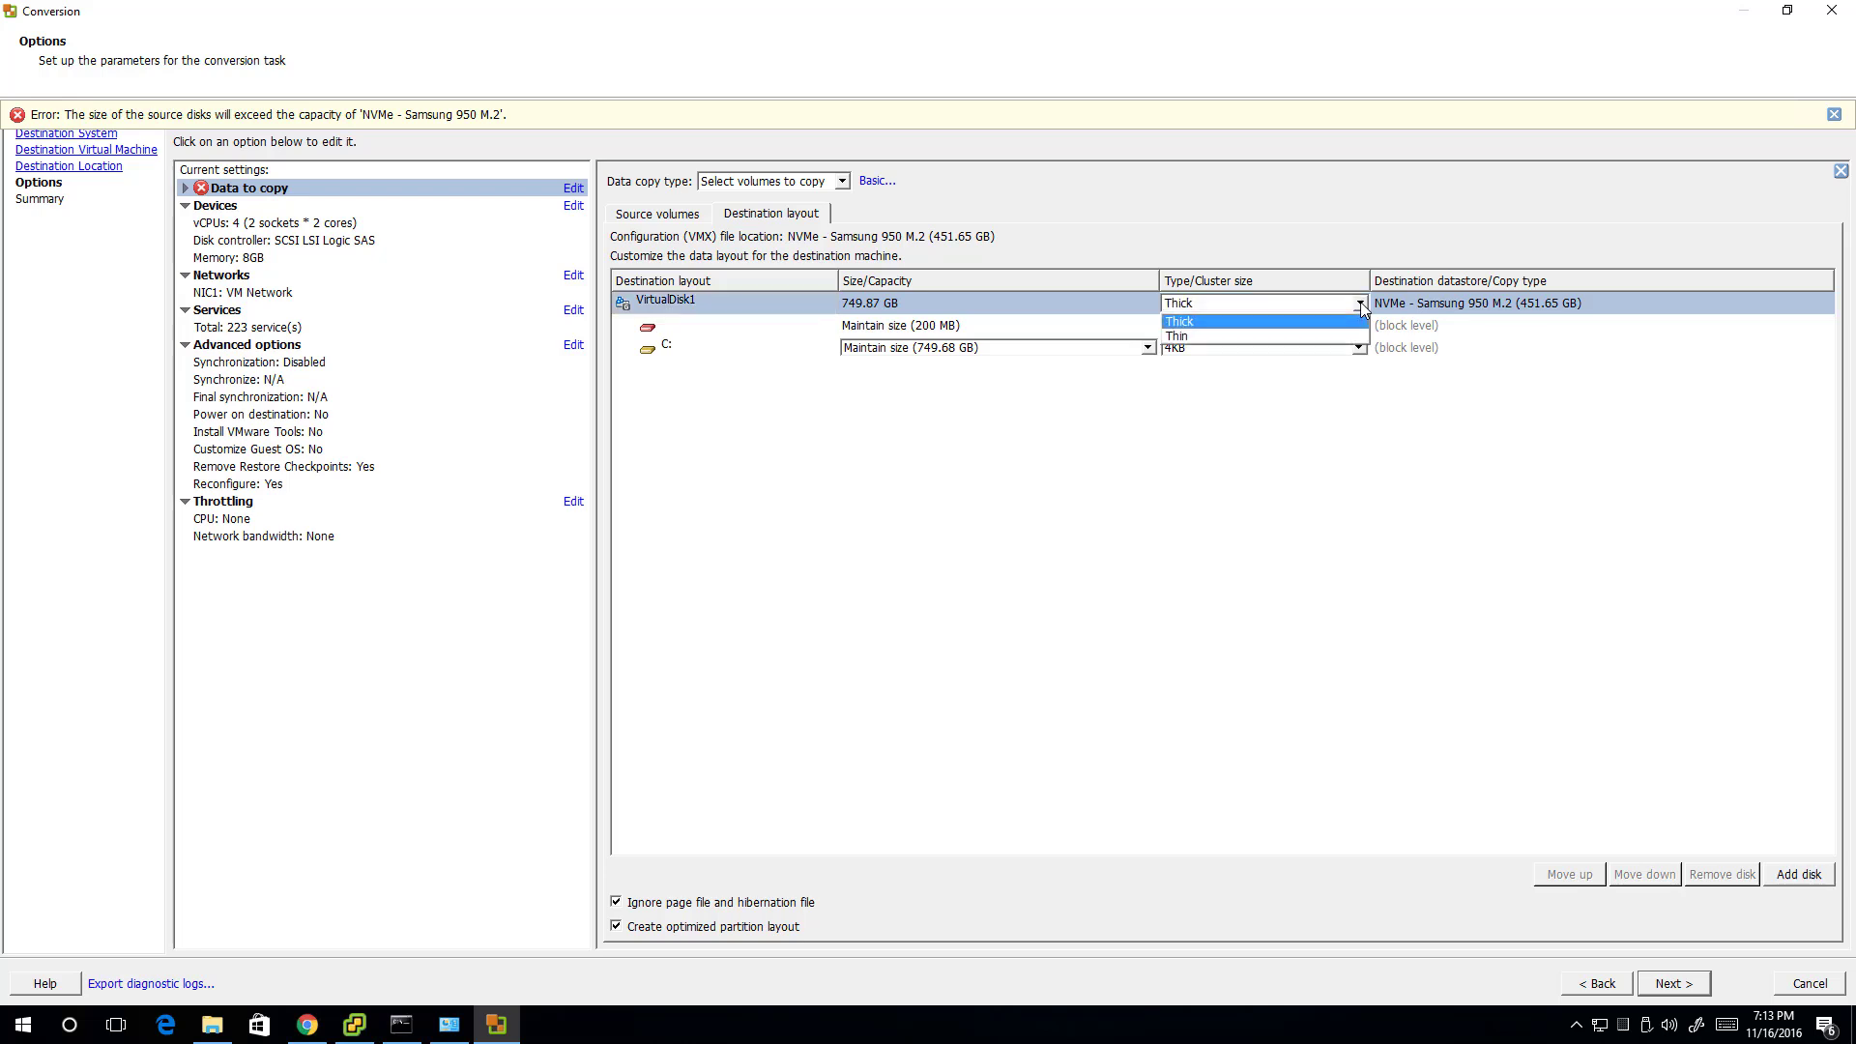
left_click(1196, 337)
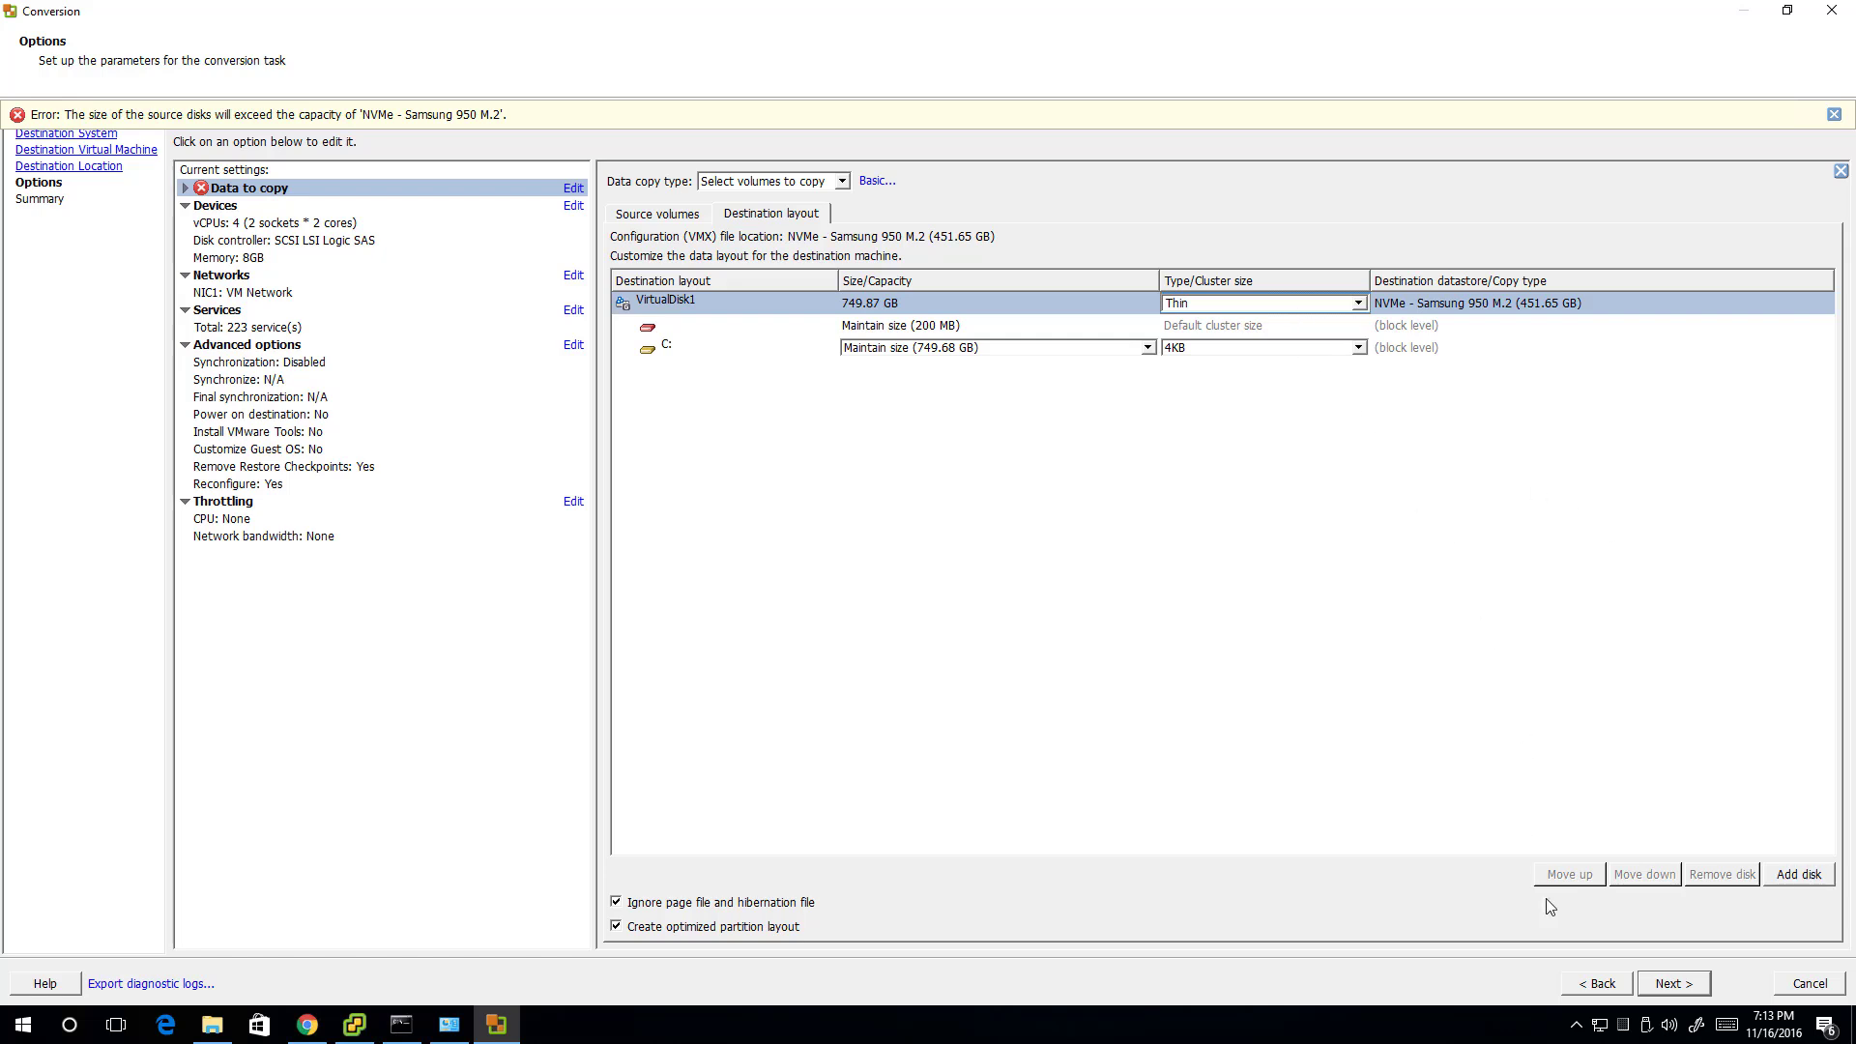
left_click(1675, 982)
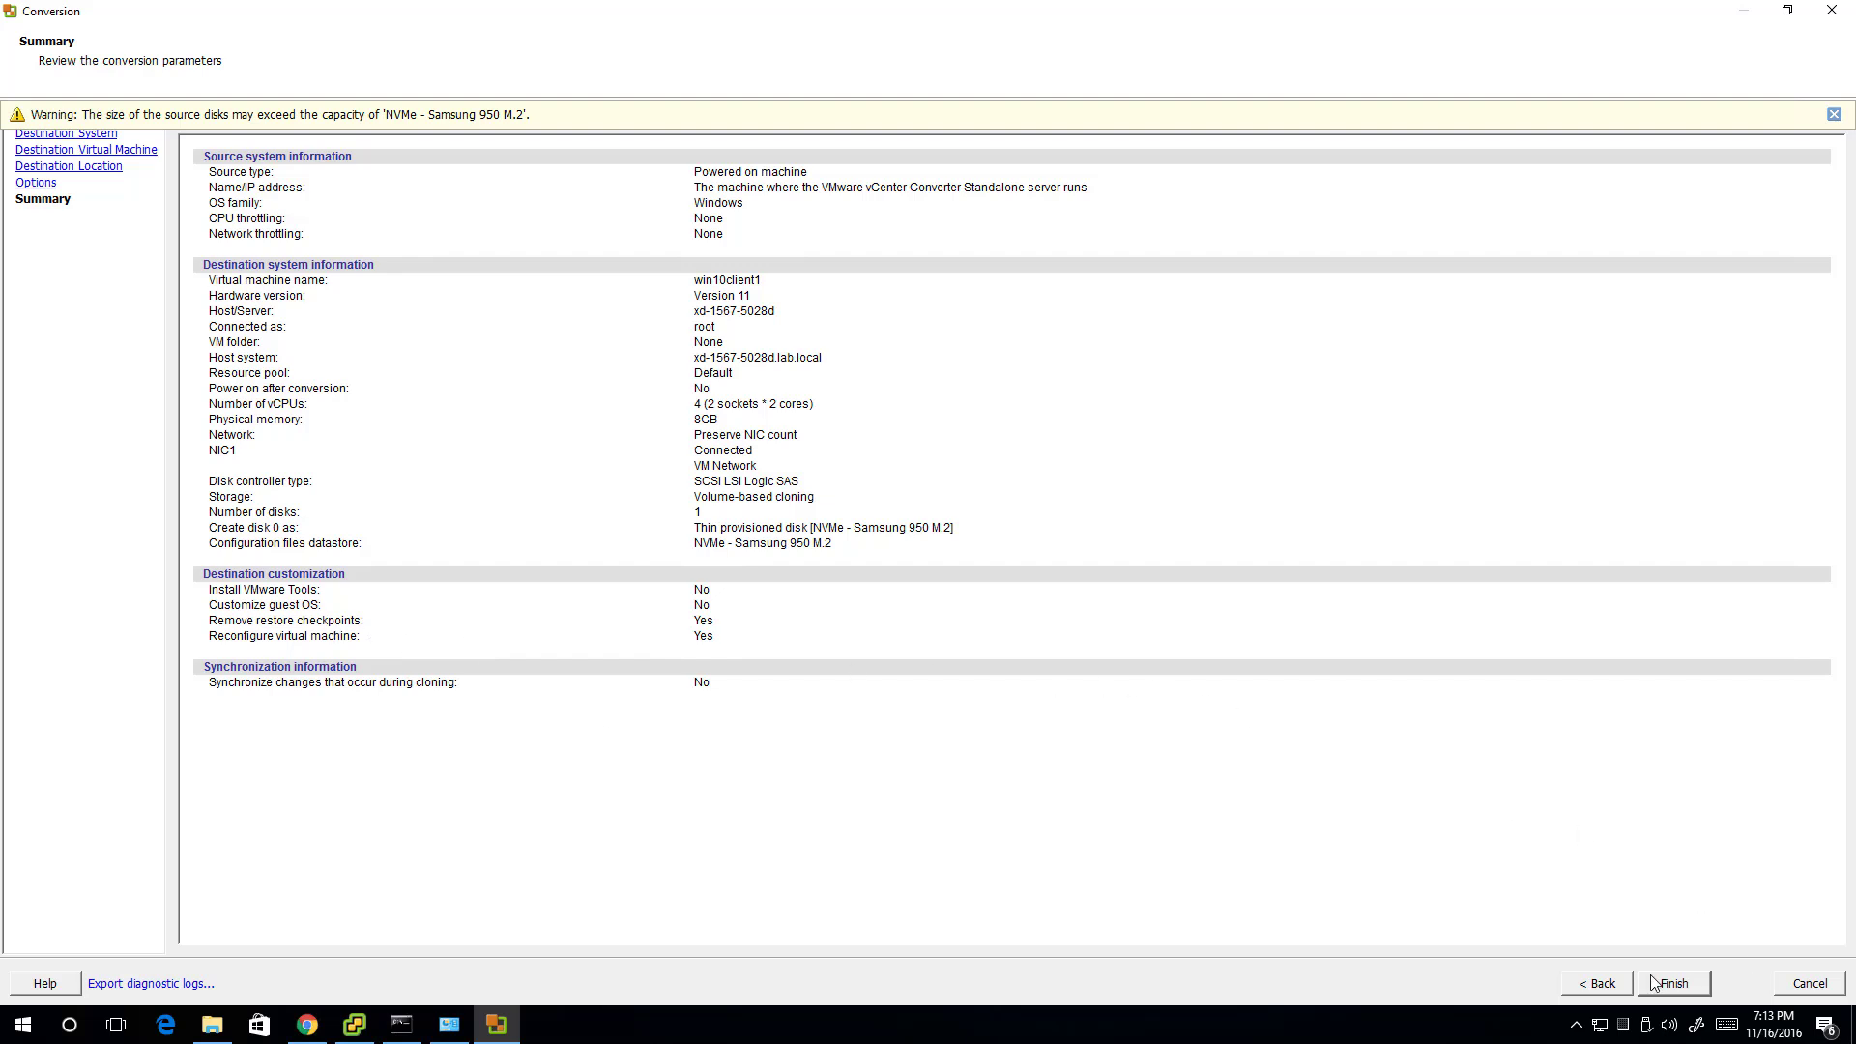
Step: Finish the wizard to submit the conversion job creating win10client1 on the ESXi host
left_click(1691, 987)
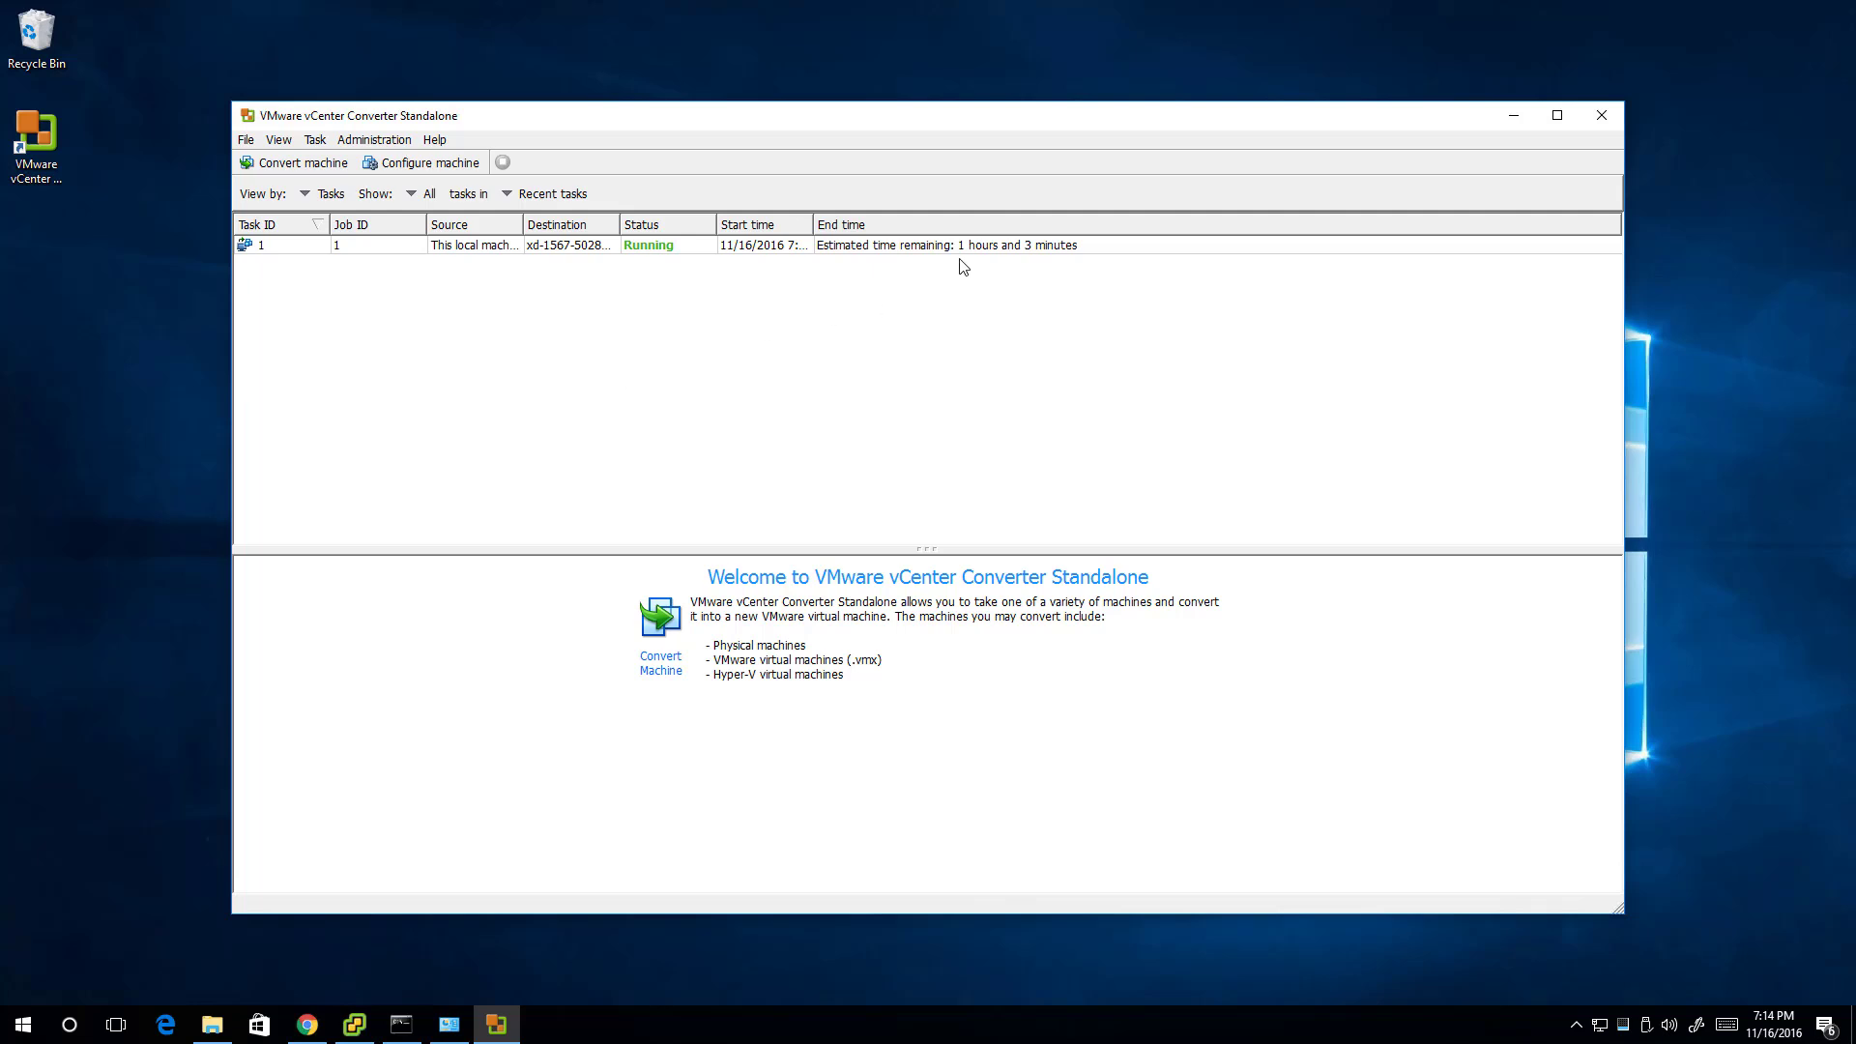
Step: Autofit the Destination and Source columns and select the running conversion task
double_click(620, 224)
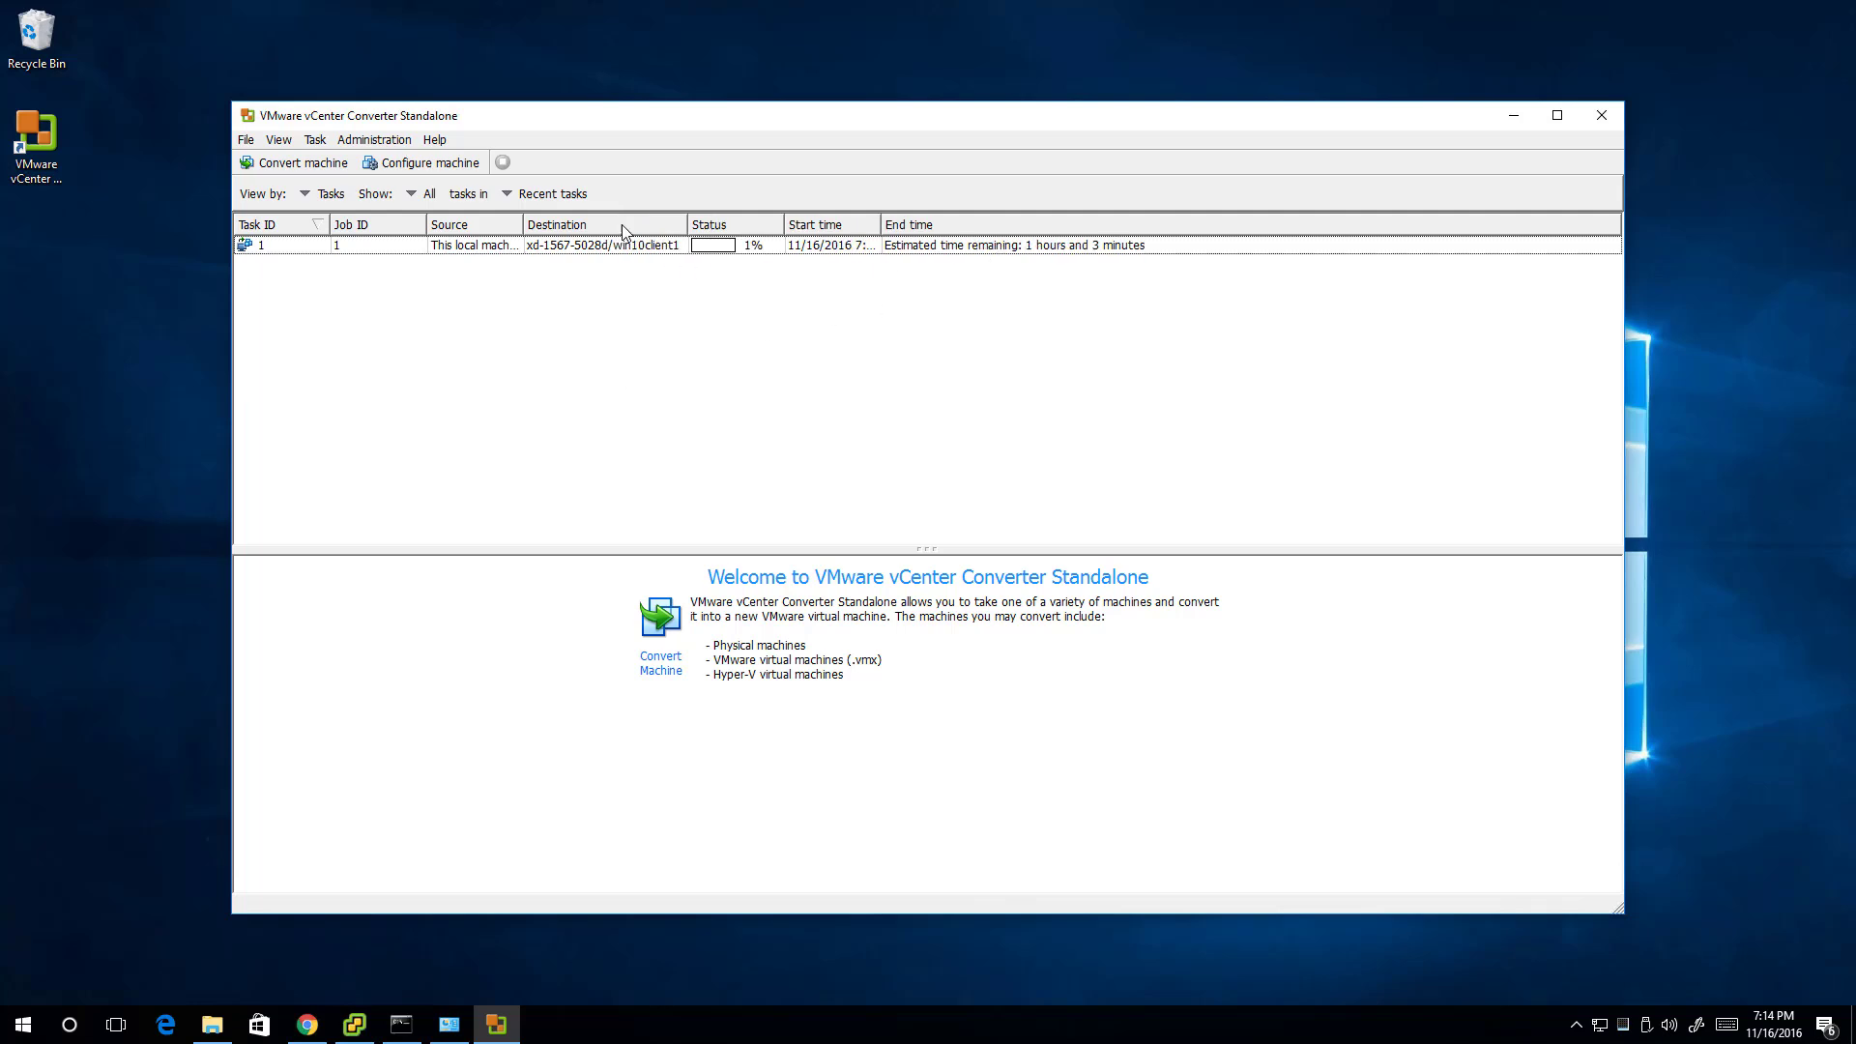
double_click(522, 216)
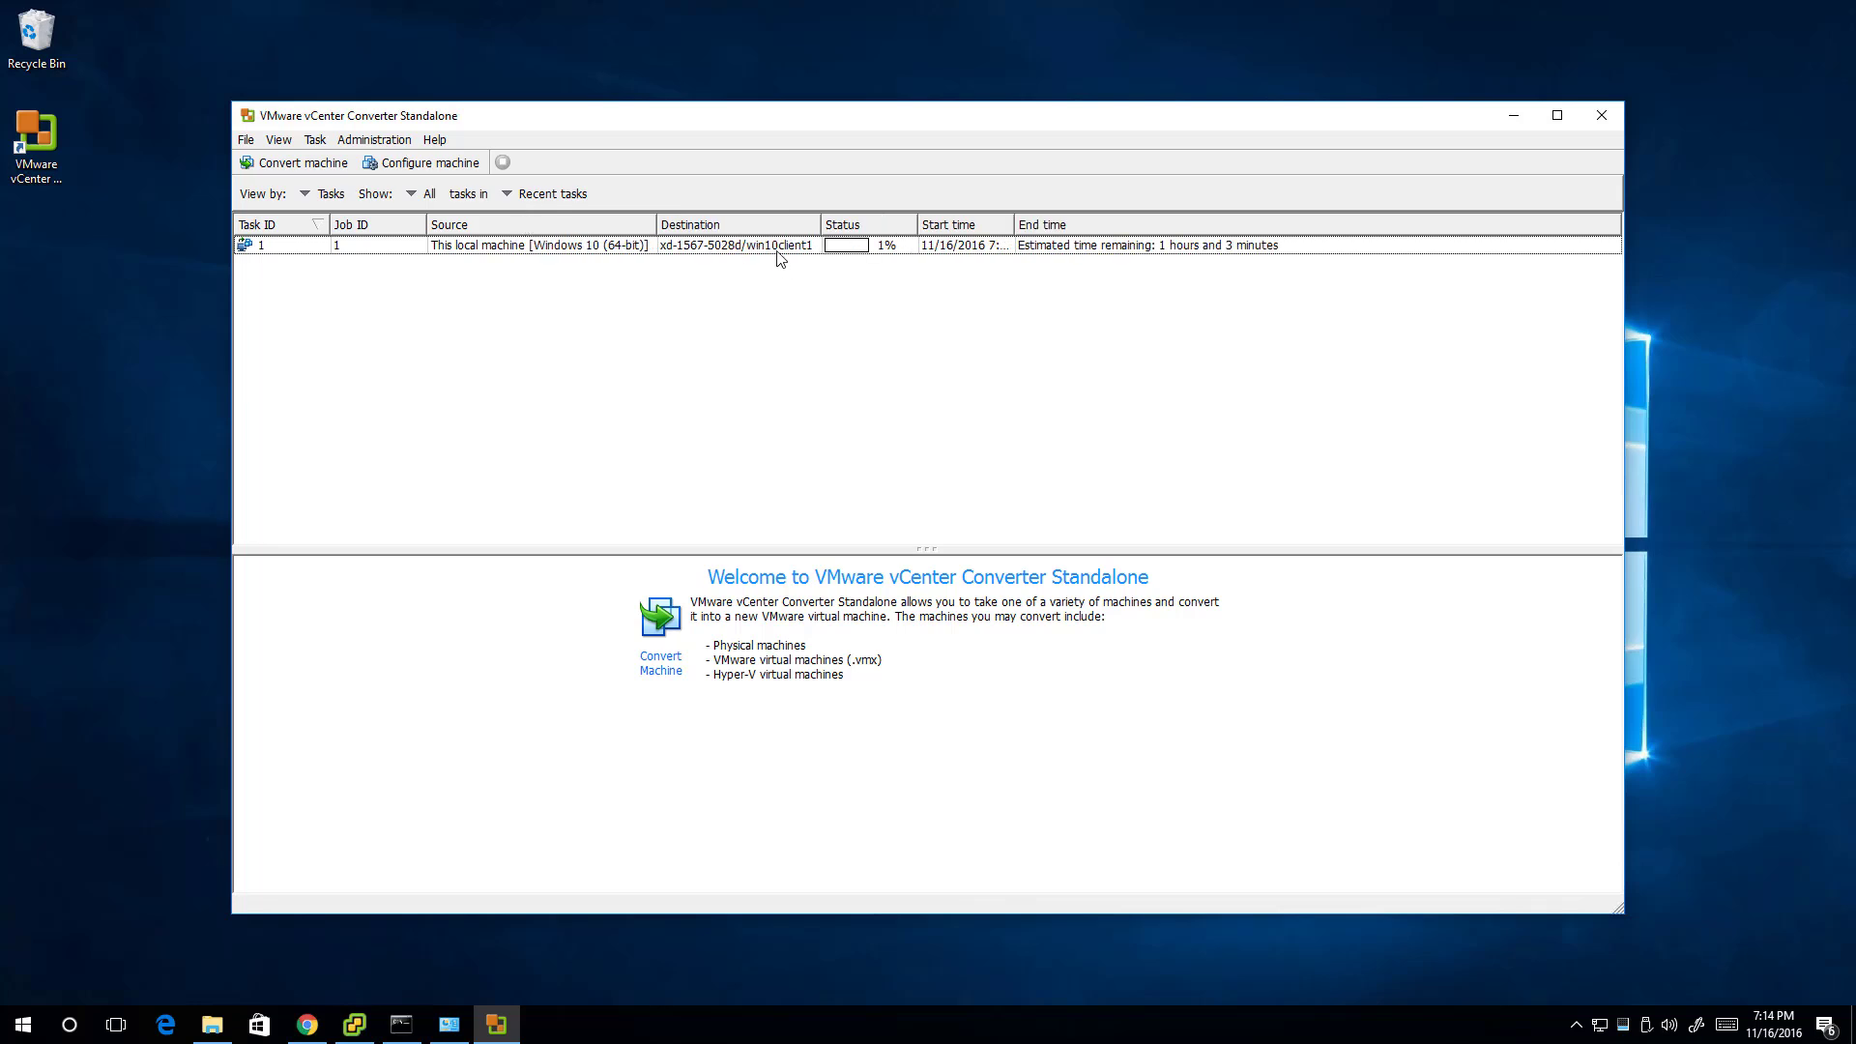
left_click(1104, 248)
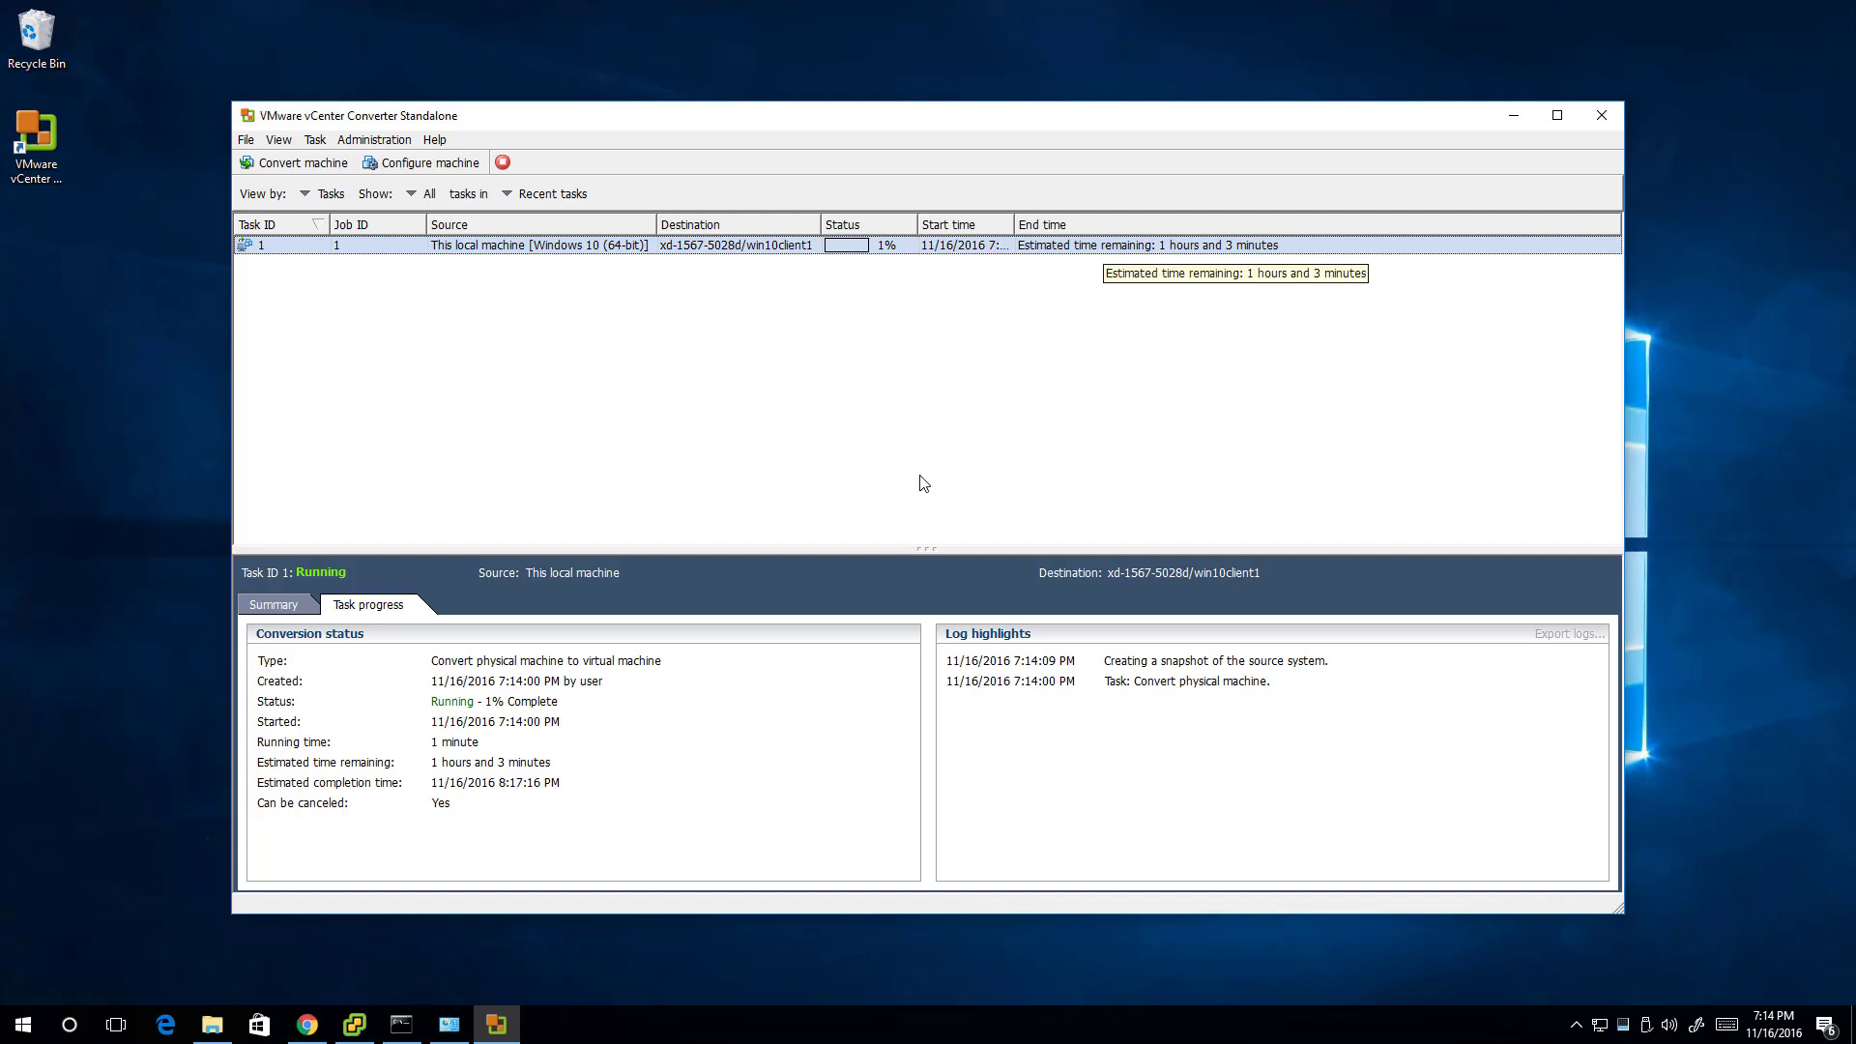
Step: Show task 1's Summary in an enlarged details pane and autofit the Start time column
left_click(273, 605)
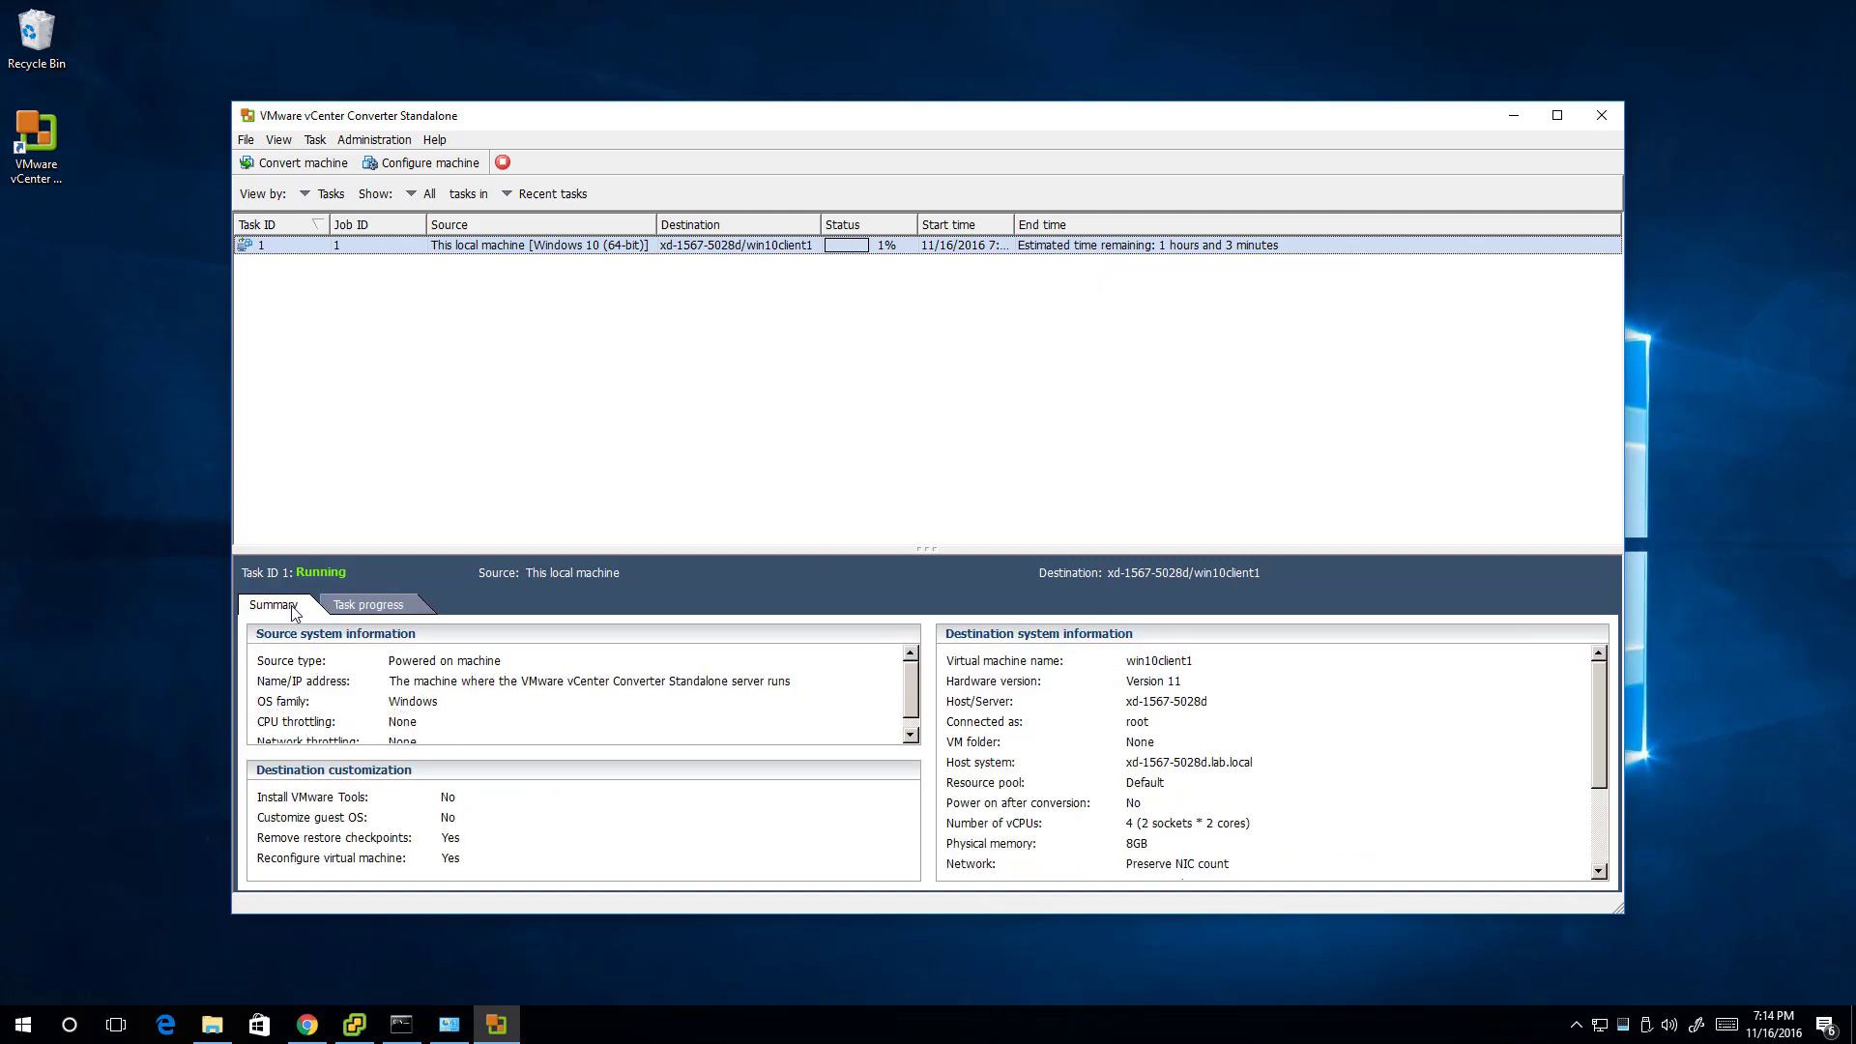
left_click_drag(933, 549, 970, 315)
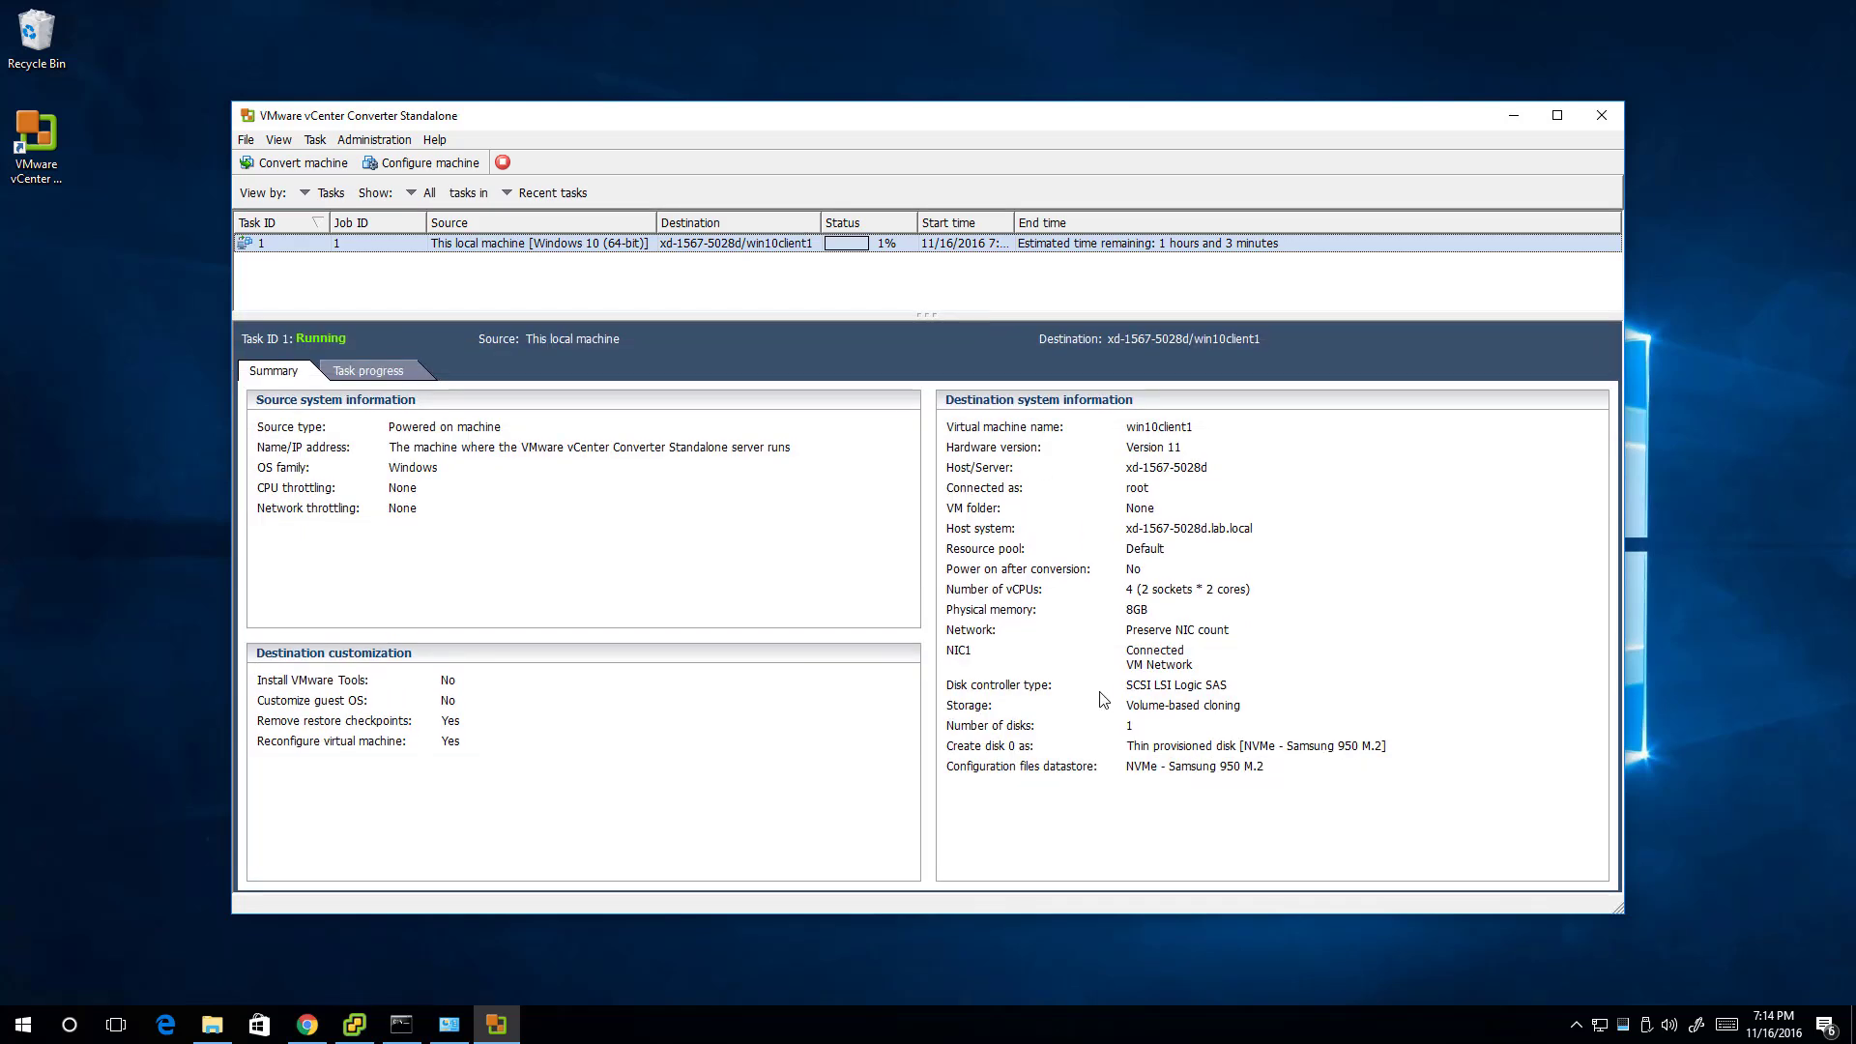
left_click(358, 377)
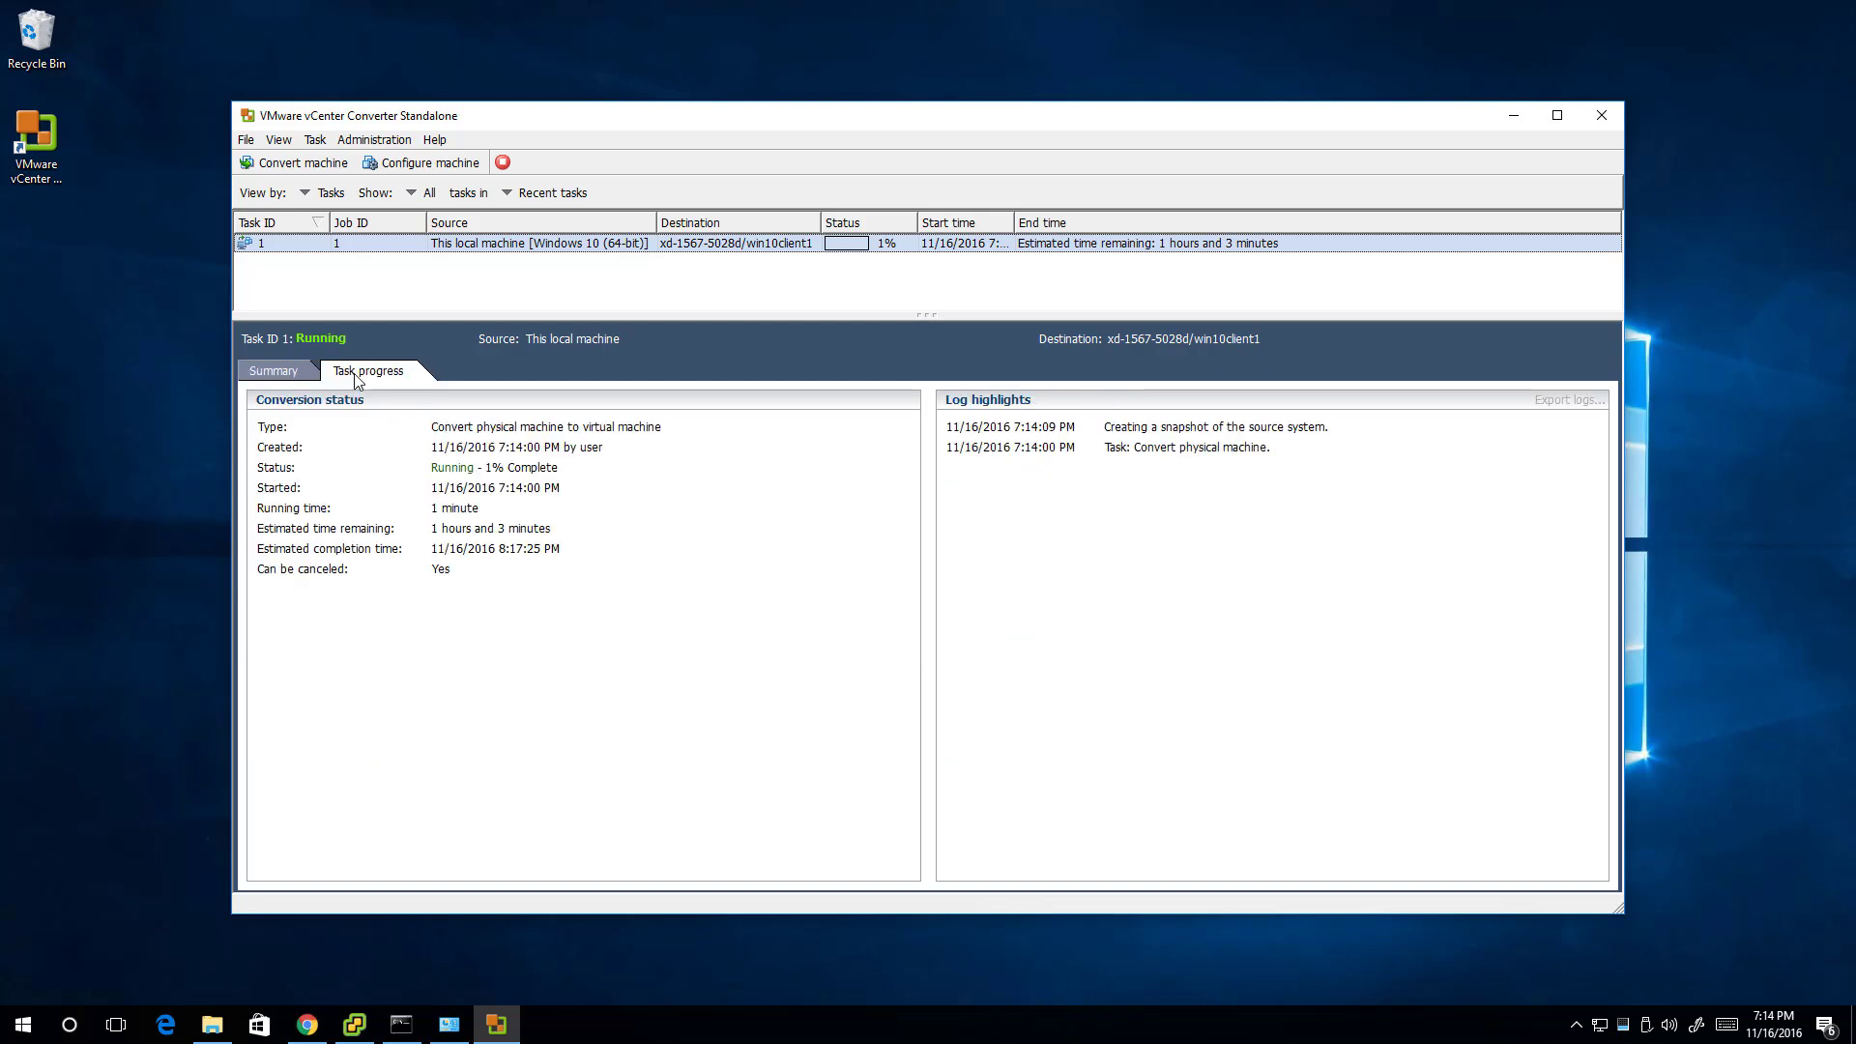
left_click(281, 379)
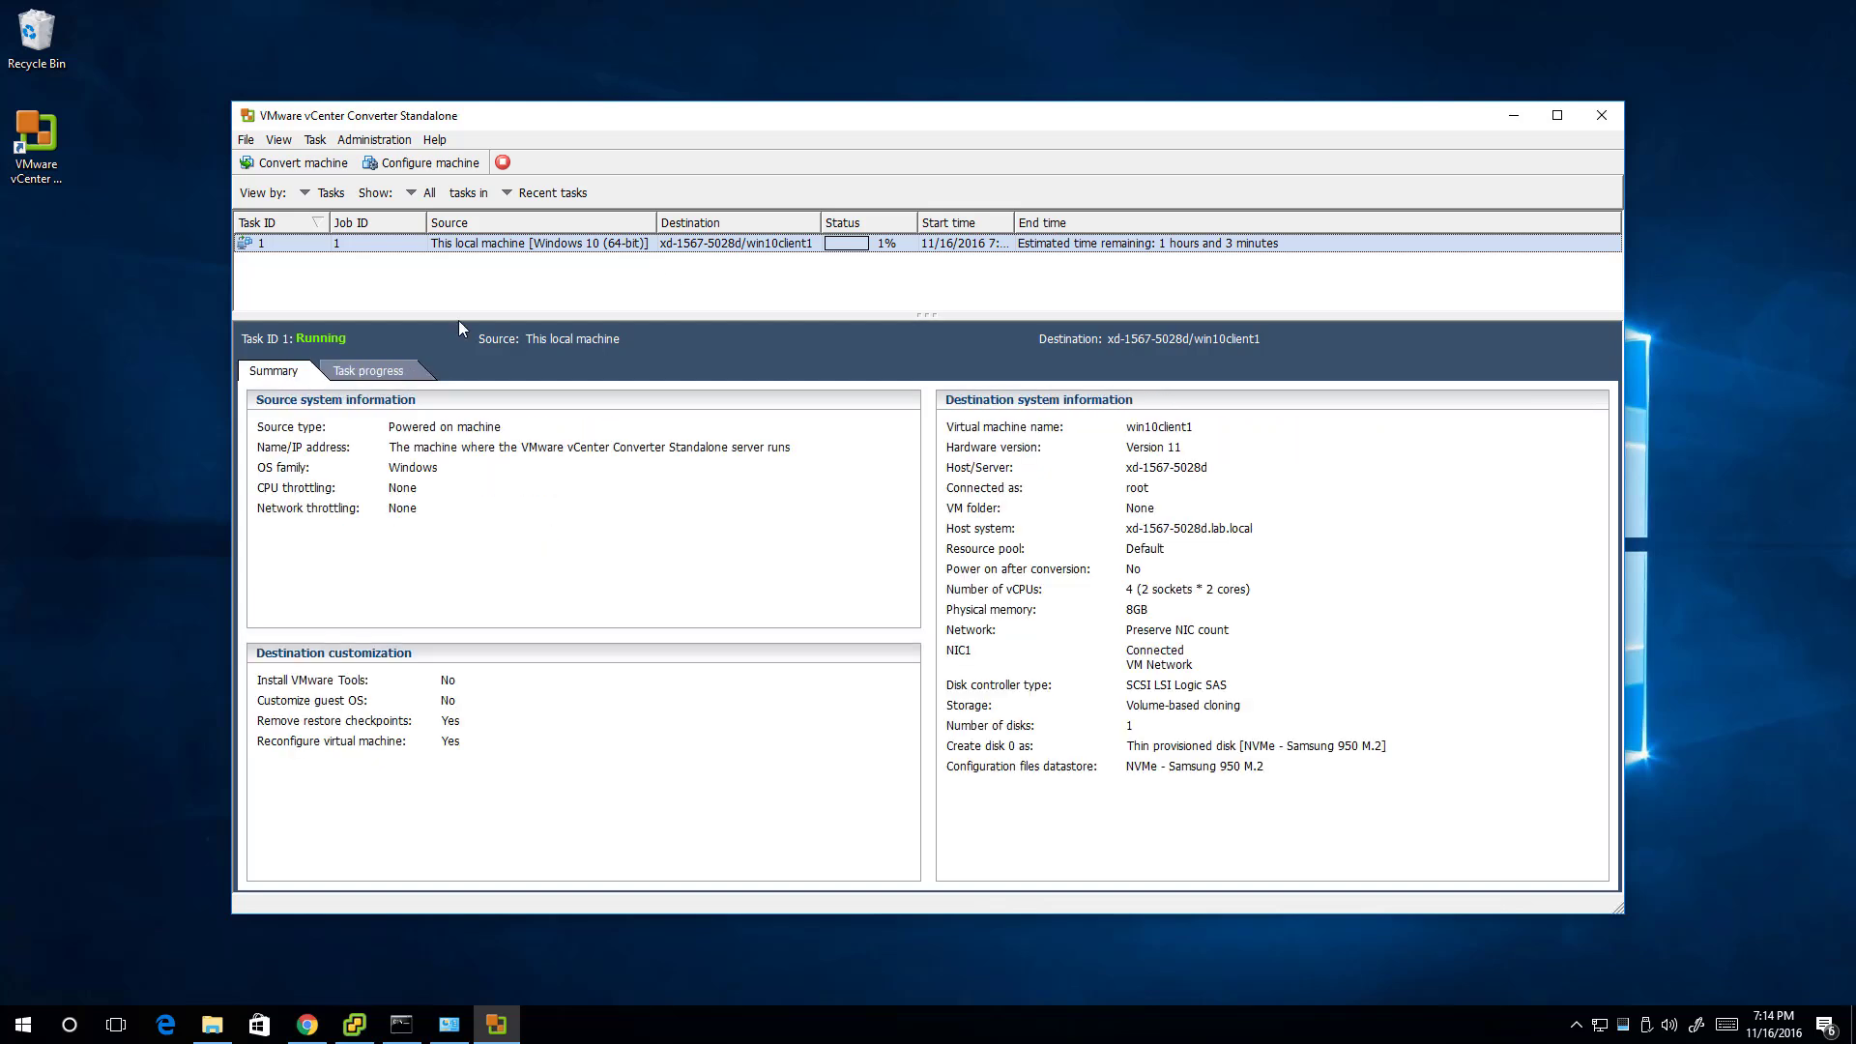
double_click(1015, 217)
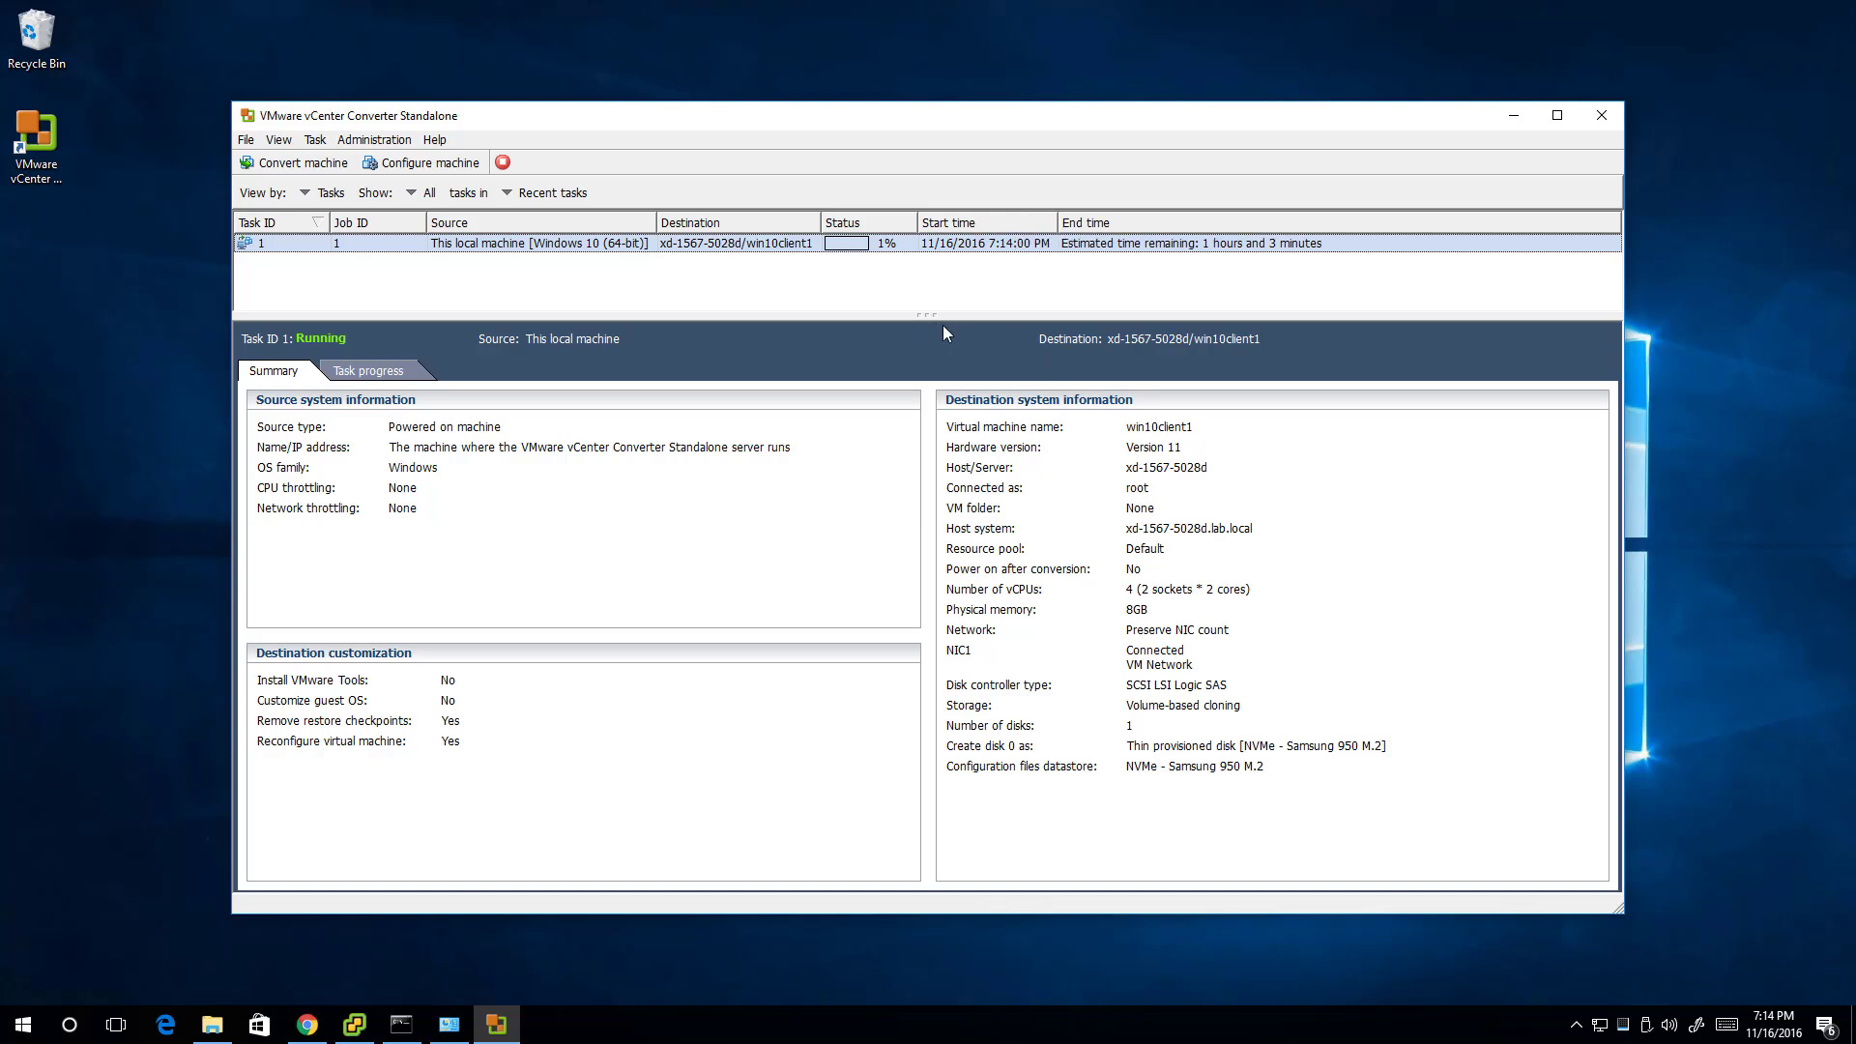
Step: Open Task Manager's Ethernet graph at the lower right and move Converter up-left beside it
right_click(1628, 1027)
left_click(1662, 972)
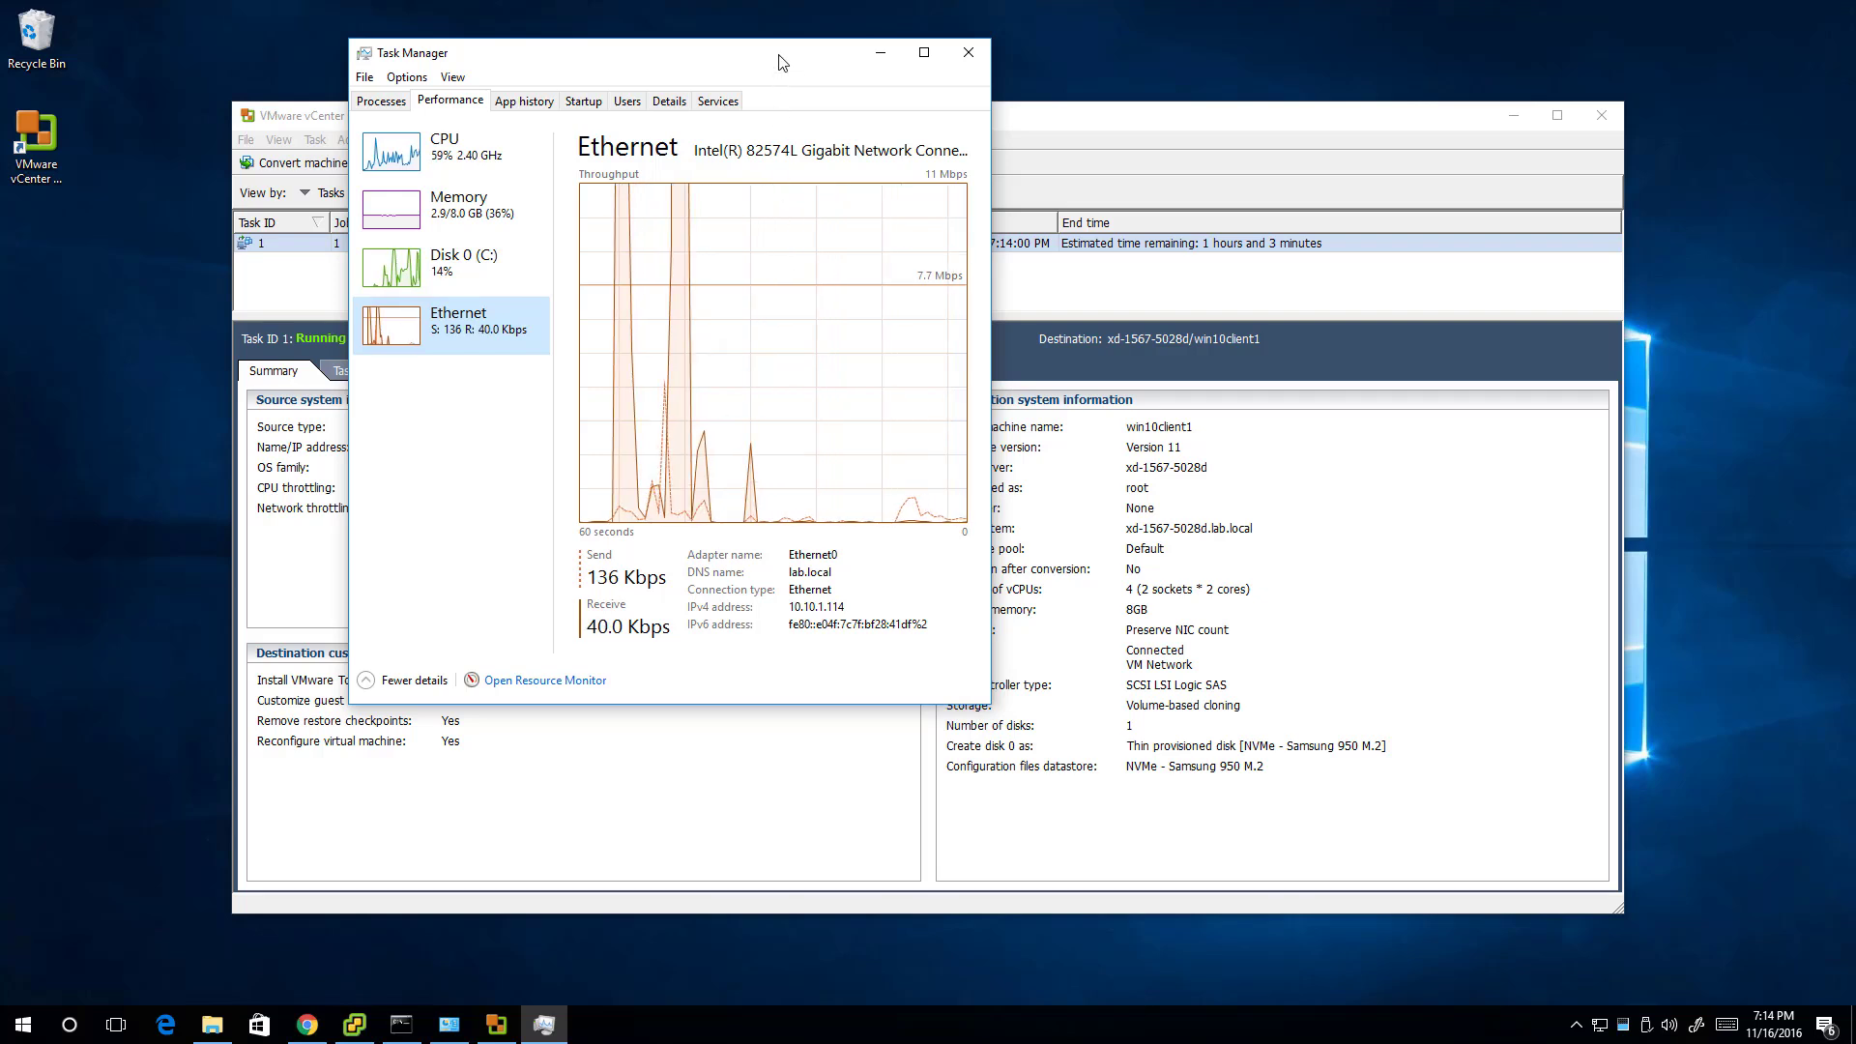
left_click_drag(783, 64, 1633, 355)
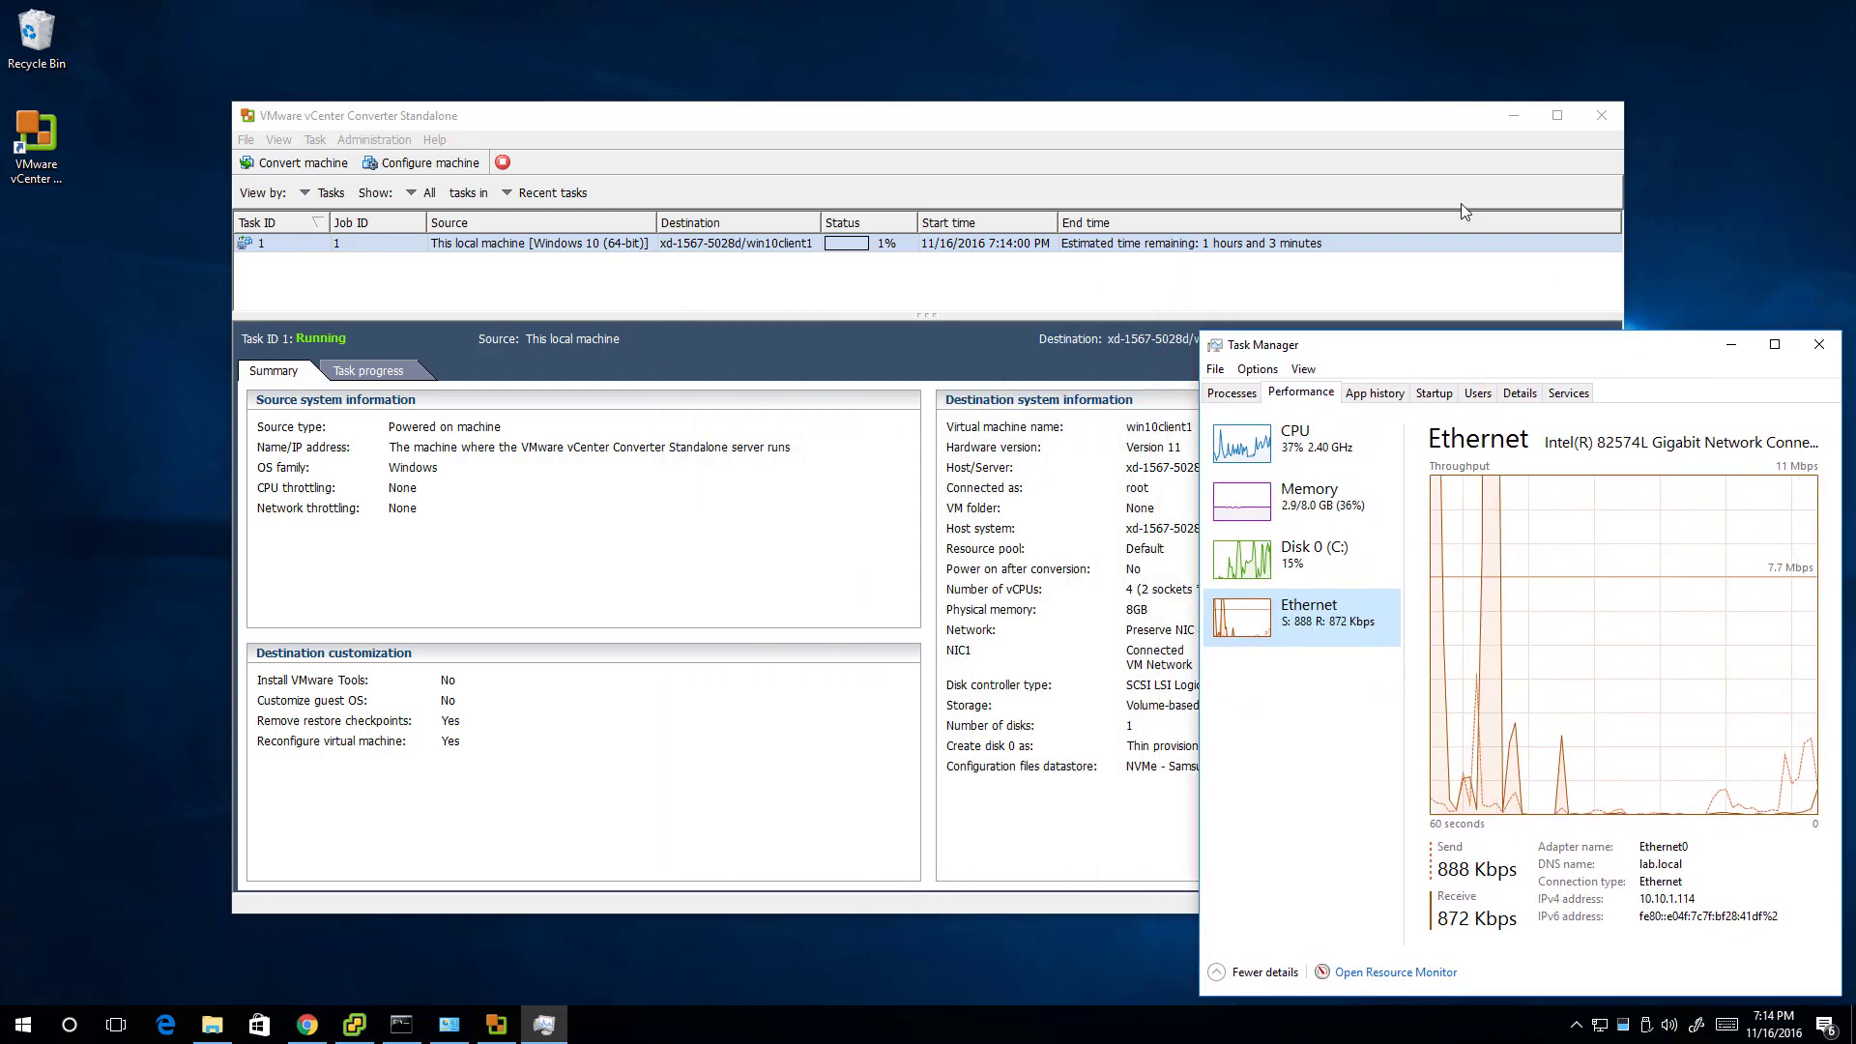
left_click_drag(1255, 118, 1028, 20)
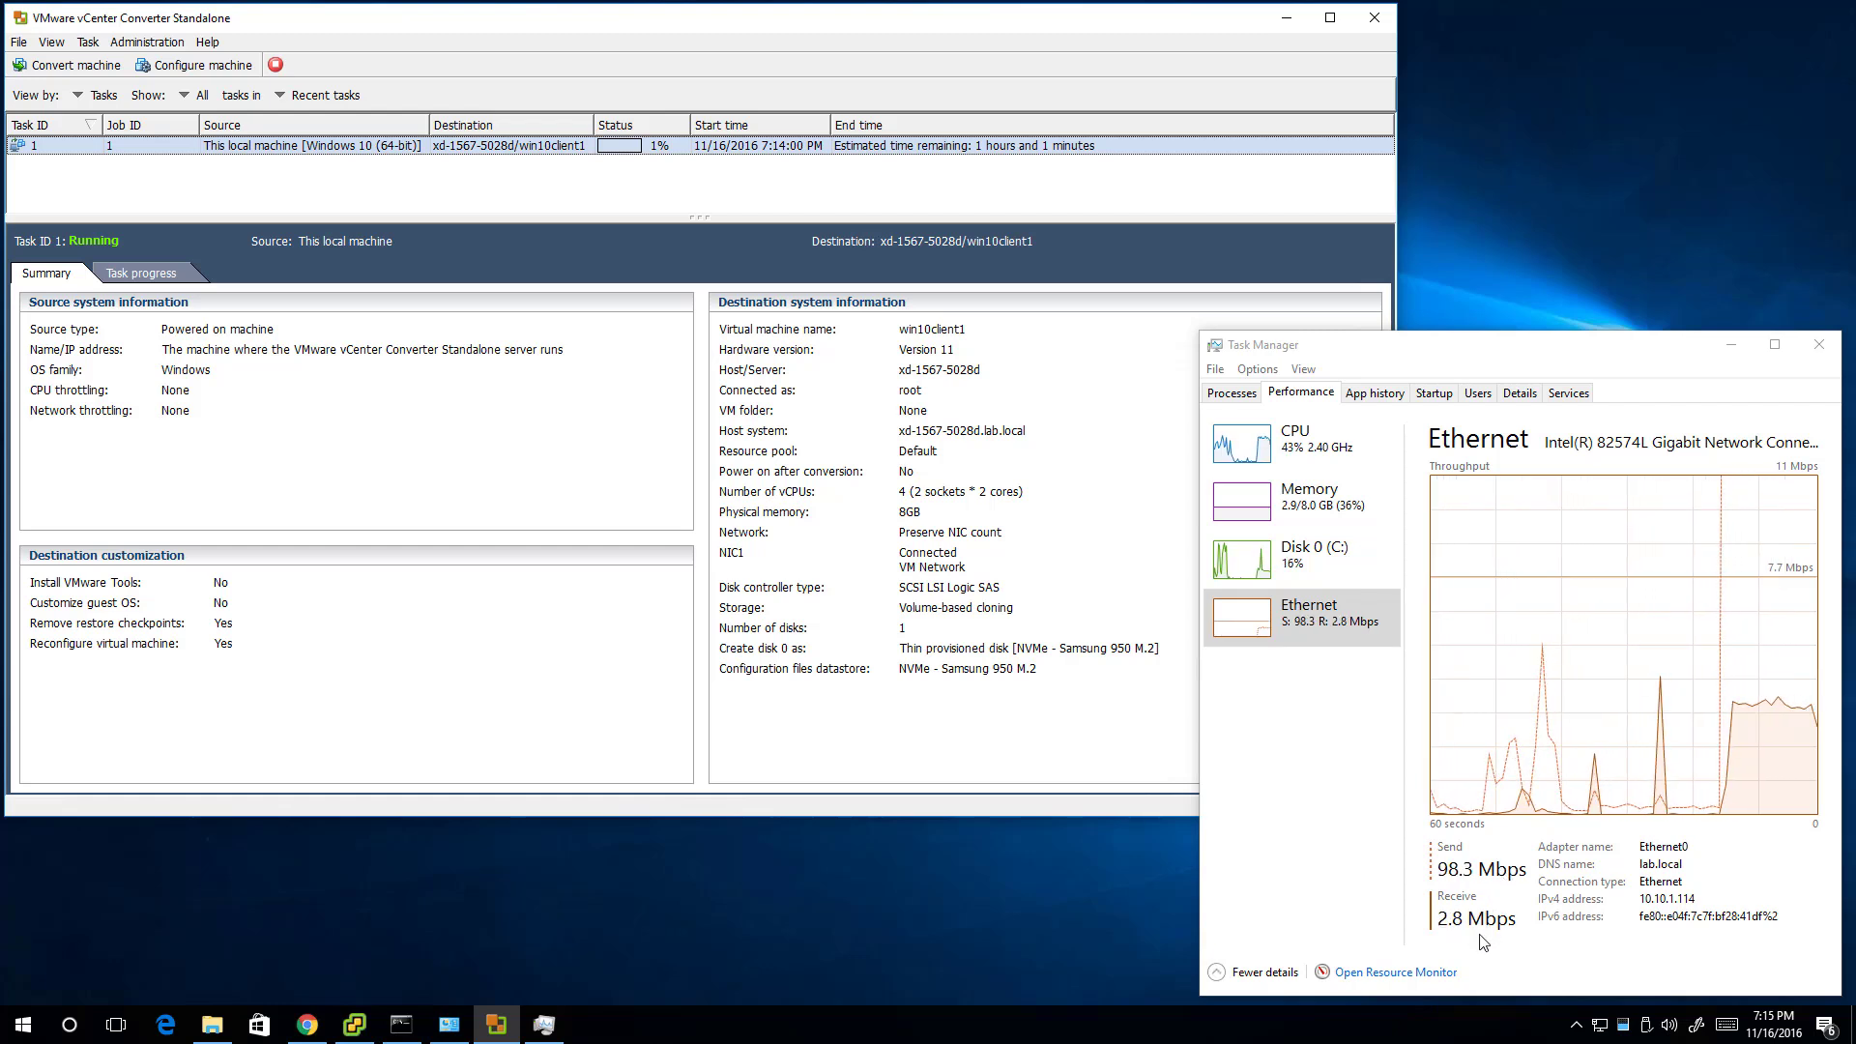
Step: Check the Disk 0 (C:) graph, then watch Ethernet throughput as the conversion reaches 98%
left_click(1336, 565)
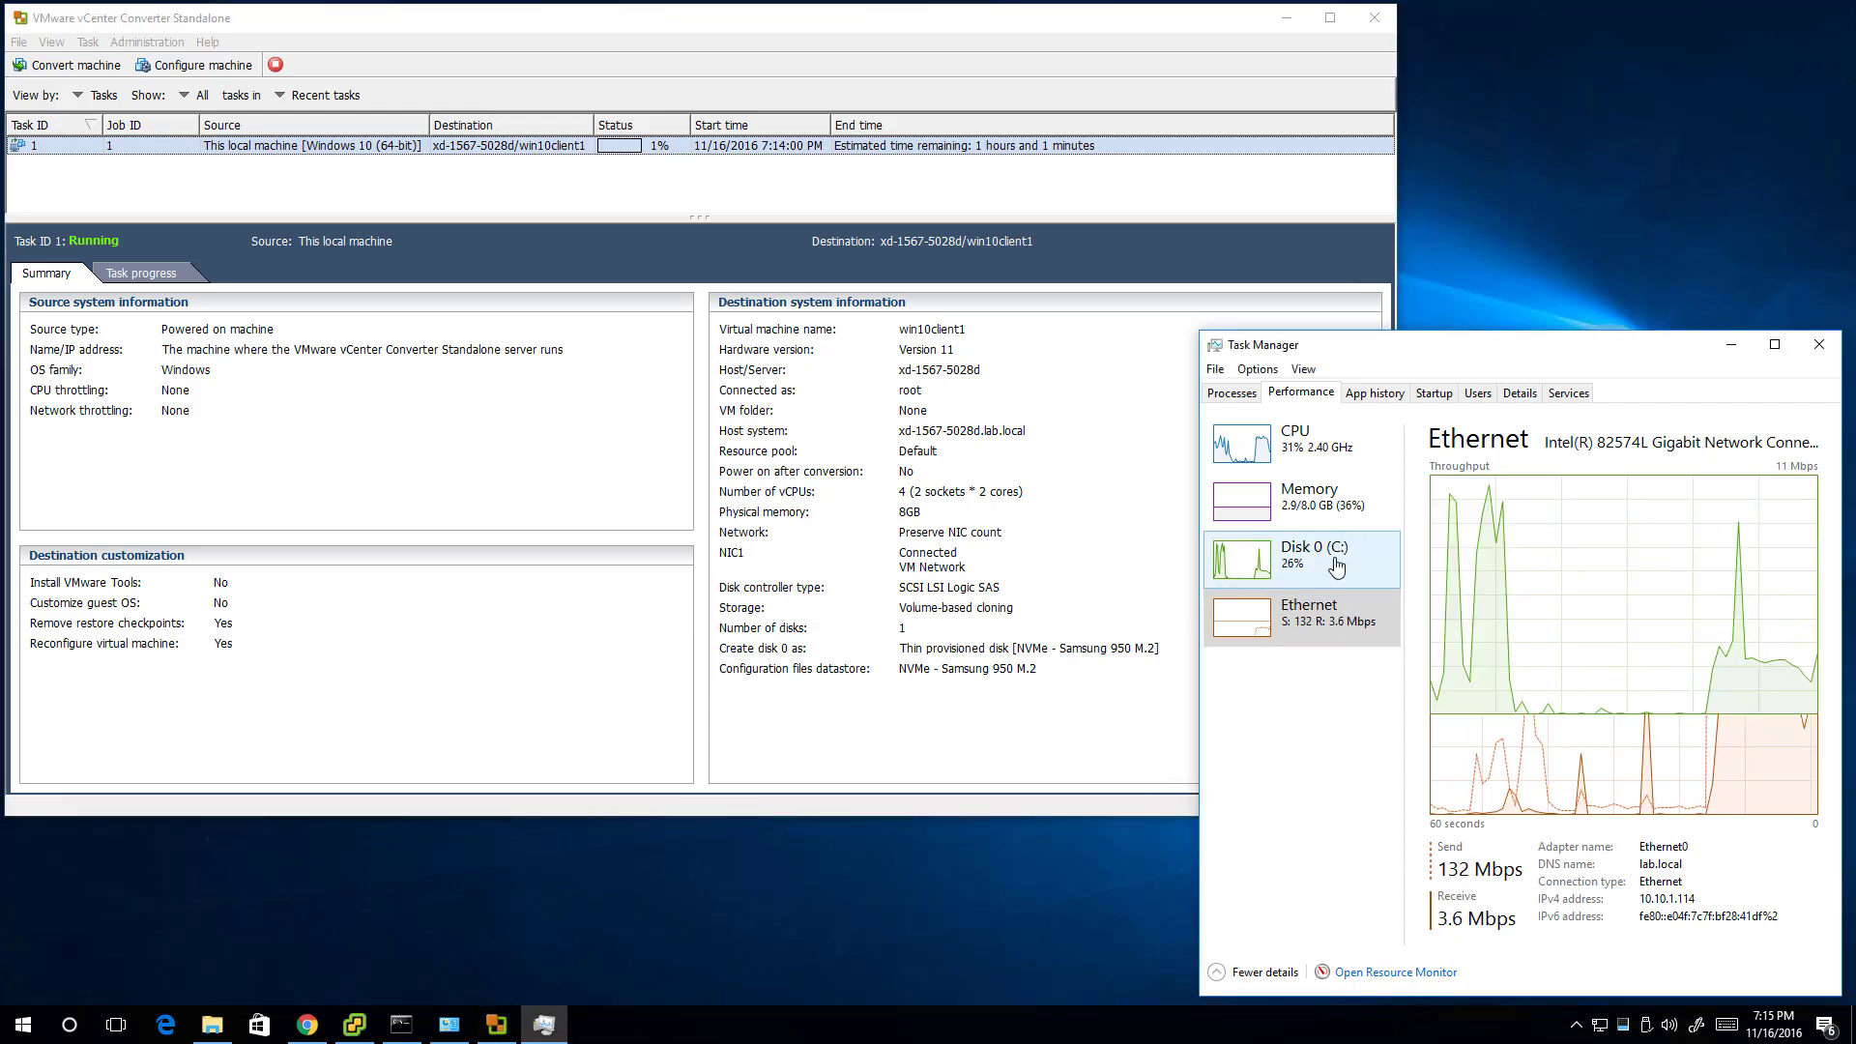
left_click(1372, 623)
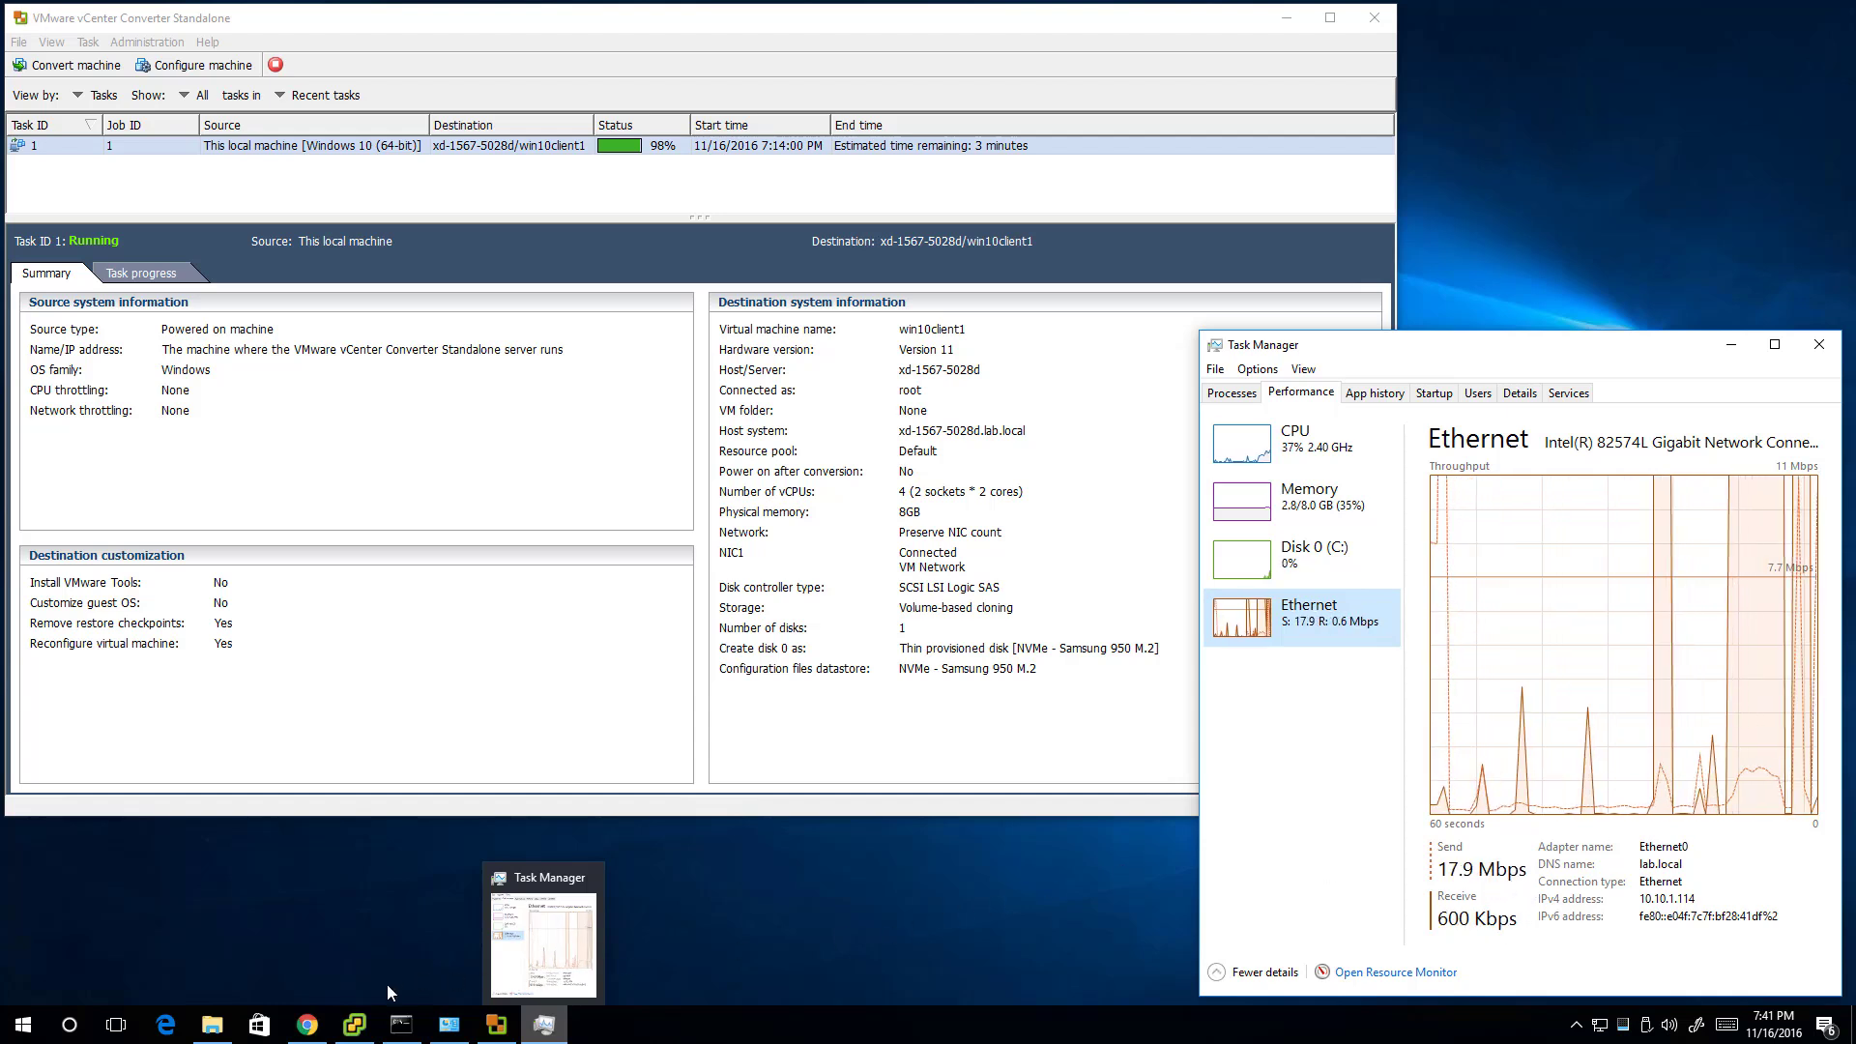
Step: Bring the ESXi Host Client forward, close the test1 console, open the host page, and minimize Task Manager
left_click(307, 1025)
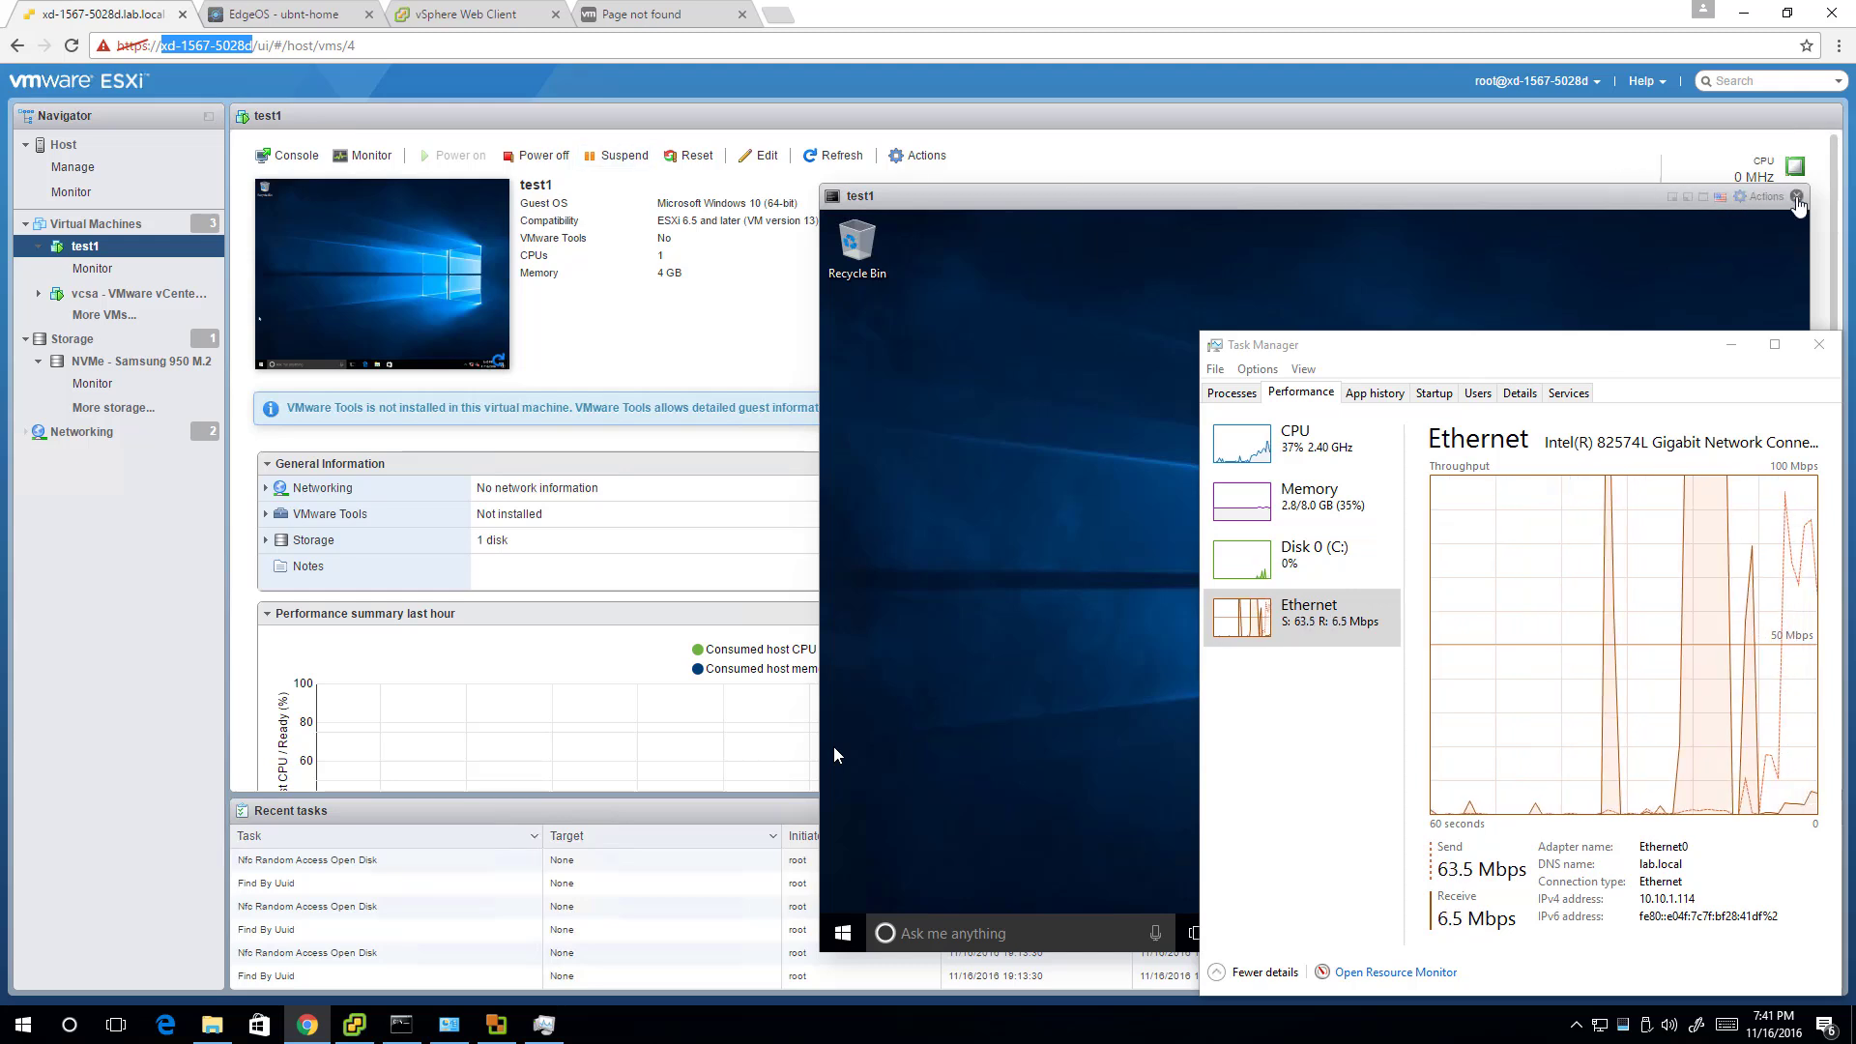
left_click(1796, 197)
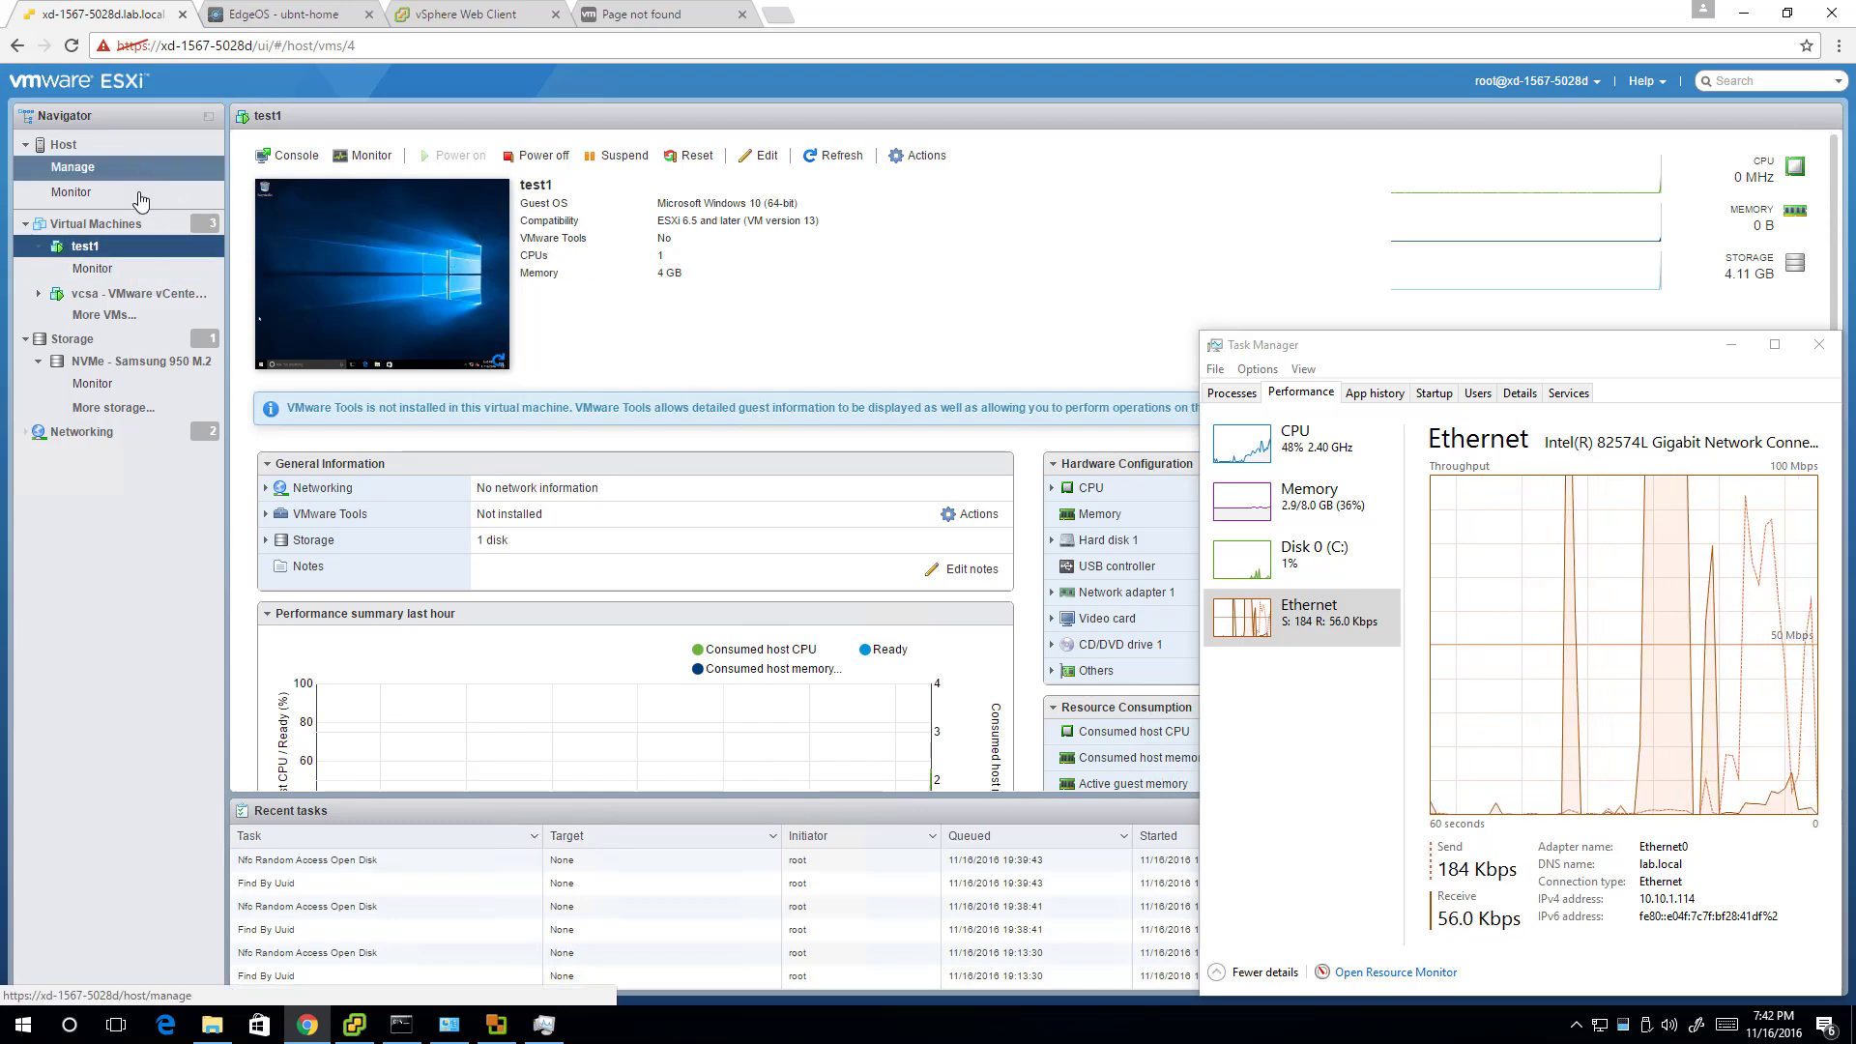
left_click(63, 146)
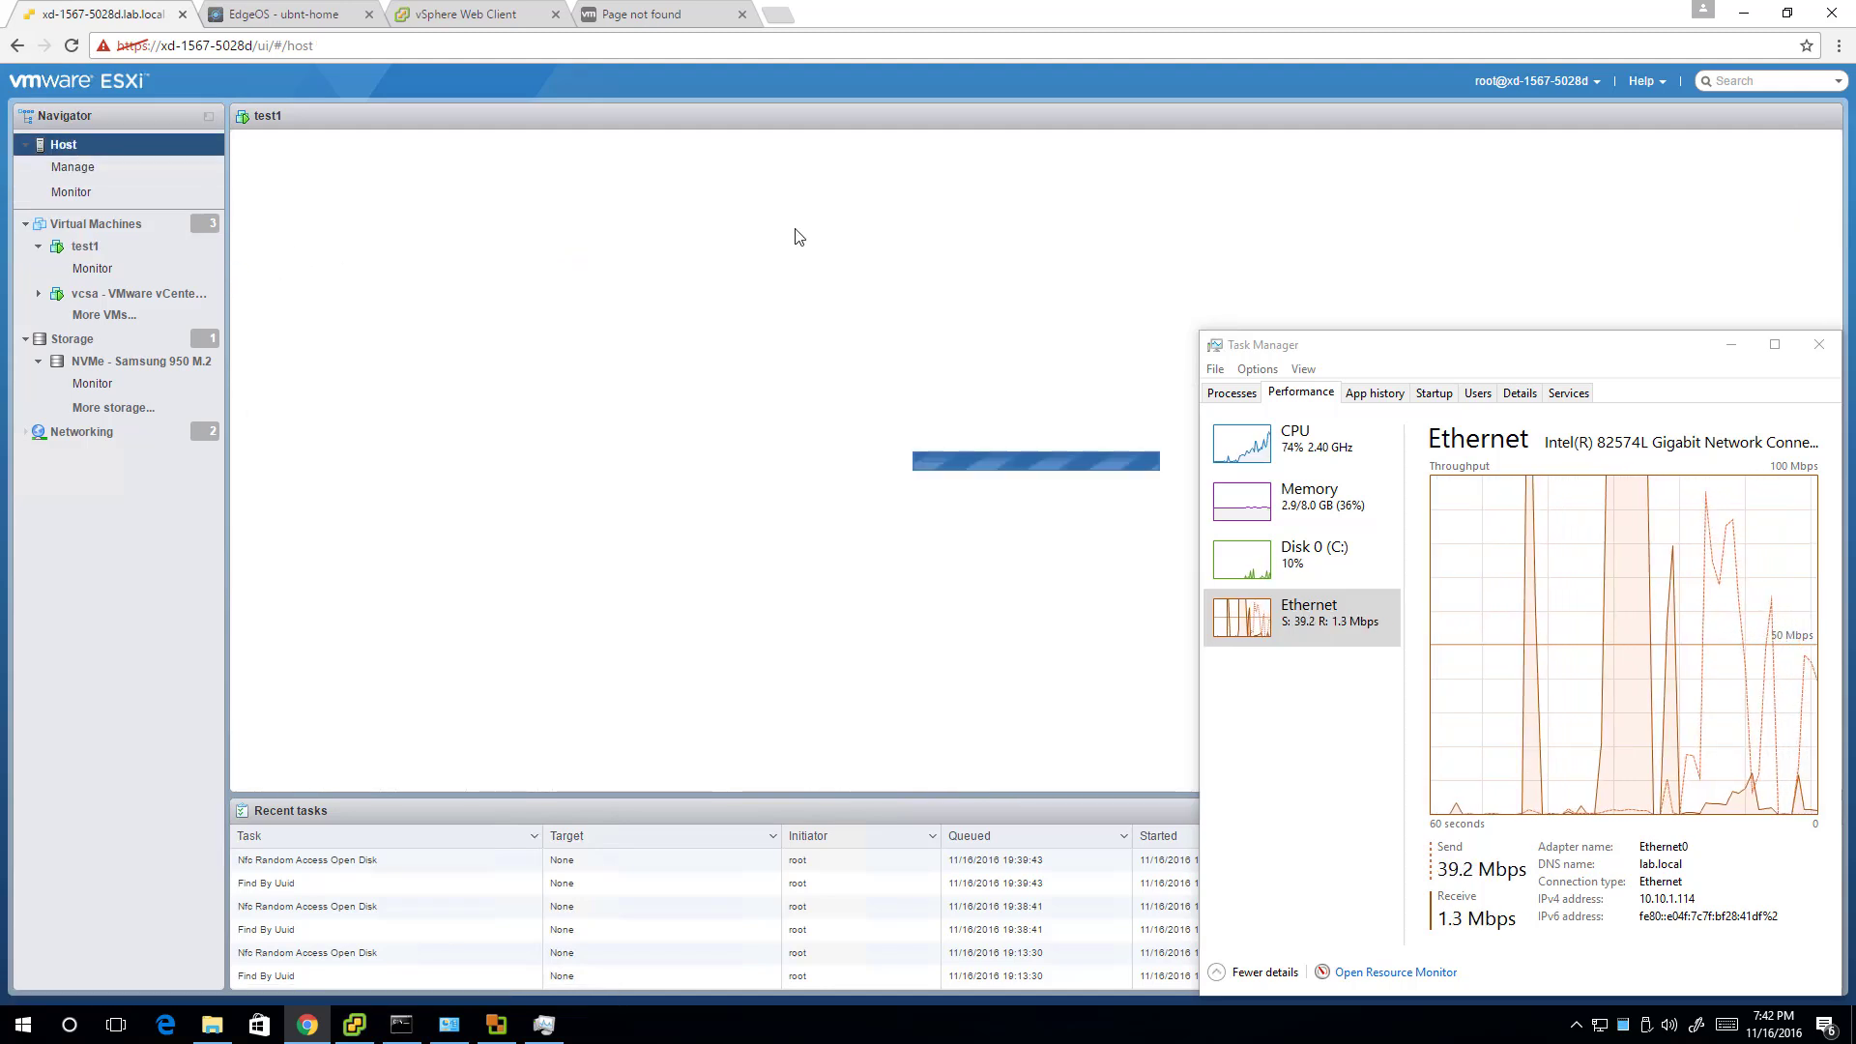
left_click(1731, 342)
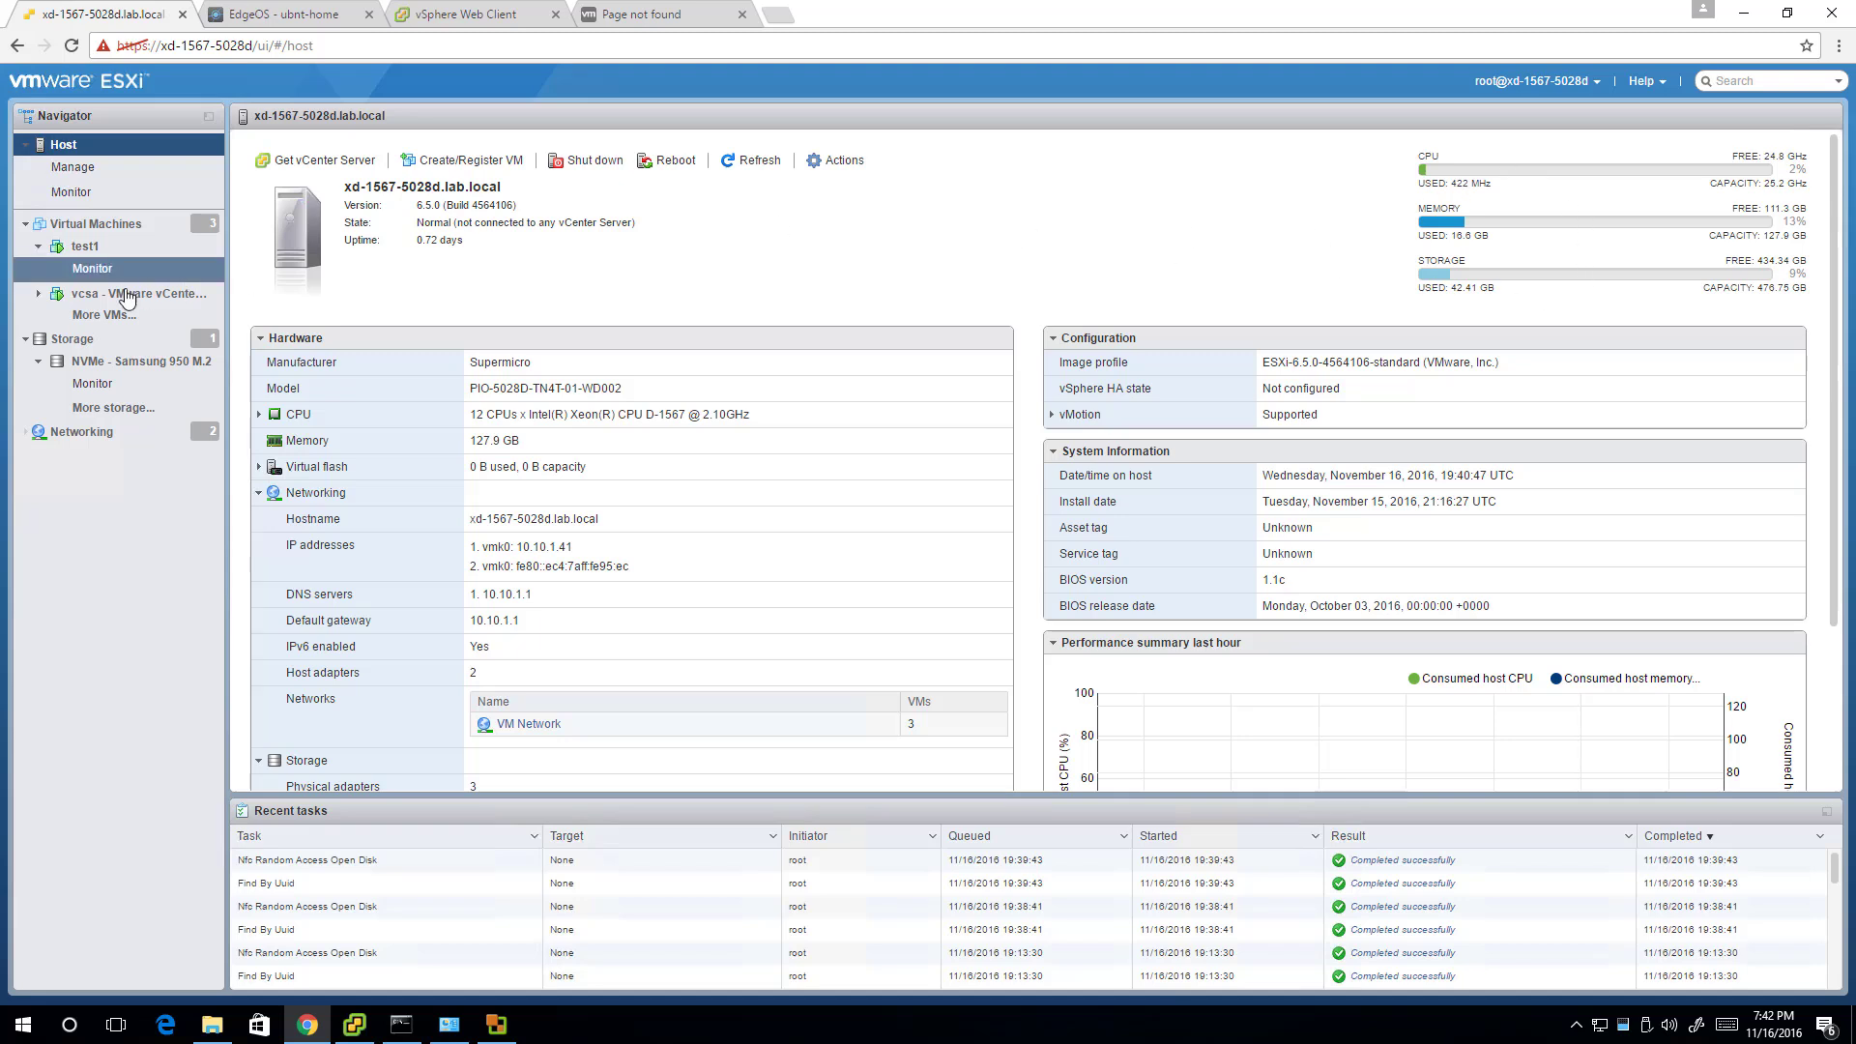
Step: Open win10client1 from the VM list and follow Hard disk 1 to its NVMe - Samsung 950 M.2 datastore
left_click(97, 317)
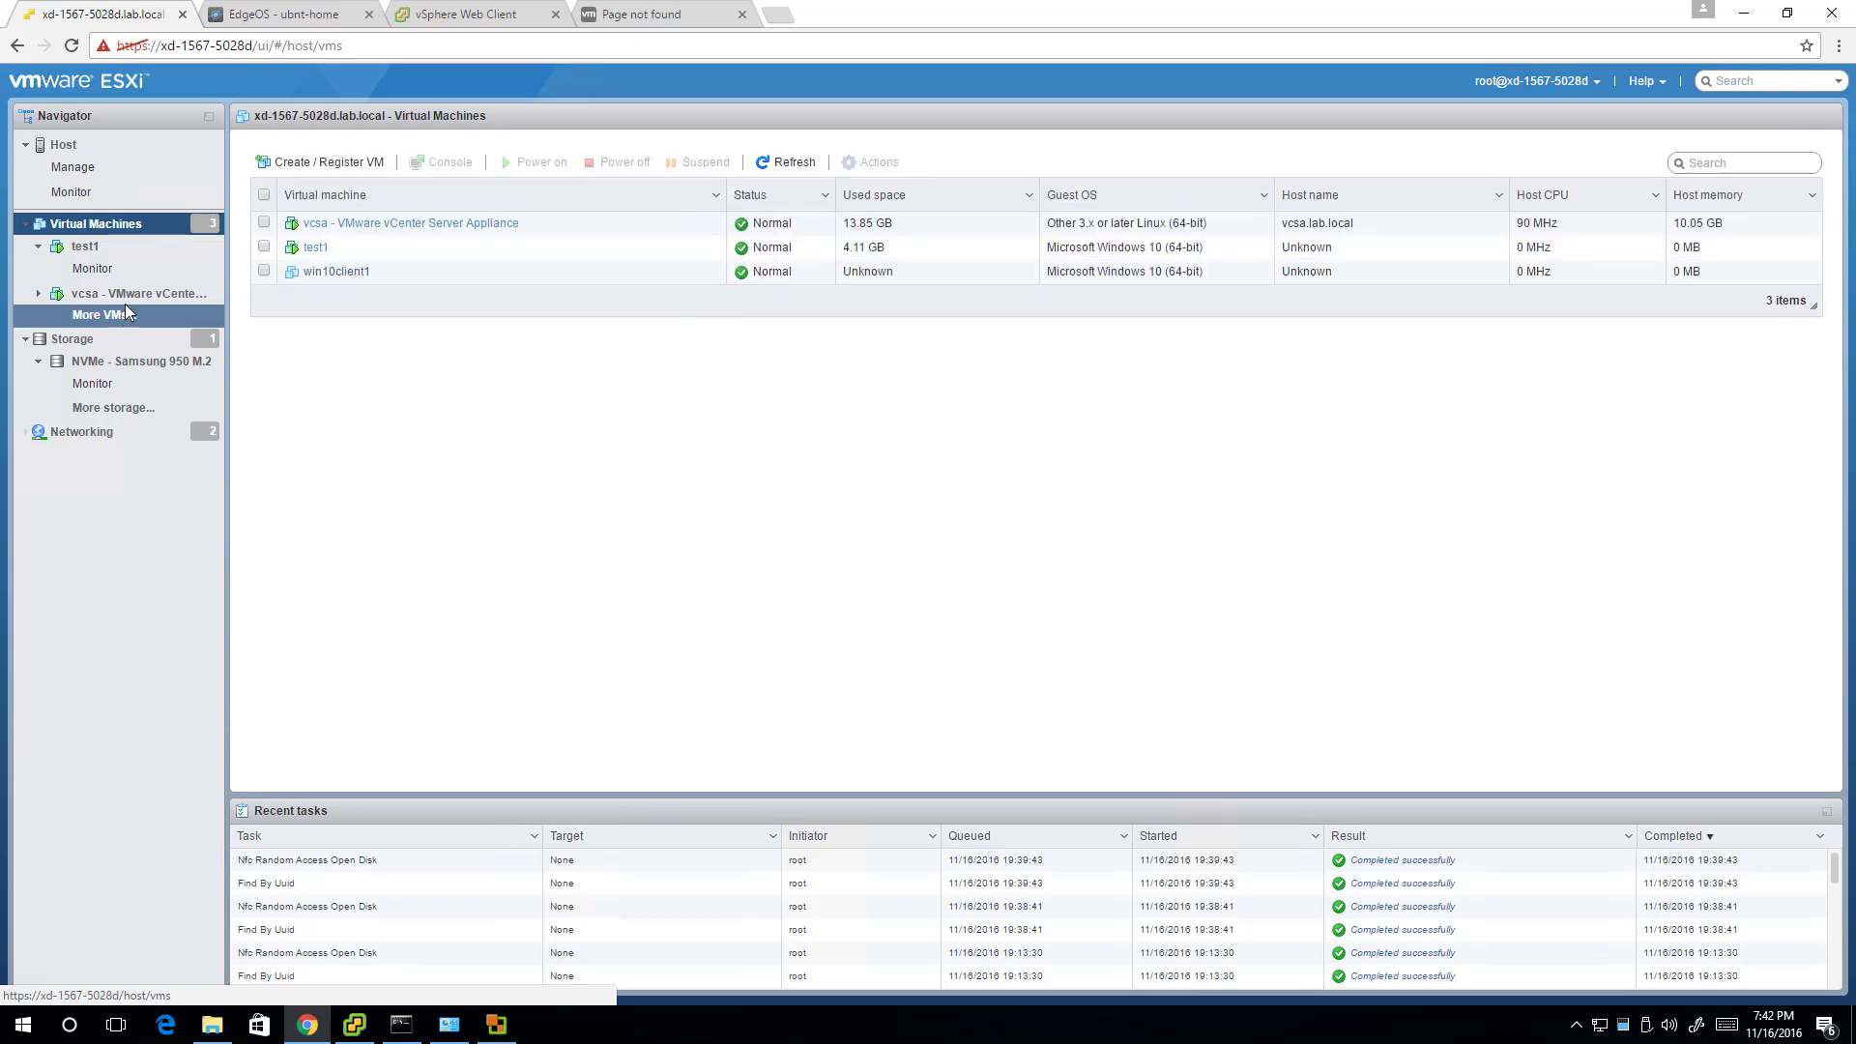
left_click(350, 275)
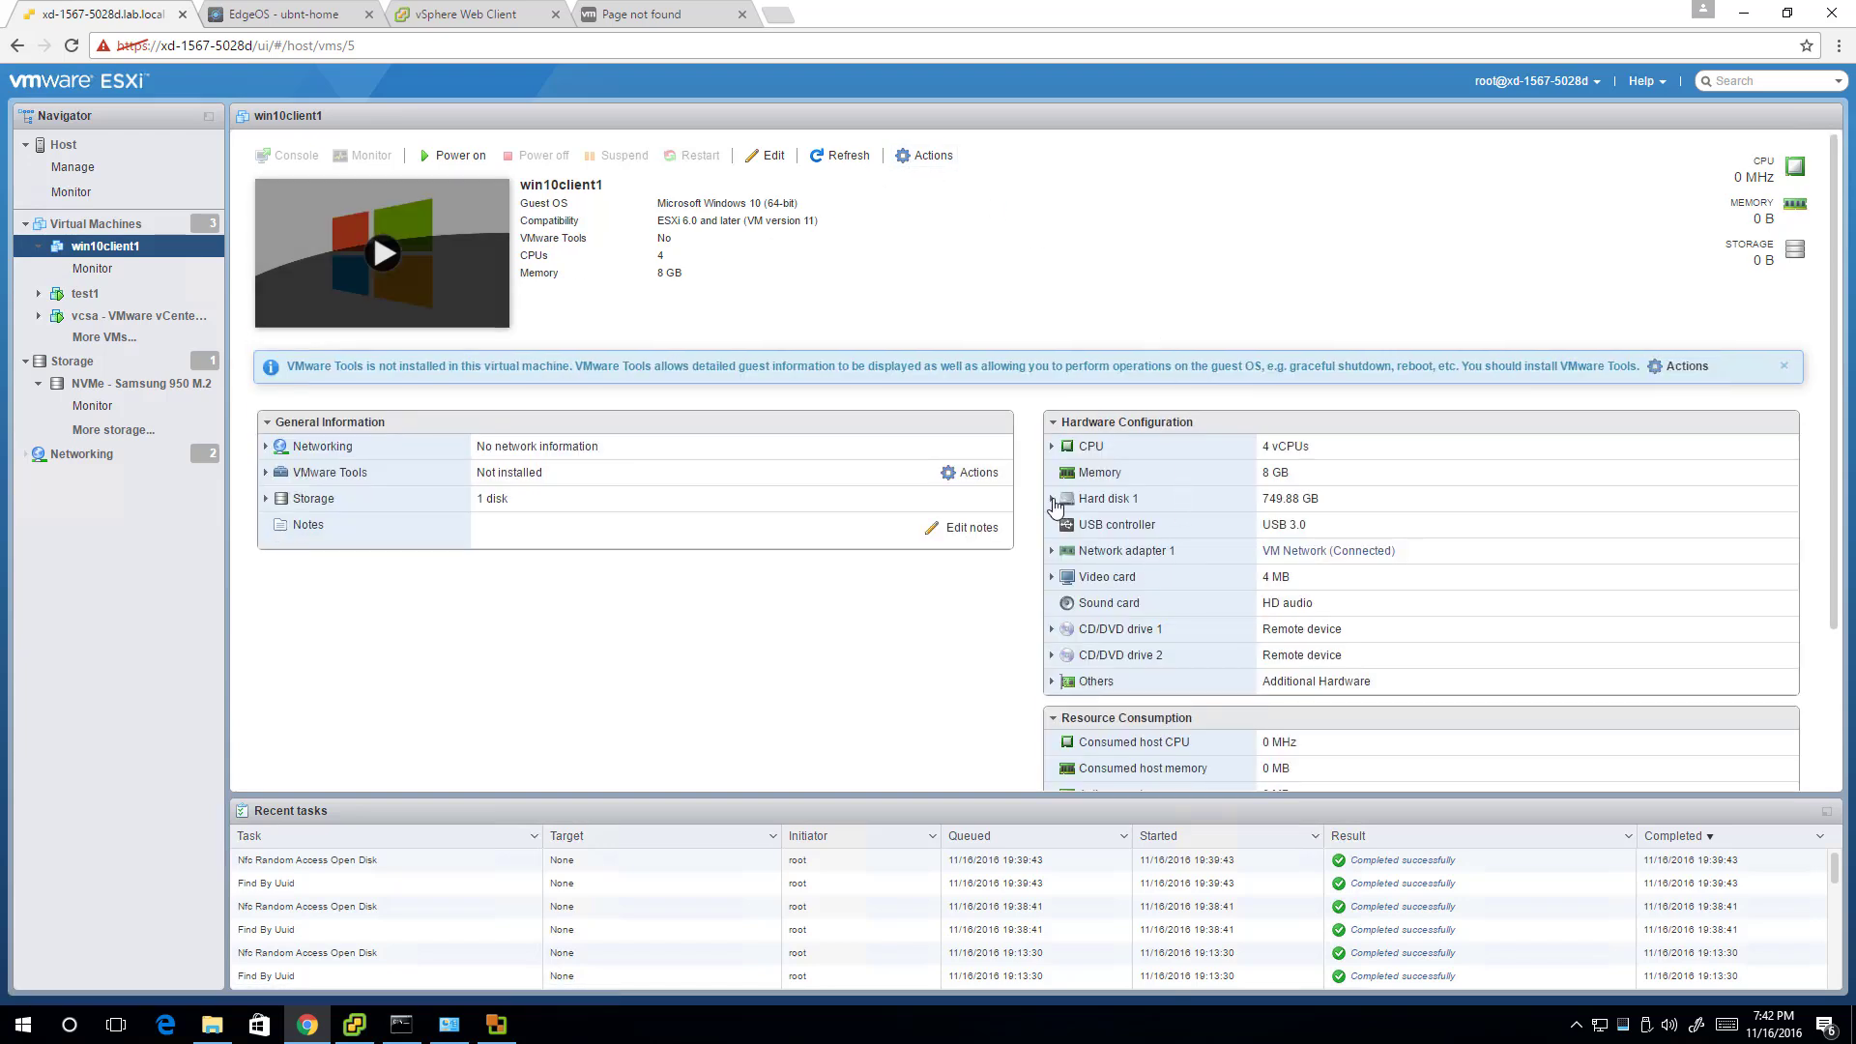
left_click(1052, 500)
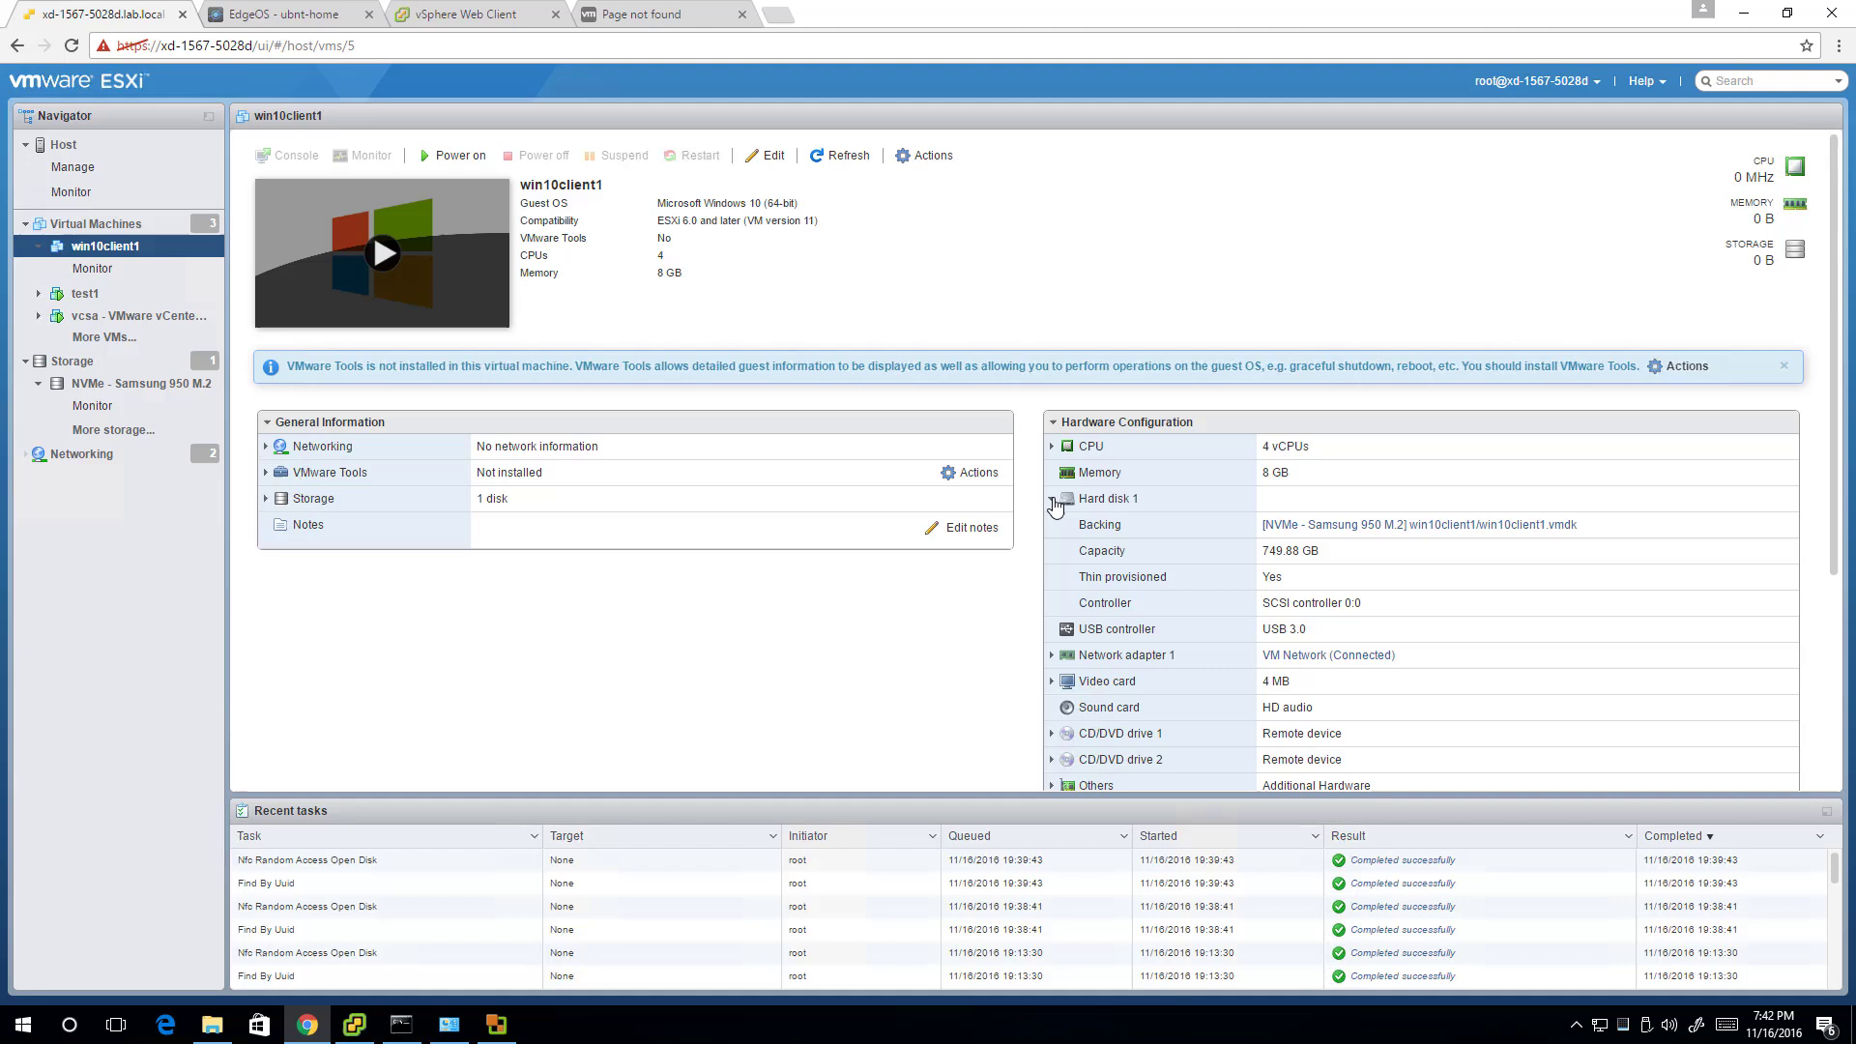
left_click(1455, 527)
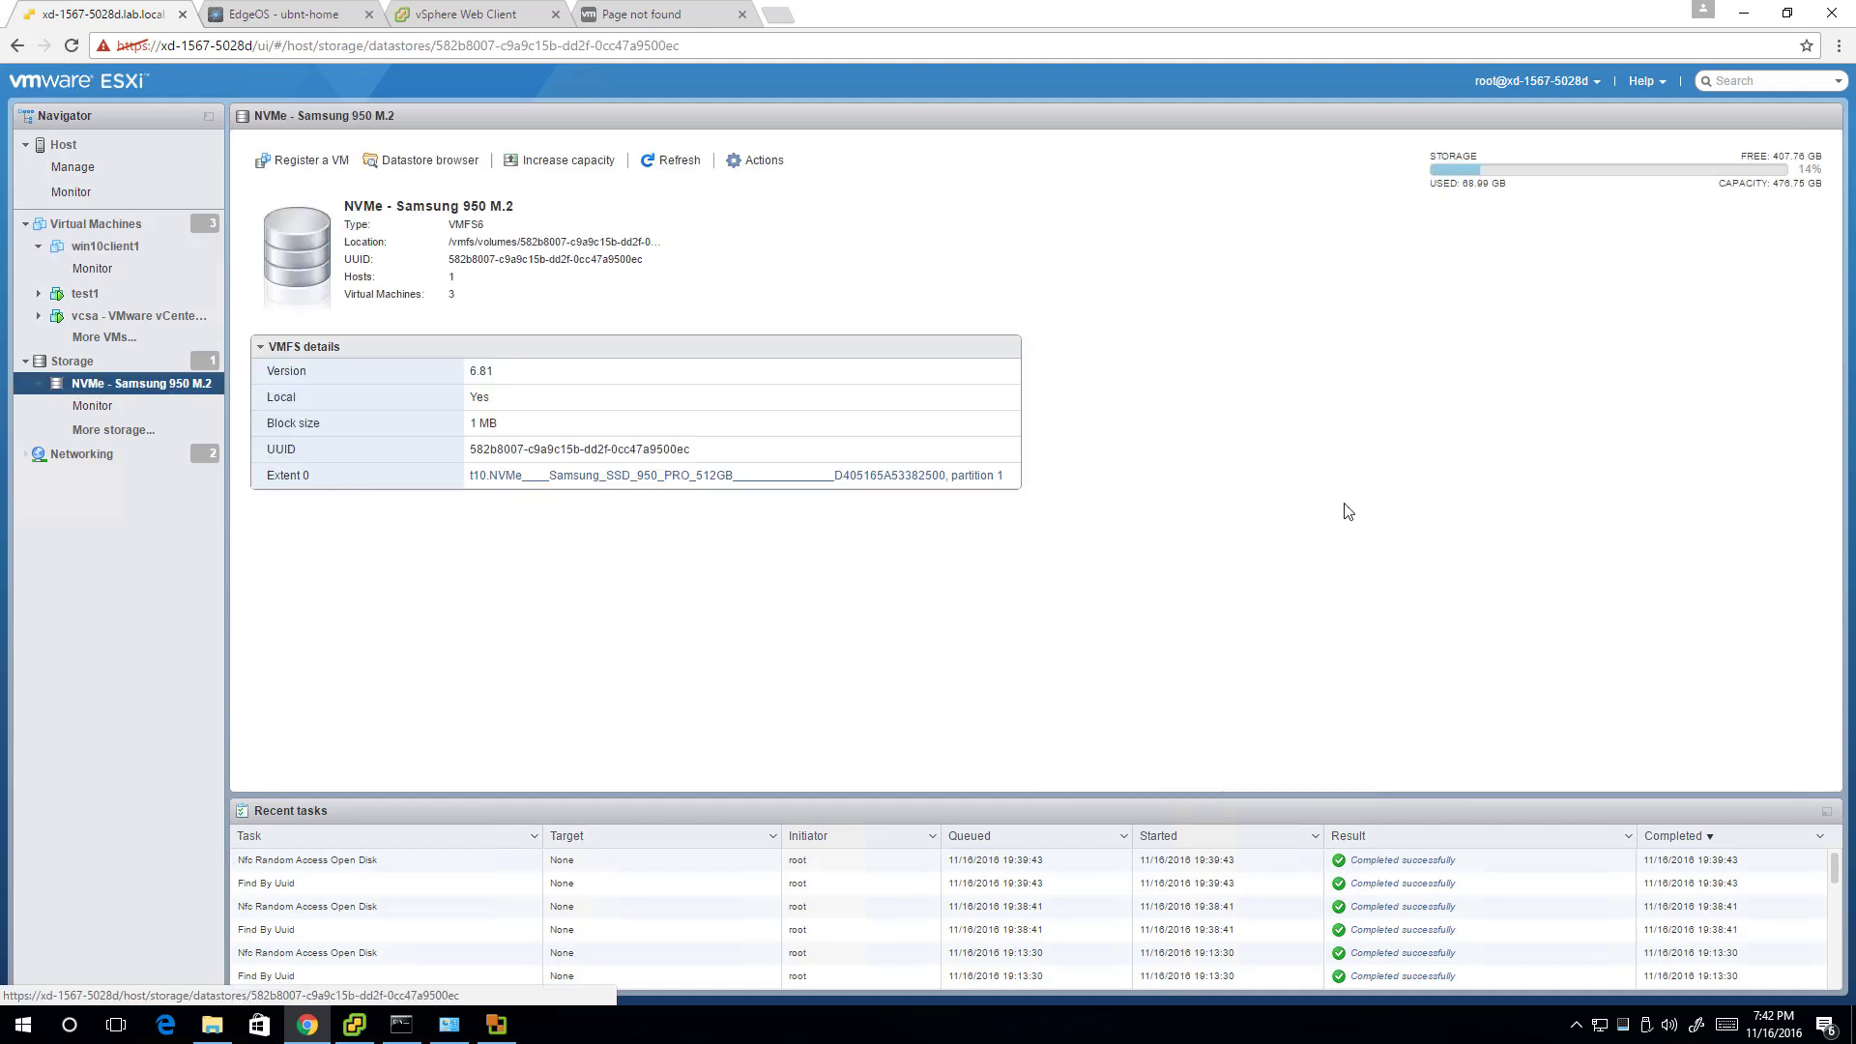
Step: Browse the datastore's win10client1 folder and inspect its .vmx and 26.57 GB .vmdk files
left_click(430, 161)
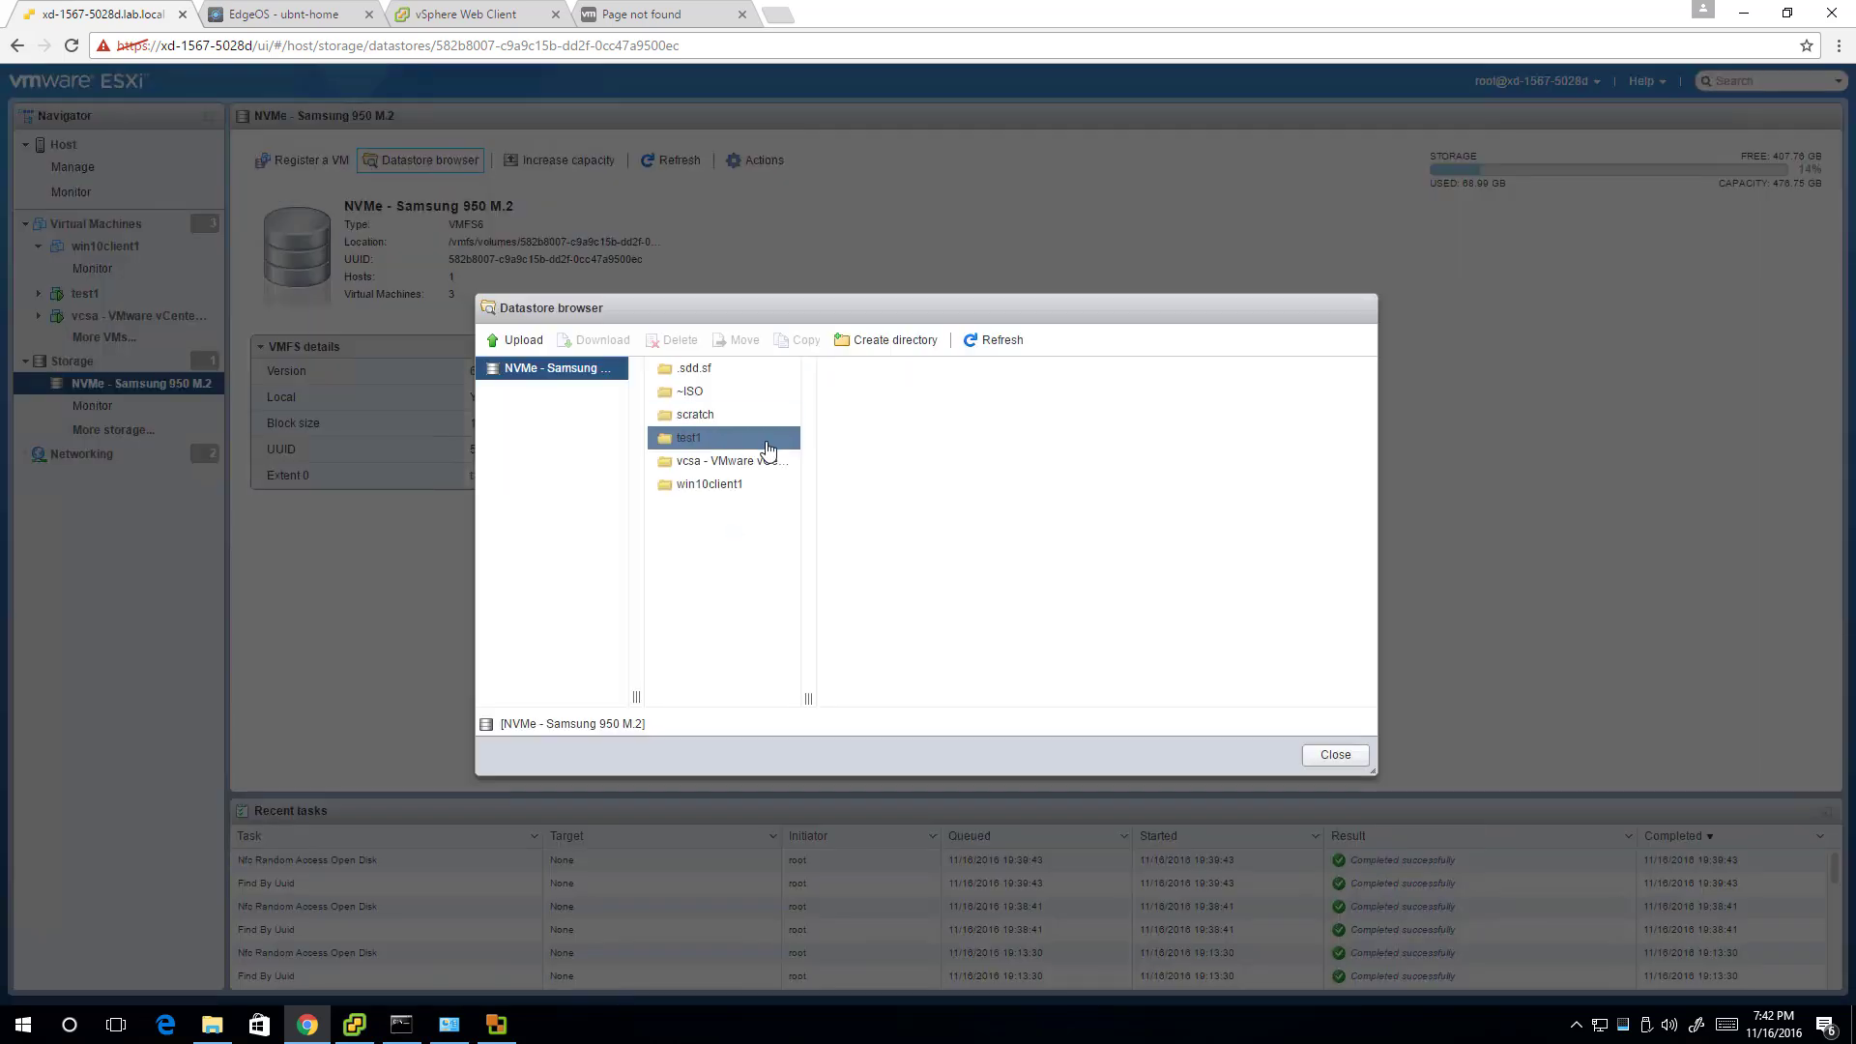
left_click(740, 488)
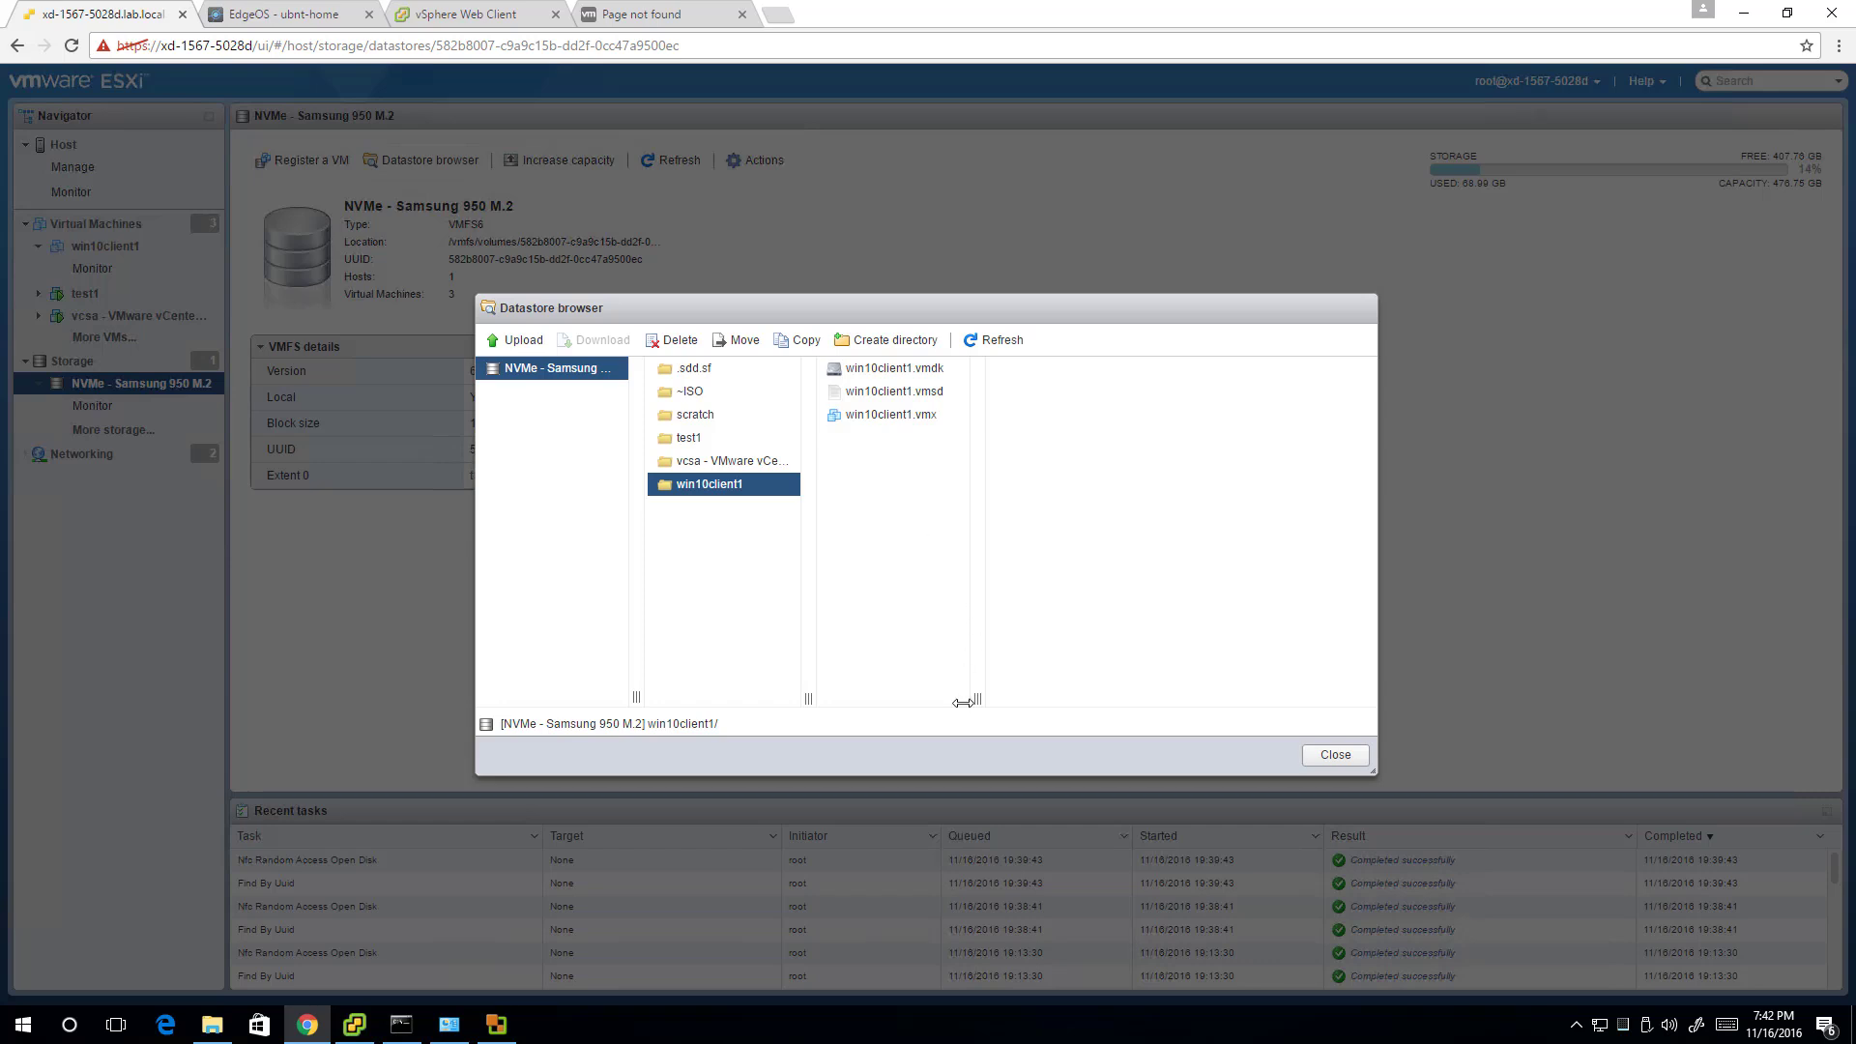
left_click_drag(976, 699, 1202, 700)
left_click(913, 424)
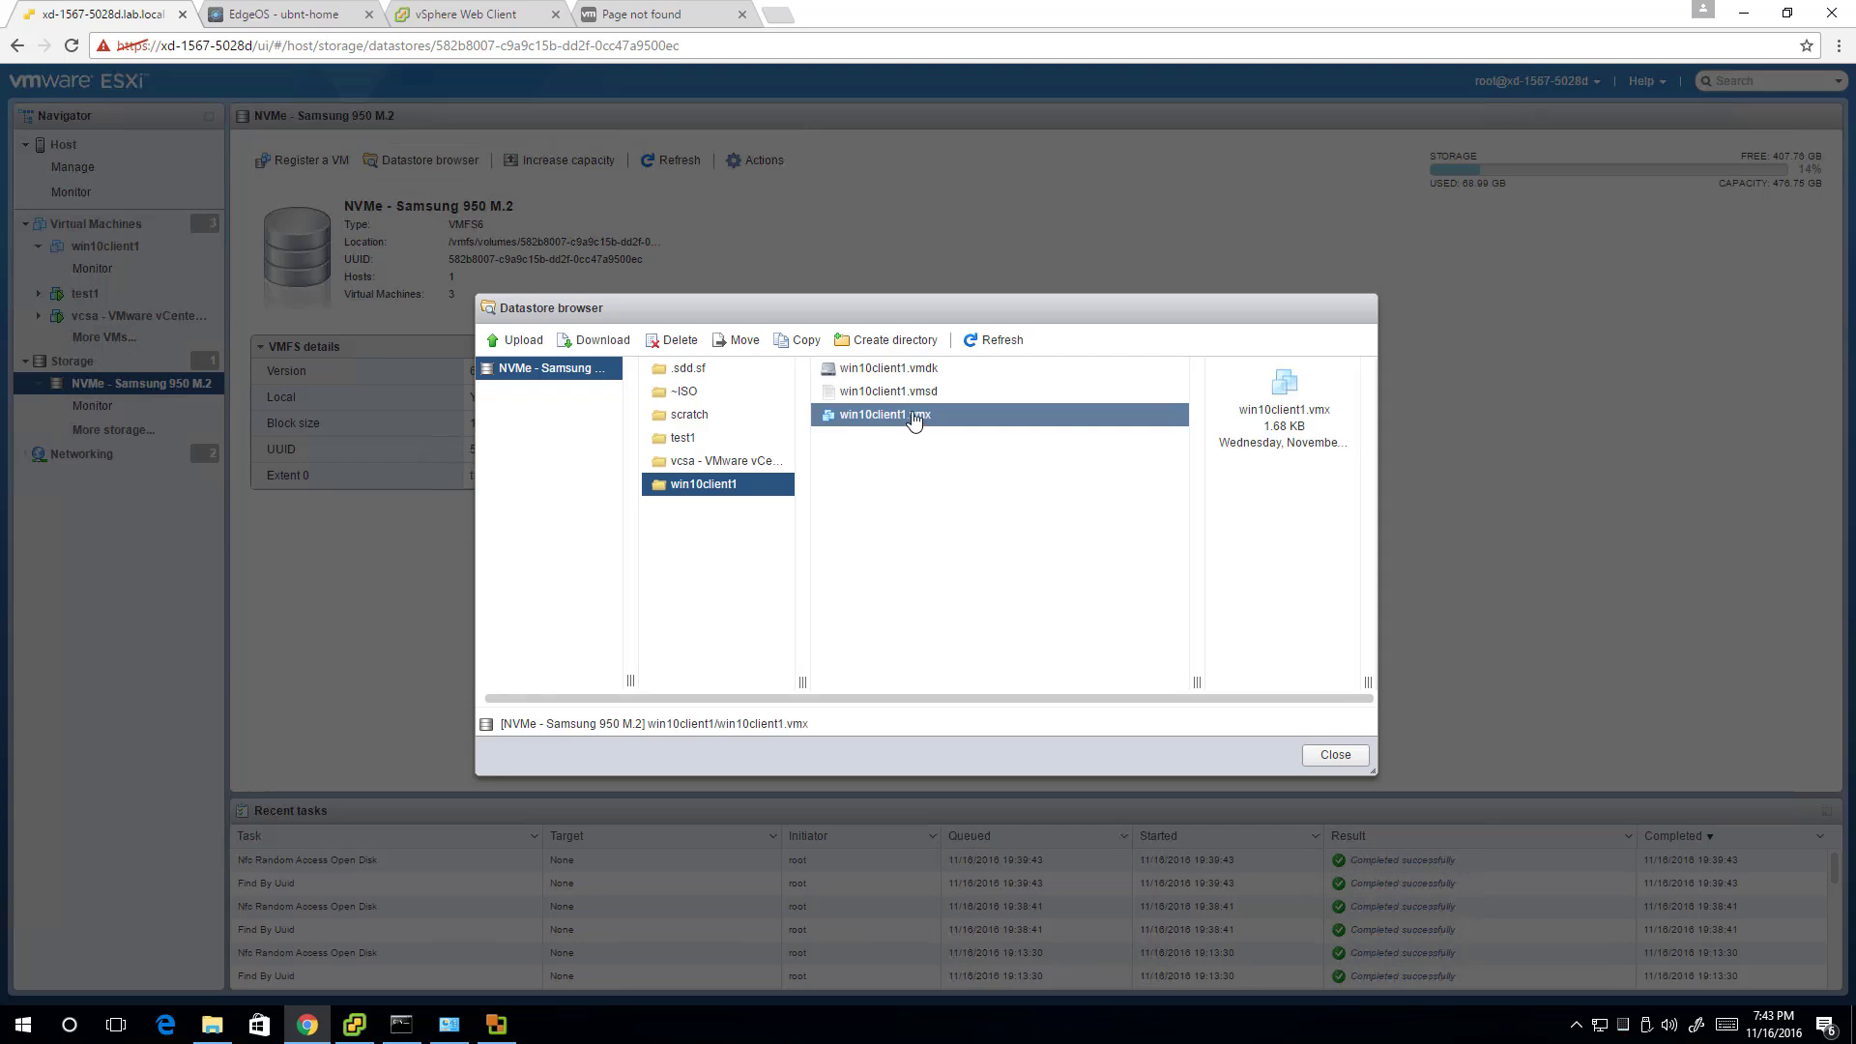
left_click(905, 372)
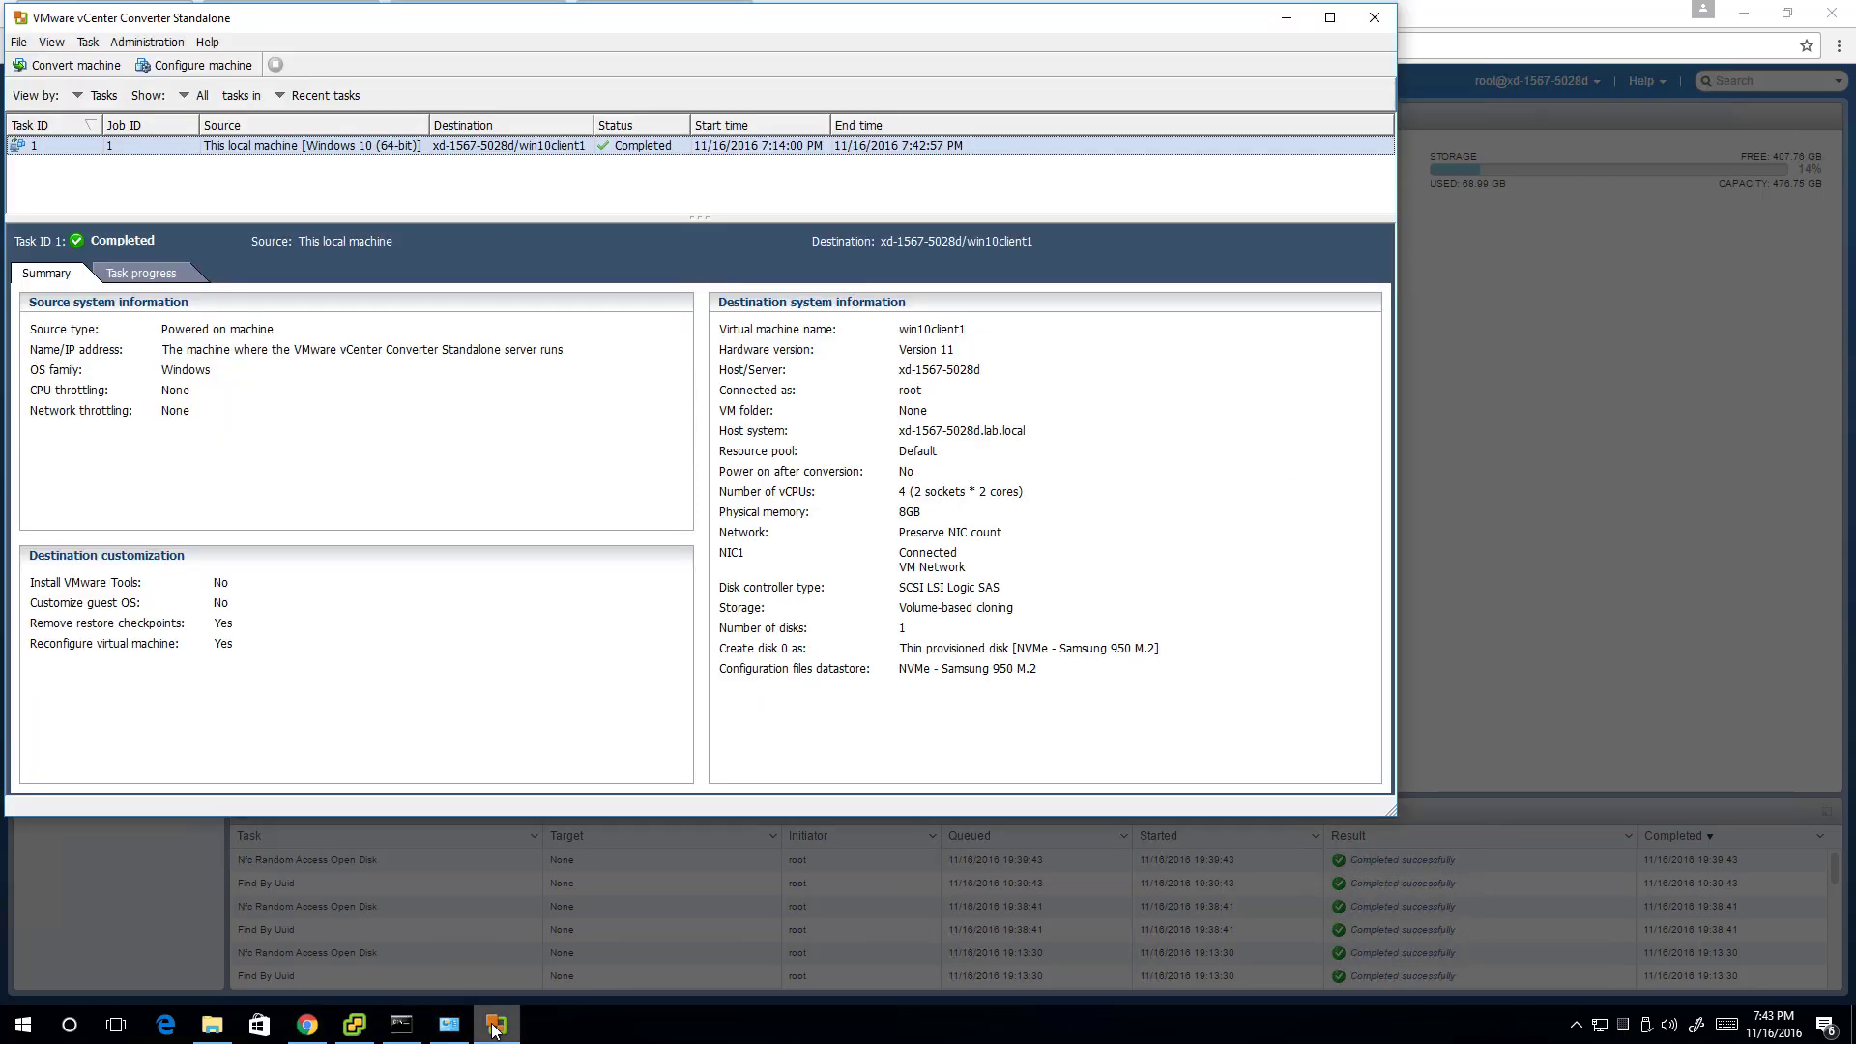
Step: Restore Converter, go to completed conversion Job 1 to inspect it, then minimize Converter
left_click(496, 1023)
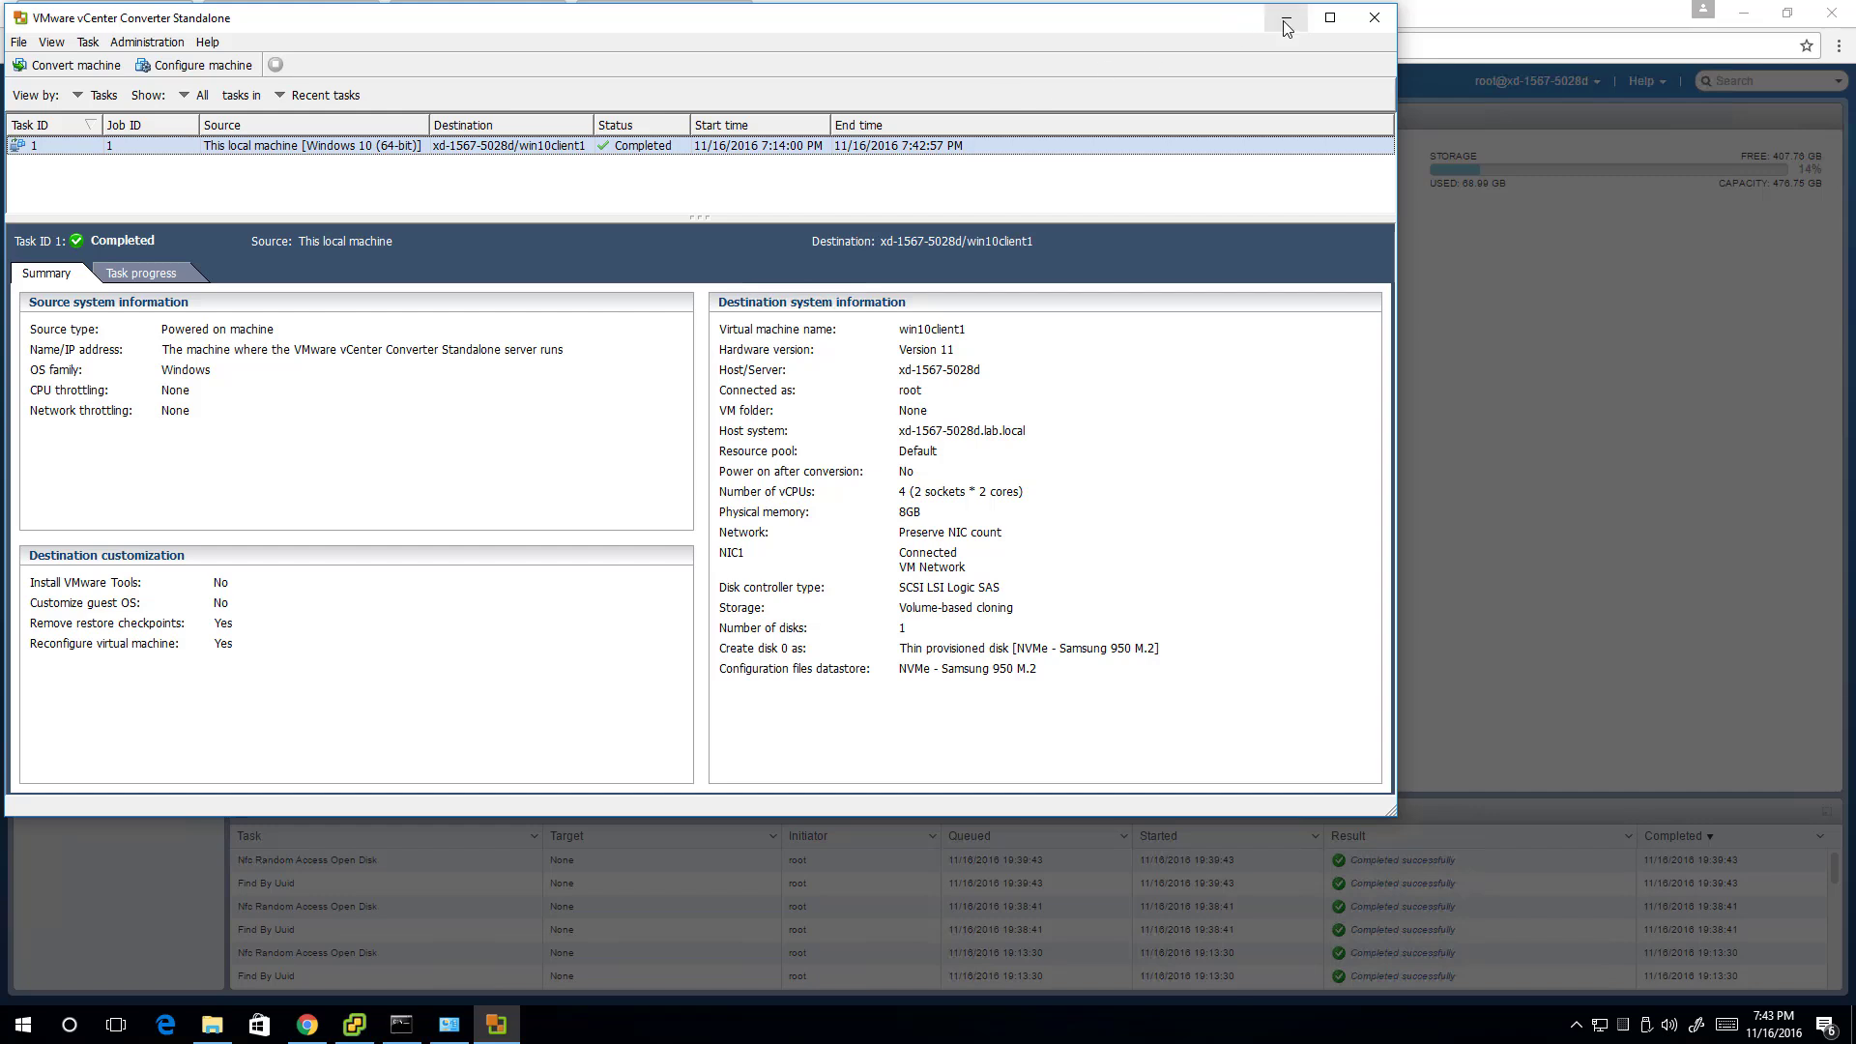
right_click(443, 152)
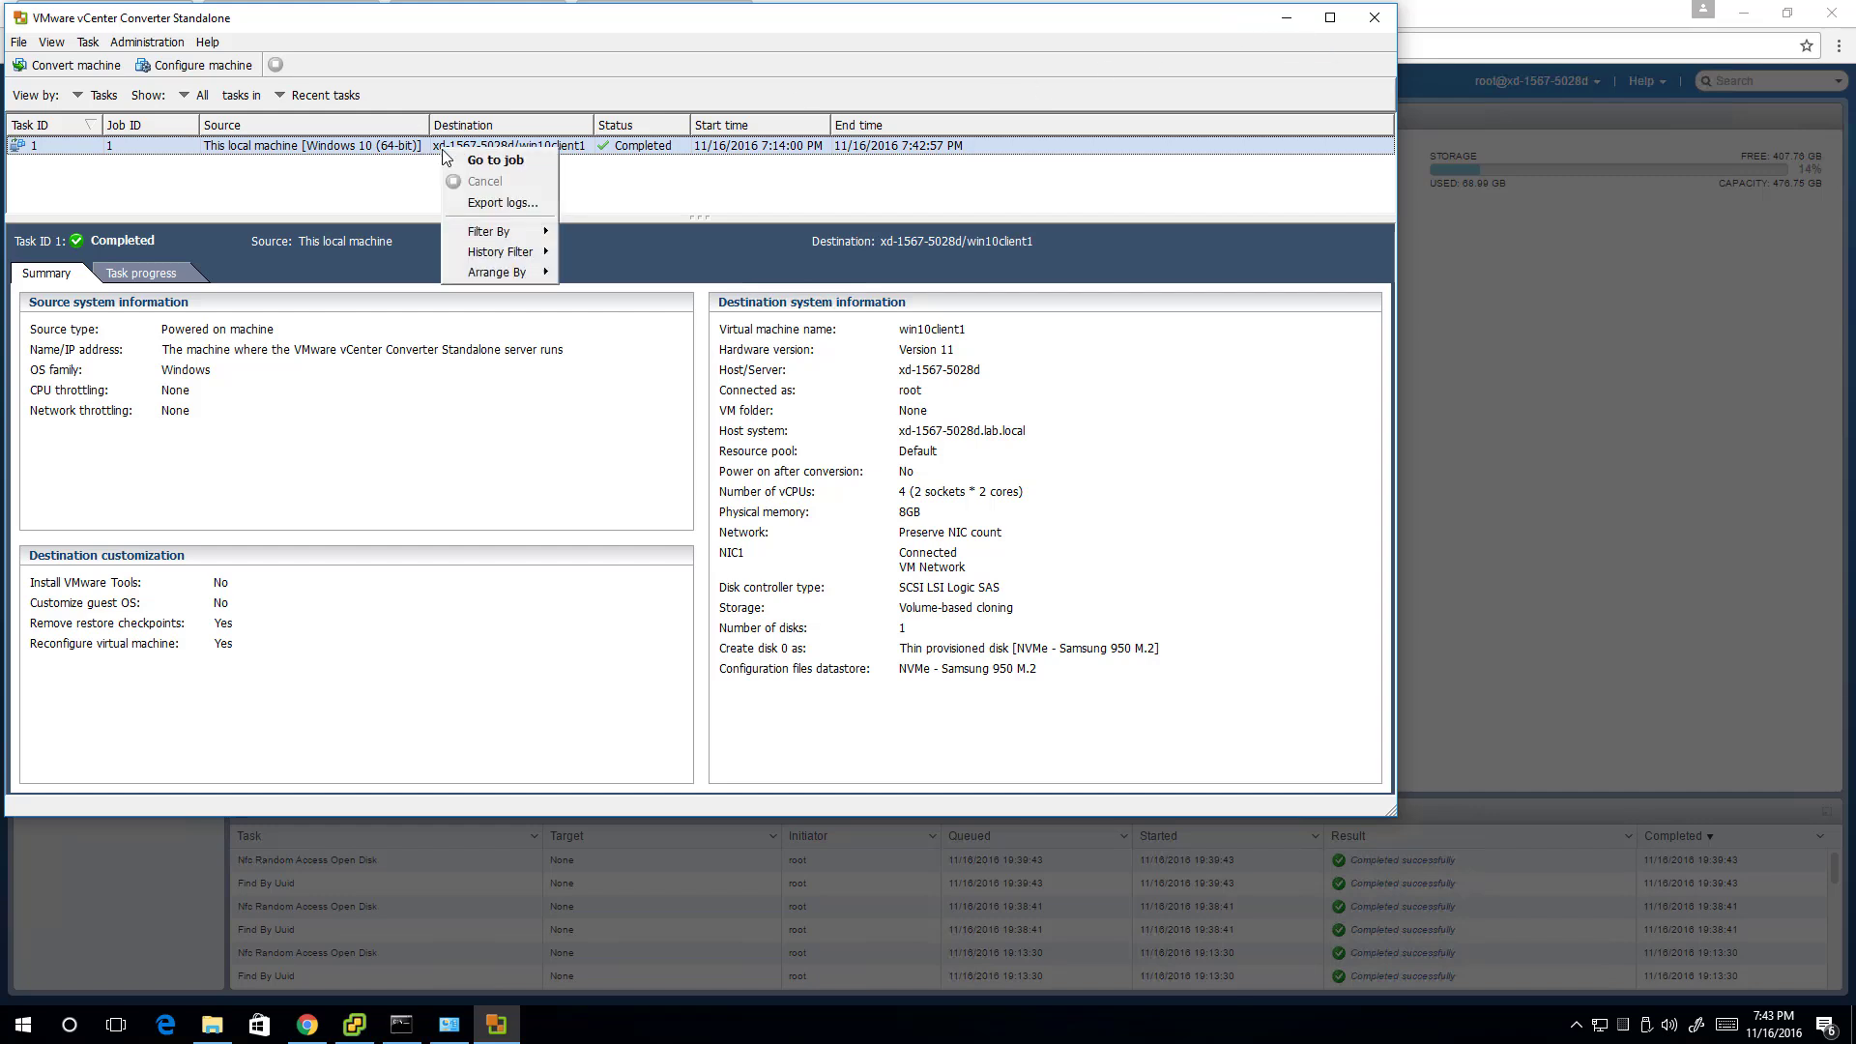
left_click(497, 160)
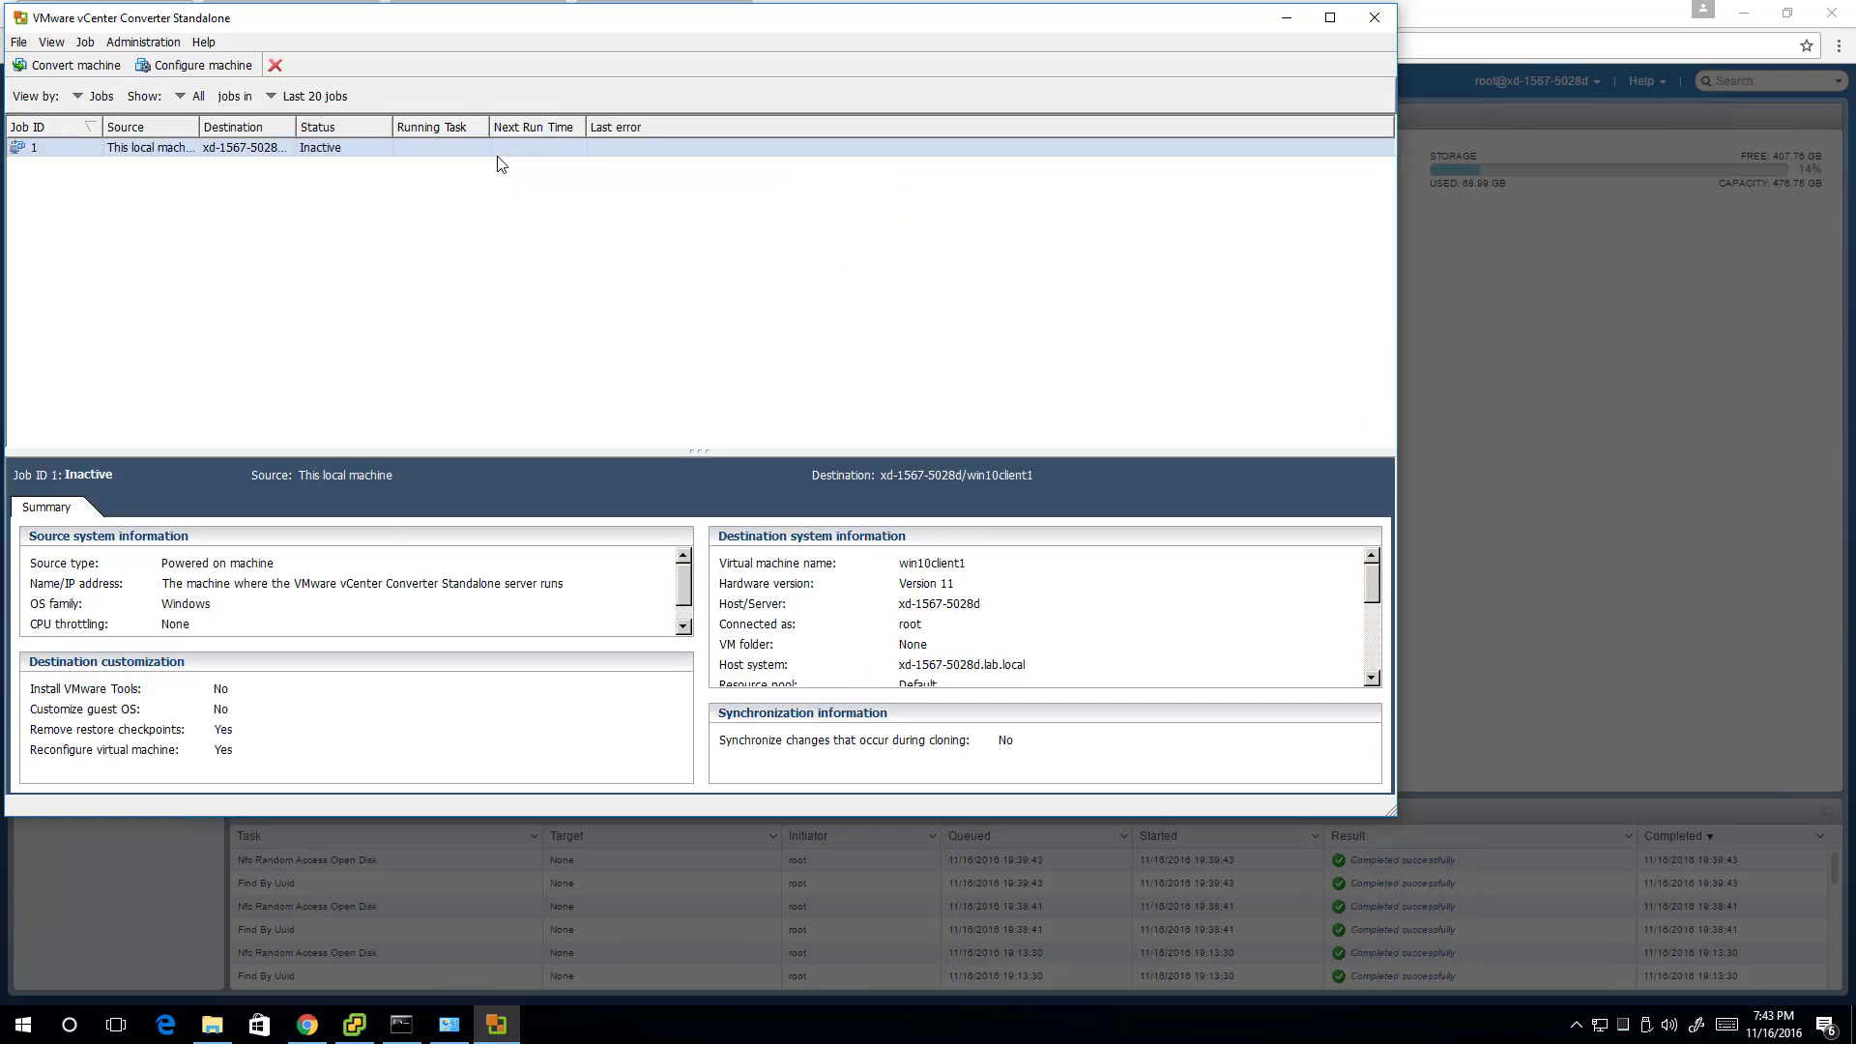
left_click(497, 150)
right_click(497, 148)
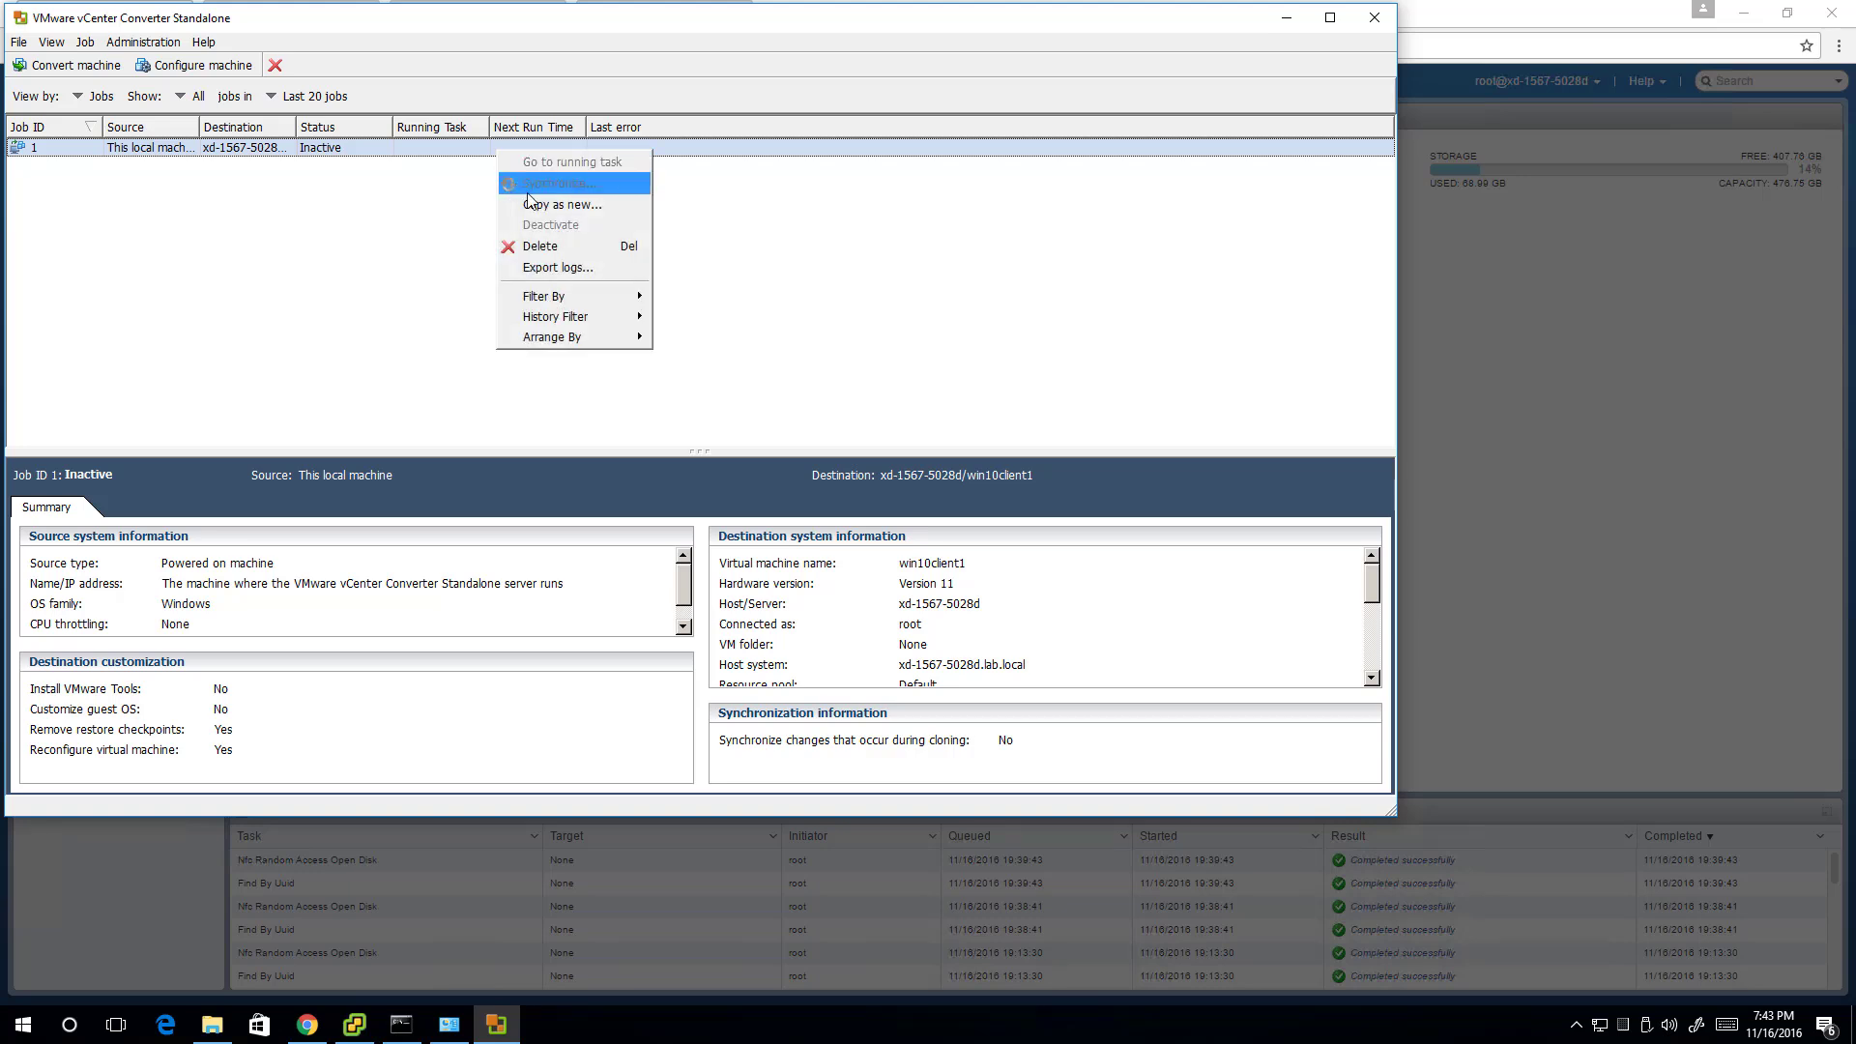
left_click(1287, 17)
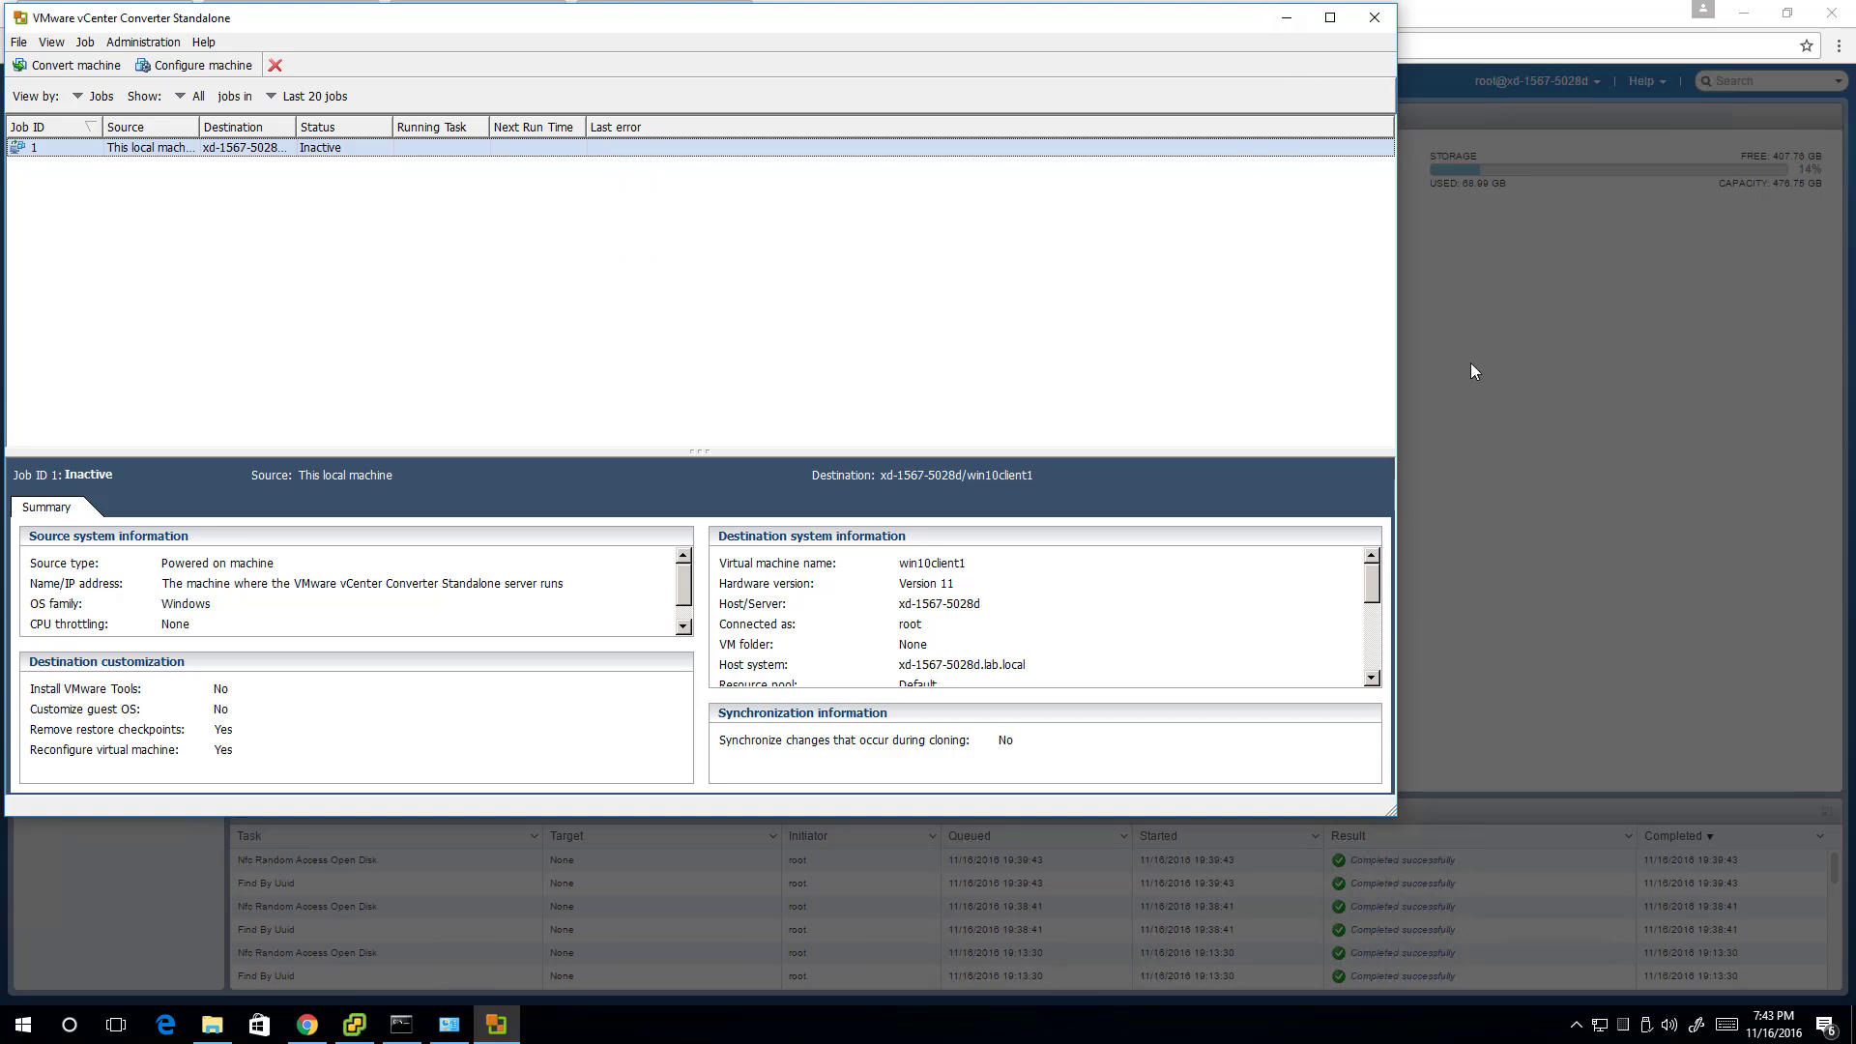
left_click(1286, 21)
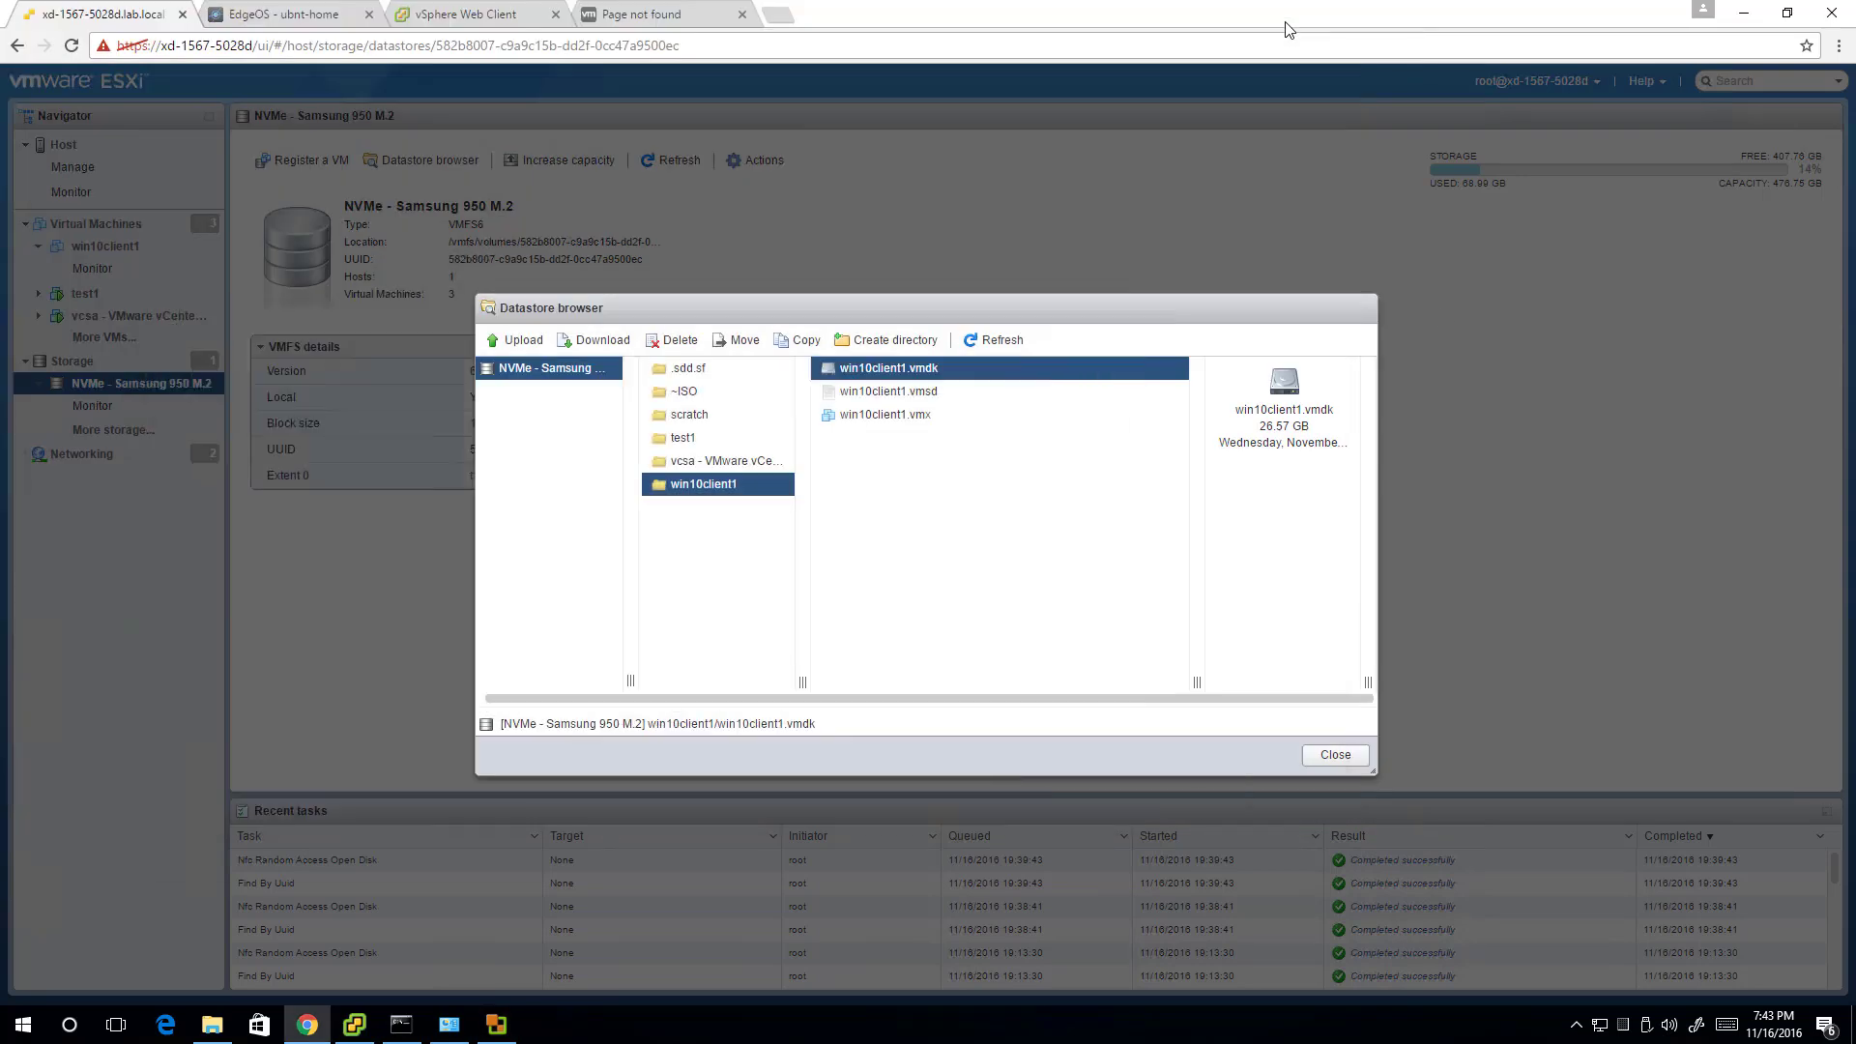
Step: Close the datastore browser and power on the win10client1 VM
left_click(1334, 754)
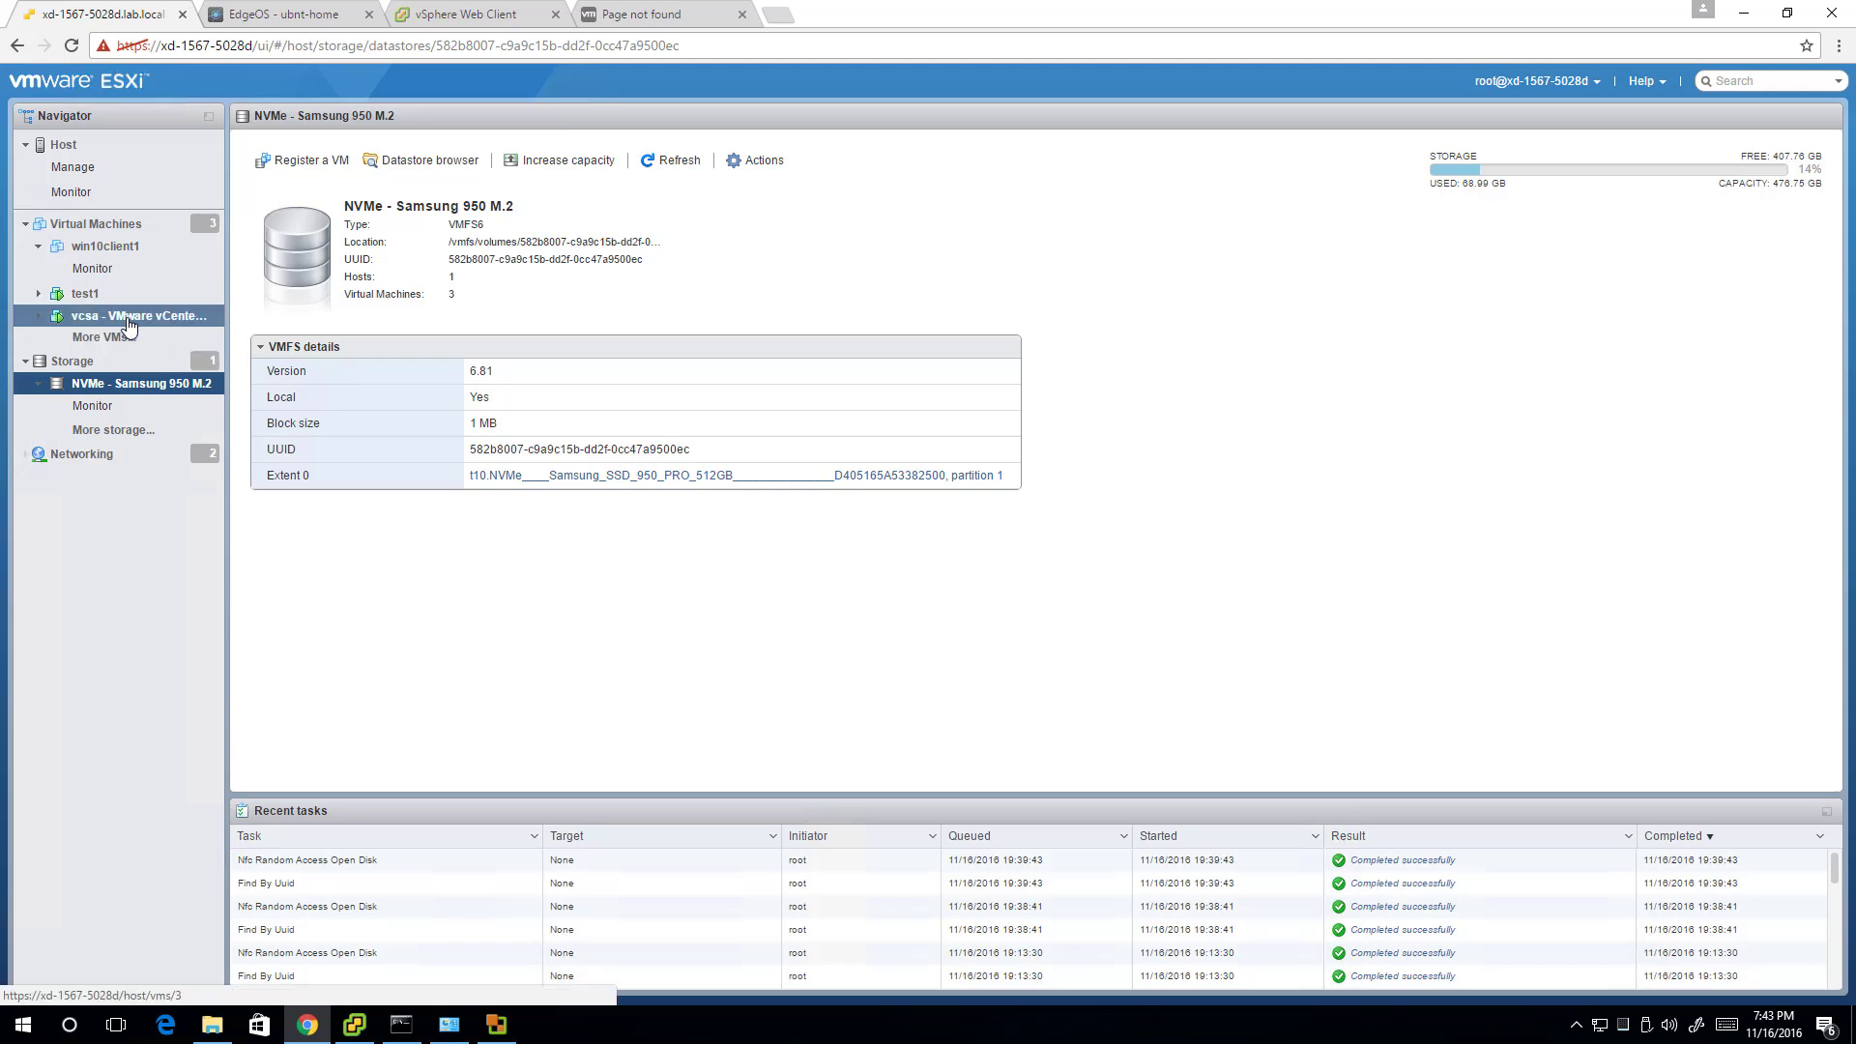
left_click(131, 249)
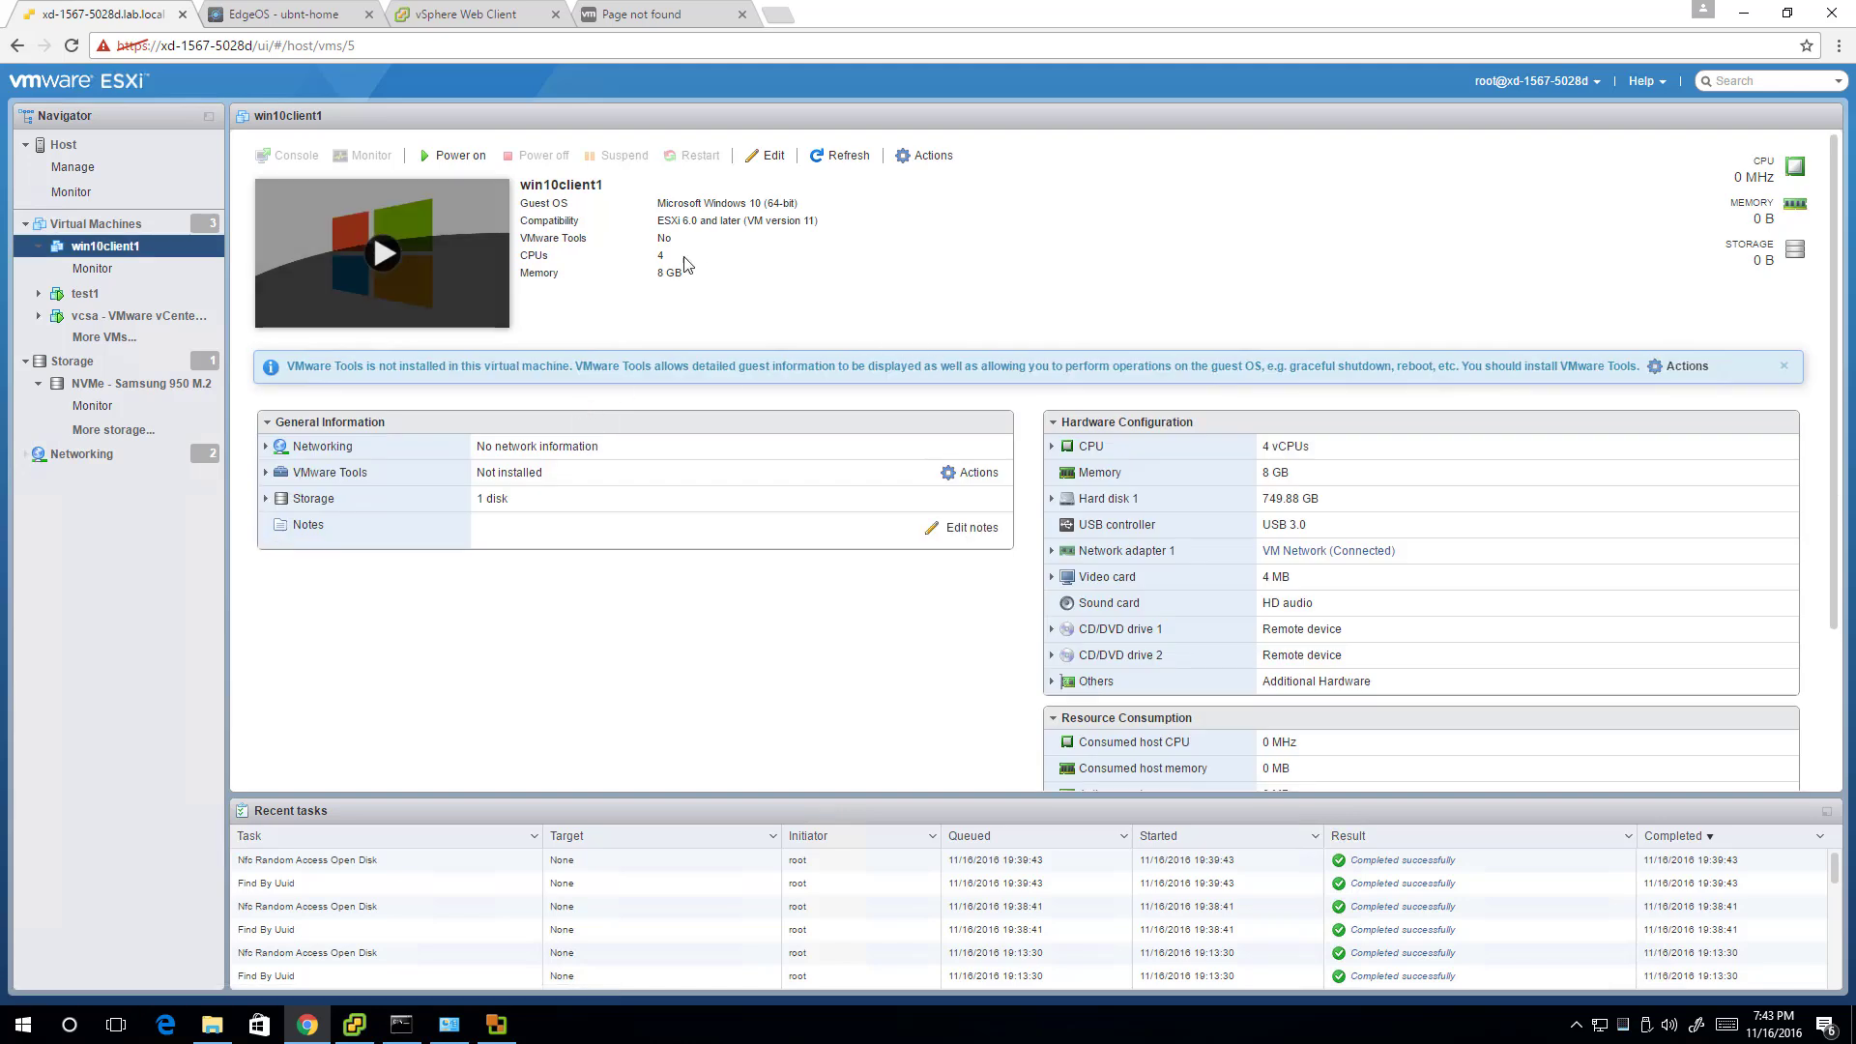
left_click(450, 156)
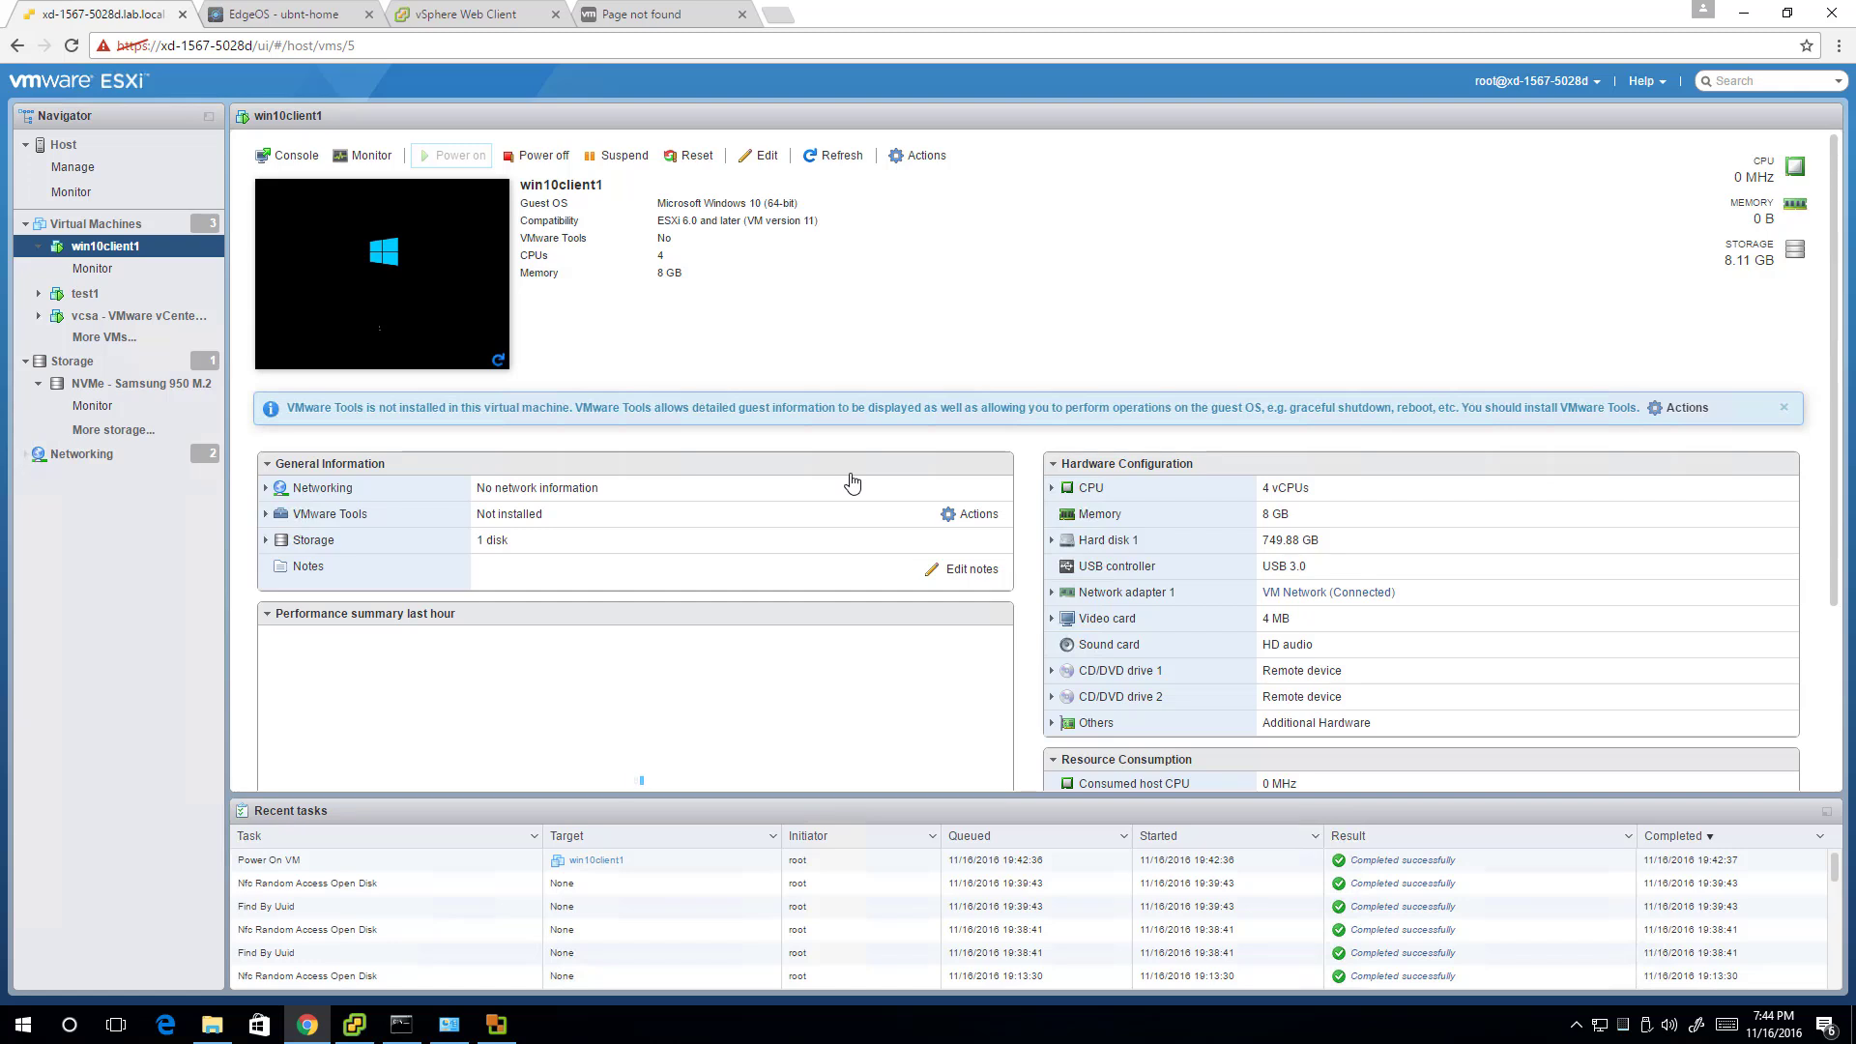
Step: Open win10client1's console, move it aside, and select the Converter shortcut on its desktop
left_click(486, 298)
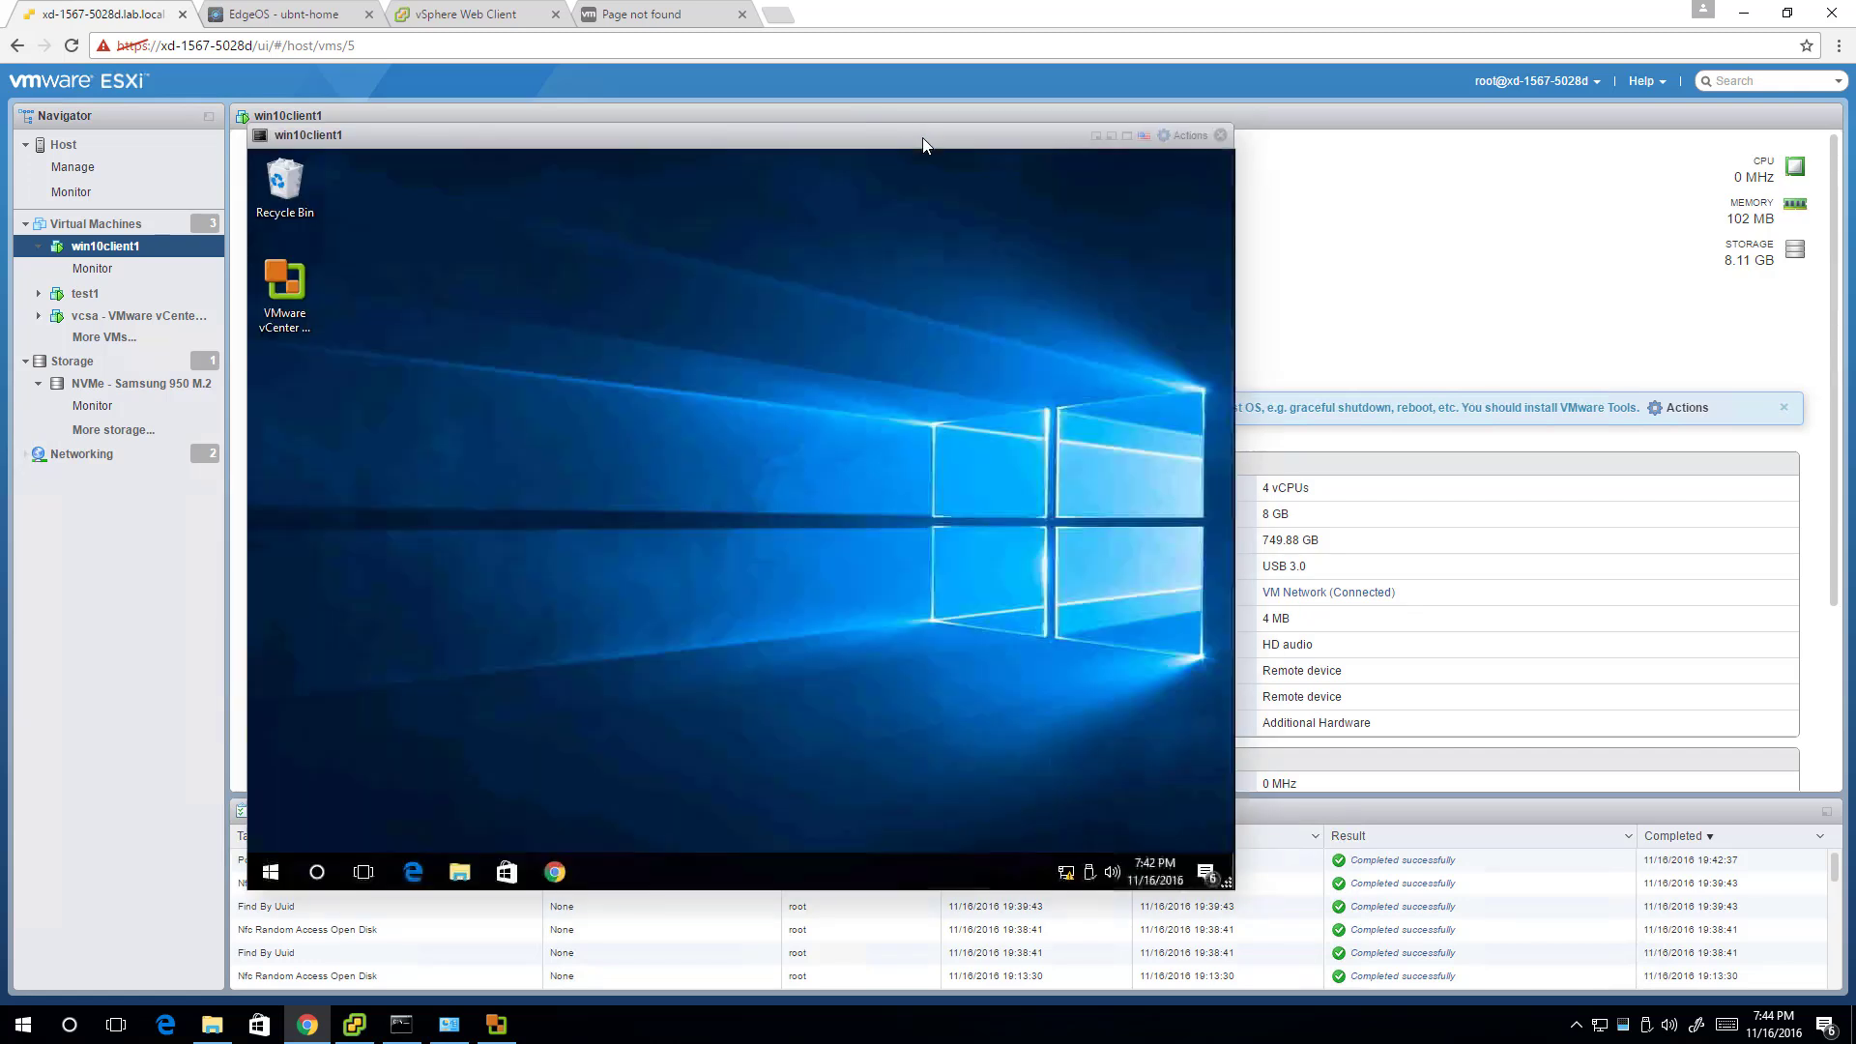
left_click_drag(922, 137, 1326, 142)
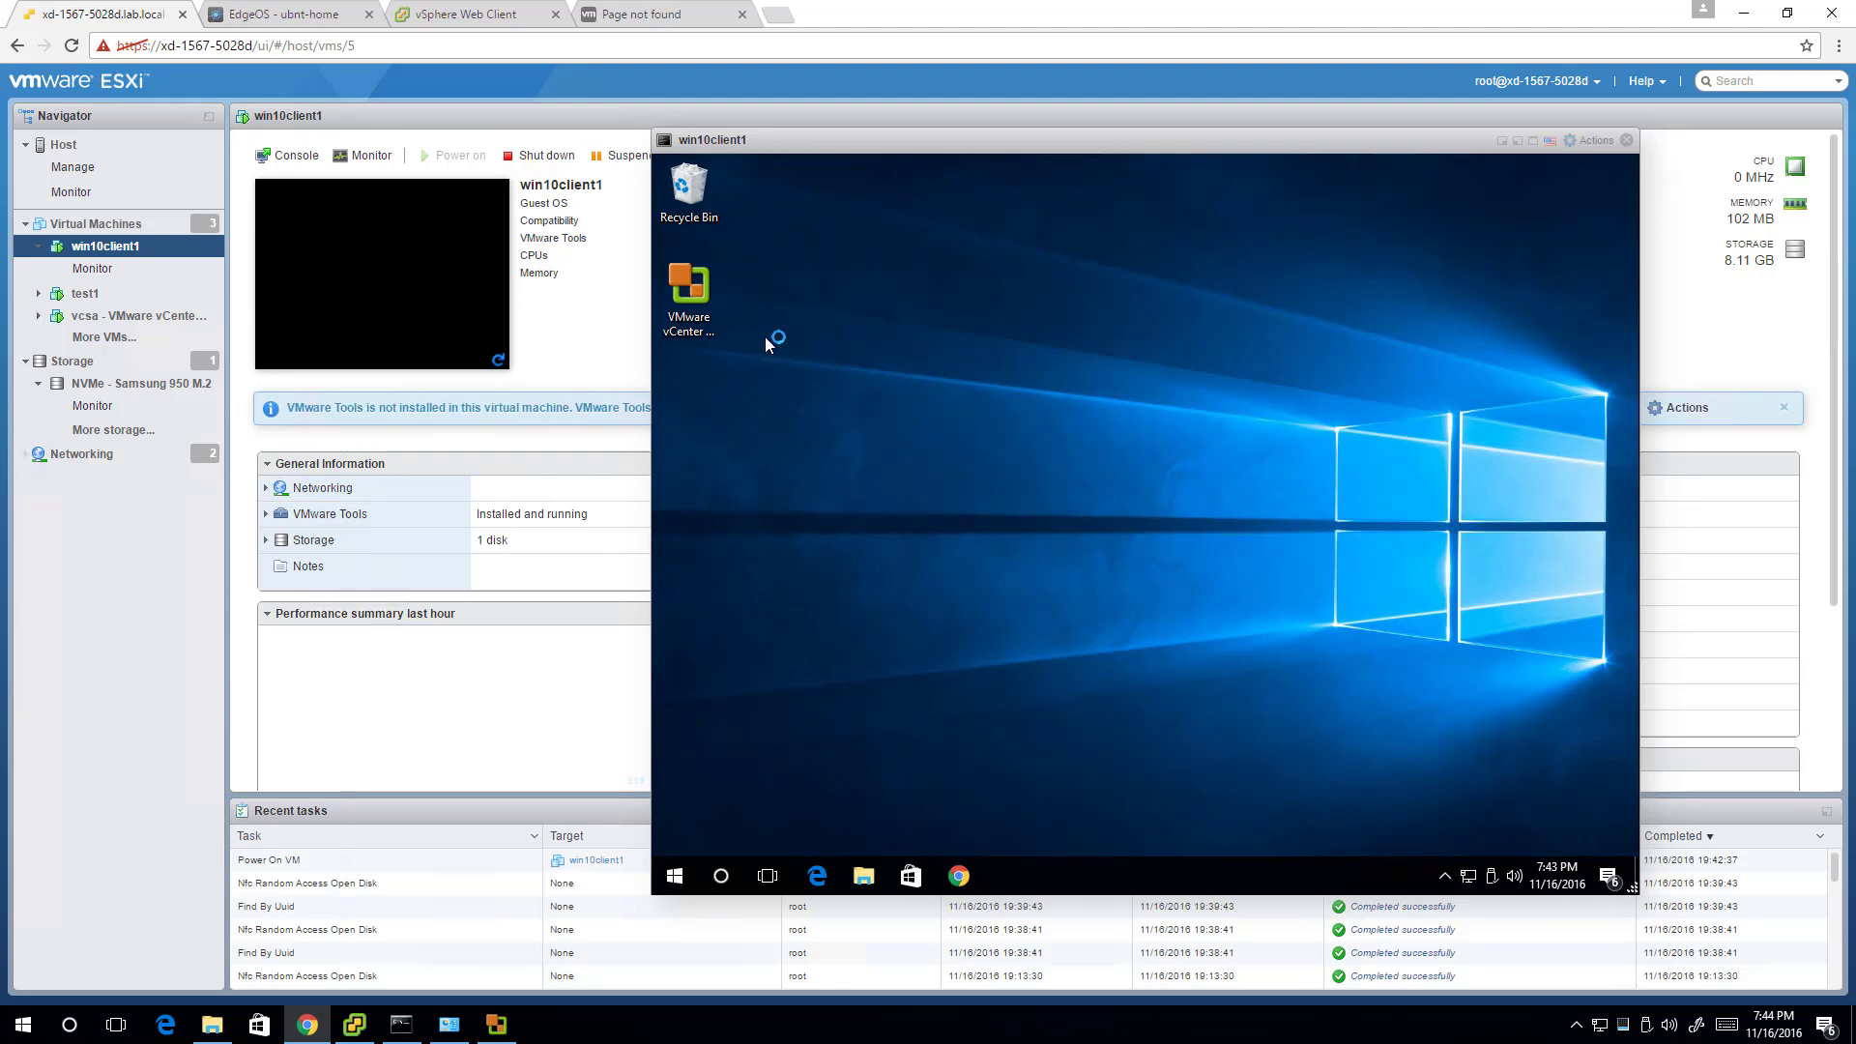
left_click(704, 293)
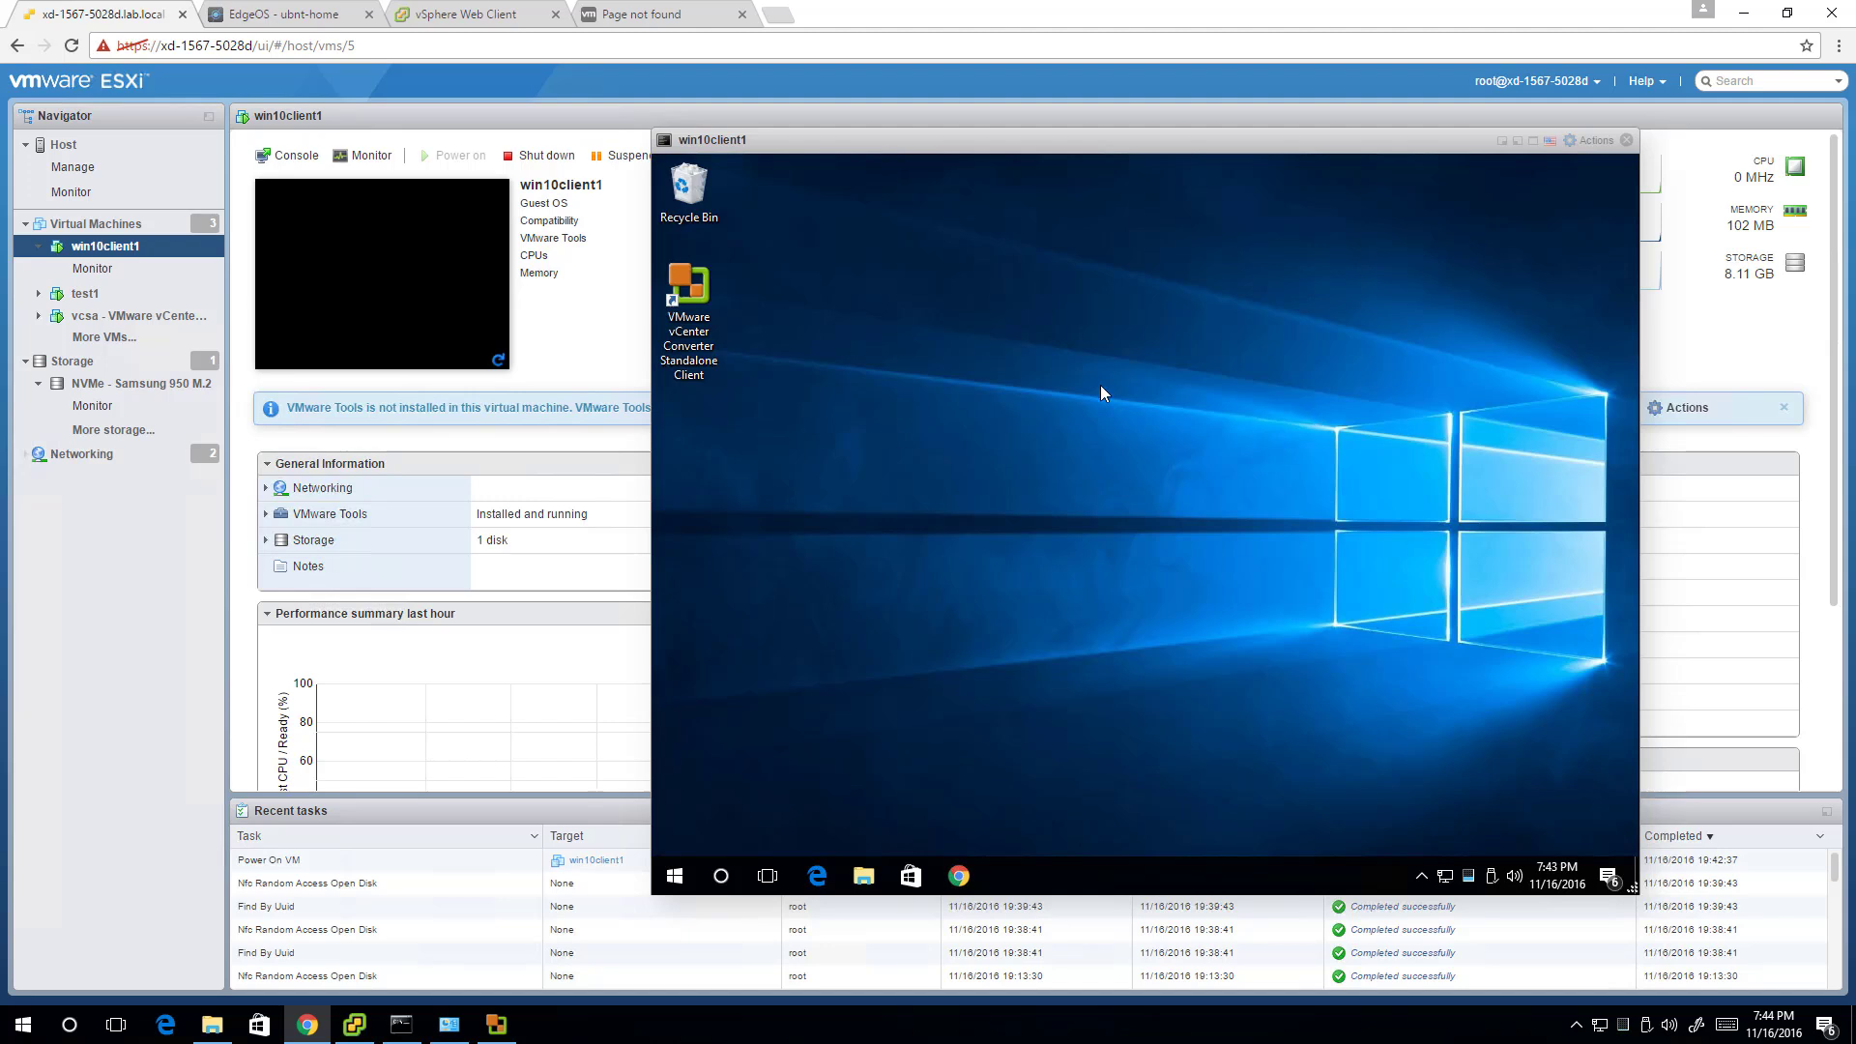
Step: Reopen win10client1's console and choose Install VMware Tools from the VM's Guest OS actions
left_click(1628, 142)
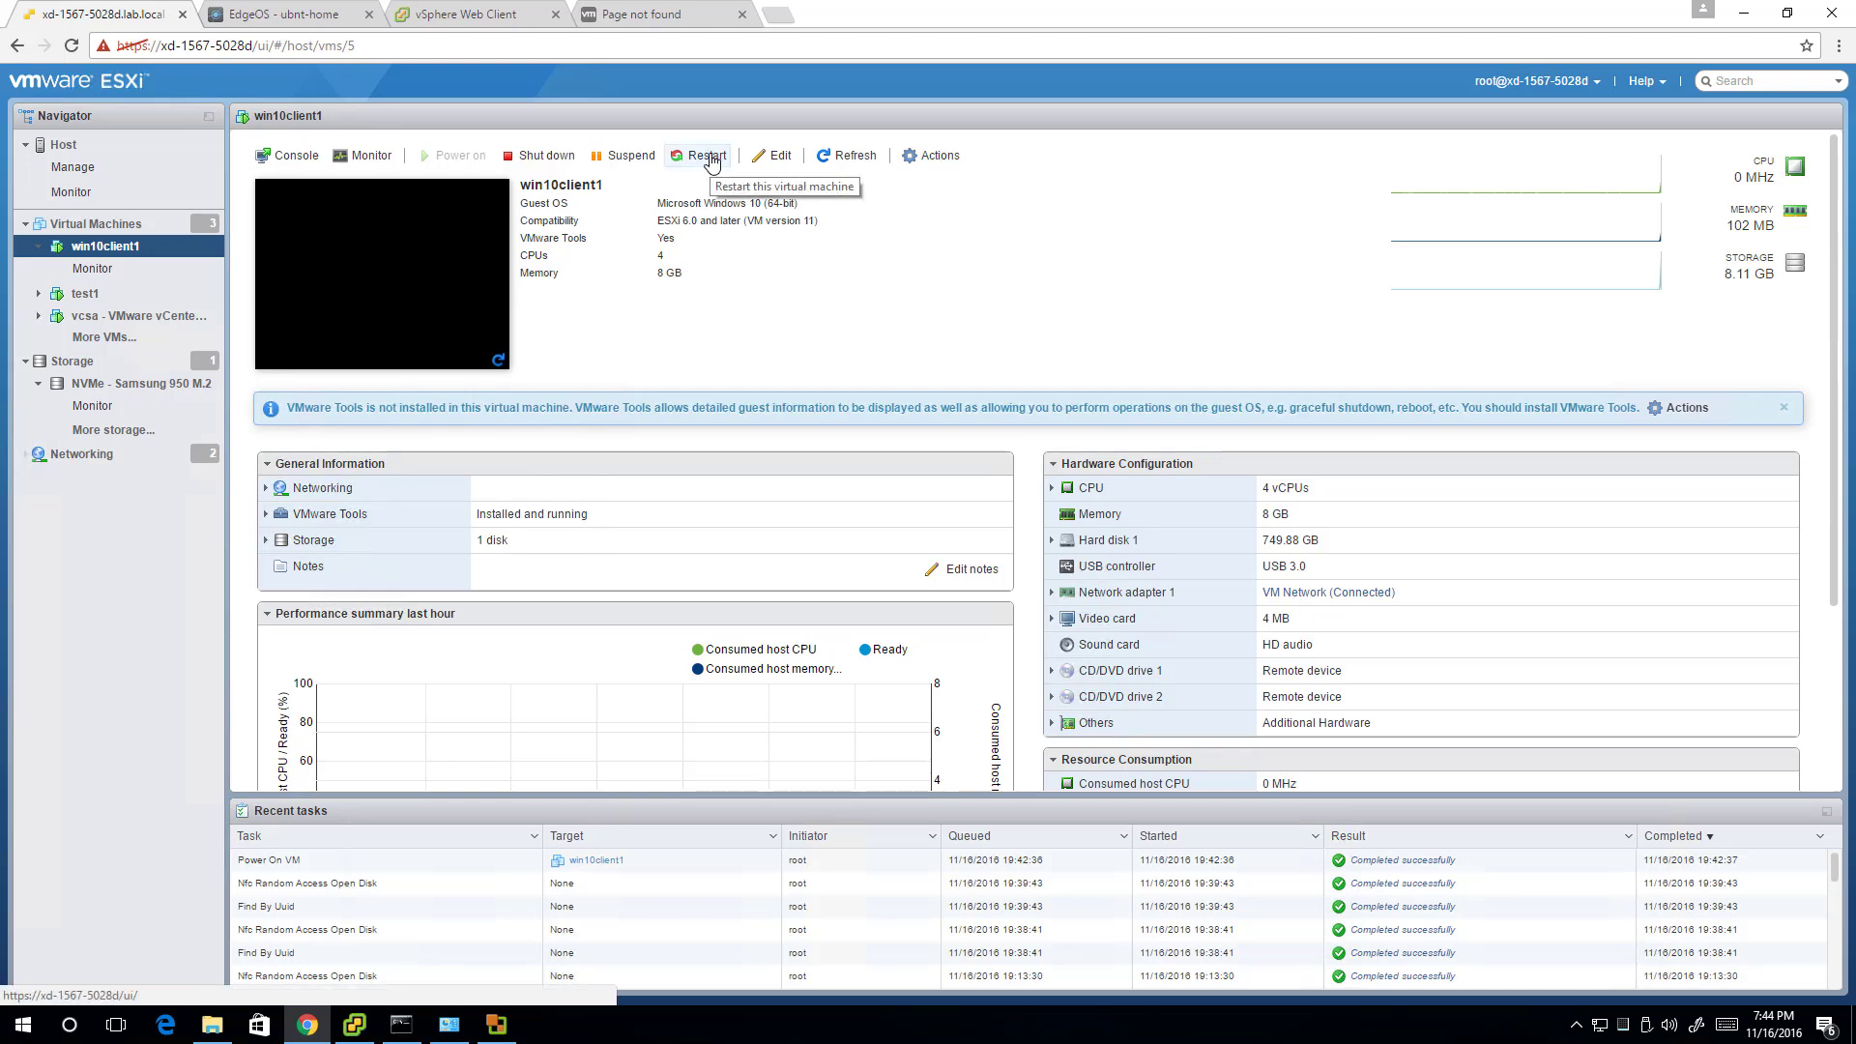
left_click(444, 315)
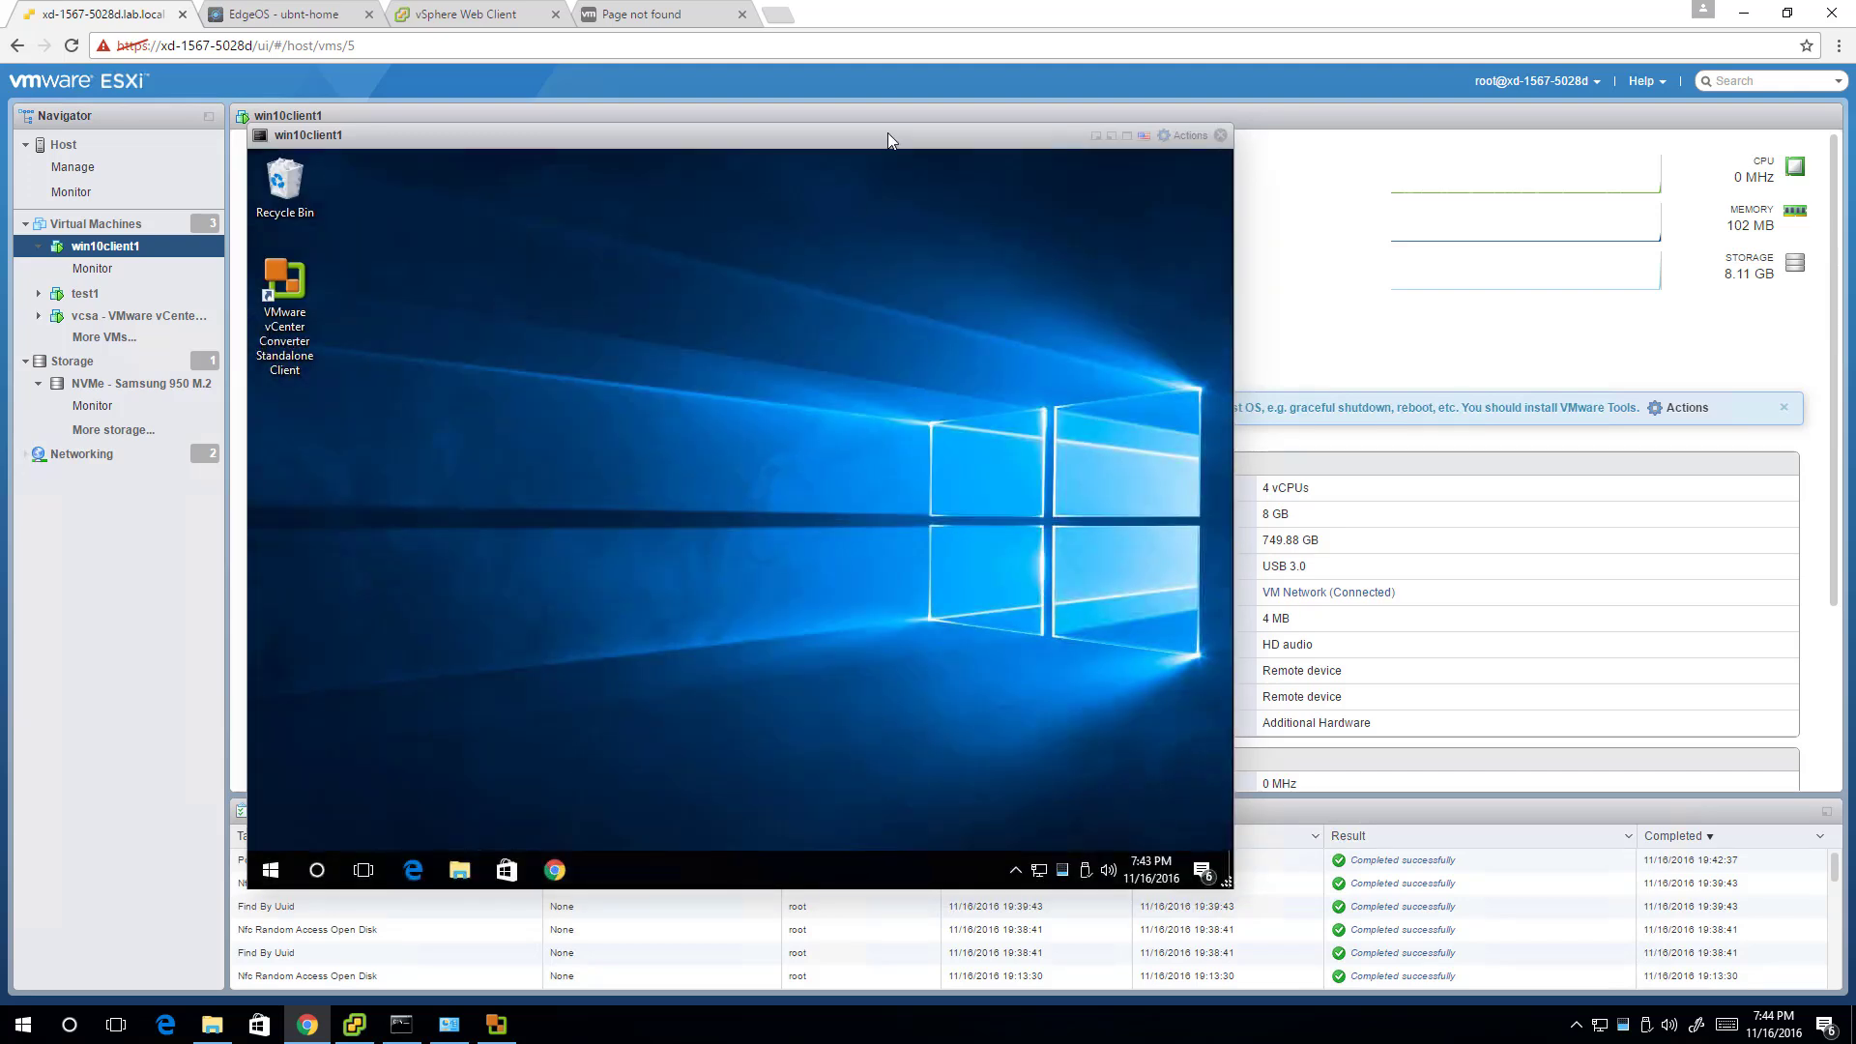
left_click_drag(887, 132, 880, 152)
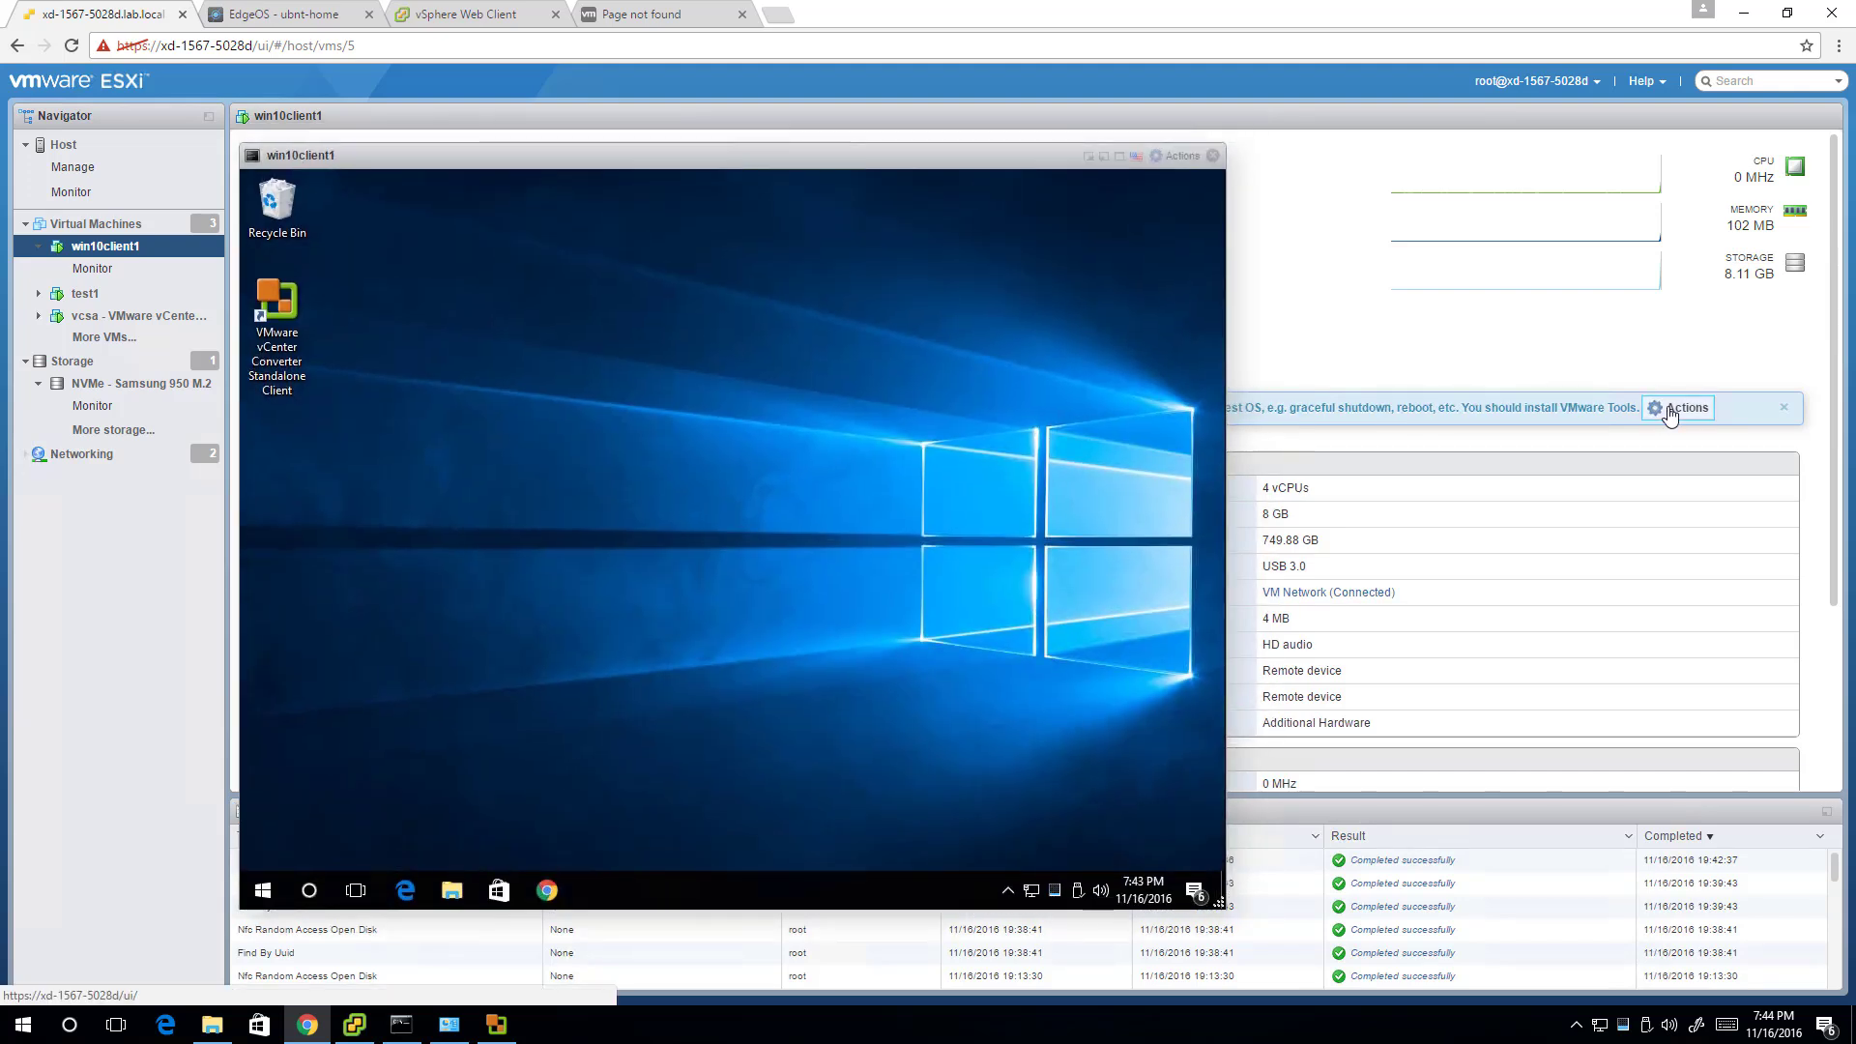
left_click(1670, 411)
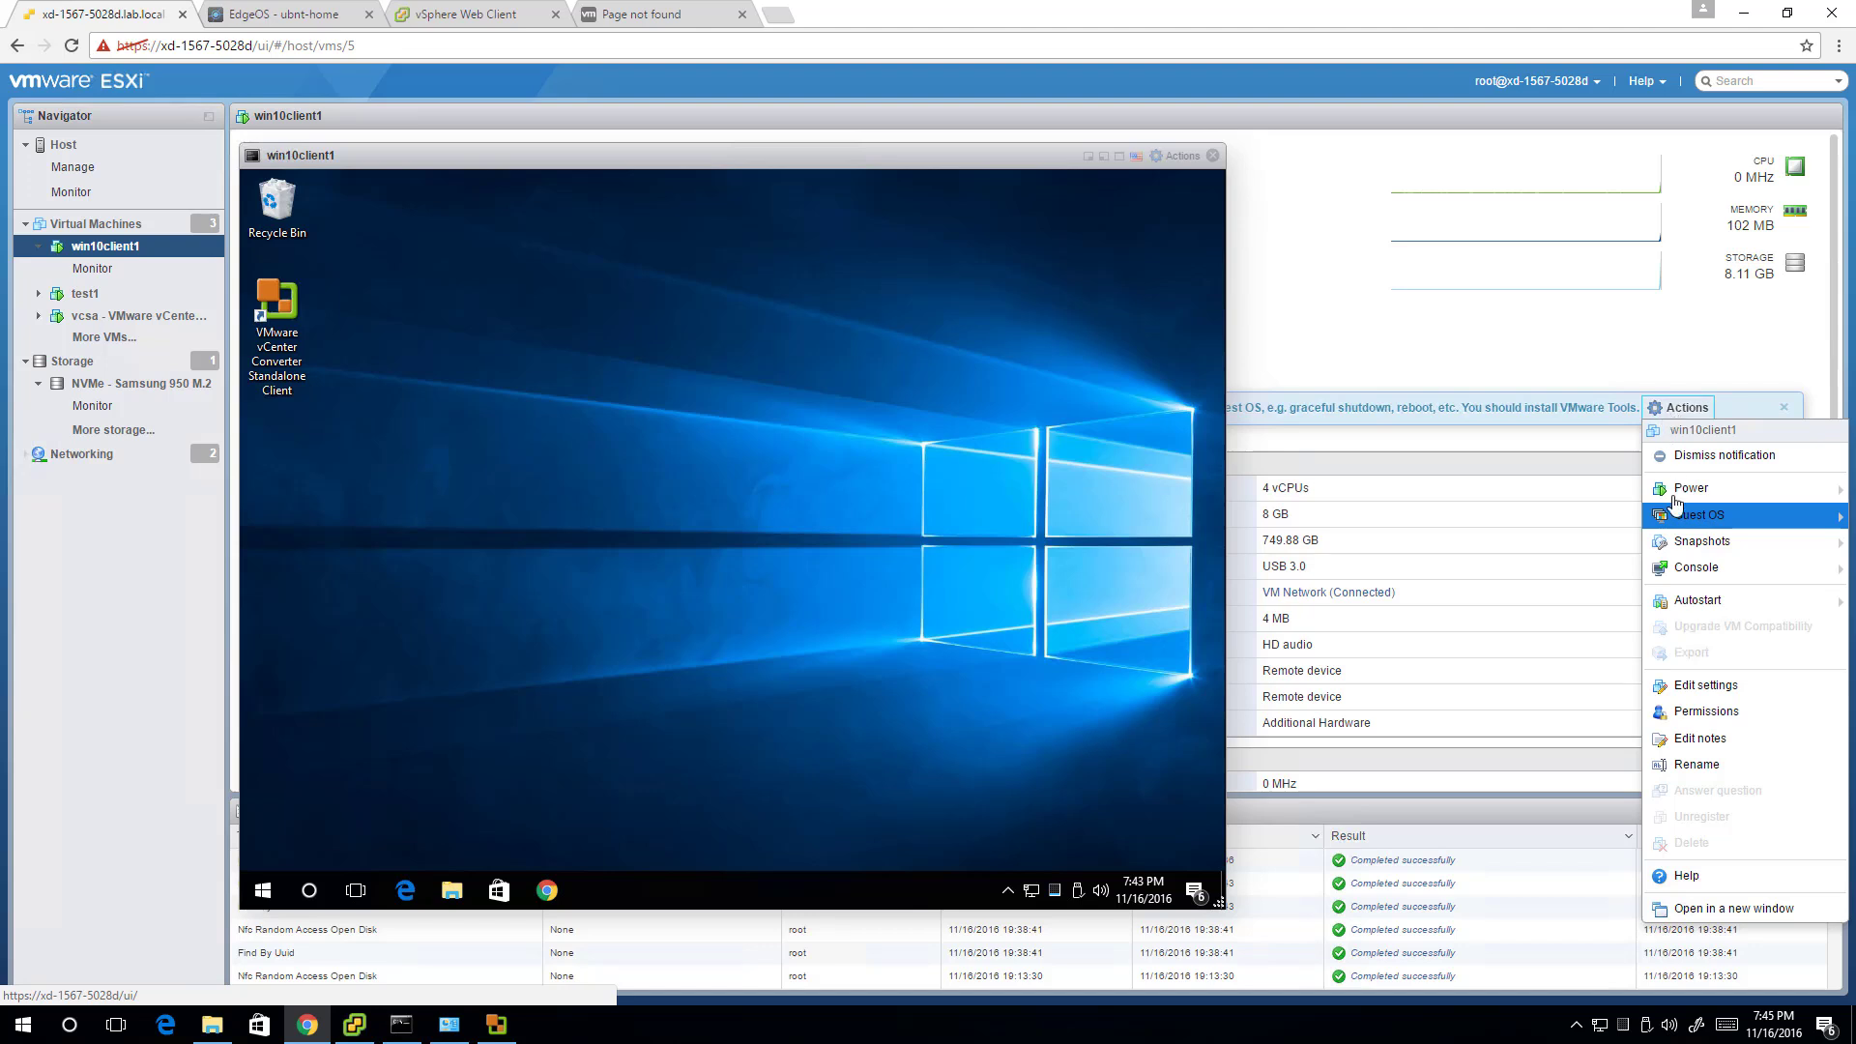
mouse_move(1675, 519)
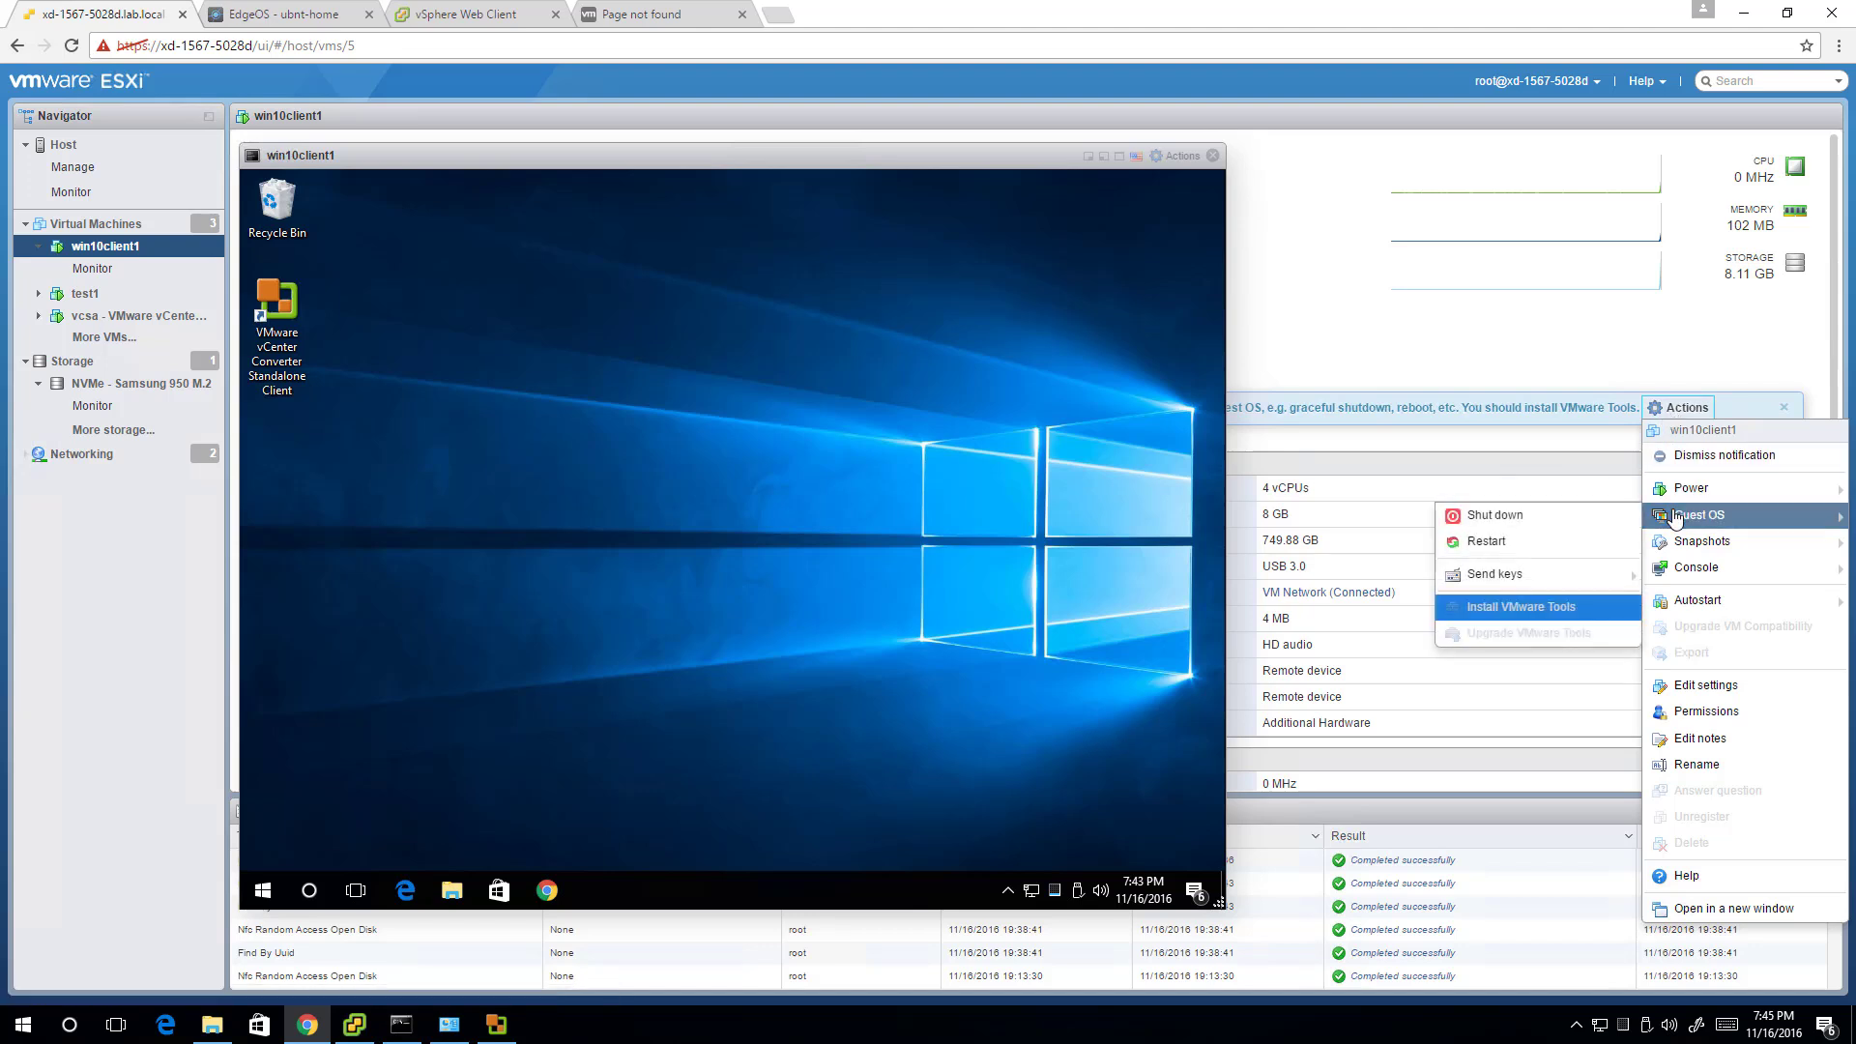
left_click(1519, 606)
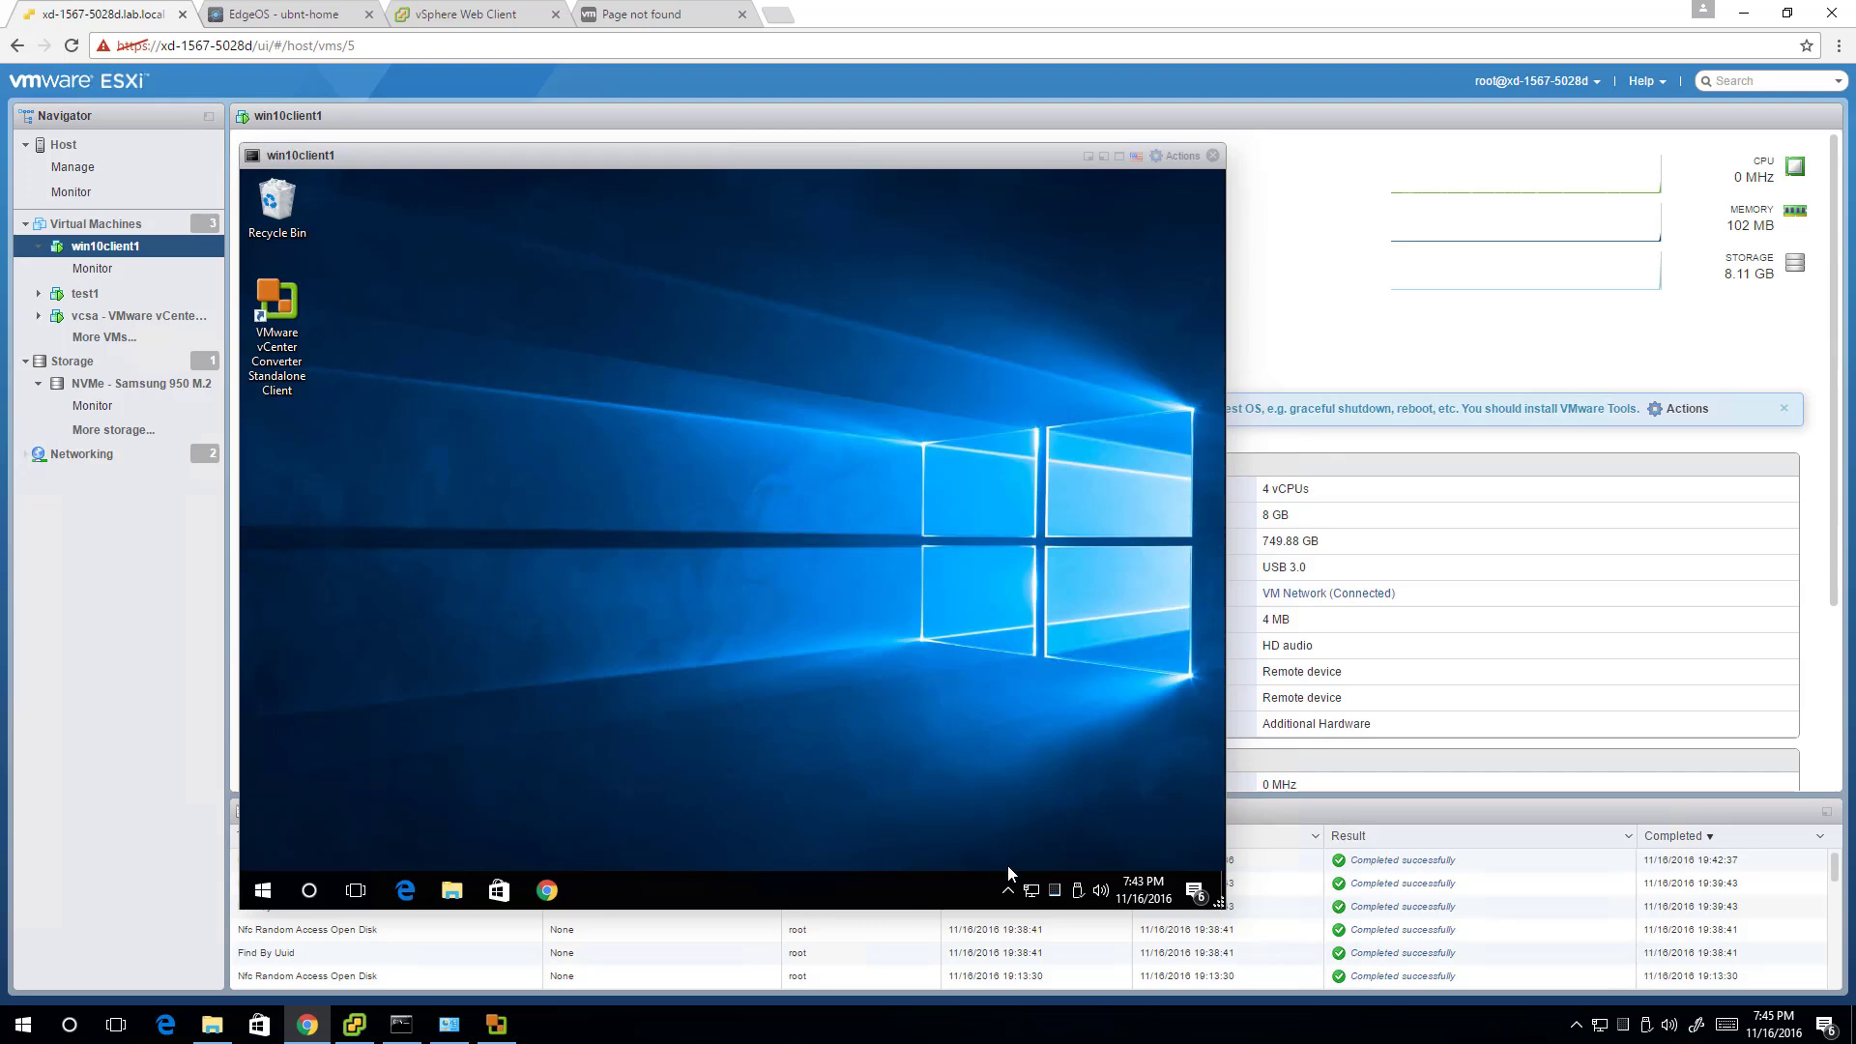
Step: Check the guest's network adapters in Network and Sharing Center, then close those windows
right_click(1031, 891)
left_click(1039, 876)
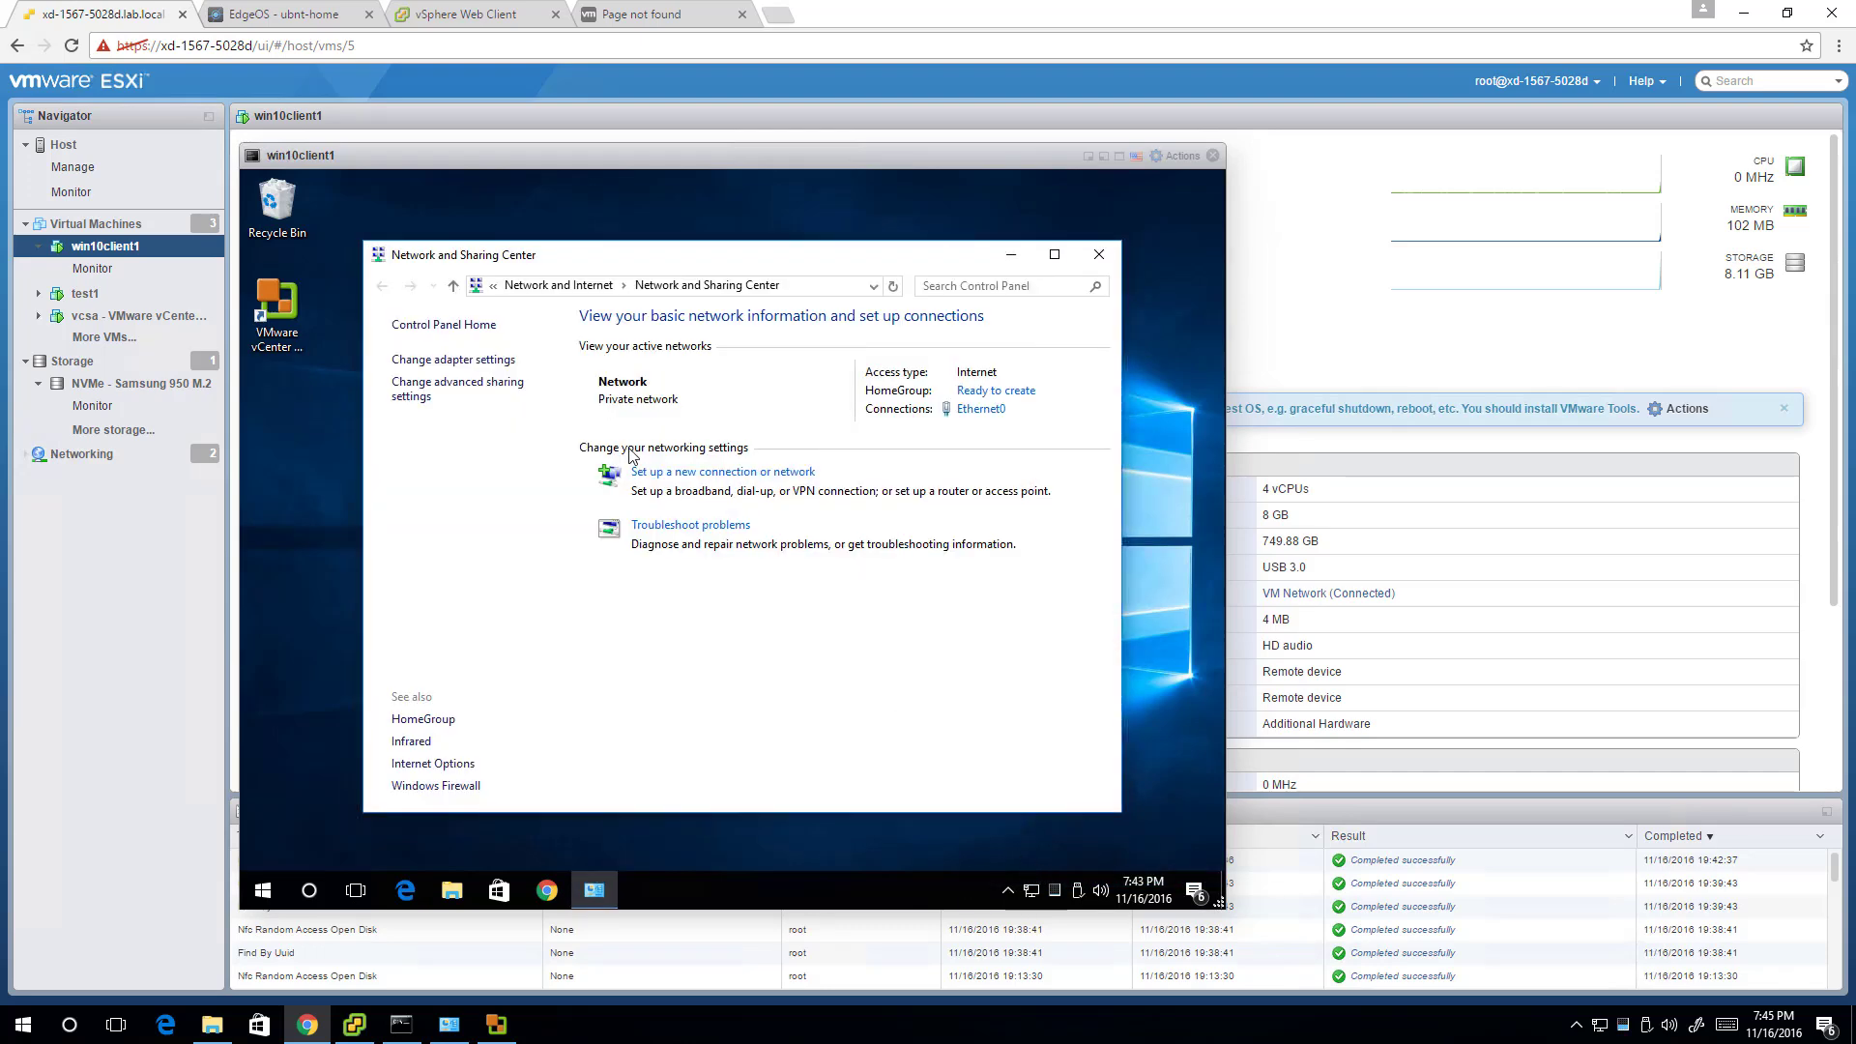
left_click(510, 361)
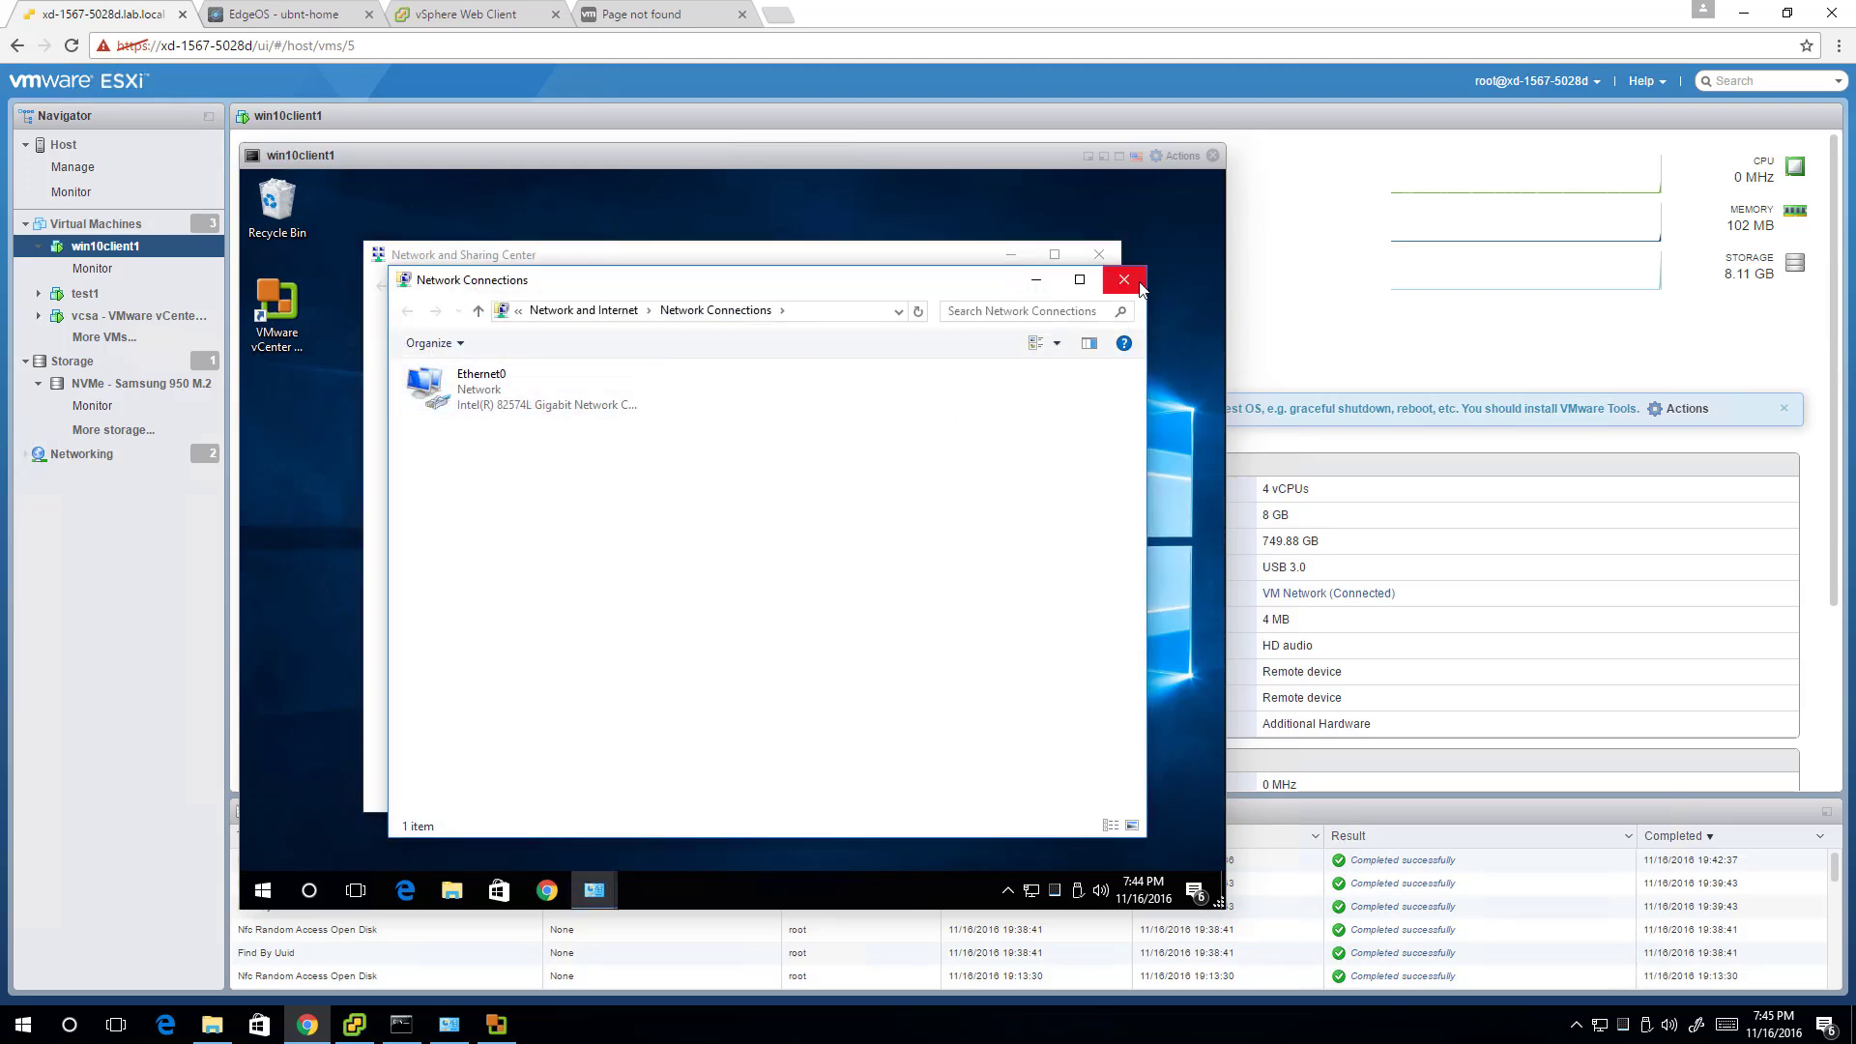
key("alt+F4")
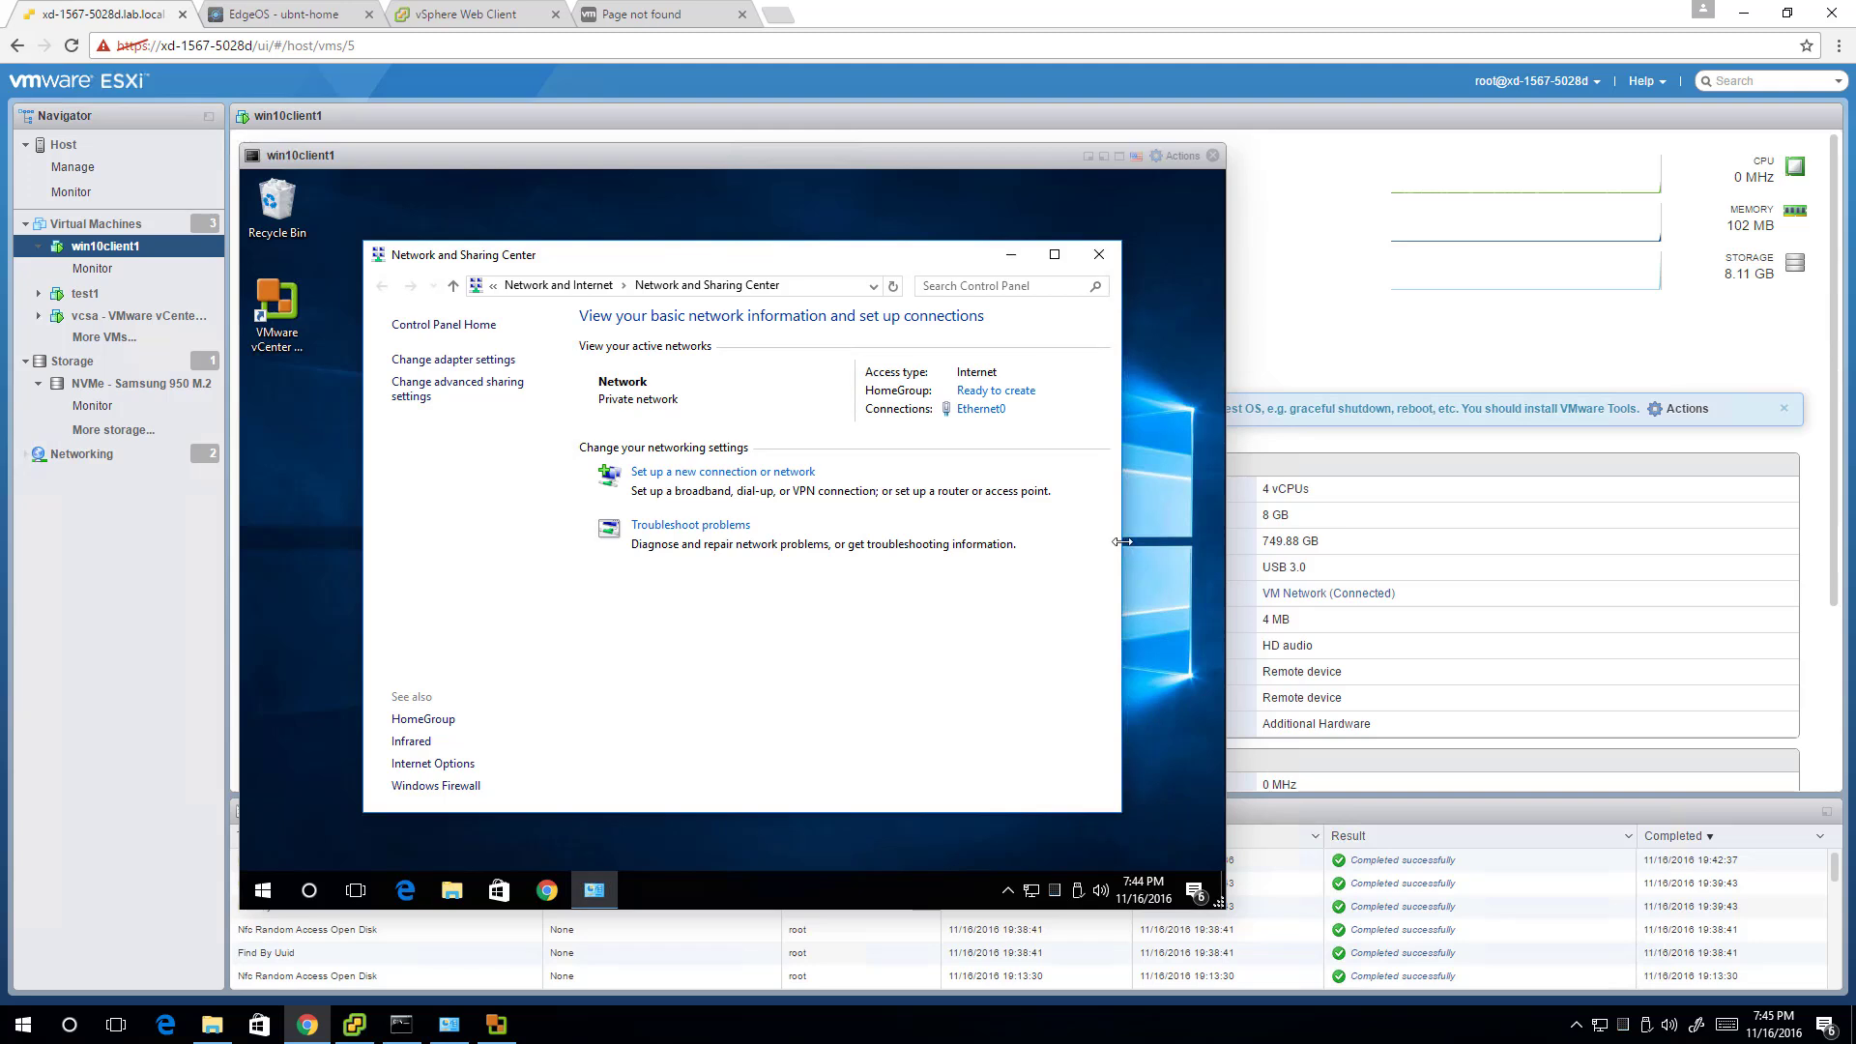
left_click(1099, 254)
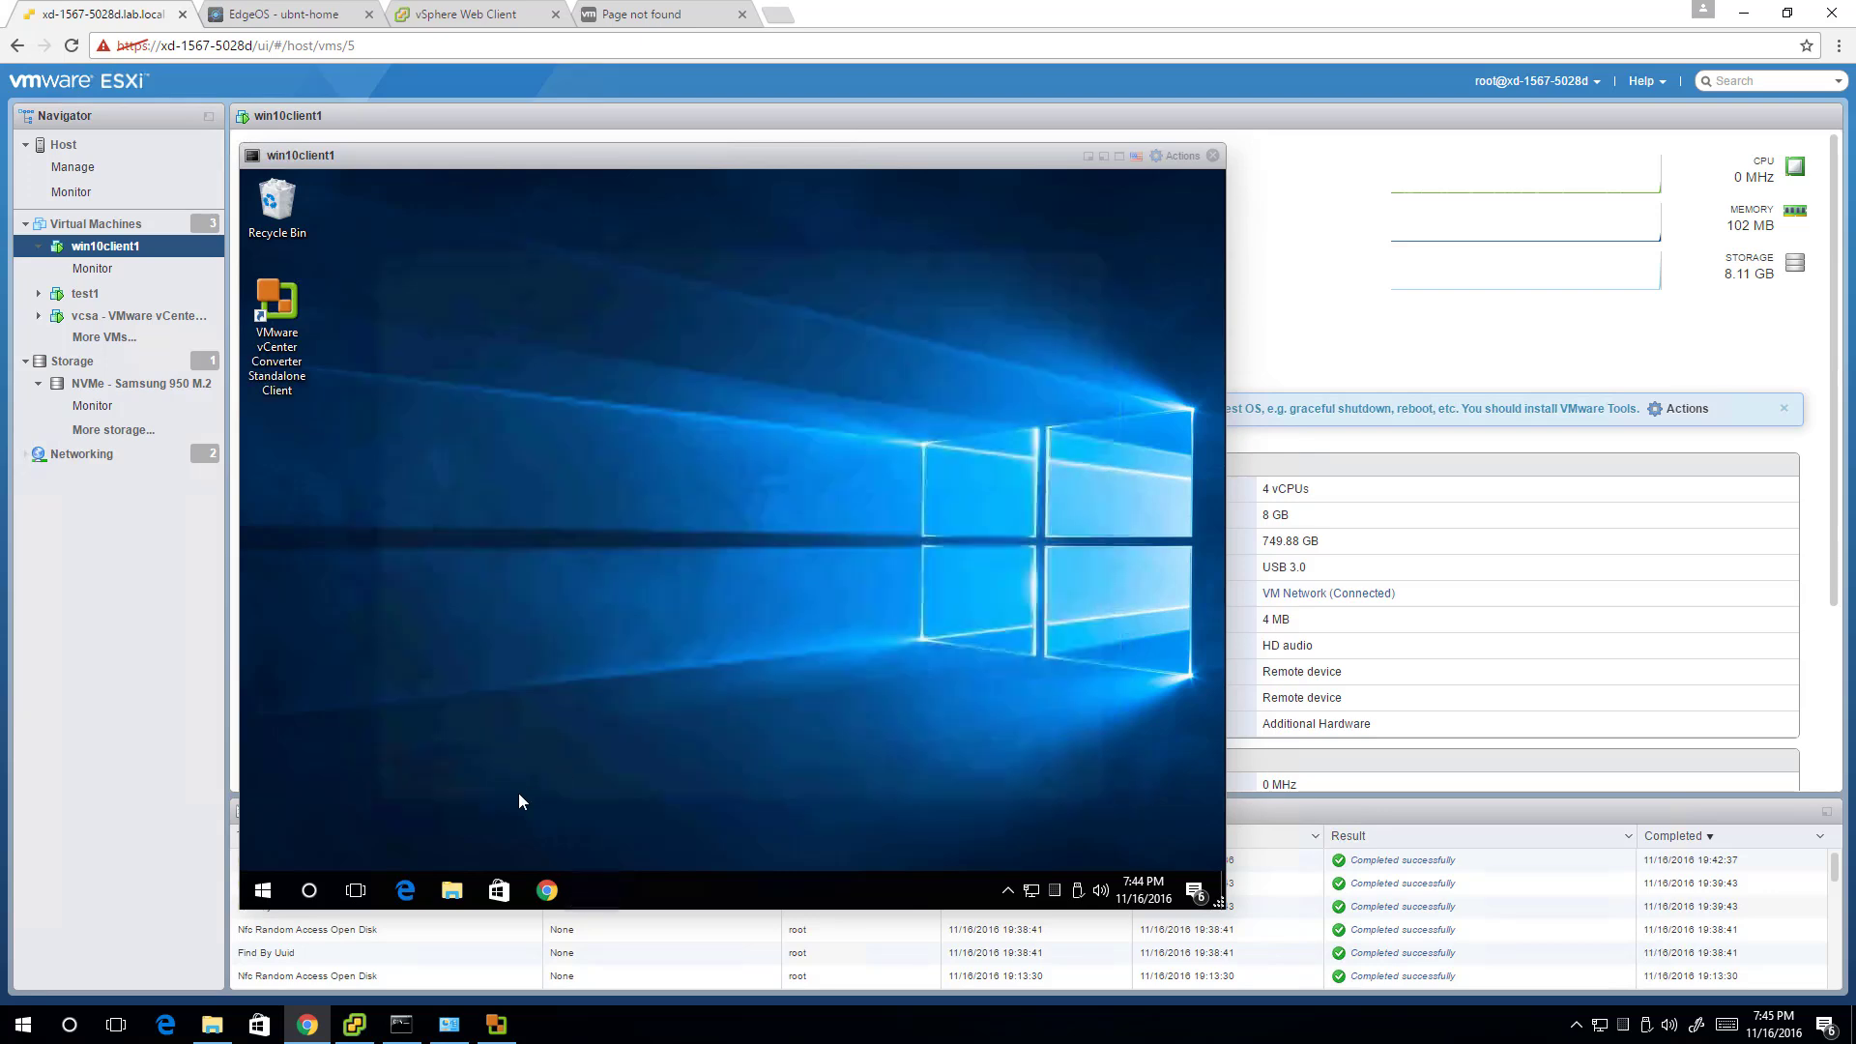
Step: Show the drives under This PC and try opening DVD drives E: and D:, dismissing both eject errors
left_click(451, 889)
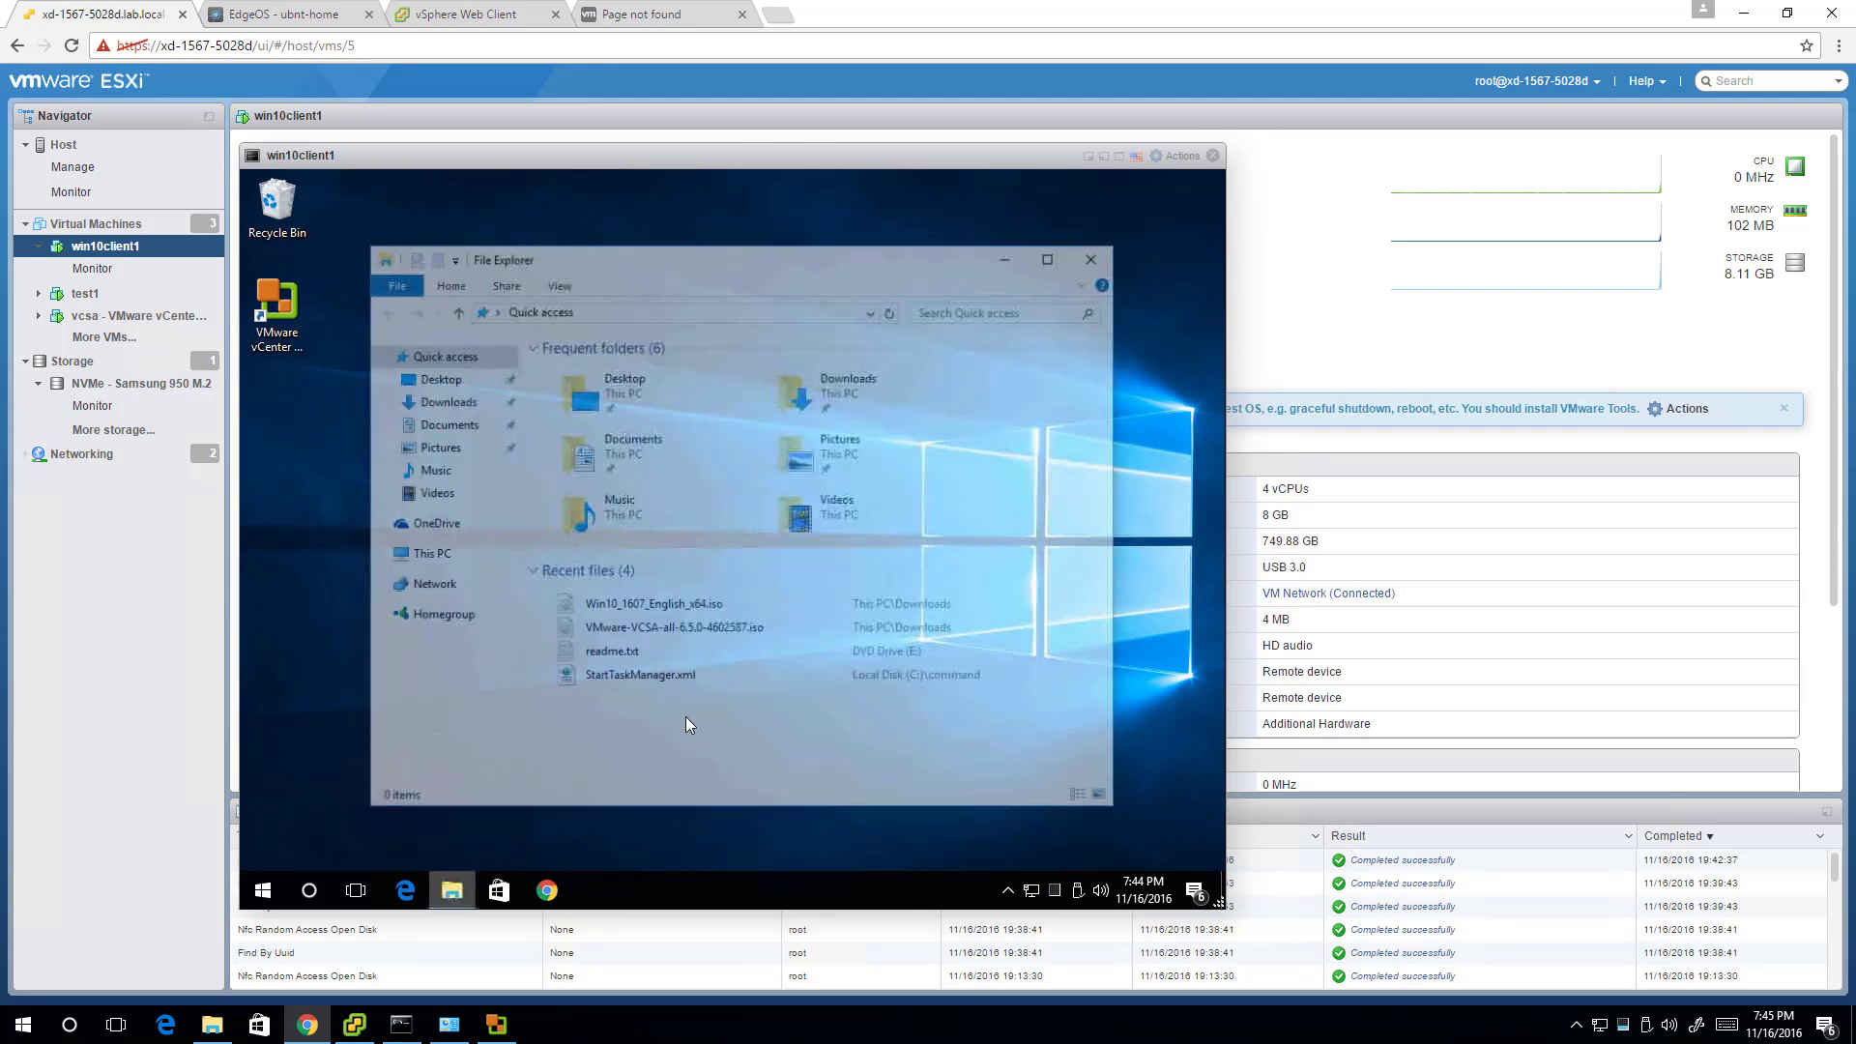
left_click(433, 558)
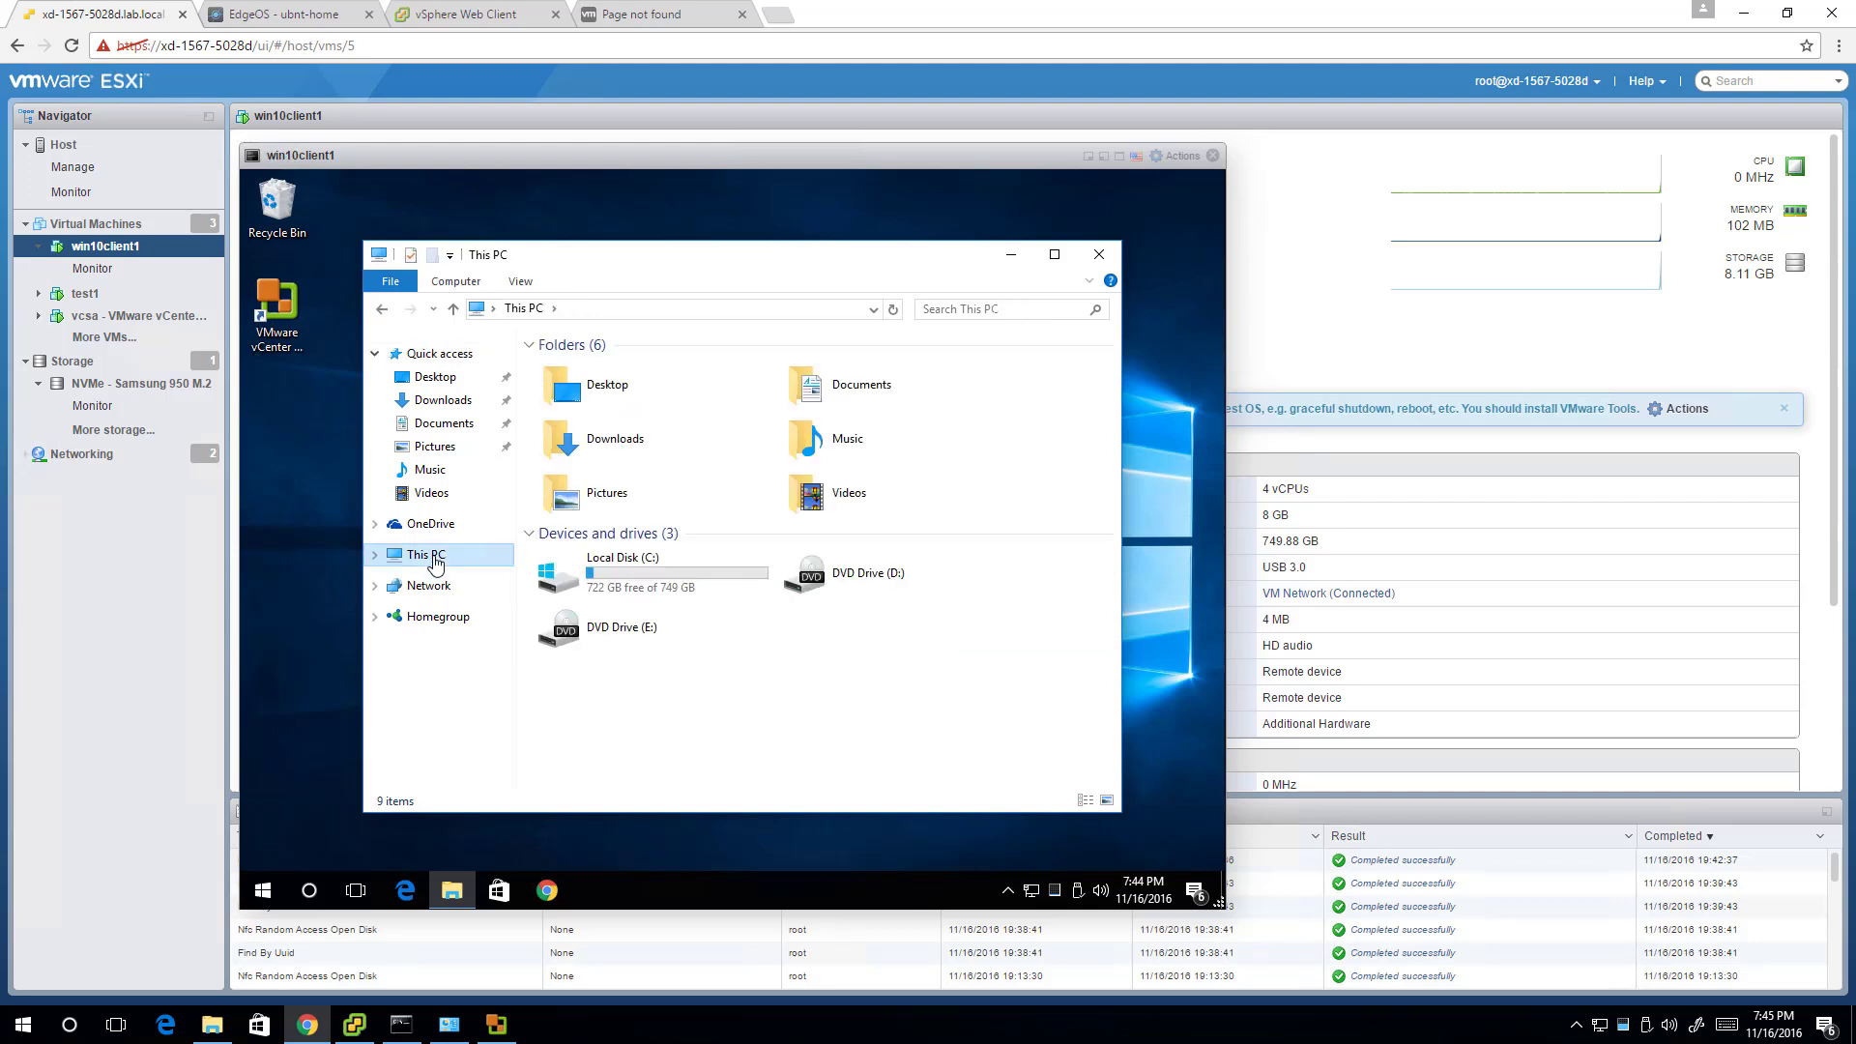
left_click(590, 632)
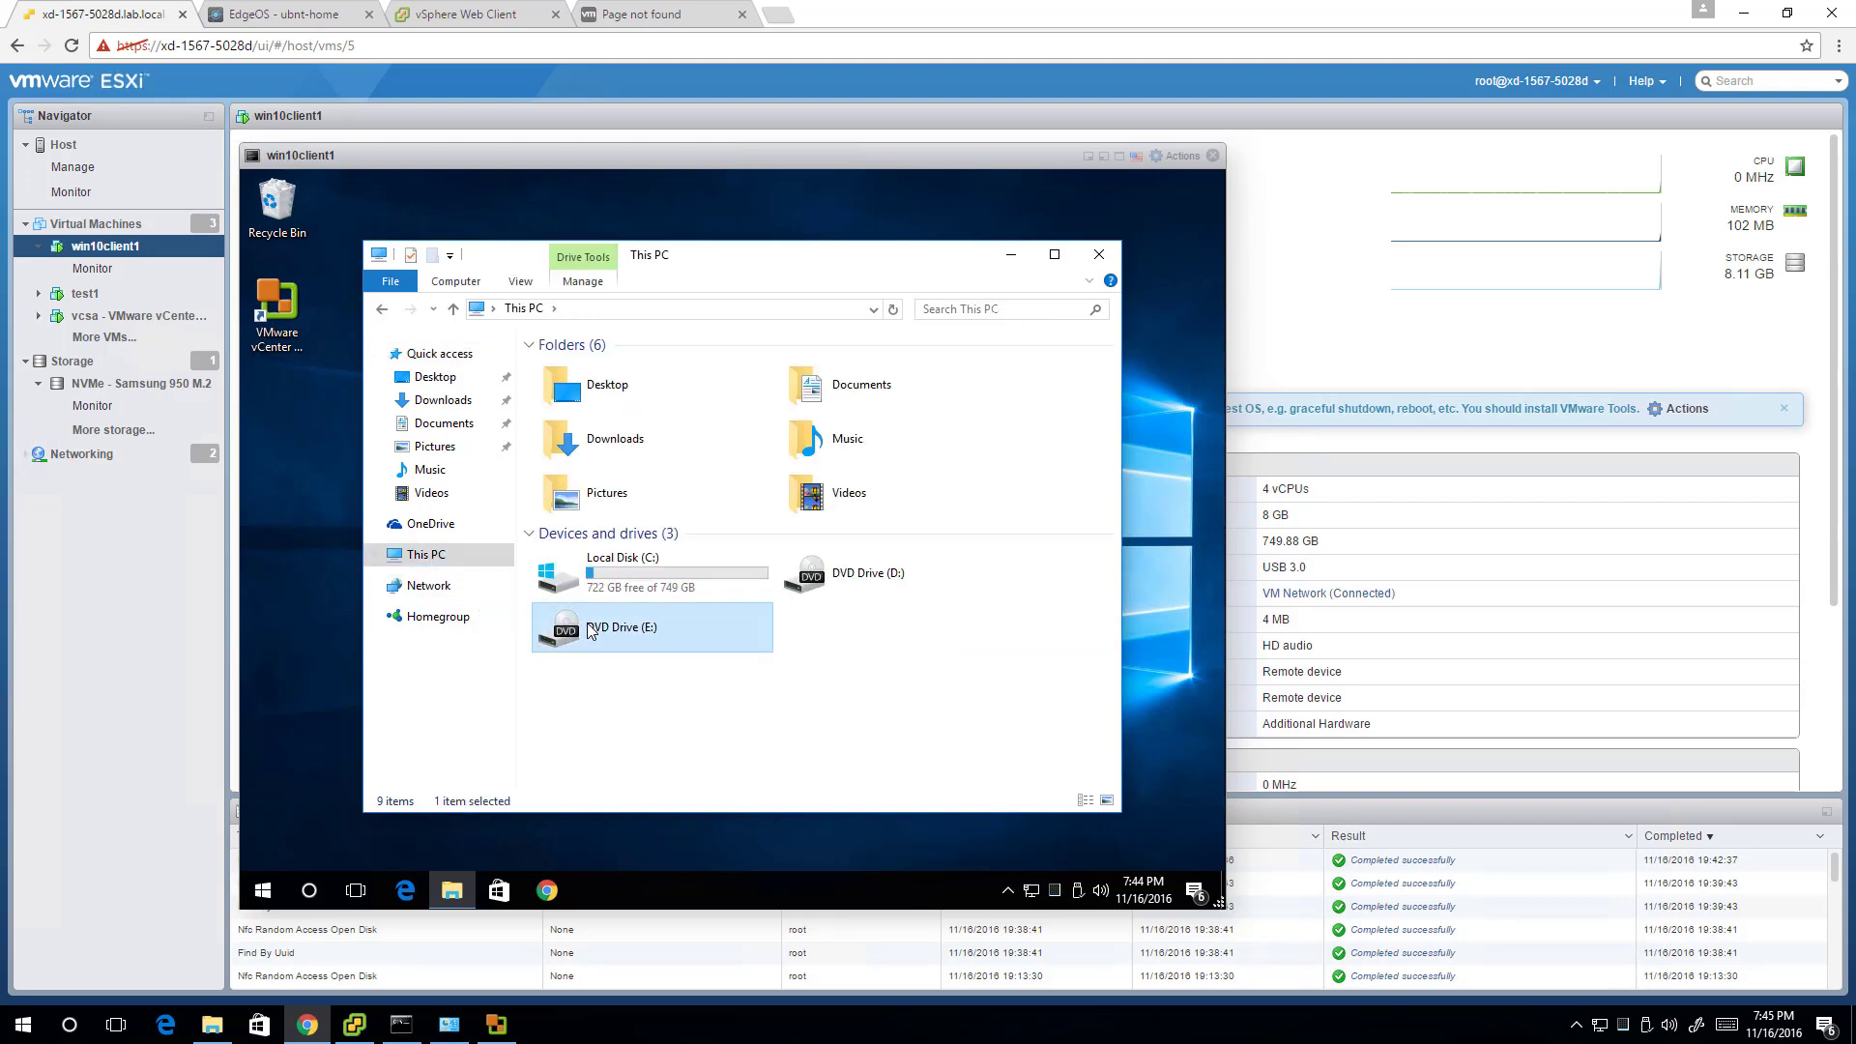
double_click(590, 632)
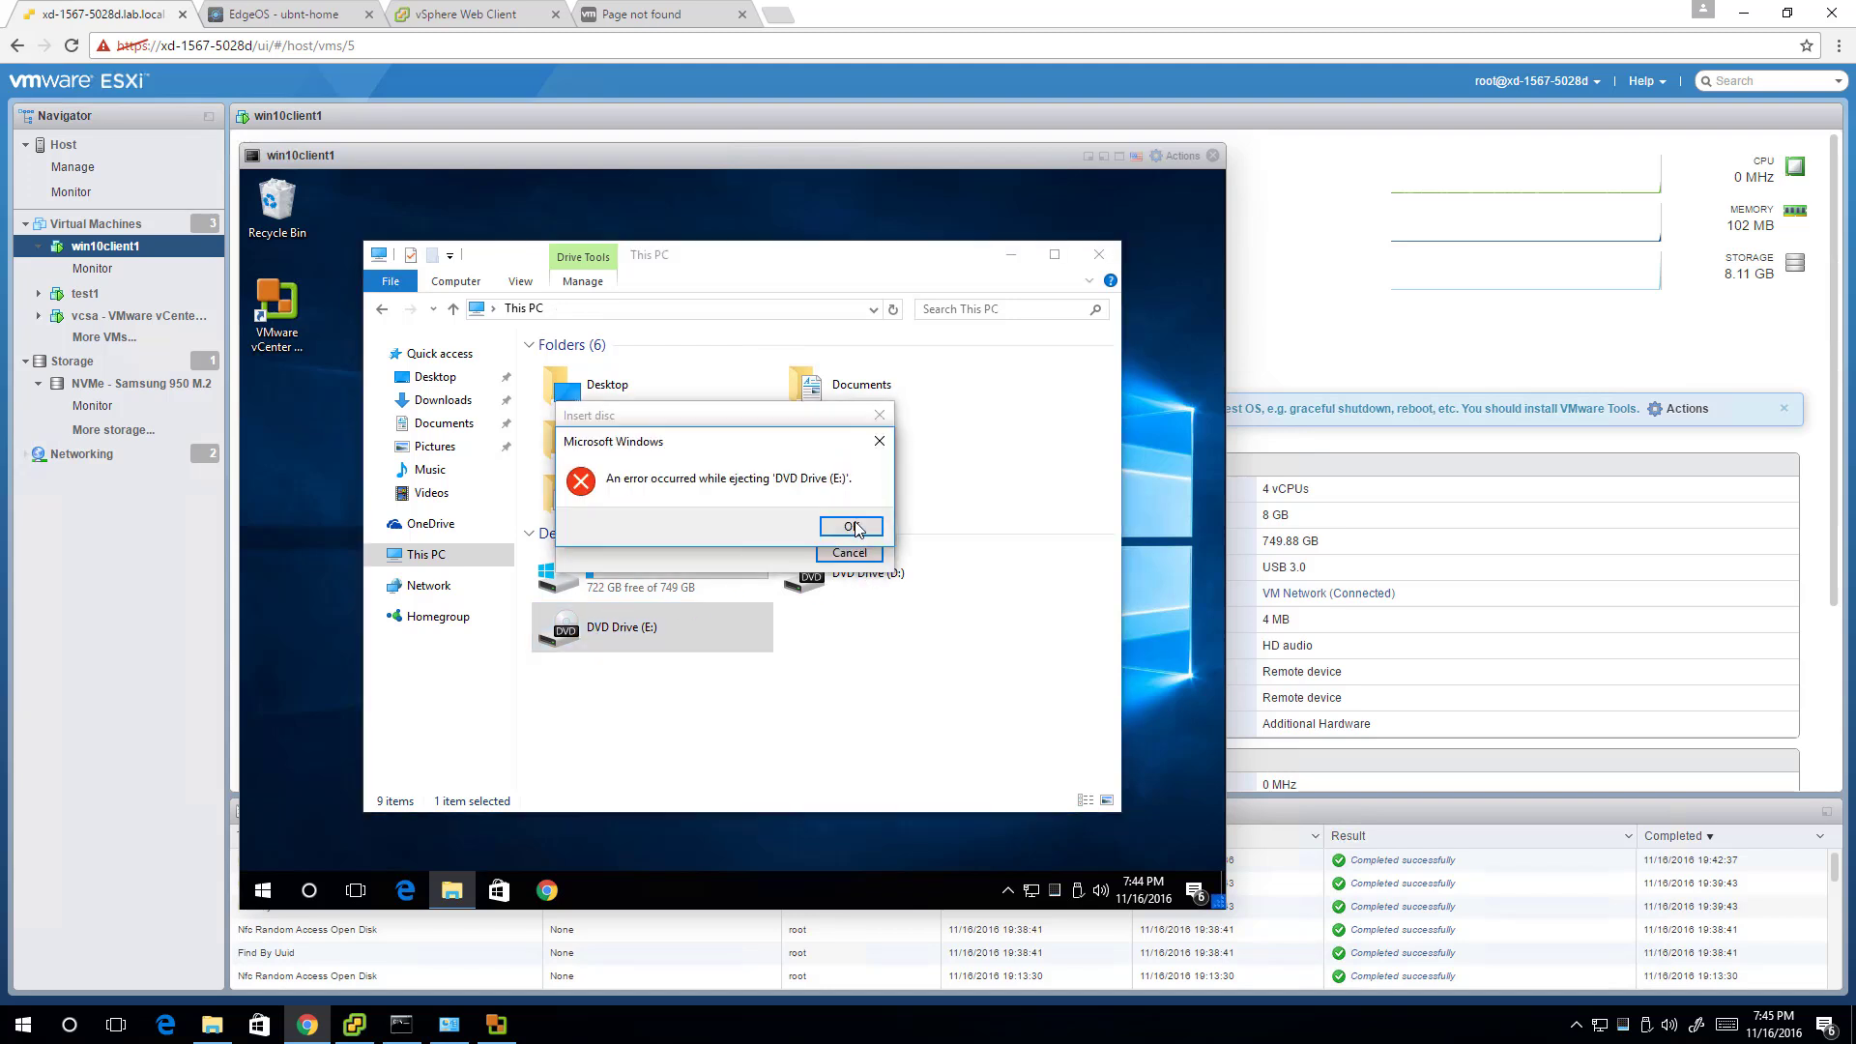
left_click(855, 531)
left_click(847, 667)
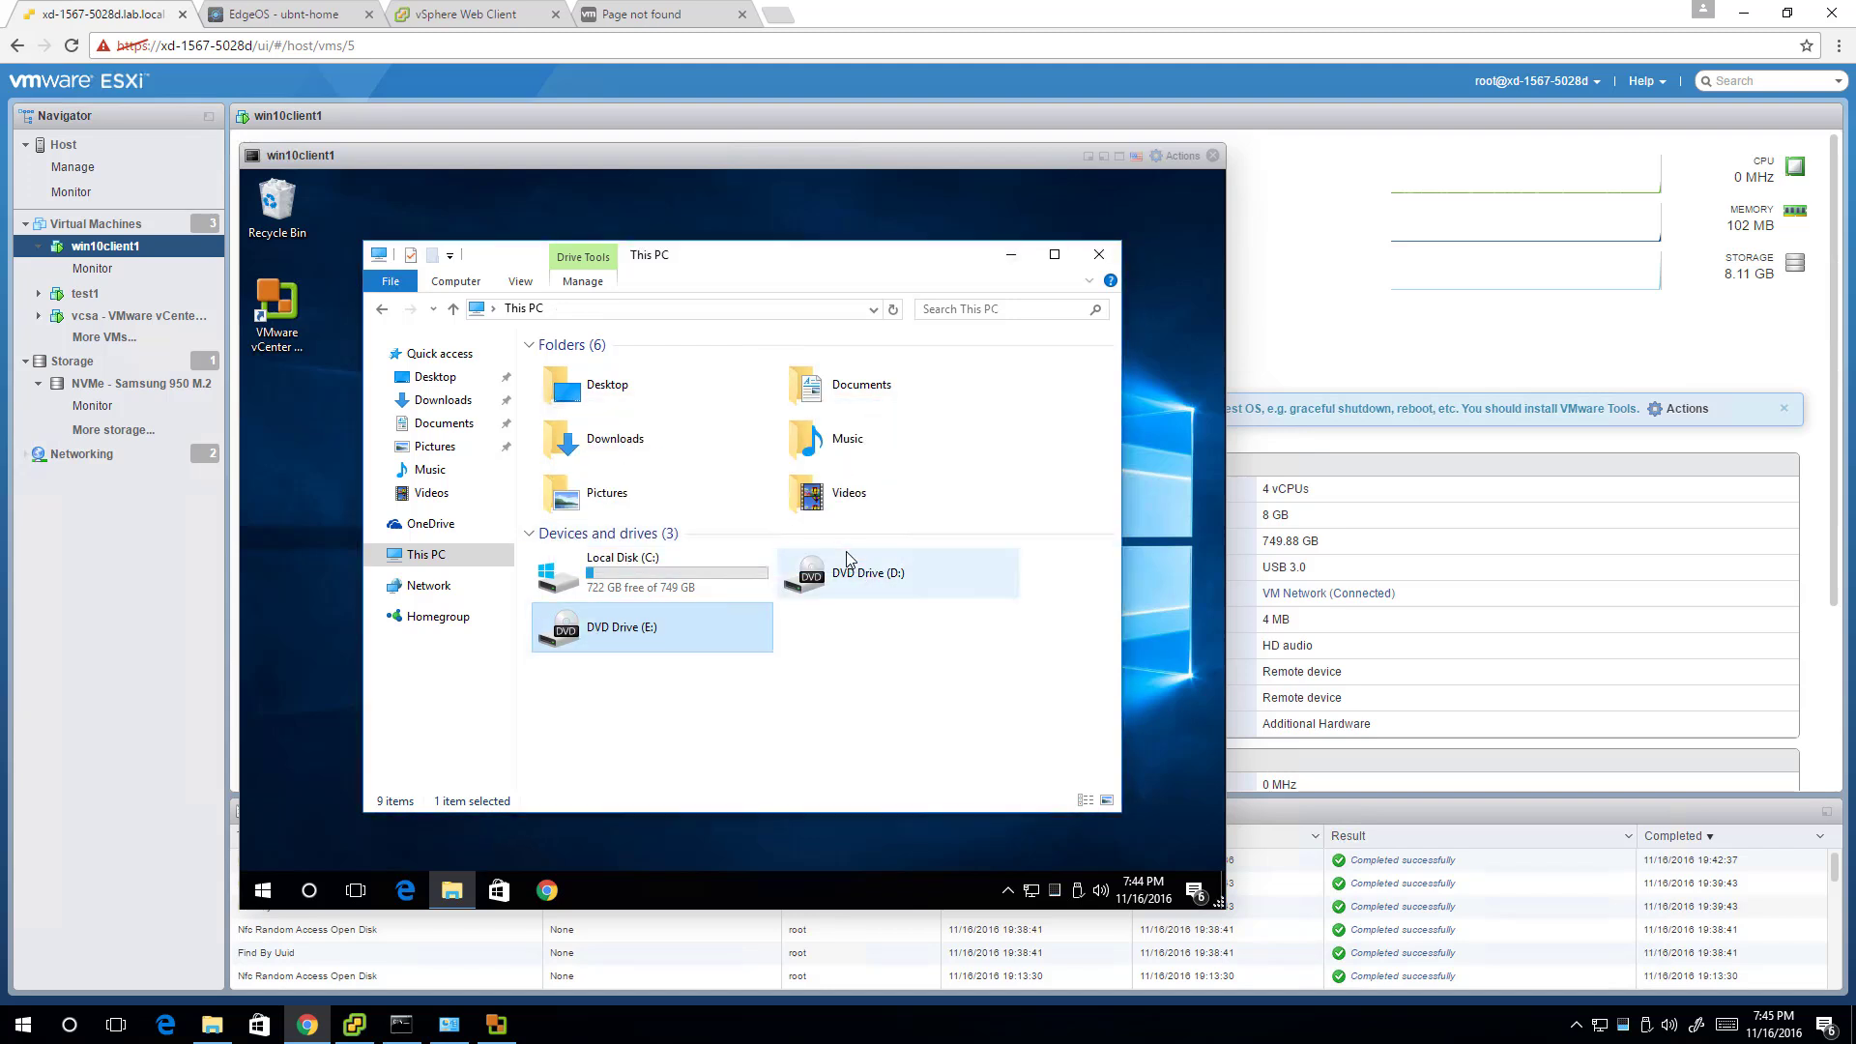
double_click(850, 574)
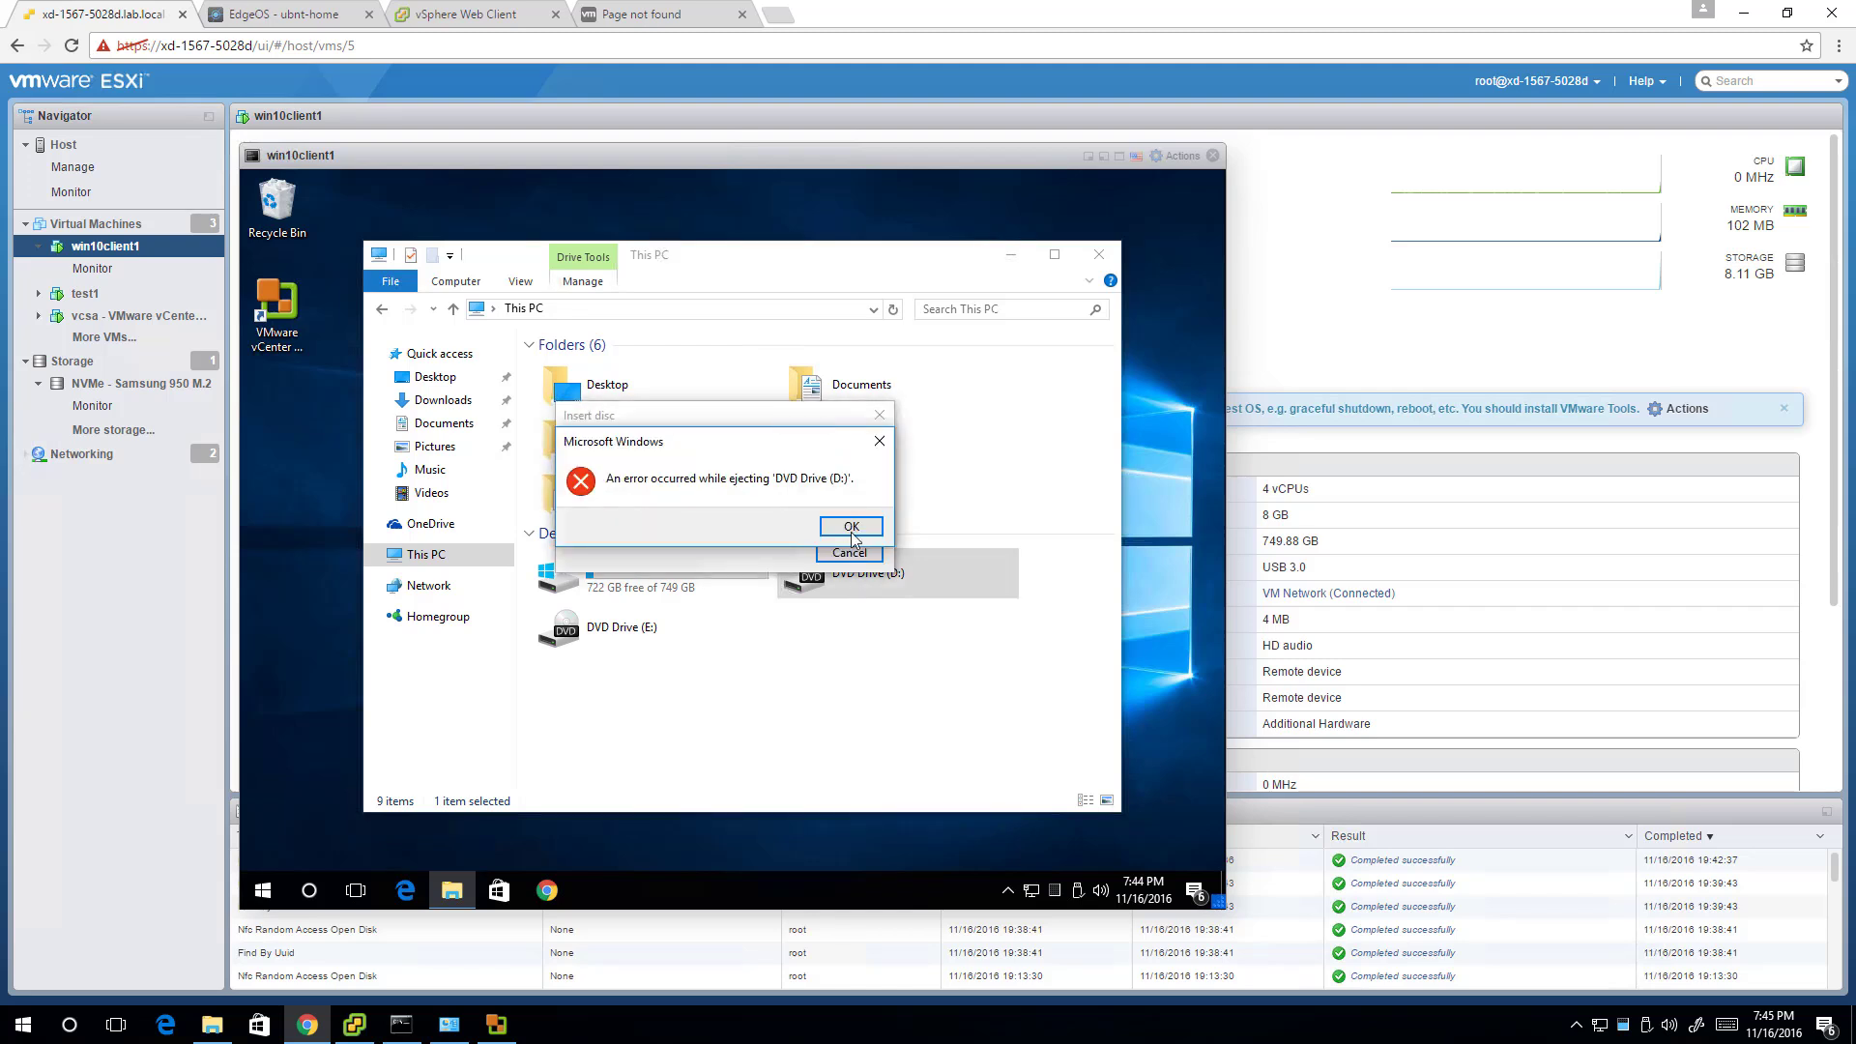
left_click(852, 529)
left_click(850, 554)
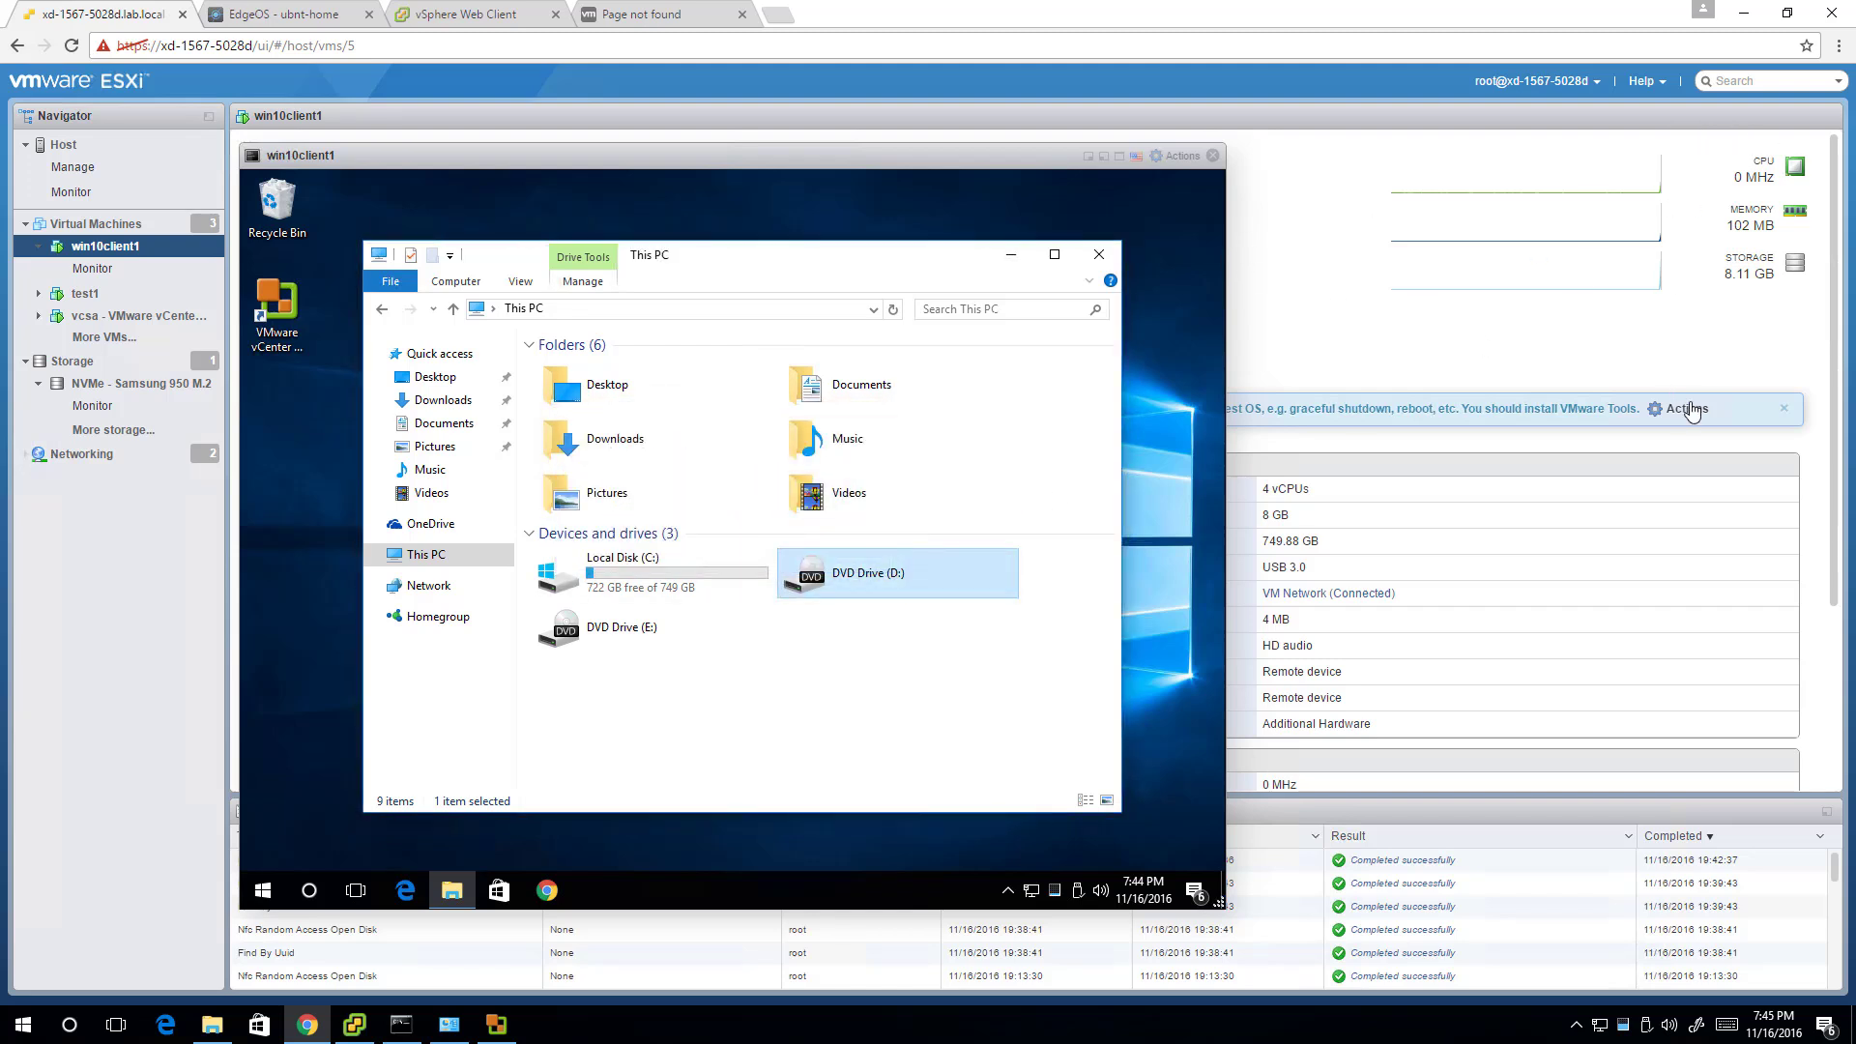
Step: Move the console aside and check the Guest OS actions for the VMware Tools notice
left_click_drag(1024, 162, 1129, 384)
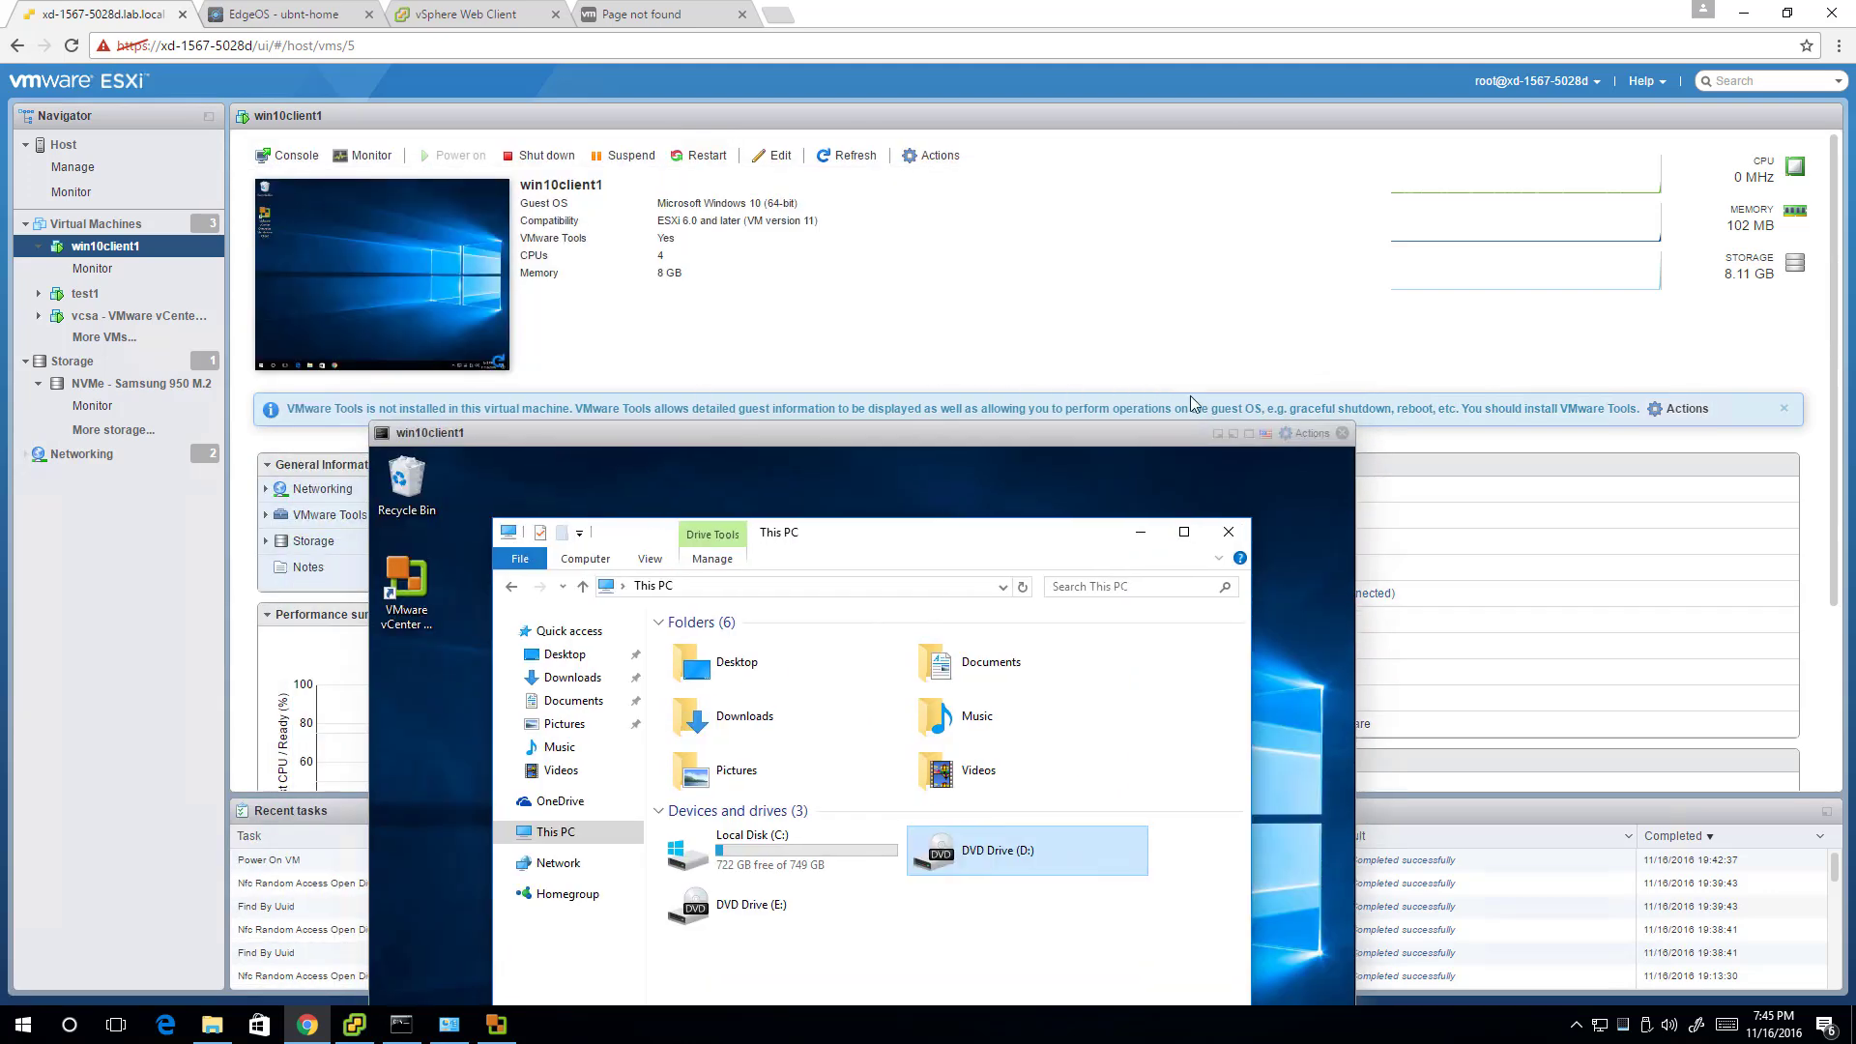
left_click(1687, 410)
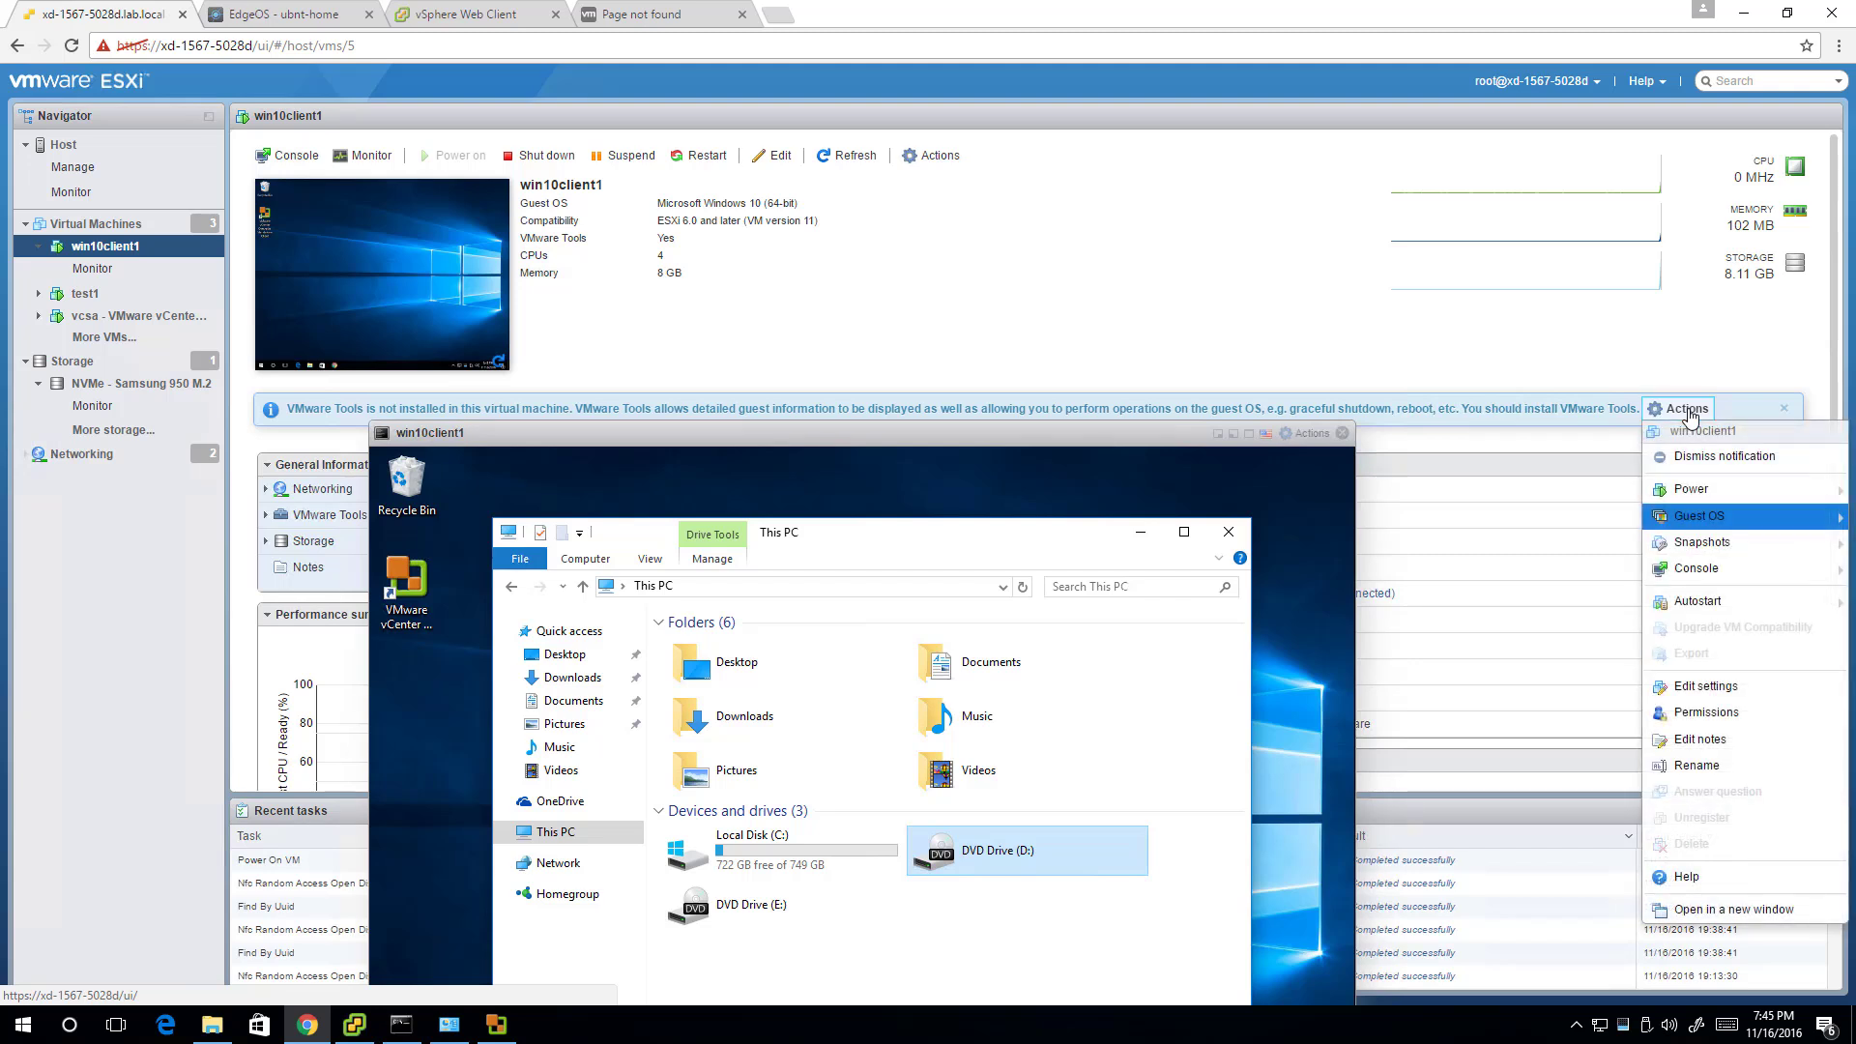
mouse_move(1698, 515)
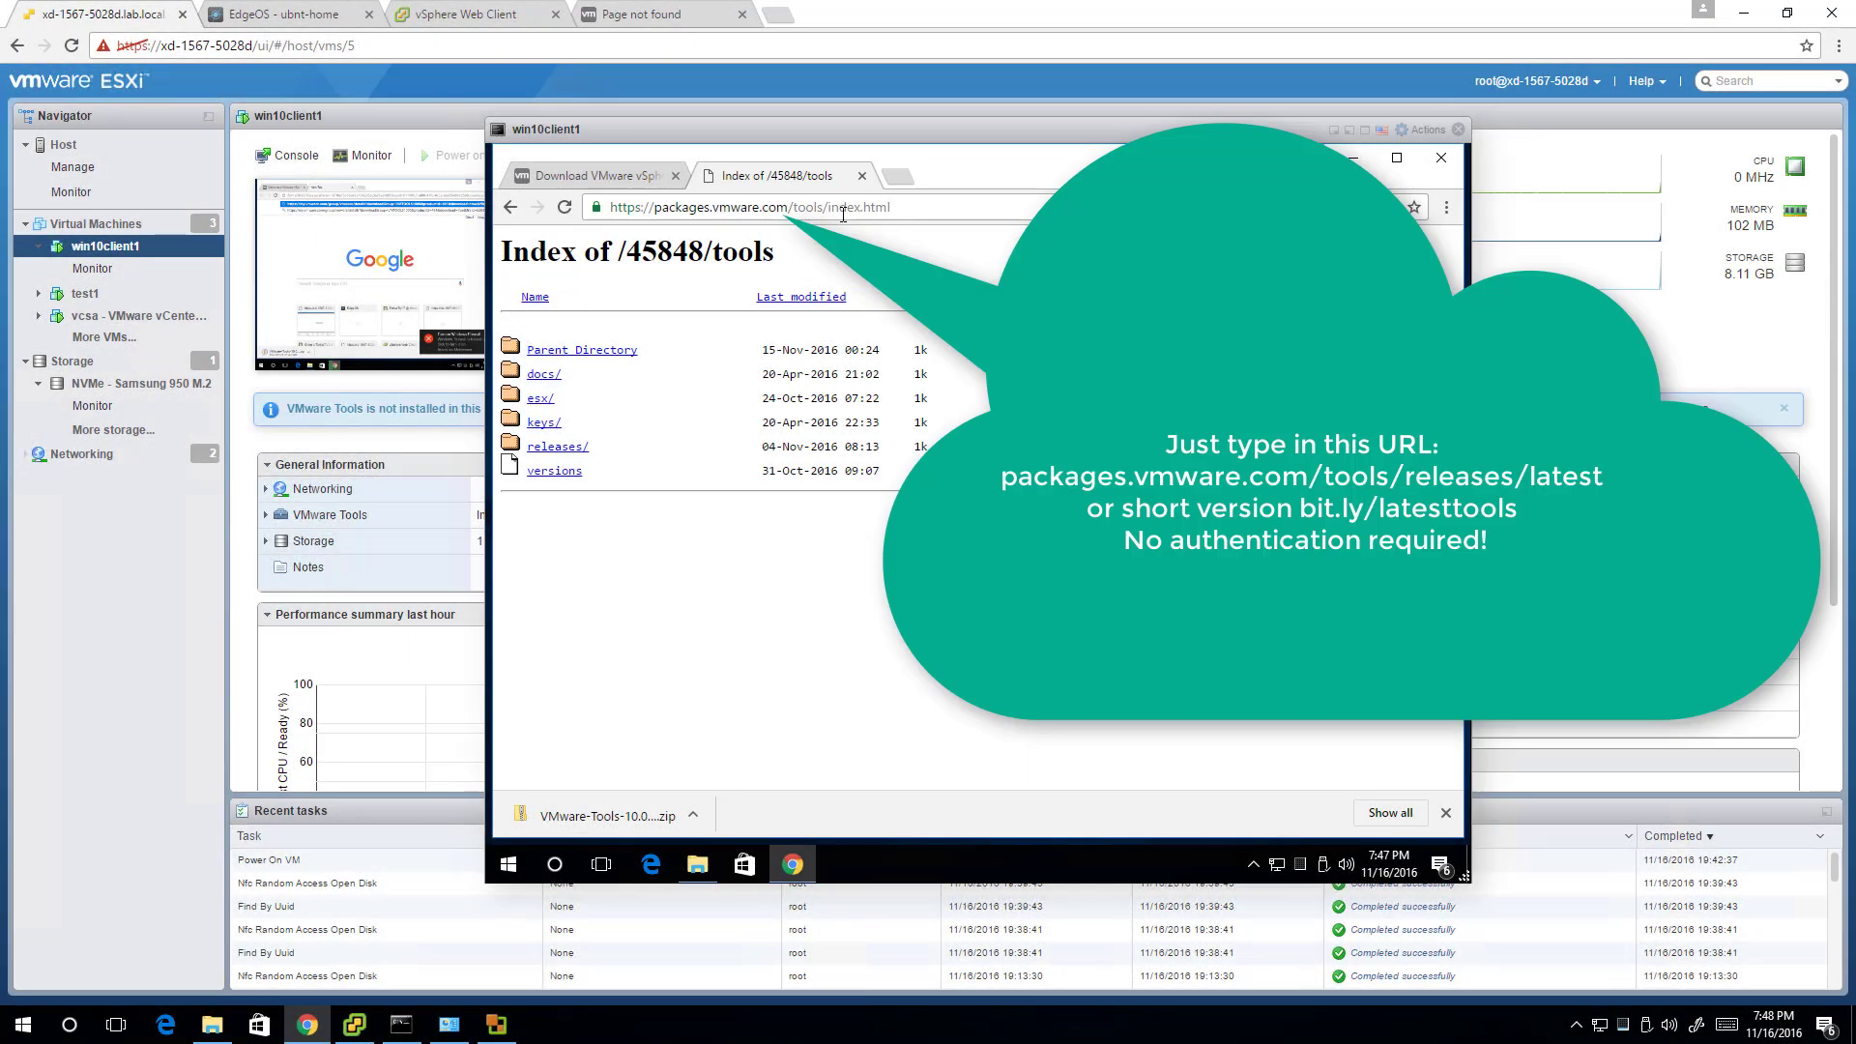
Step: Browse to releases/10.1.0/windows/x64 and download the 45.4 MB VMware-tools exe
left_click(569, 451)
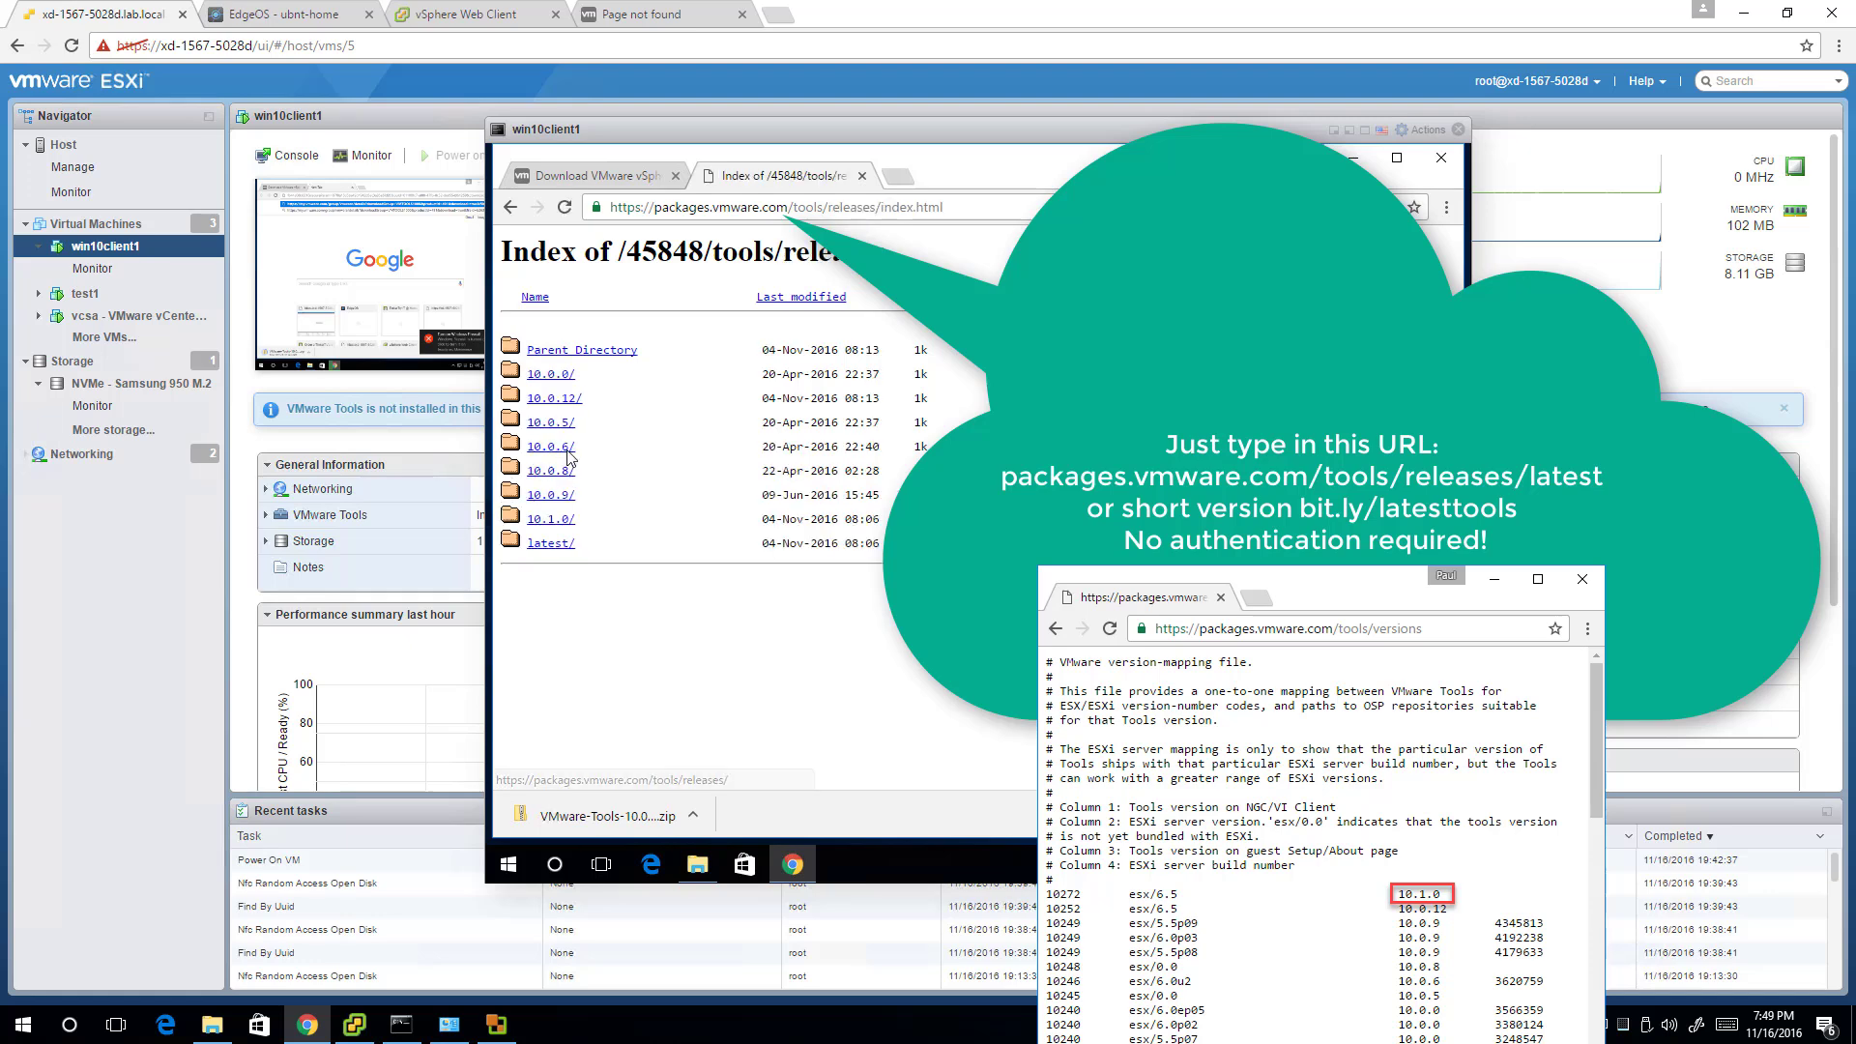
left_click(551, 520)
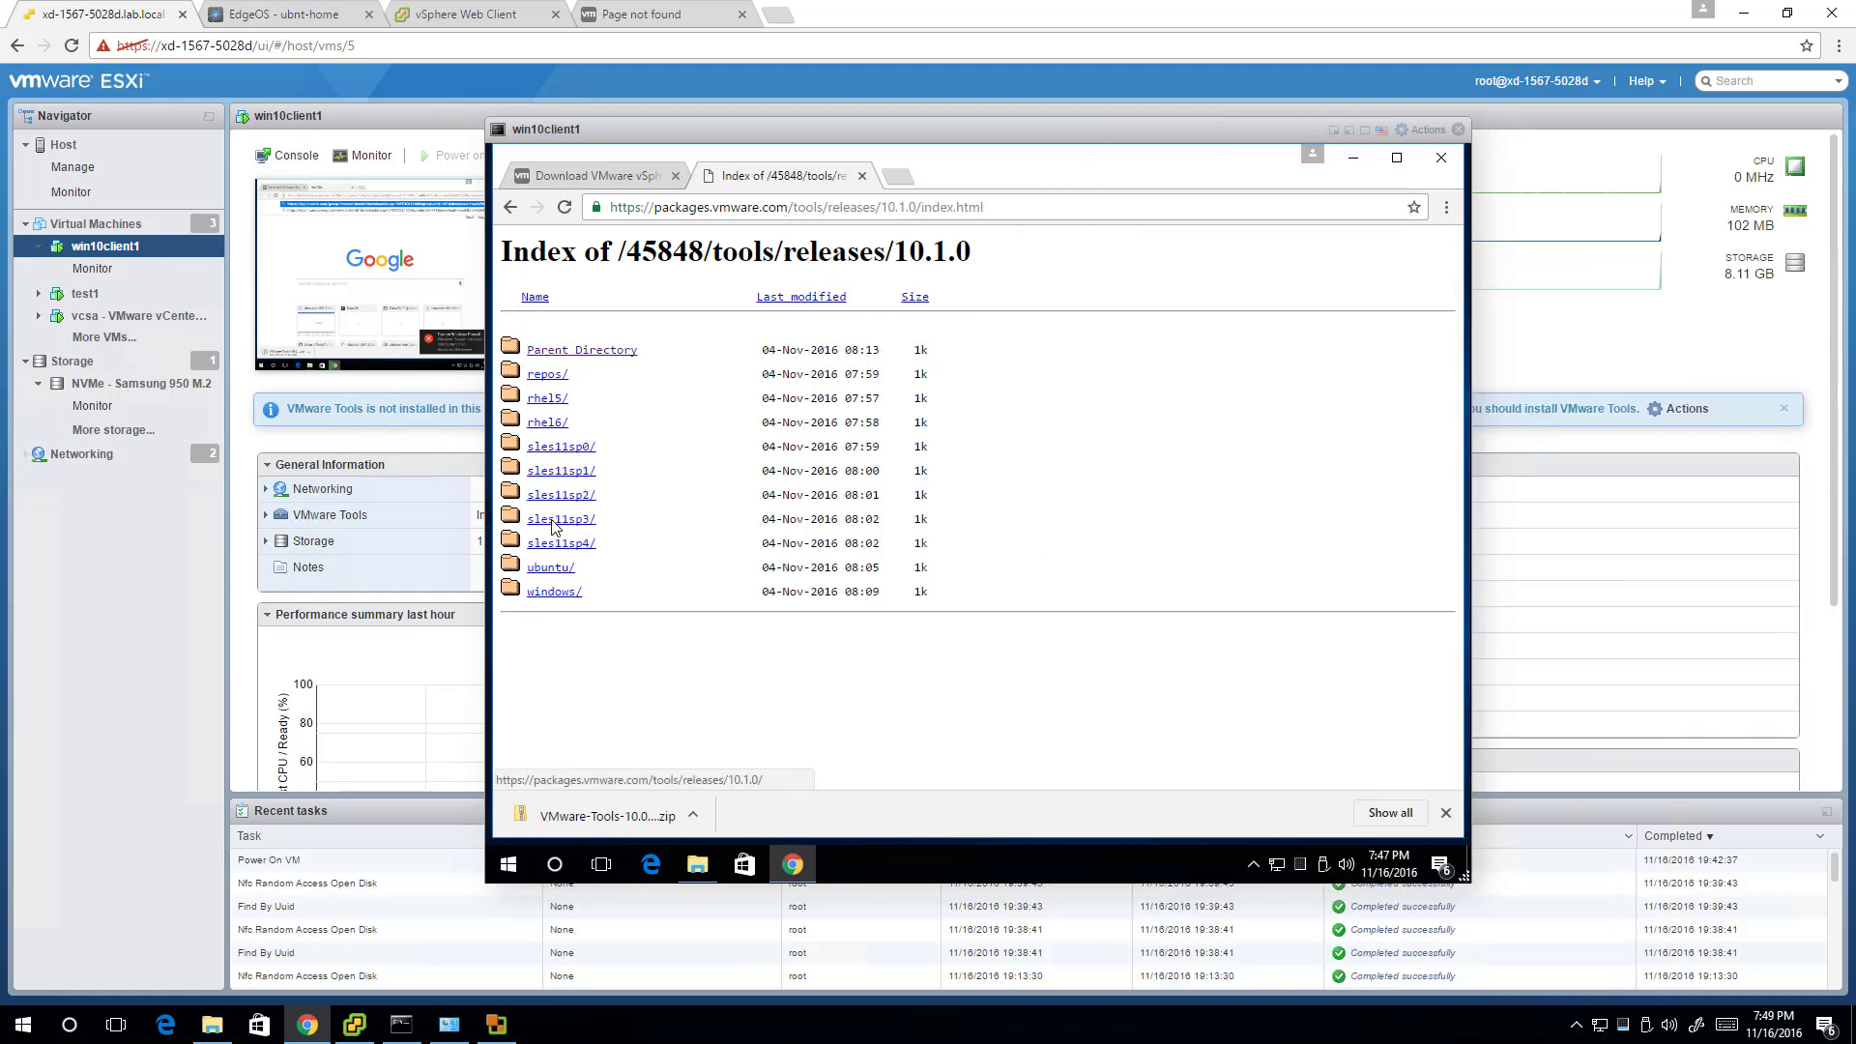
left_click(554, 592)
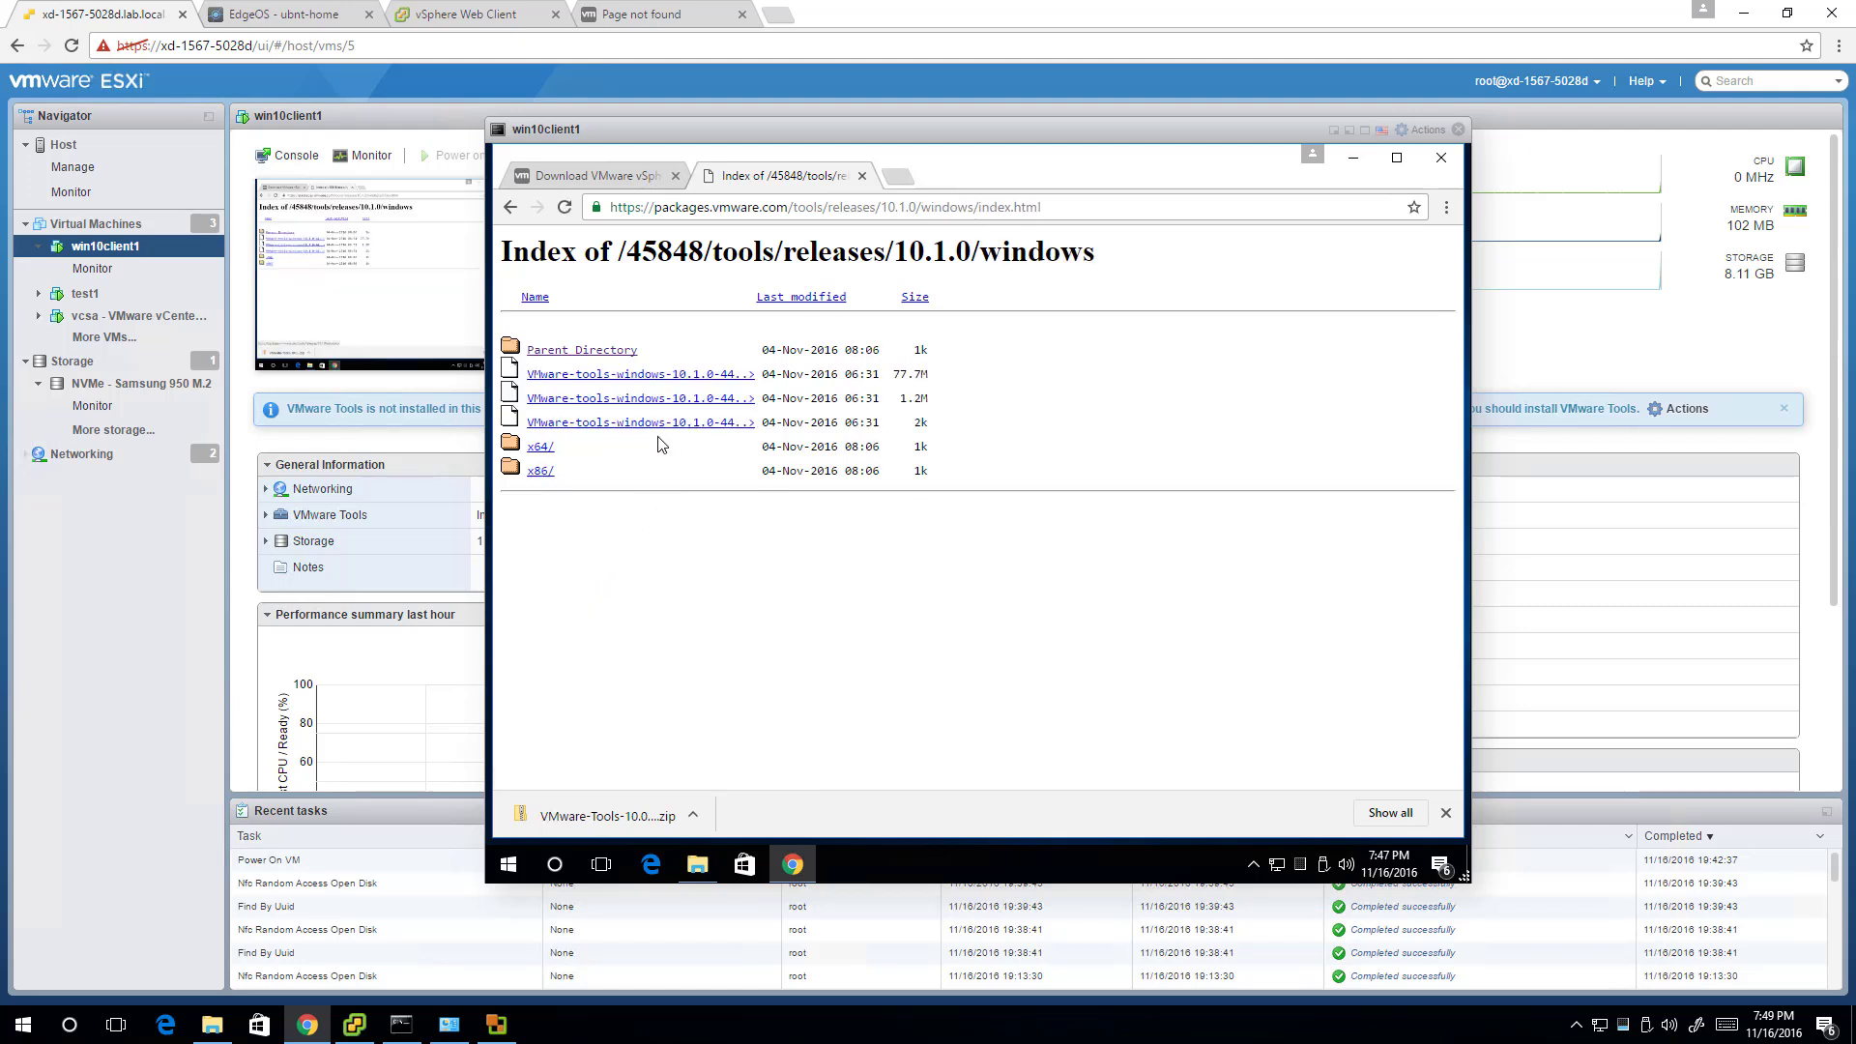
left_click(538, 451)
left_click(653, 379)
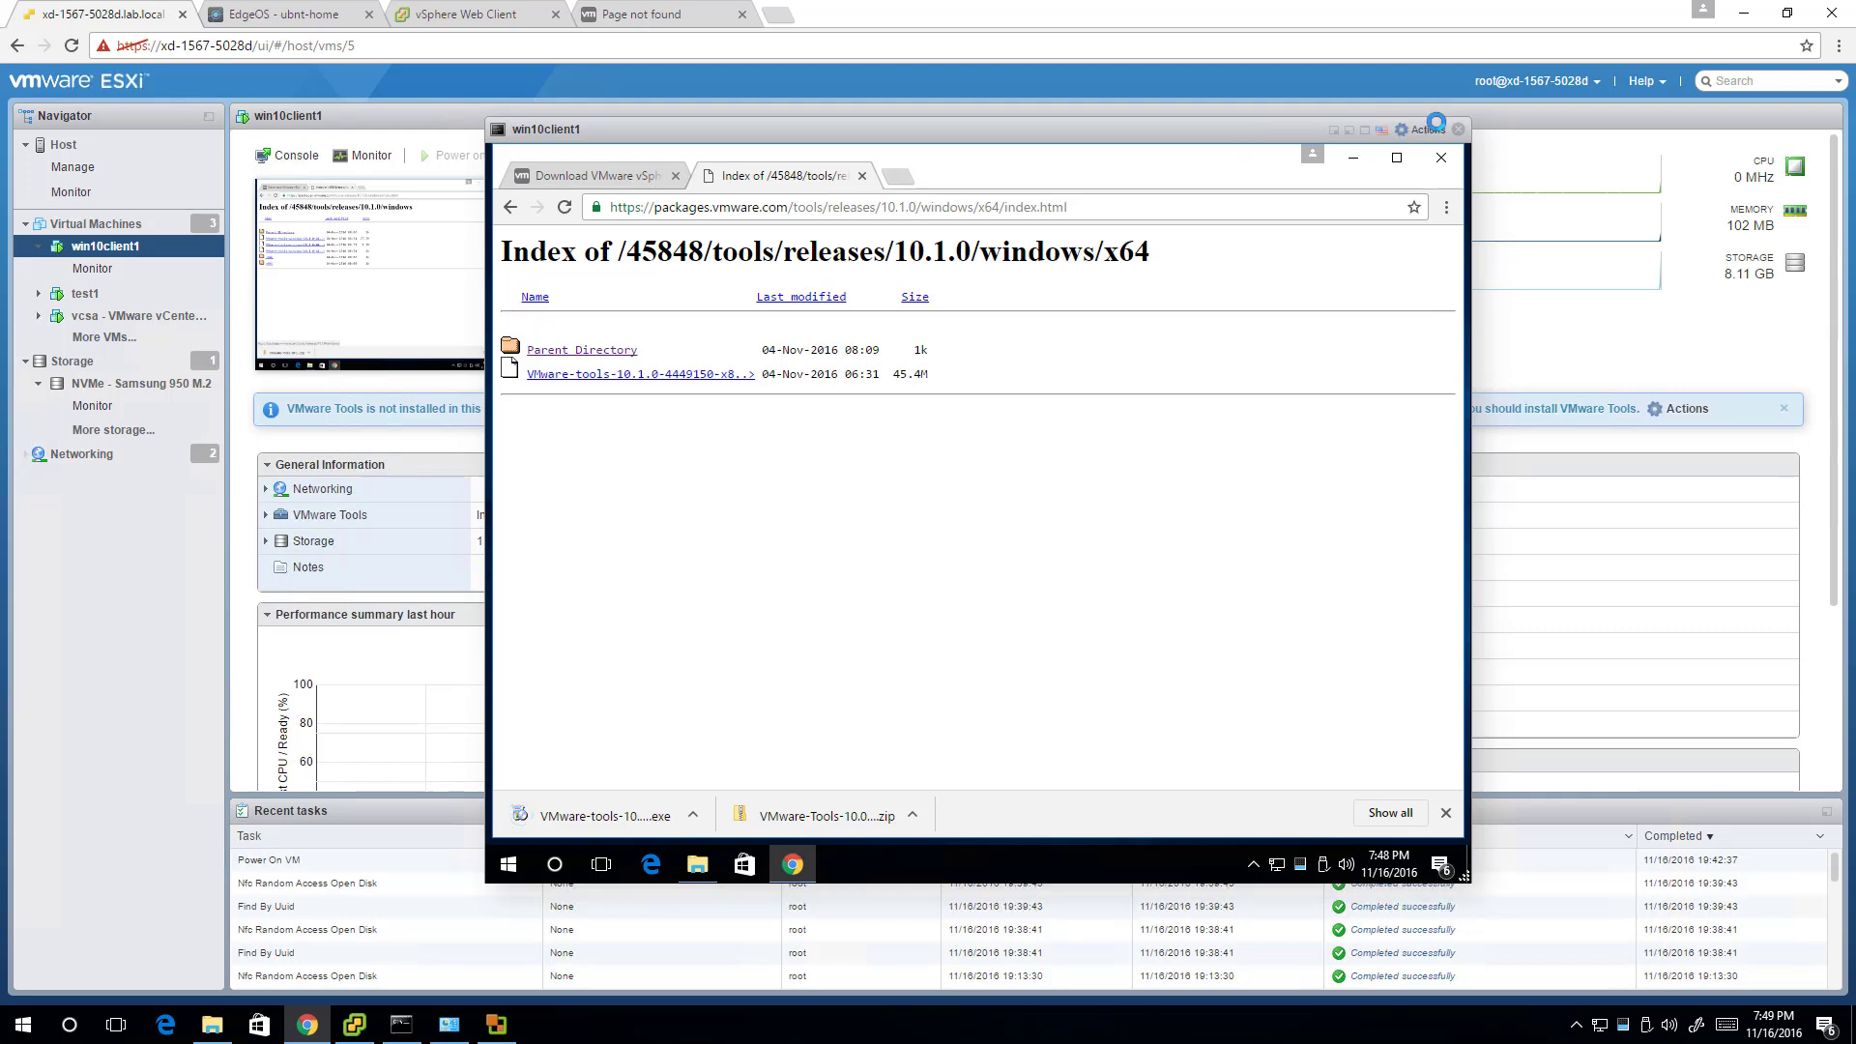
Step: Minimize the guest browser and choose Edit settings from win10client1's Actions menu
left_click(1428, 126)
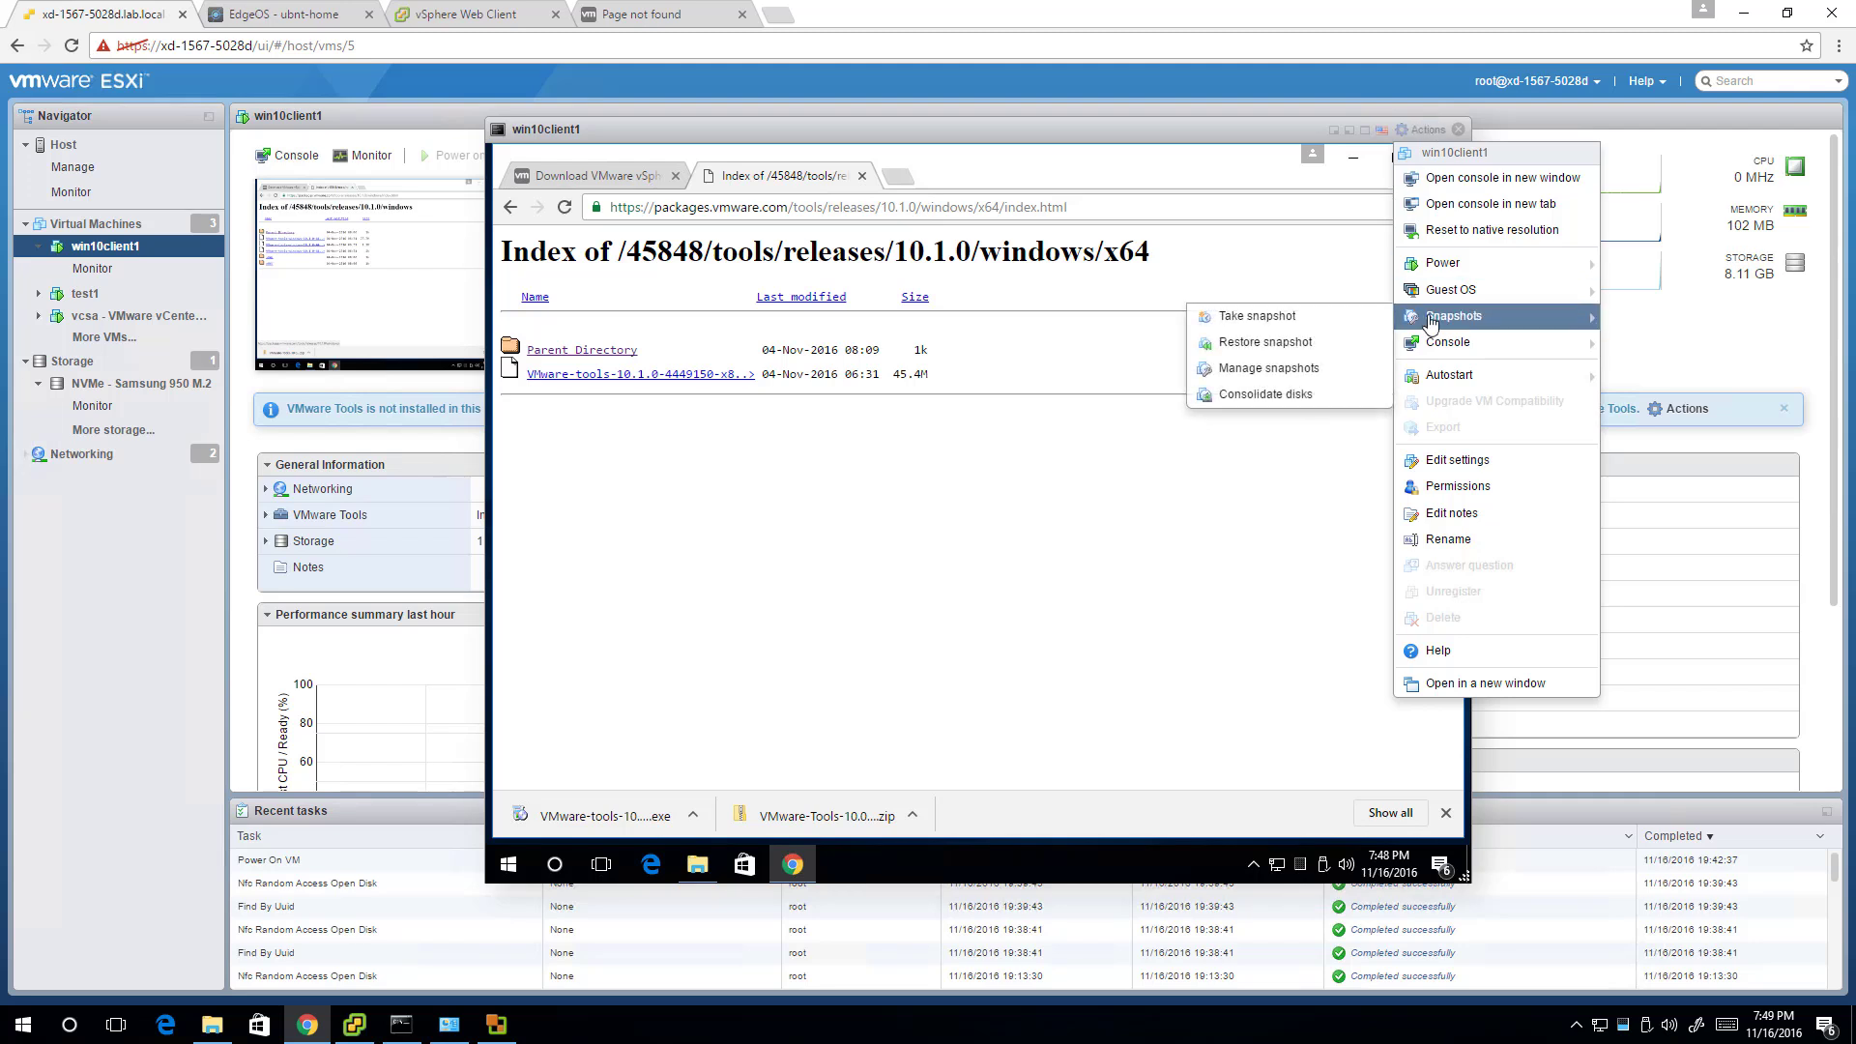
mouse_move(1440, 290)
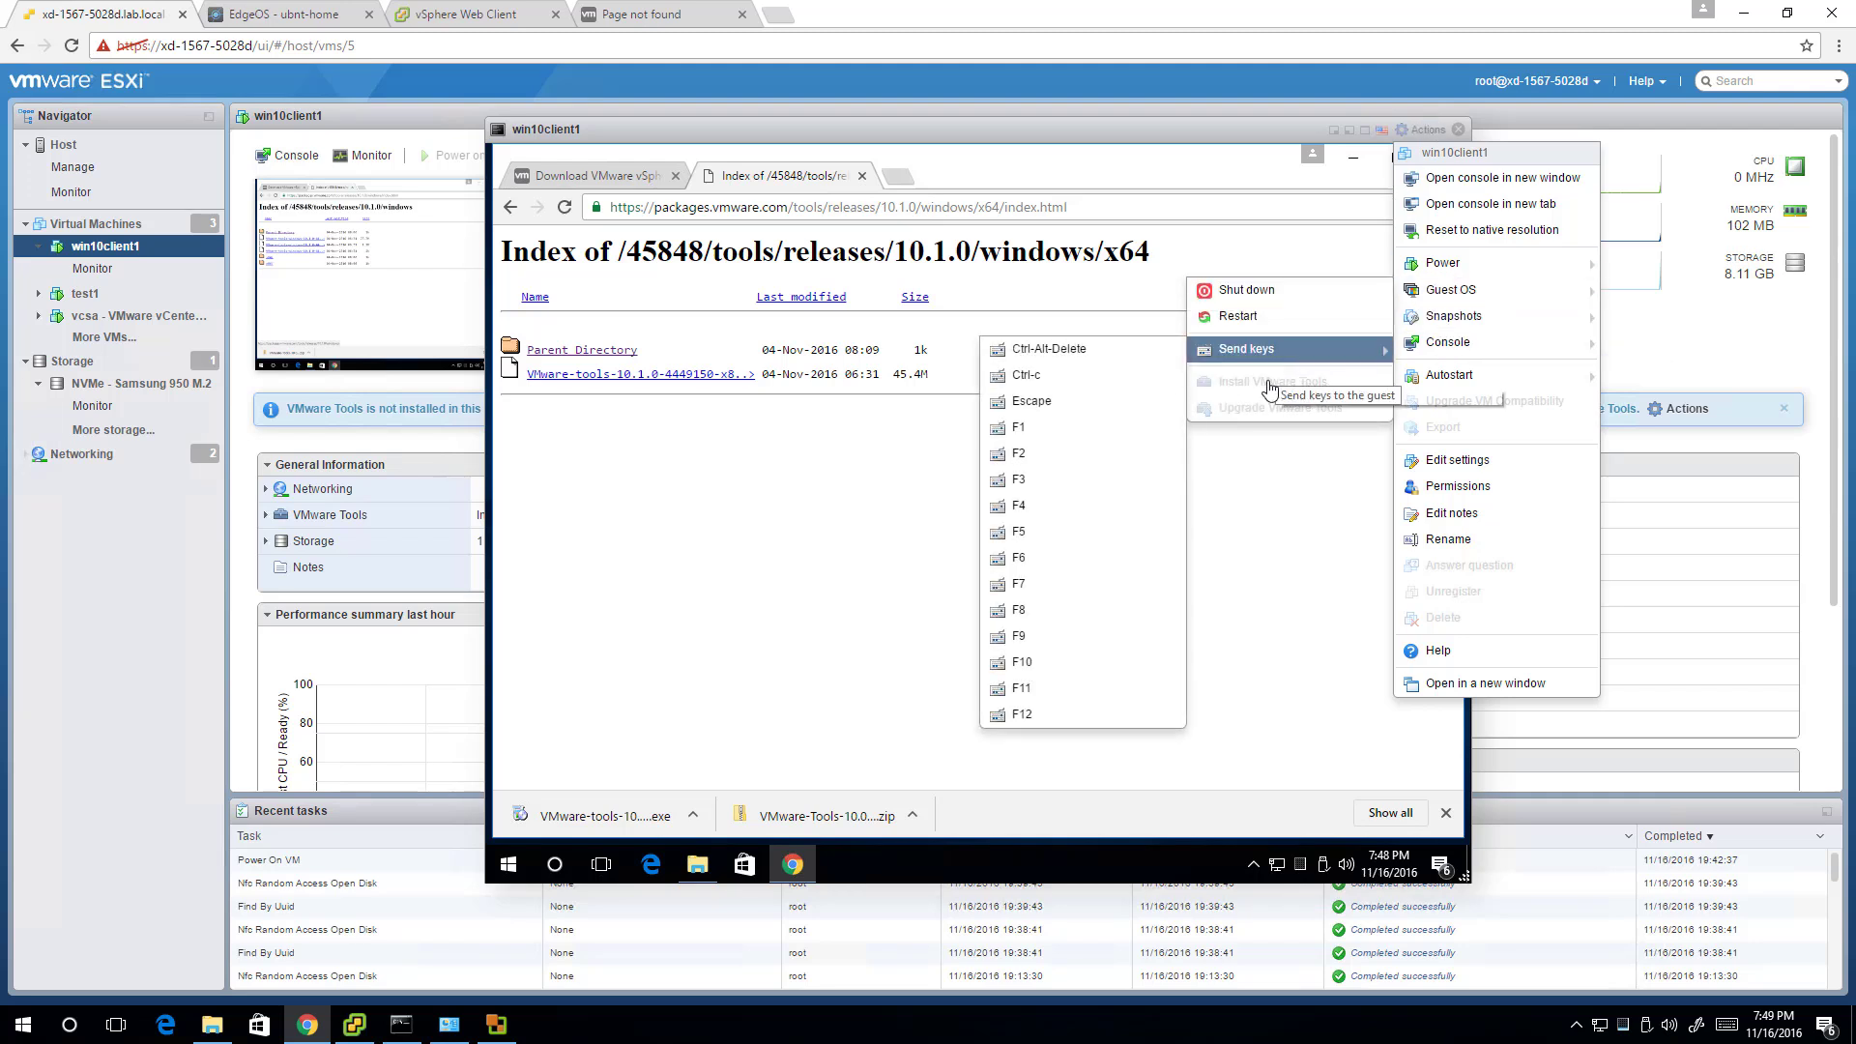
left_click(1179, 157)
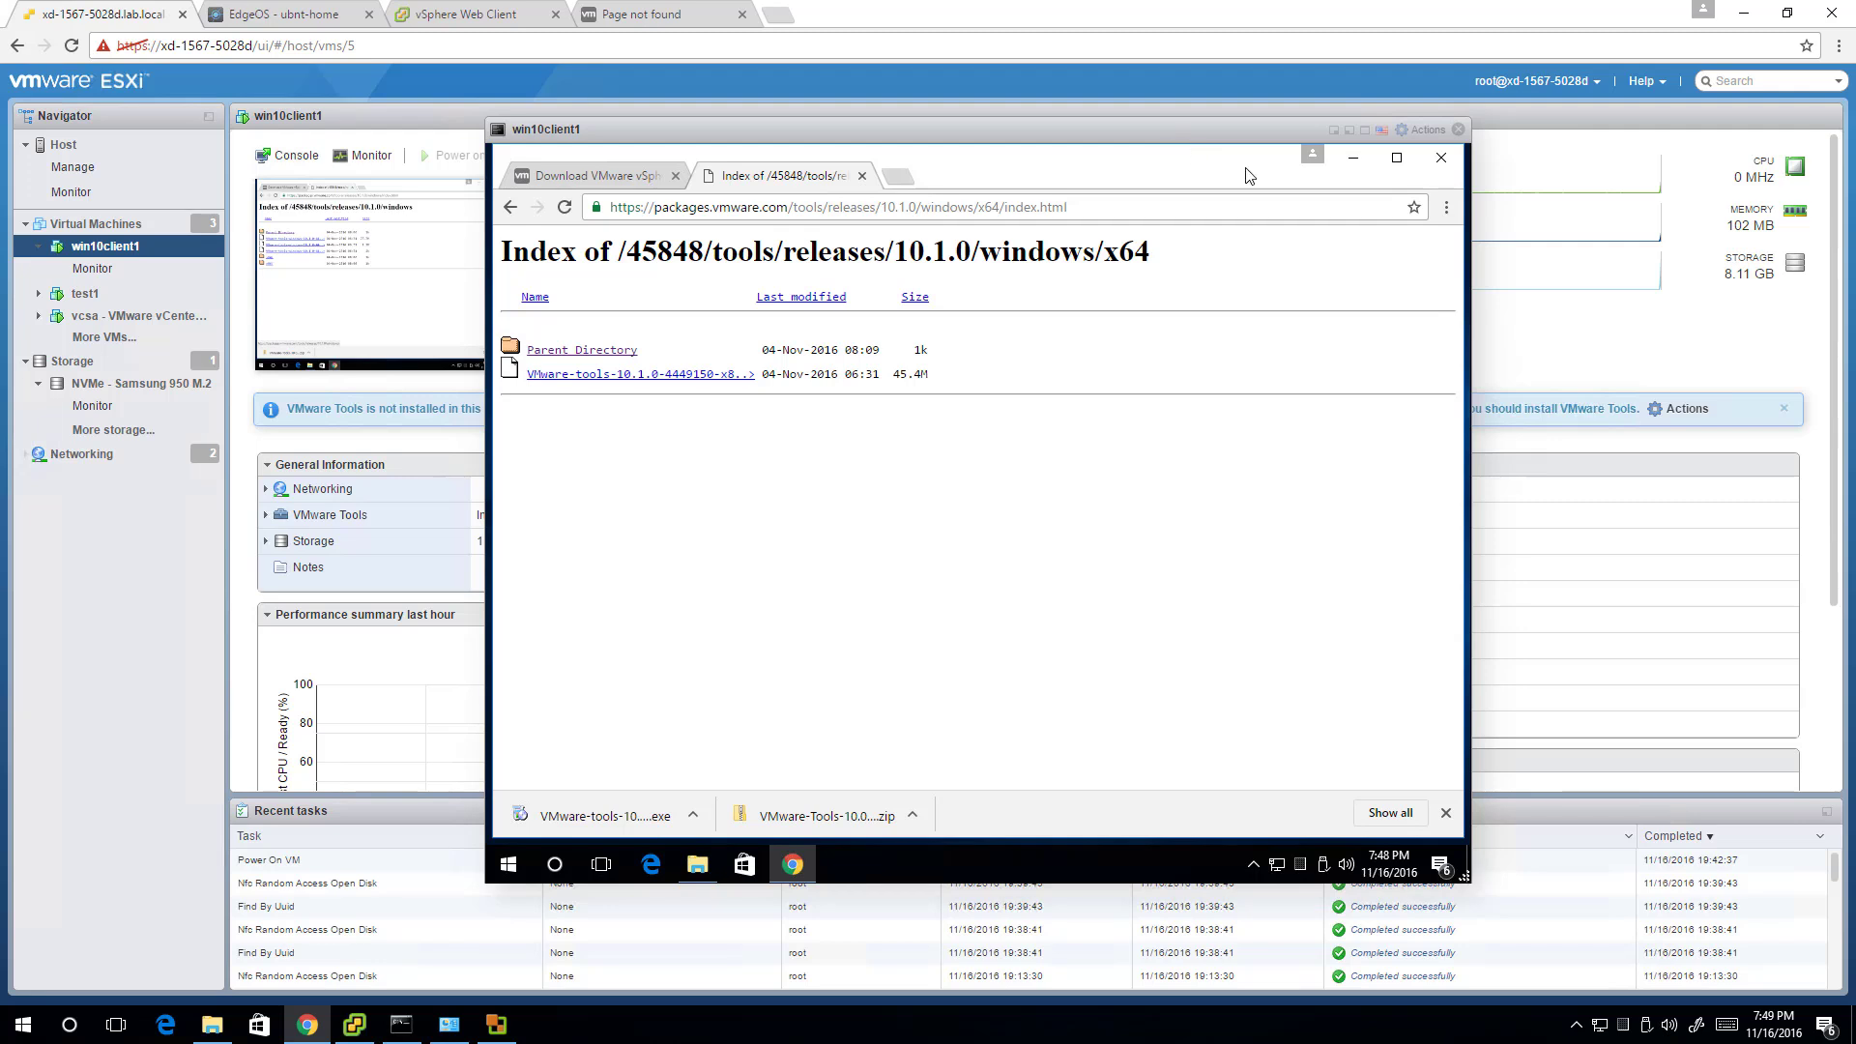
left_click(1362, 161)
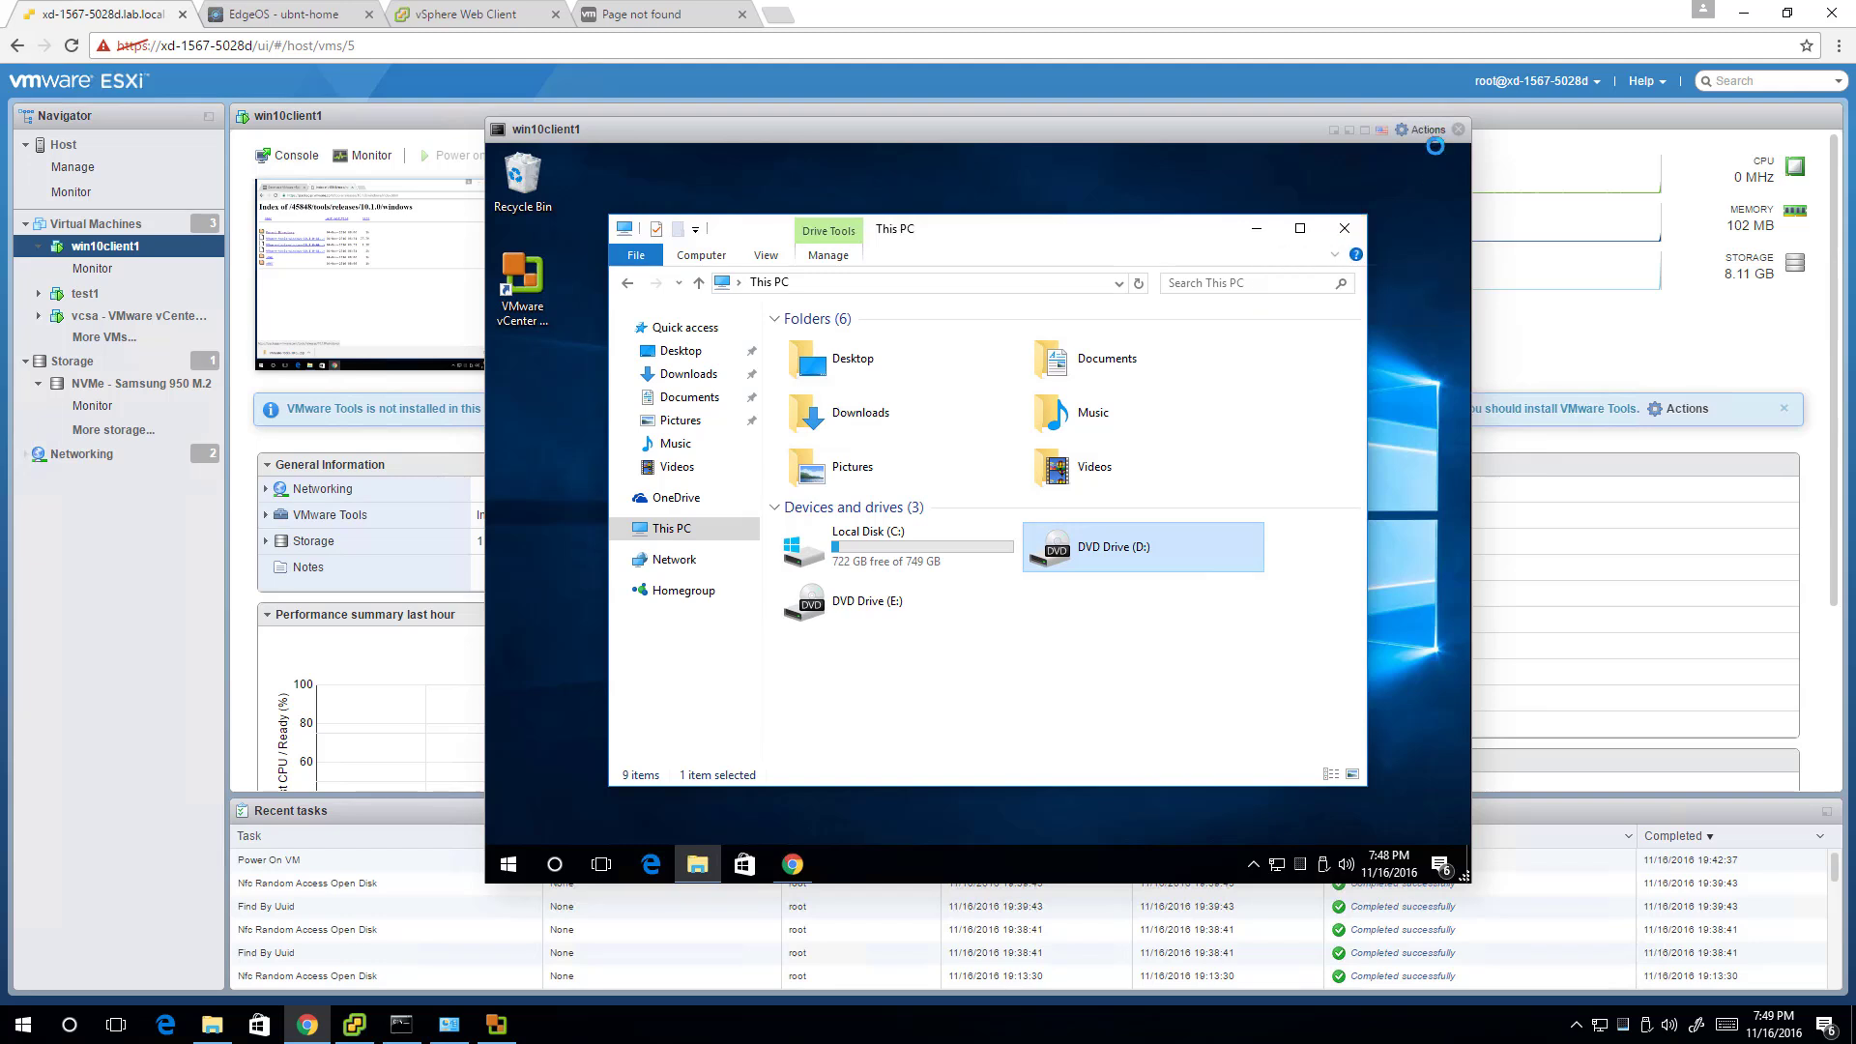
left_click(1423, 130)
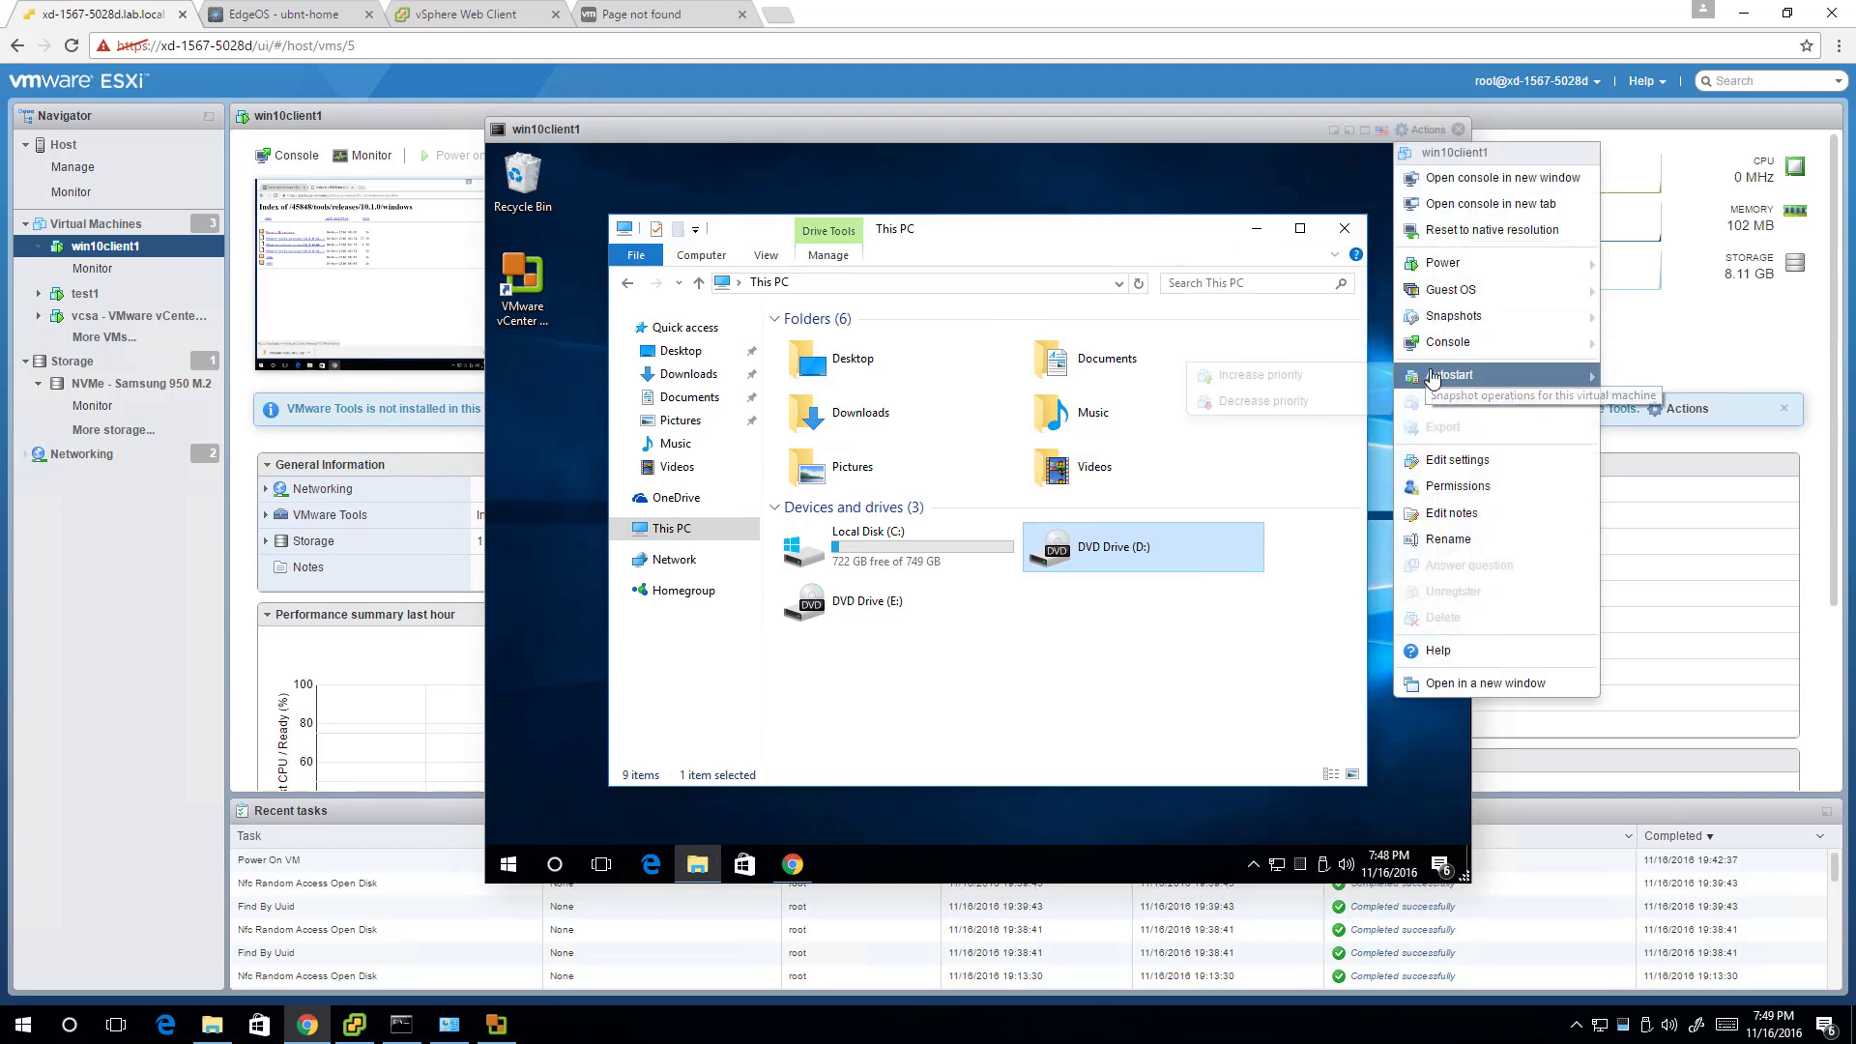
left_click(1440, 464)
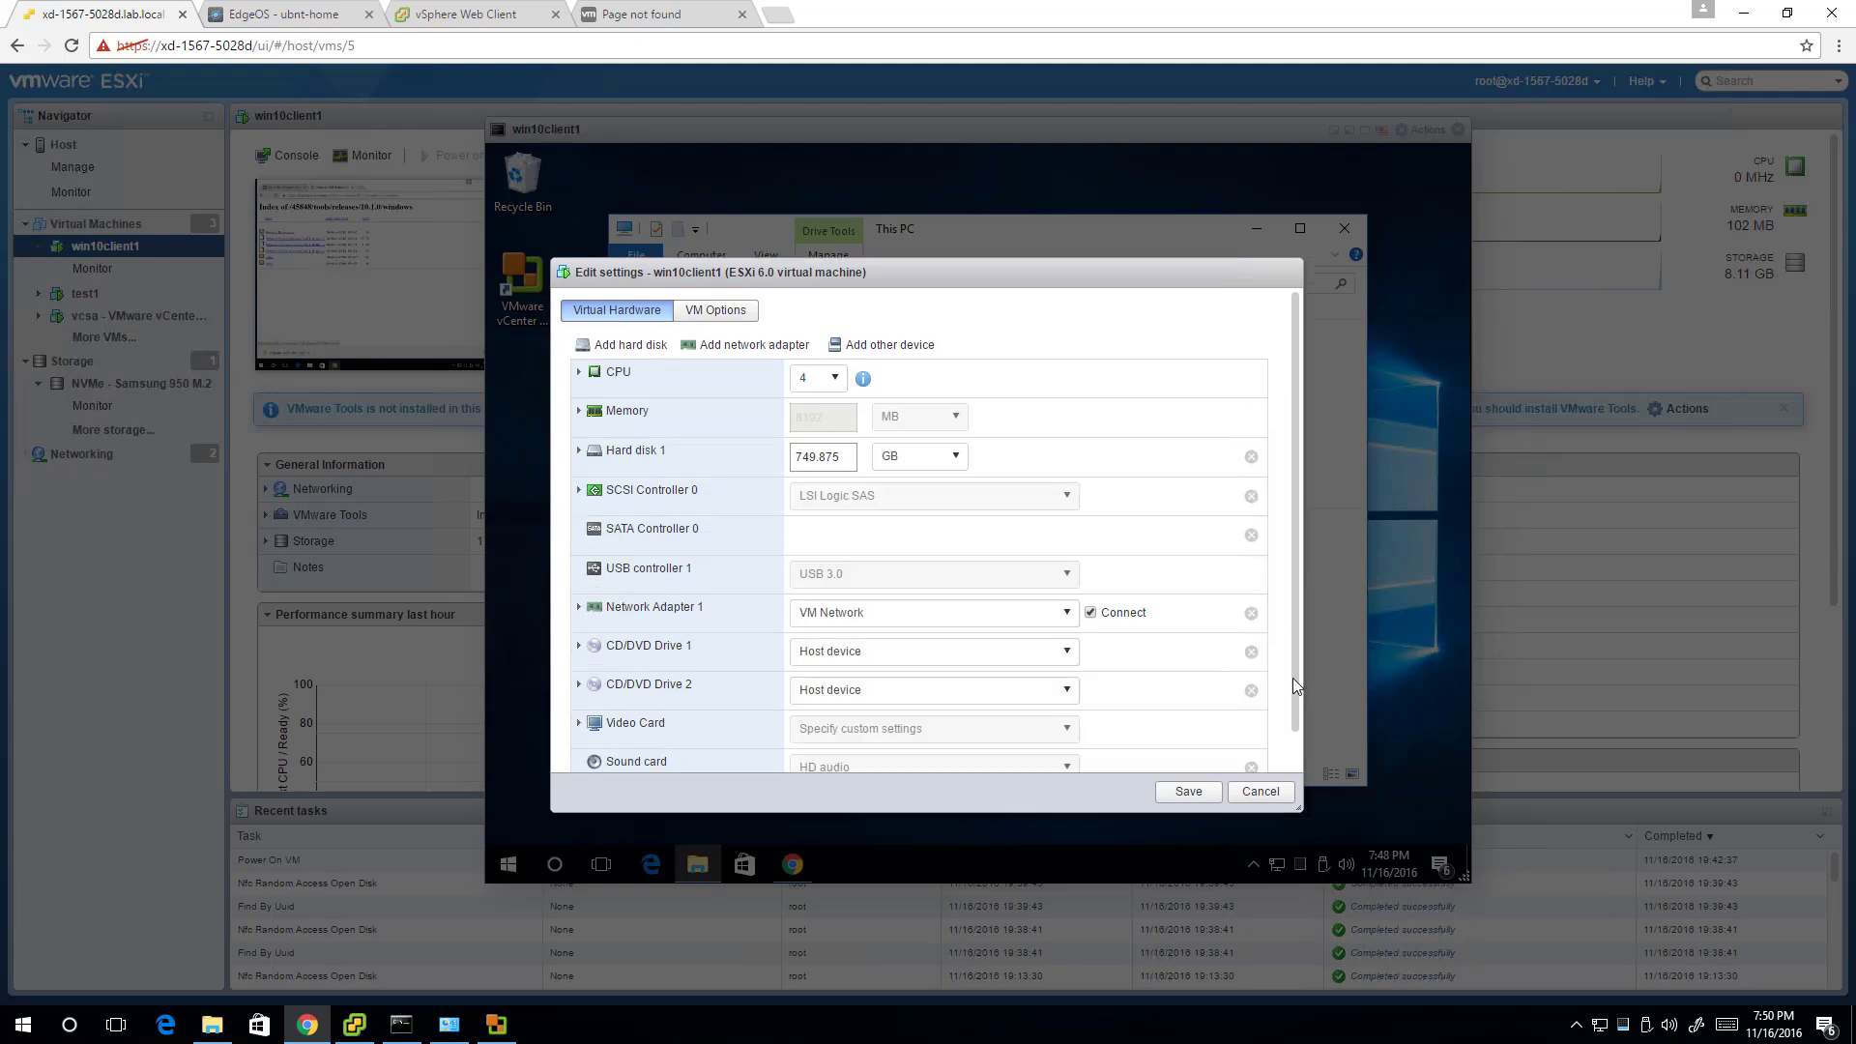
Step: Inspect both CD/DVD drive entries, delete CD/DVD Drive 2, and save the reconfiguration
scroll(1291, 676, "down", 1)
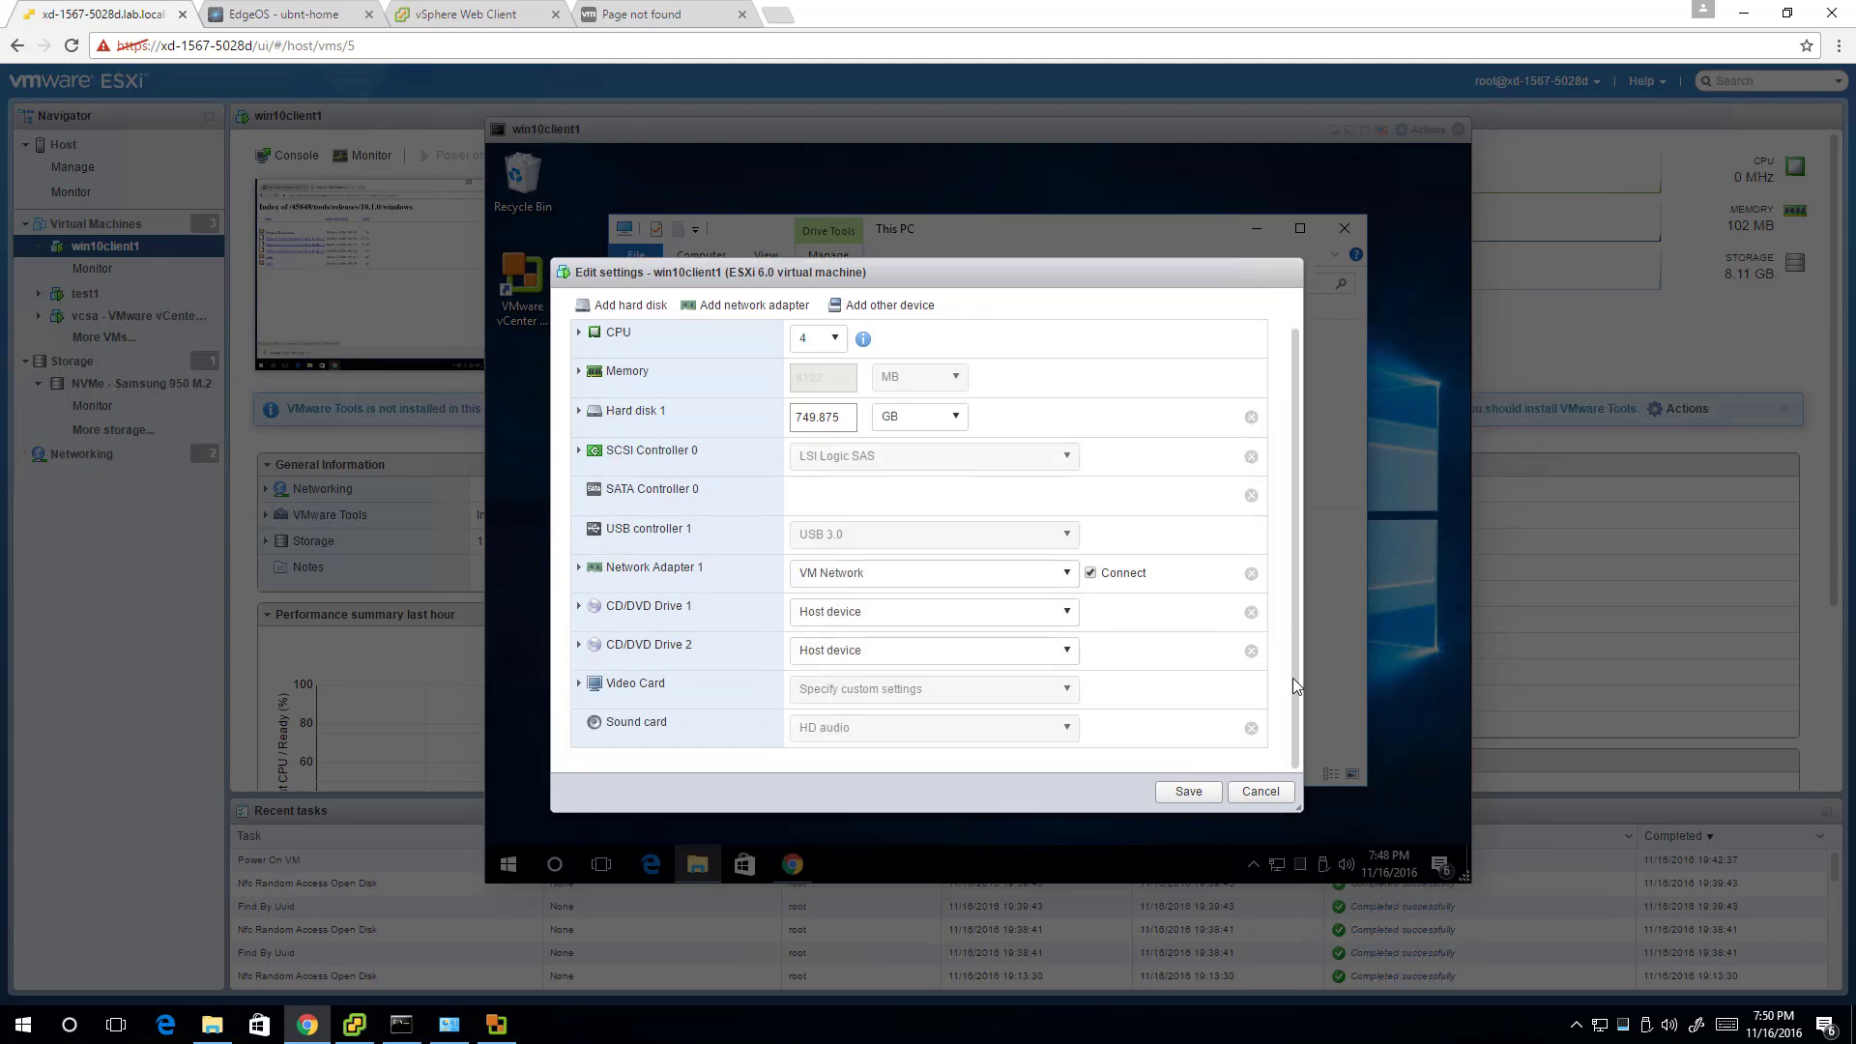
left_click(579, 611)
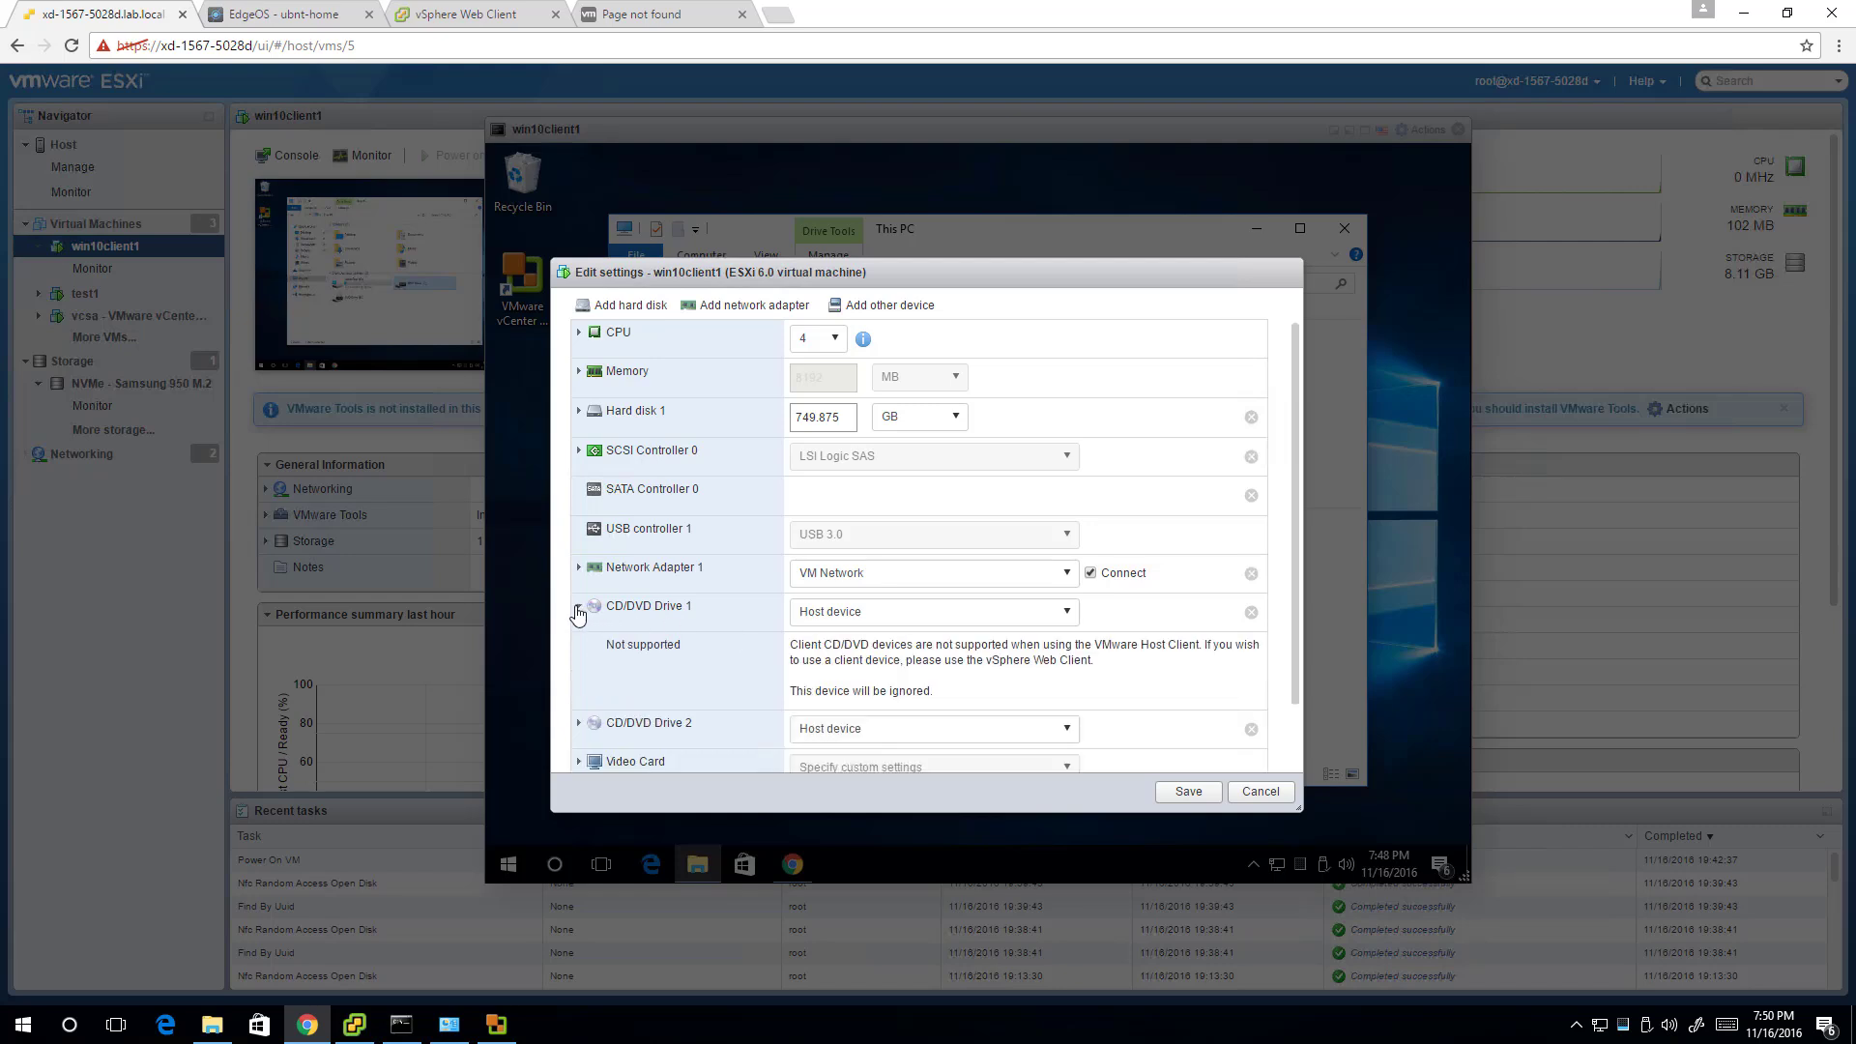
left_click(578, 611)
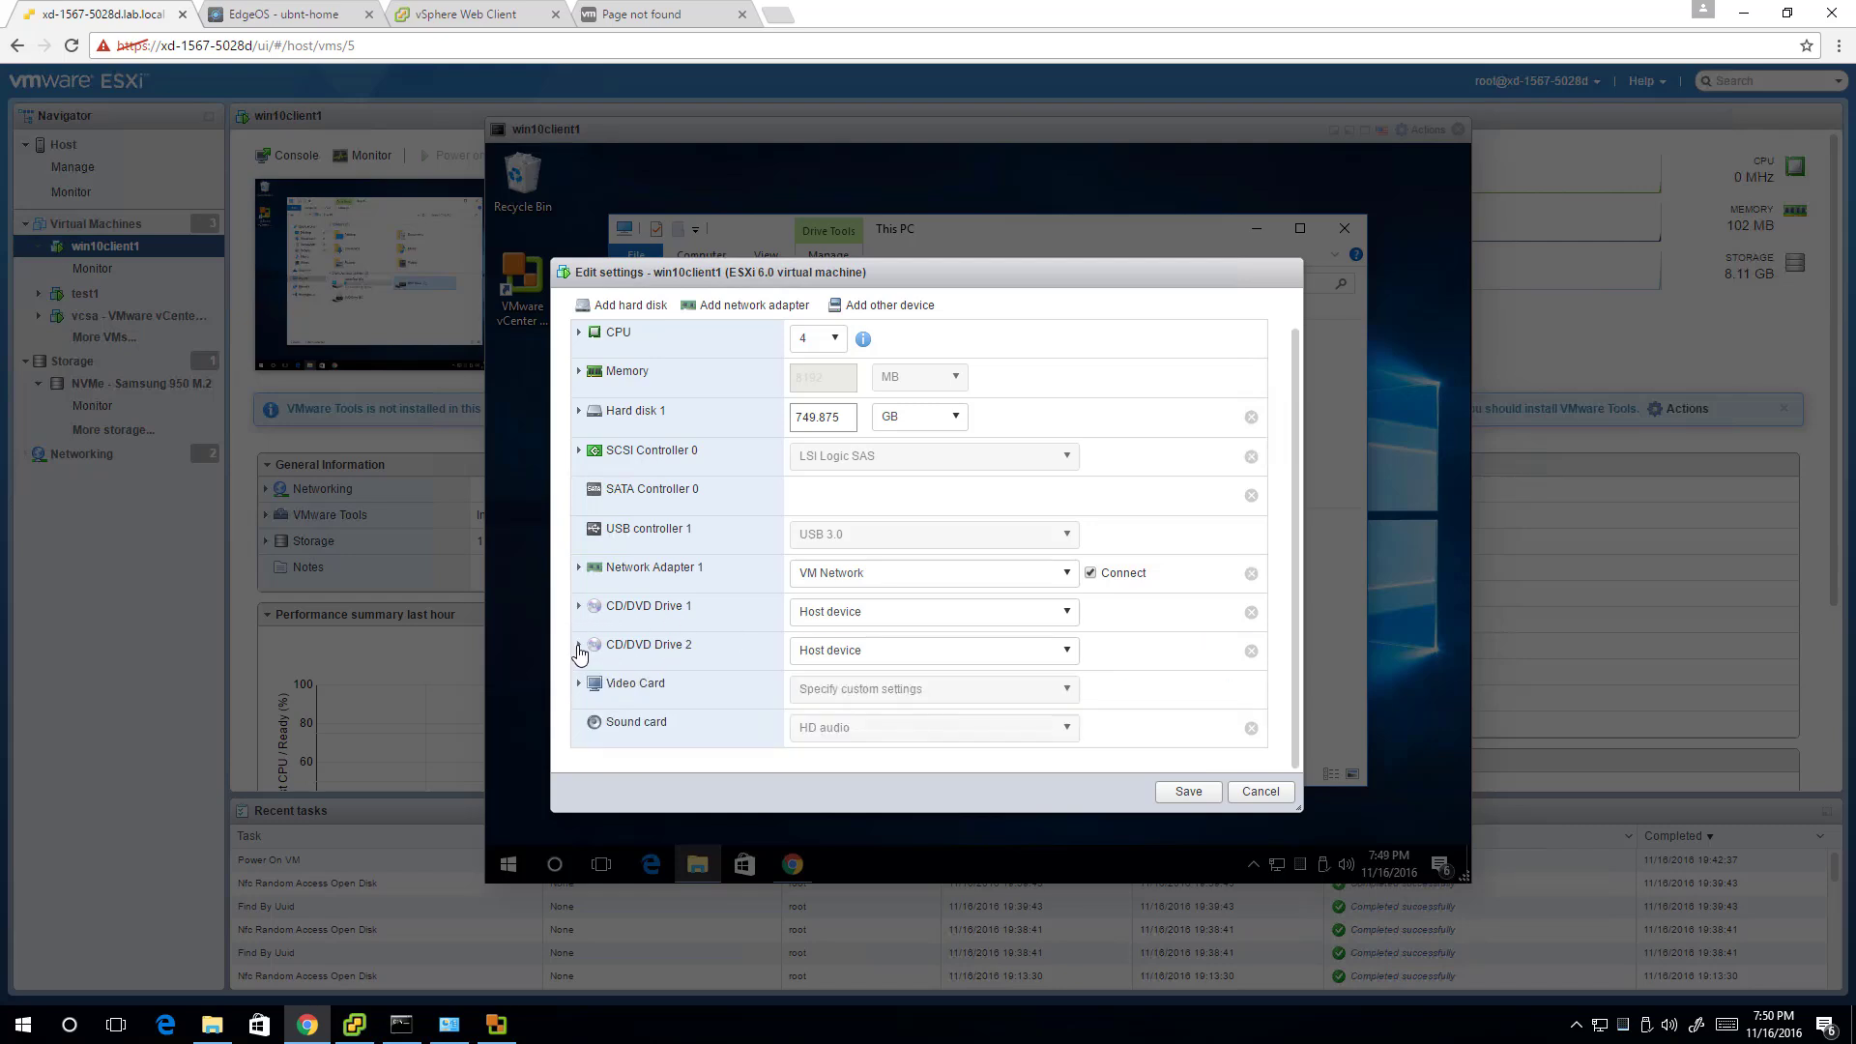
left_click(578, 649)
left_click(579, 649)
left_click(1250, 651)
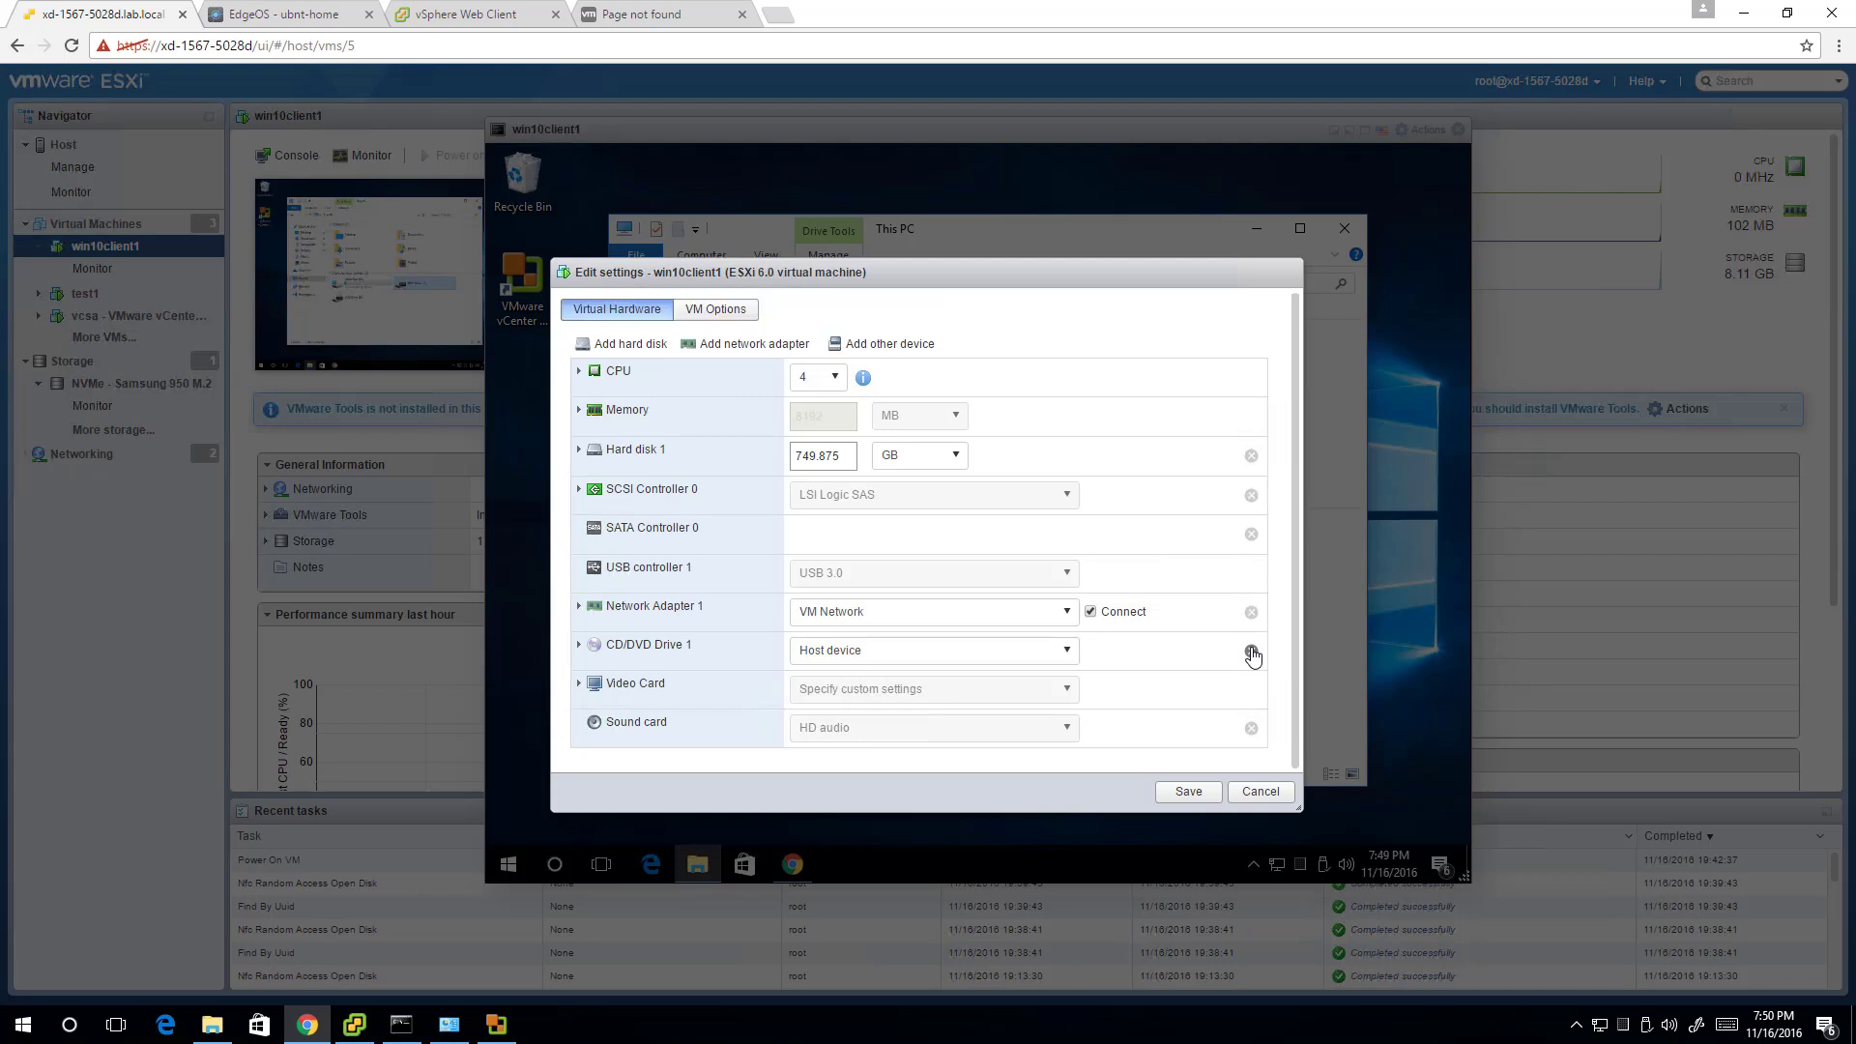
left_click(1186, 794)
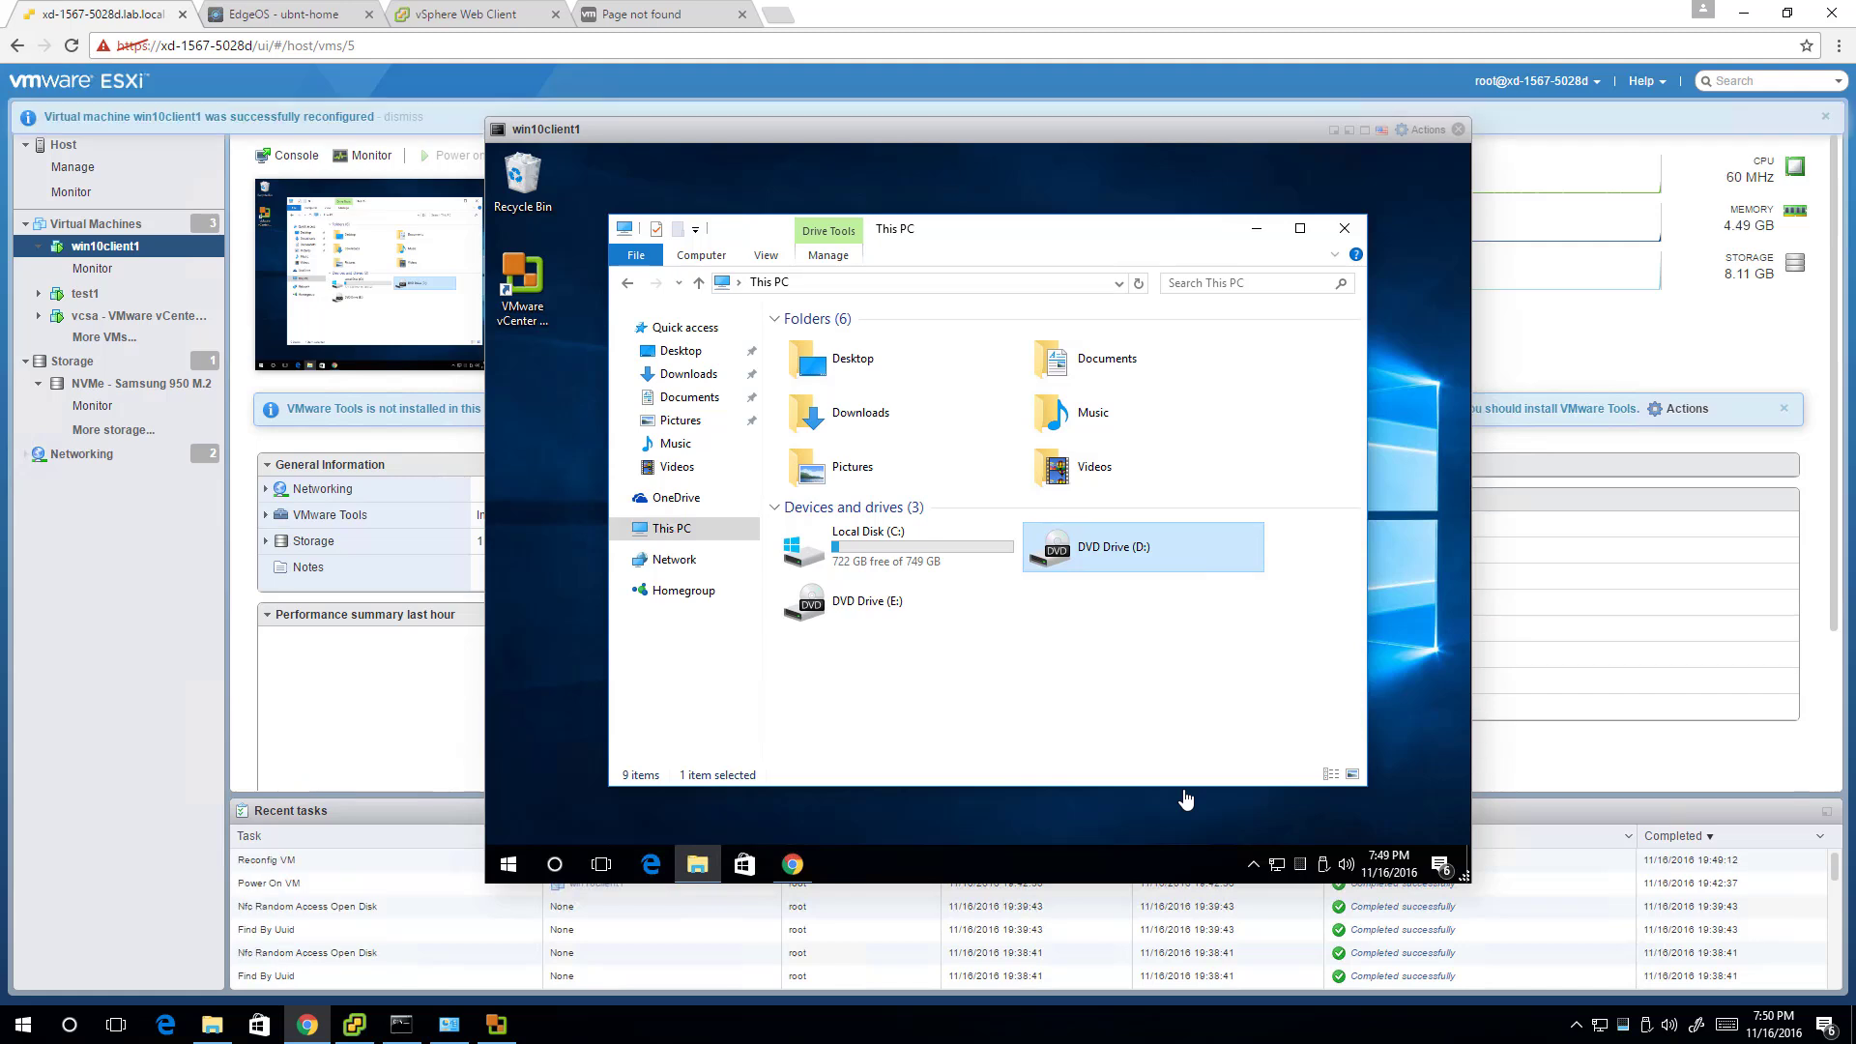
Step: Read VMware Tools version 10.0.10.4301679 in Programs and Features, then close it
right_click(509, 866)
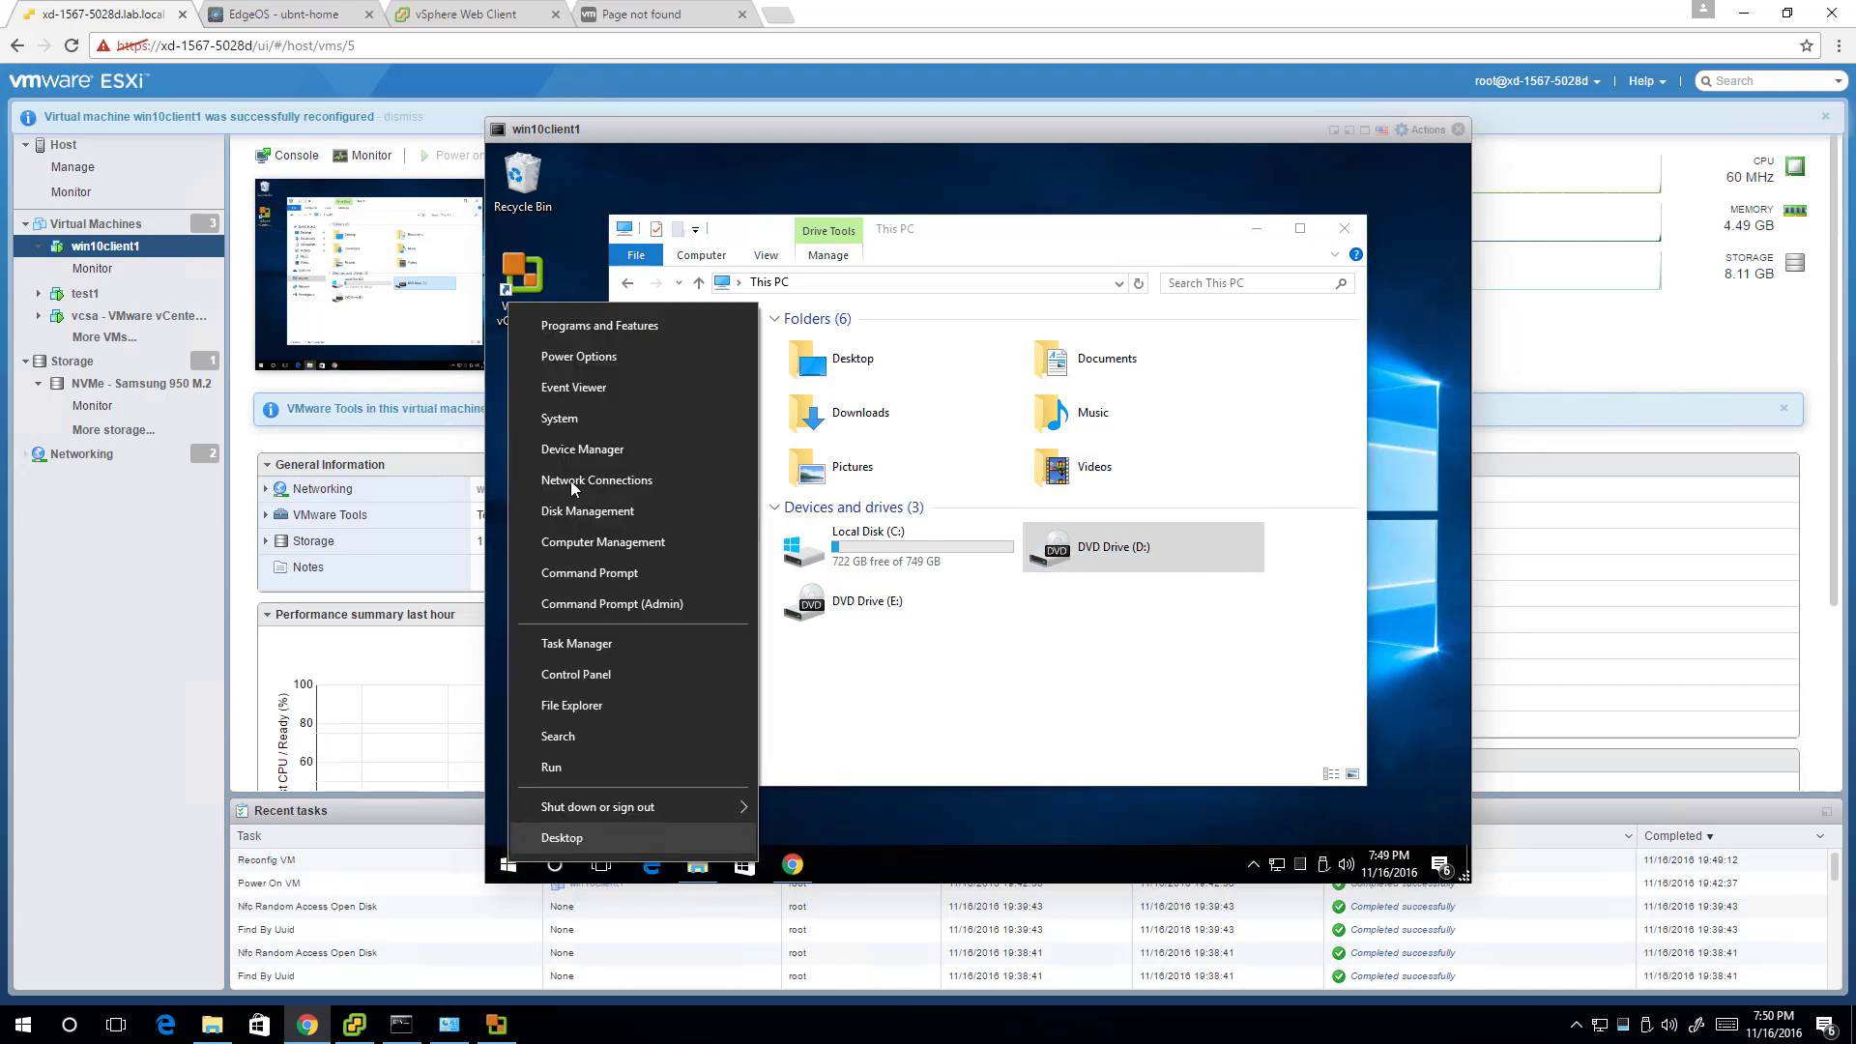
left_click(606, 333)
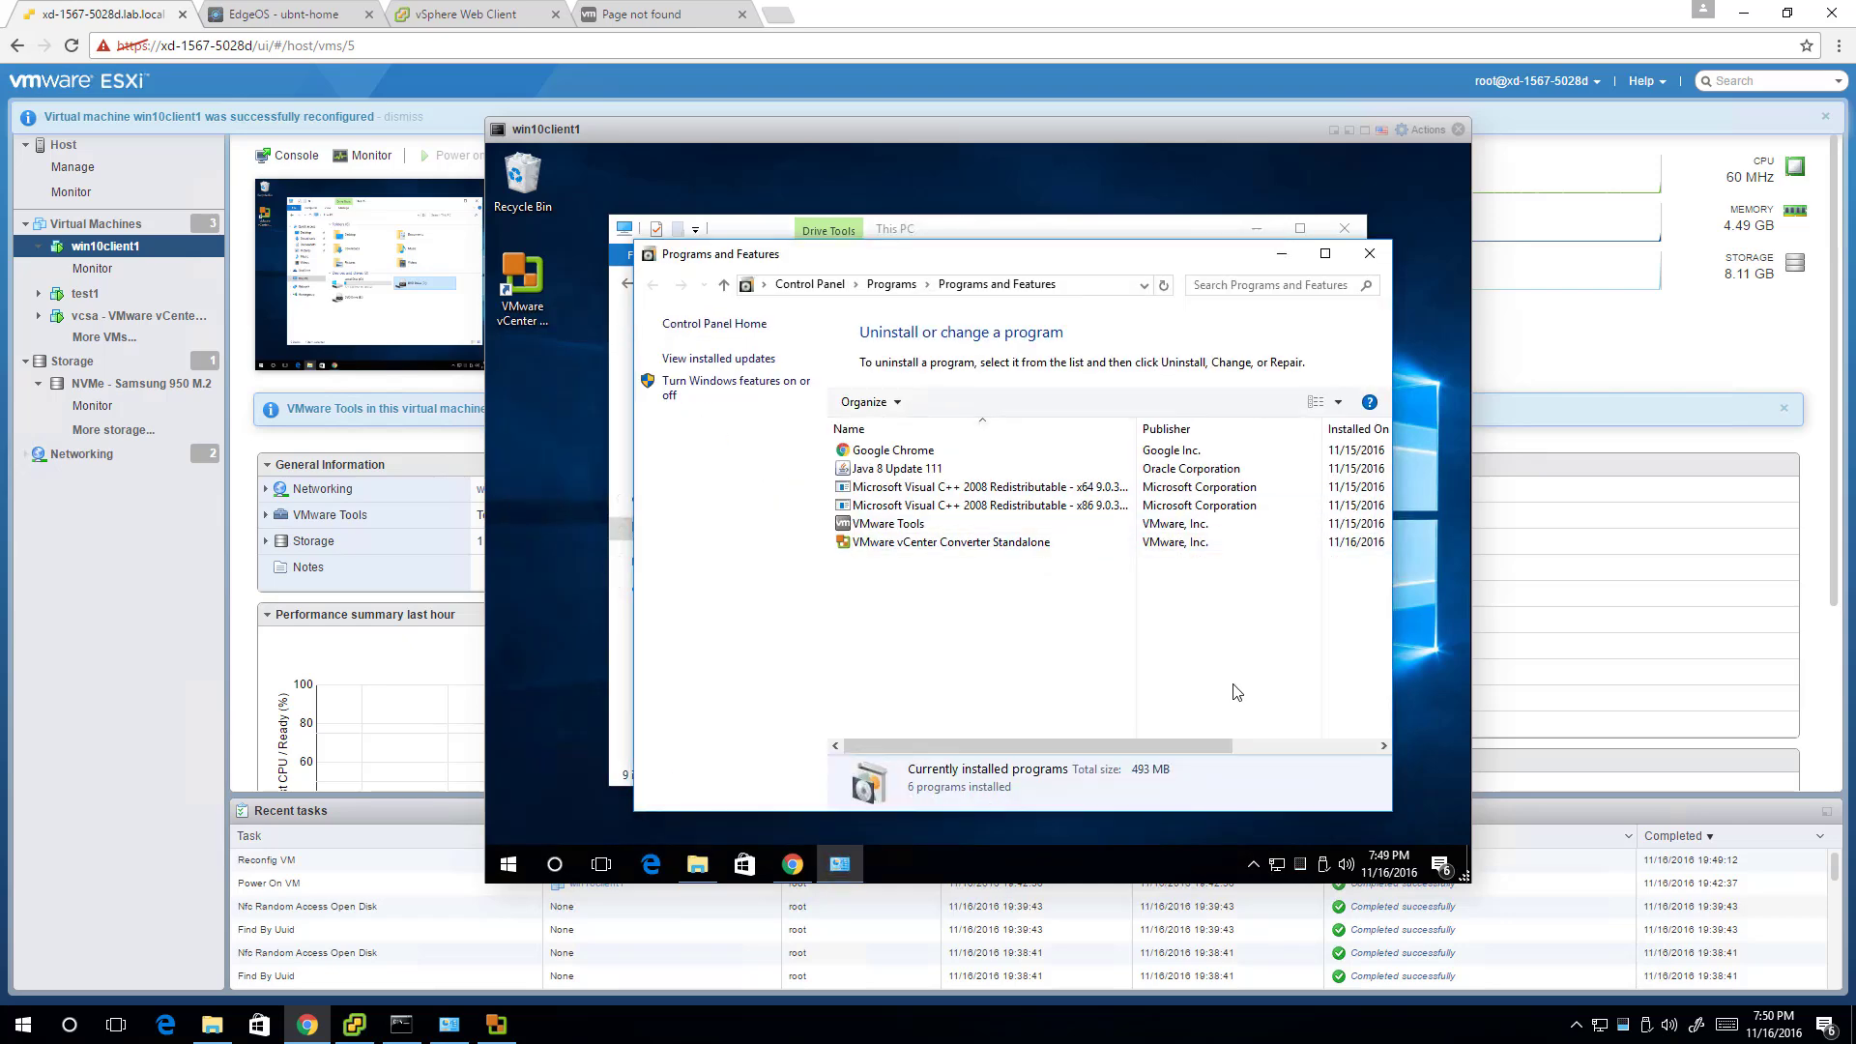
left_click(1257, 744)
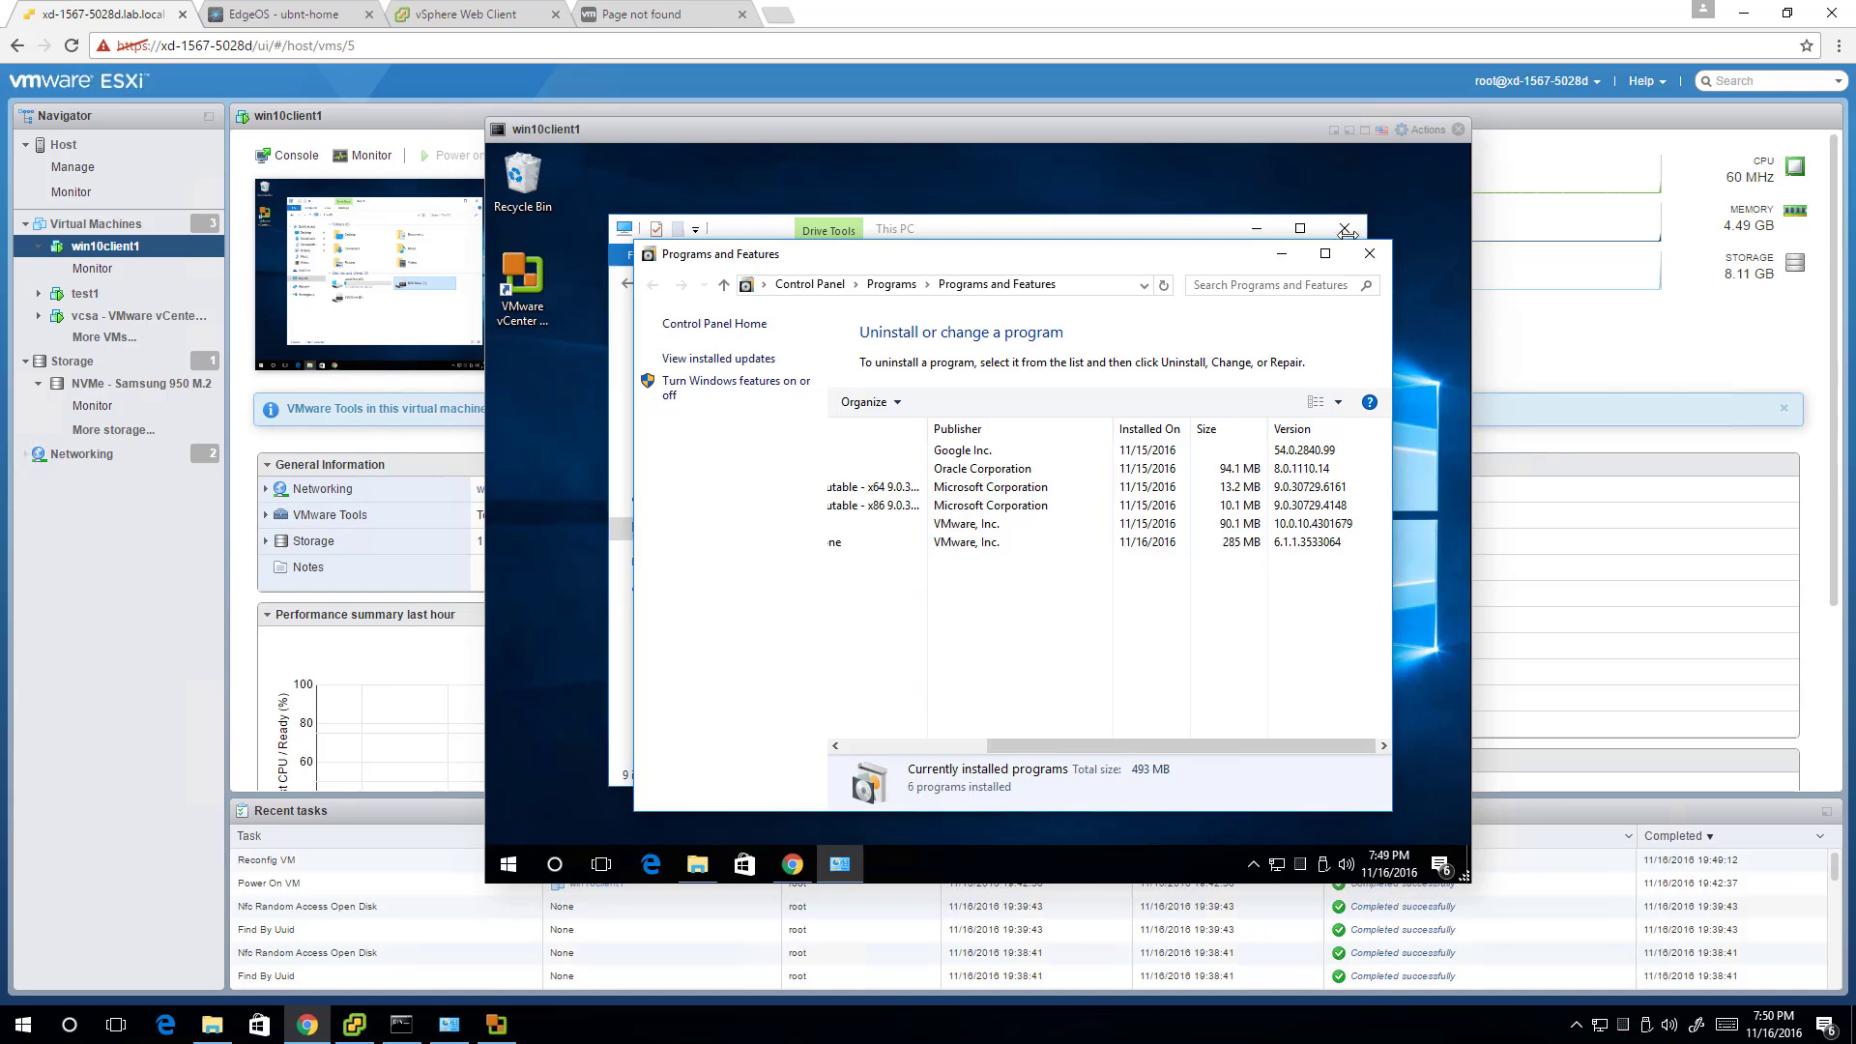
left_click(1370, 255)
Step: Close the This PC window and refresh win10client1's VM summary in the host client
left_click(1344, 228)
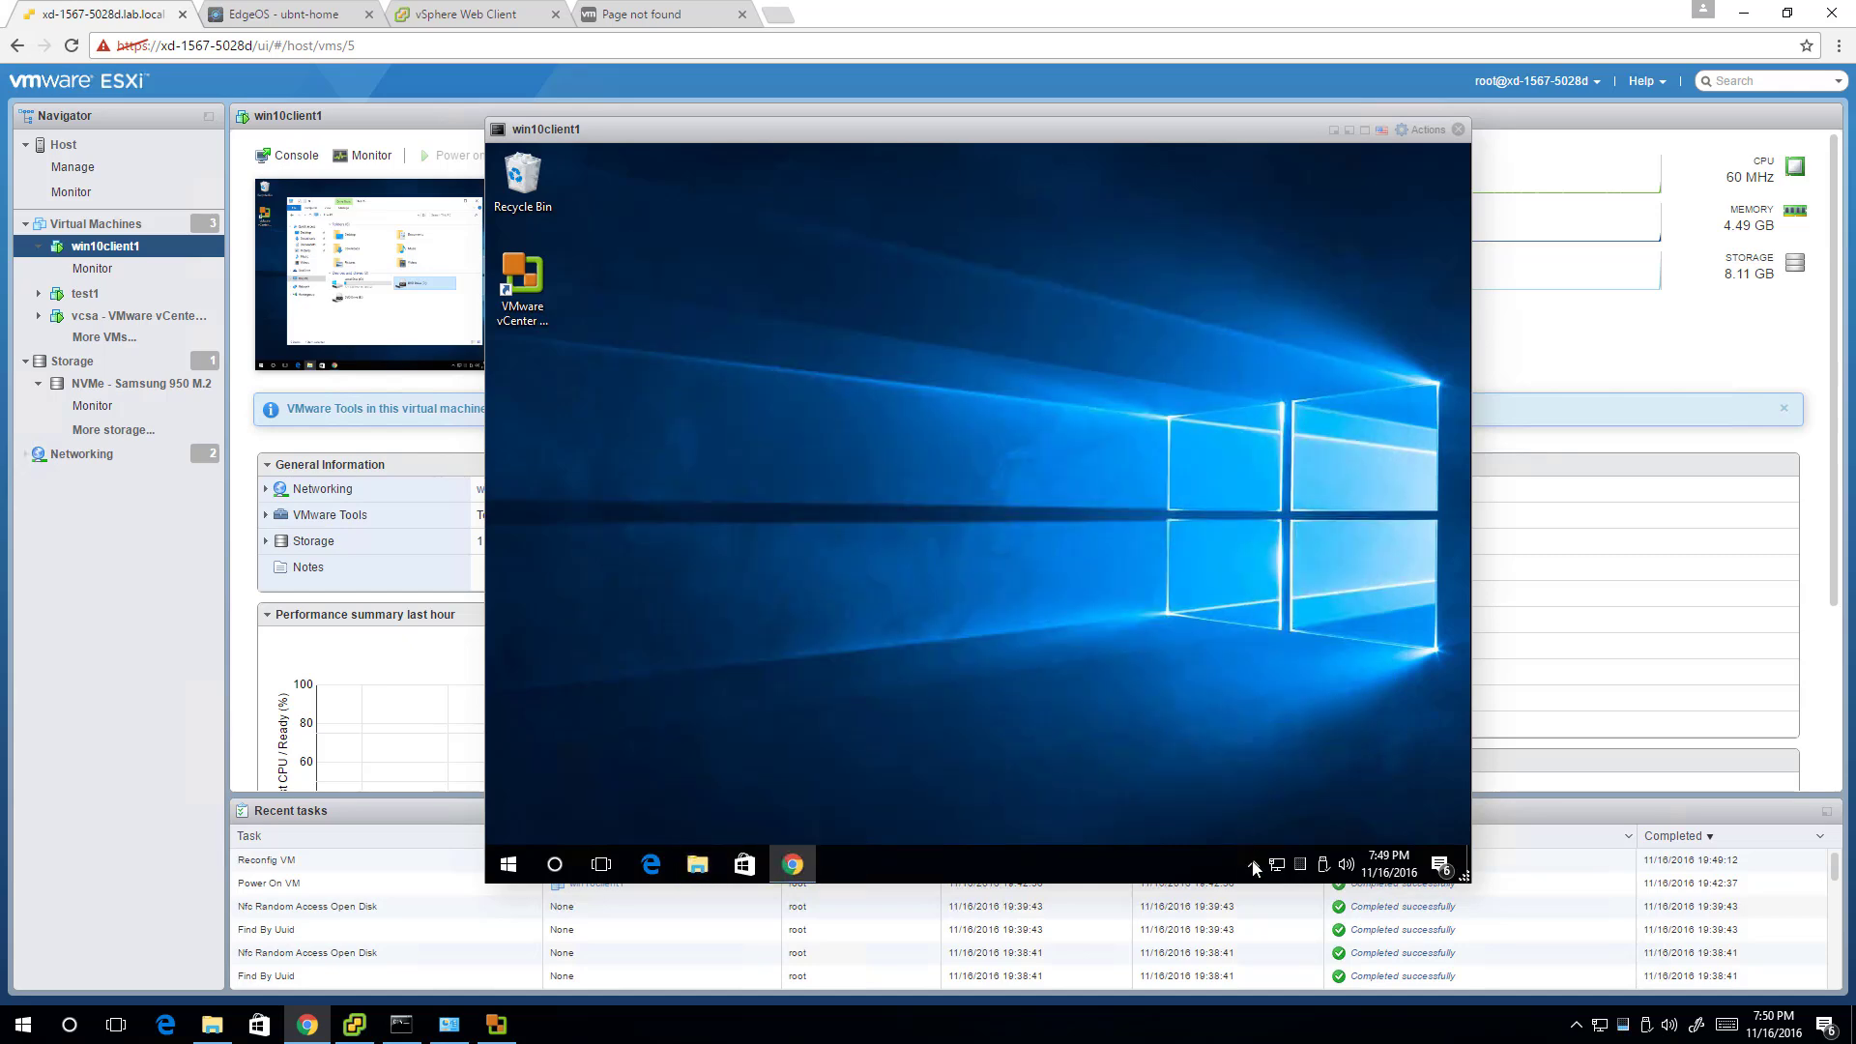
left_click(1254, 863)
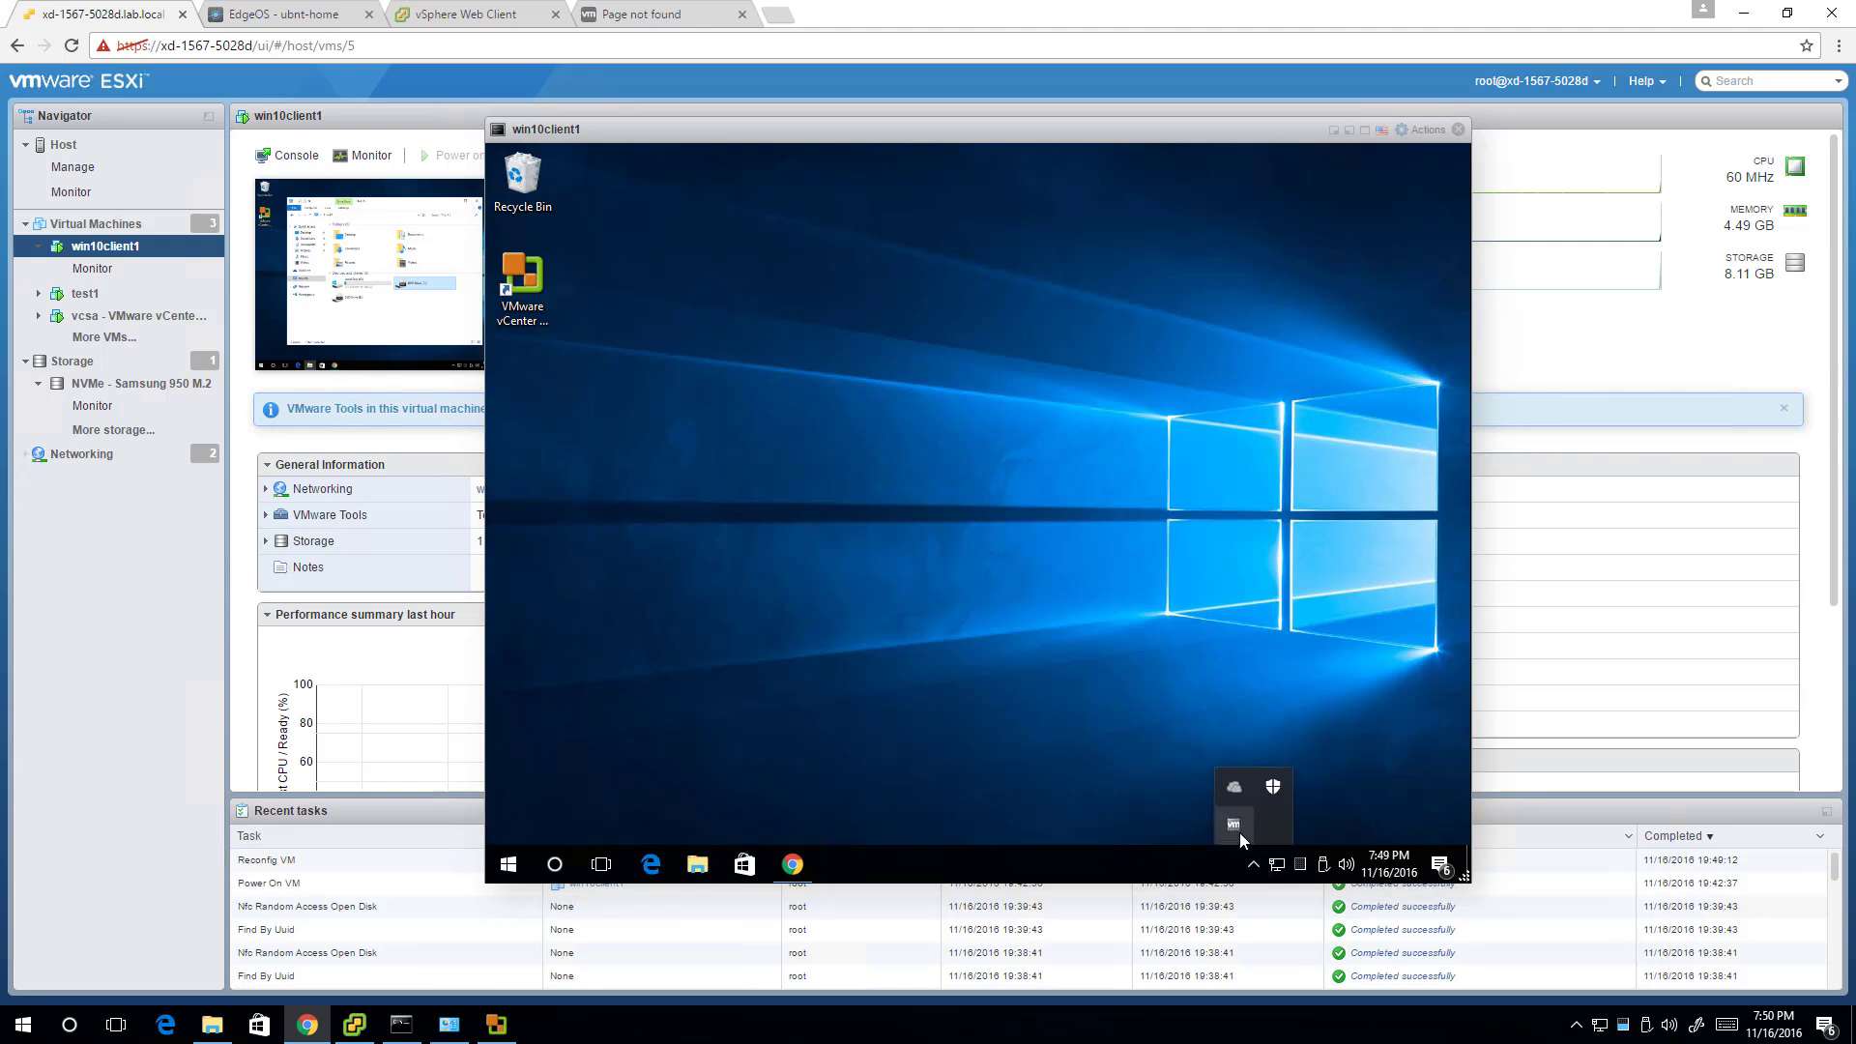
left_click(873, 669)
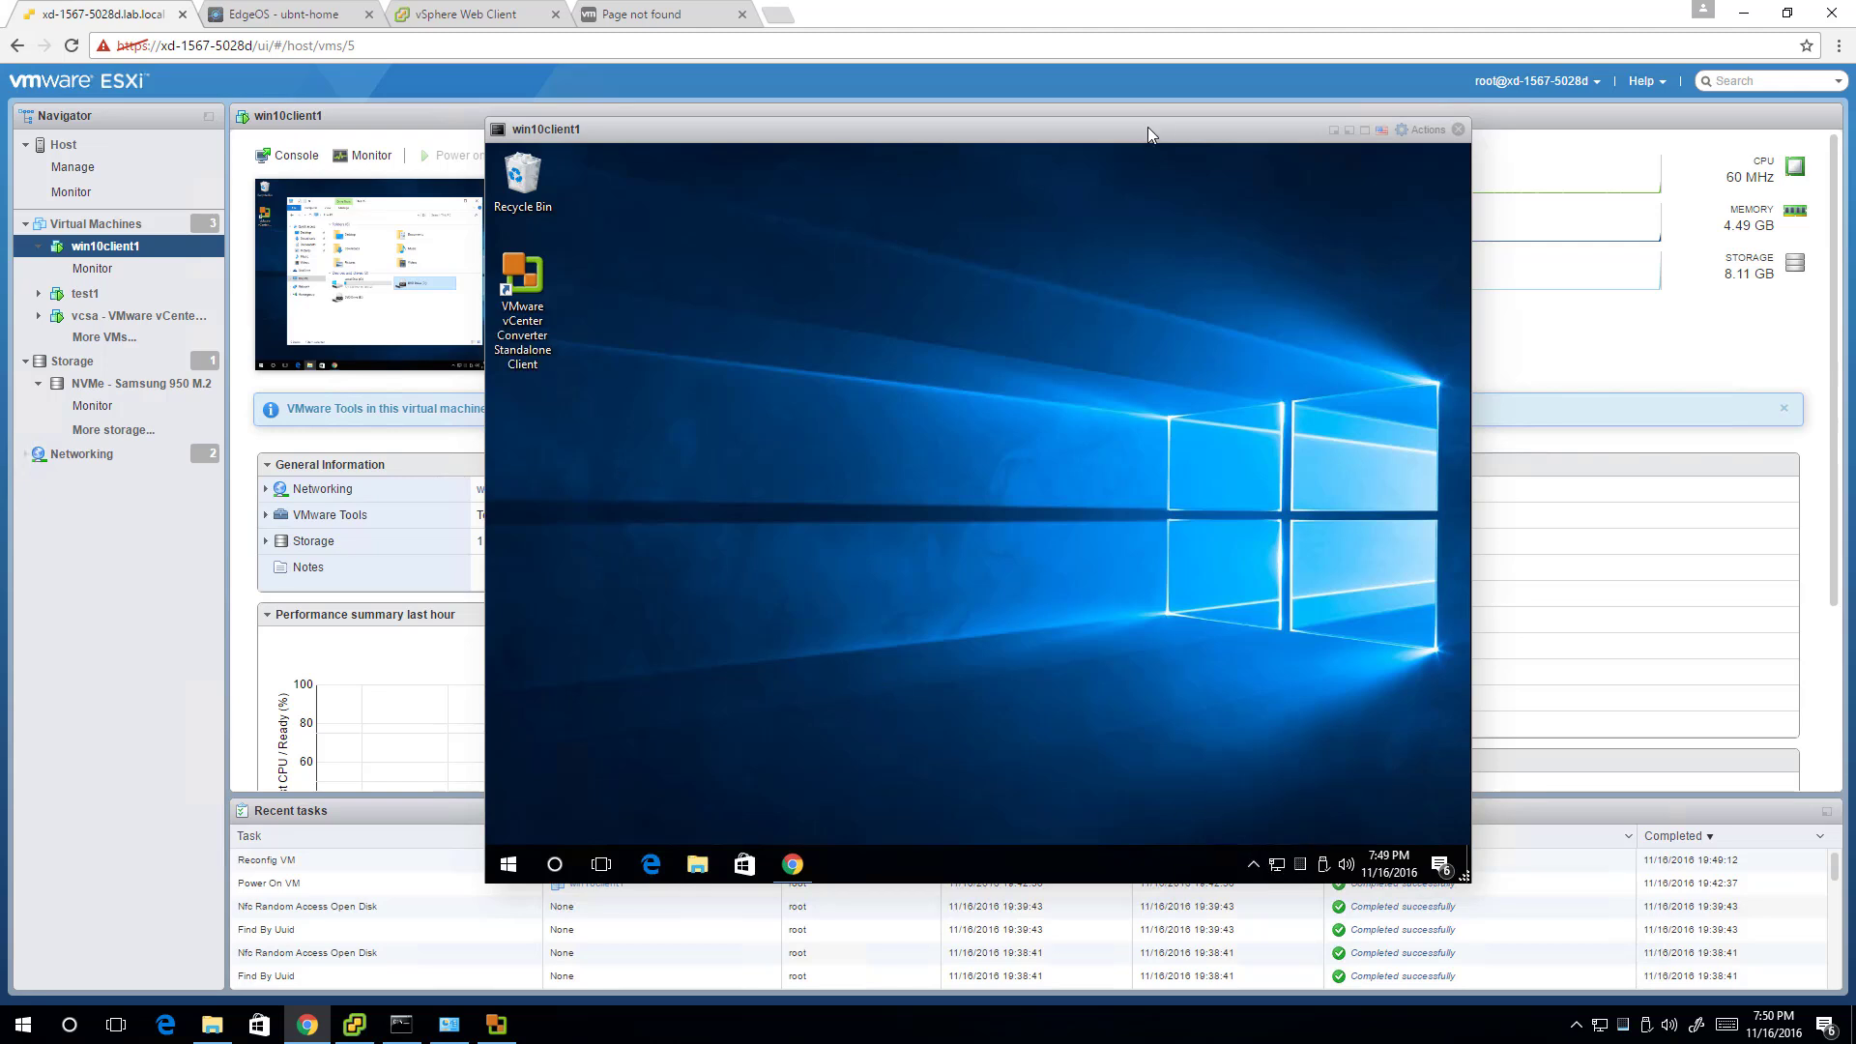
left_click_drag(1152, 142, 1261, 411)
left_click(838, 159)
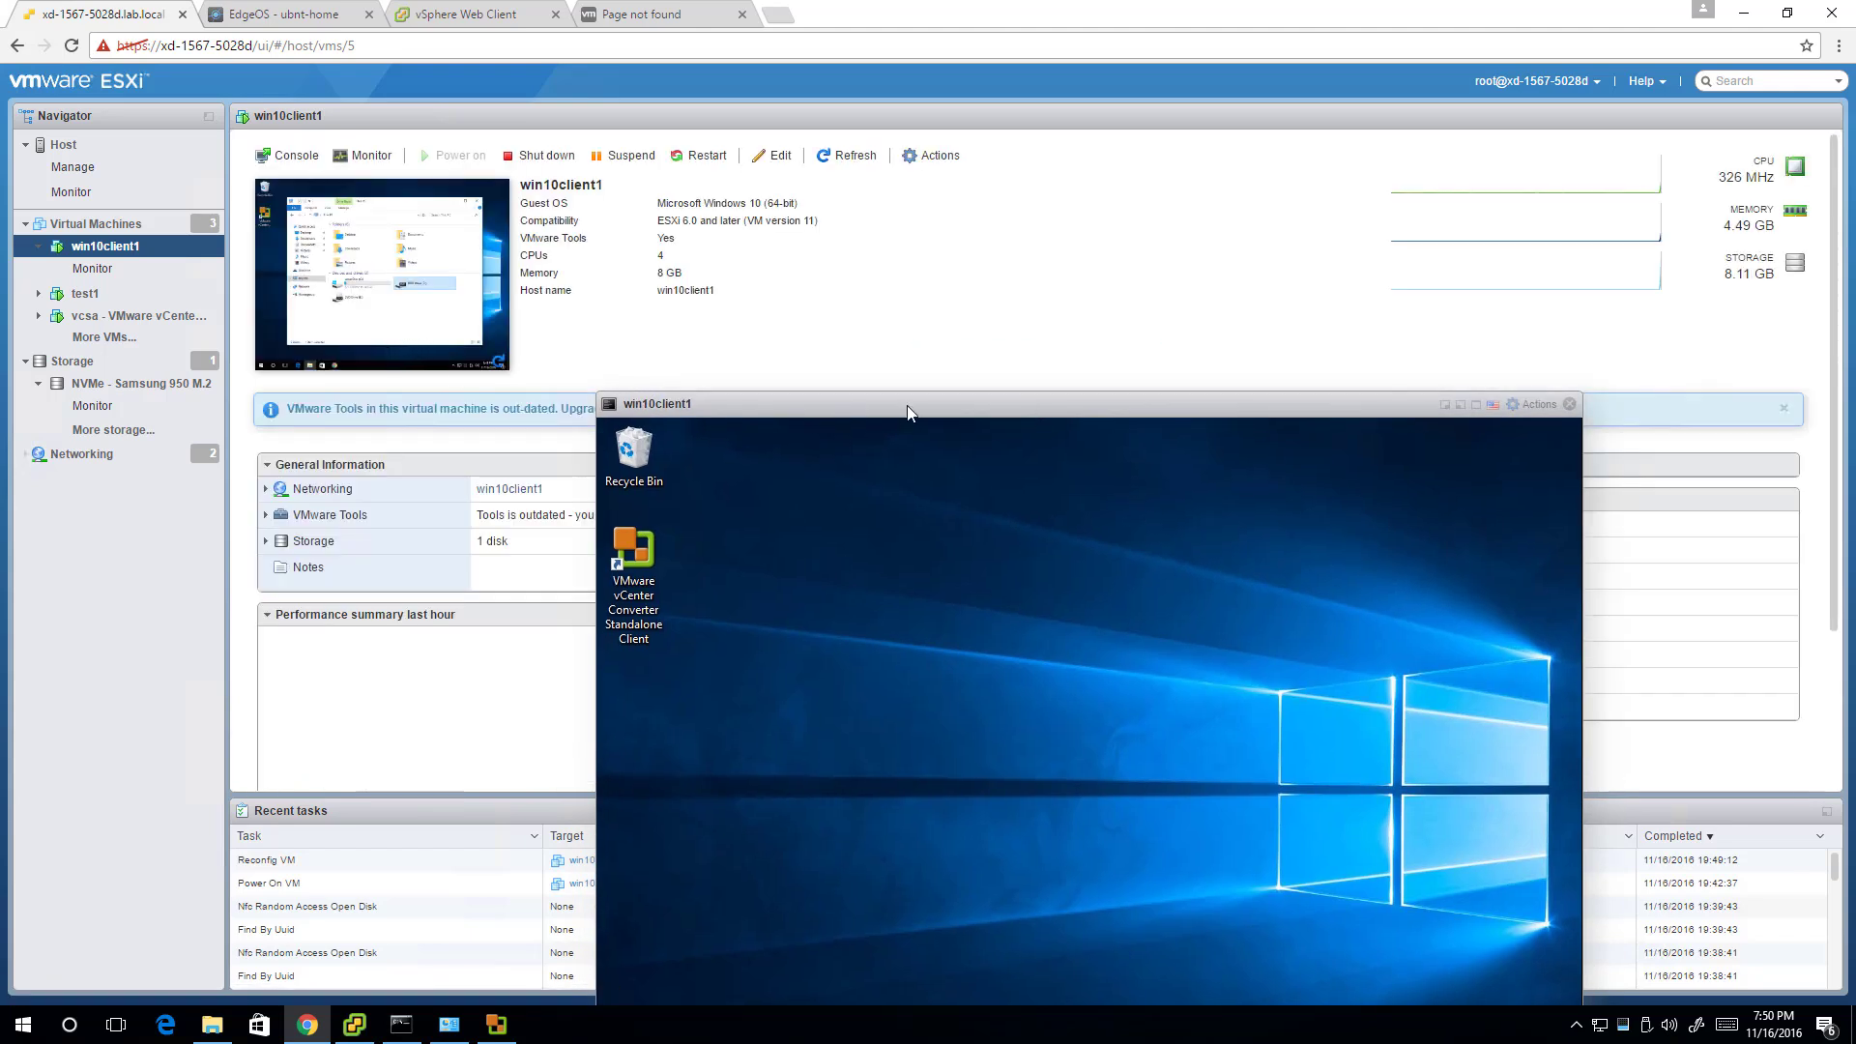
left_click_drag(1007, 408, 1014, 75)
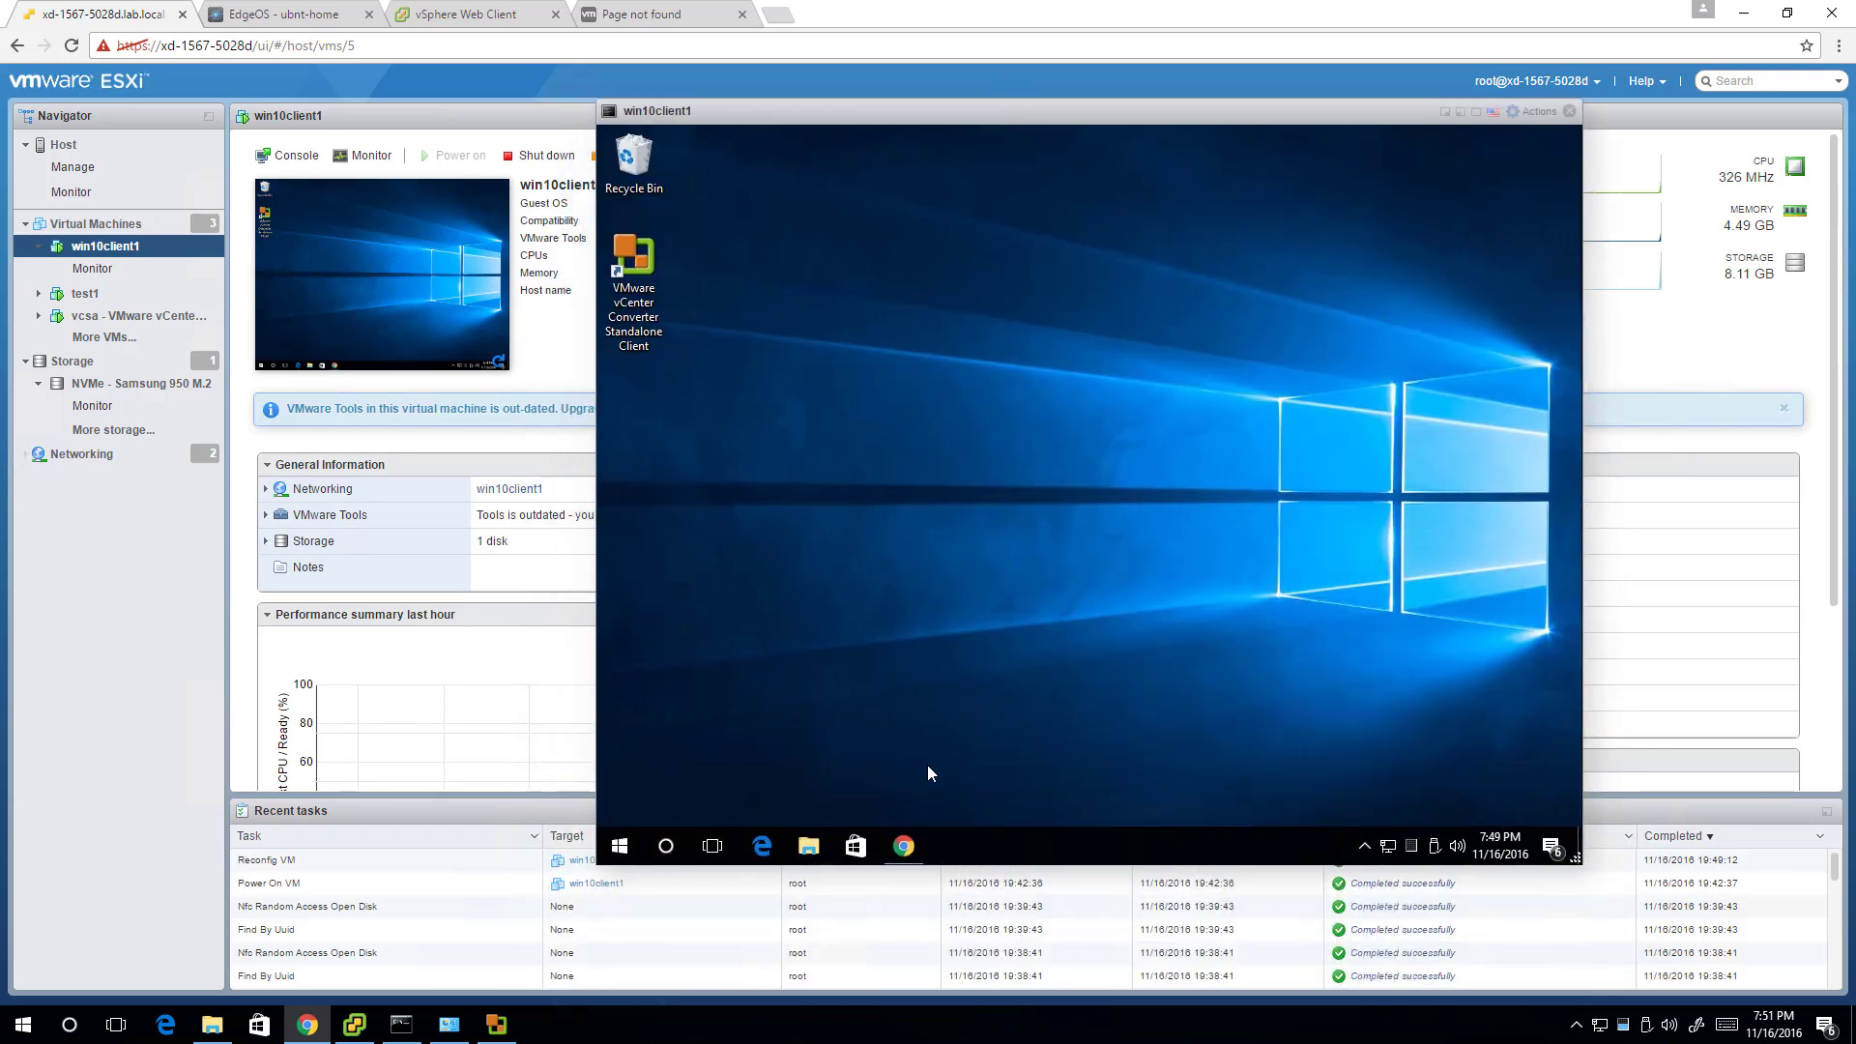
Step: Run the downloaded VMware-tools installer, allow UAC, and start a Typical installation
left_click(905, 848)
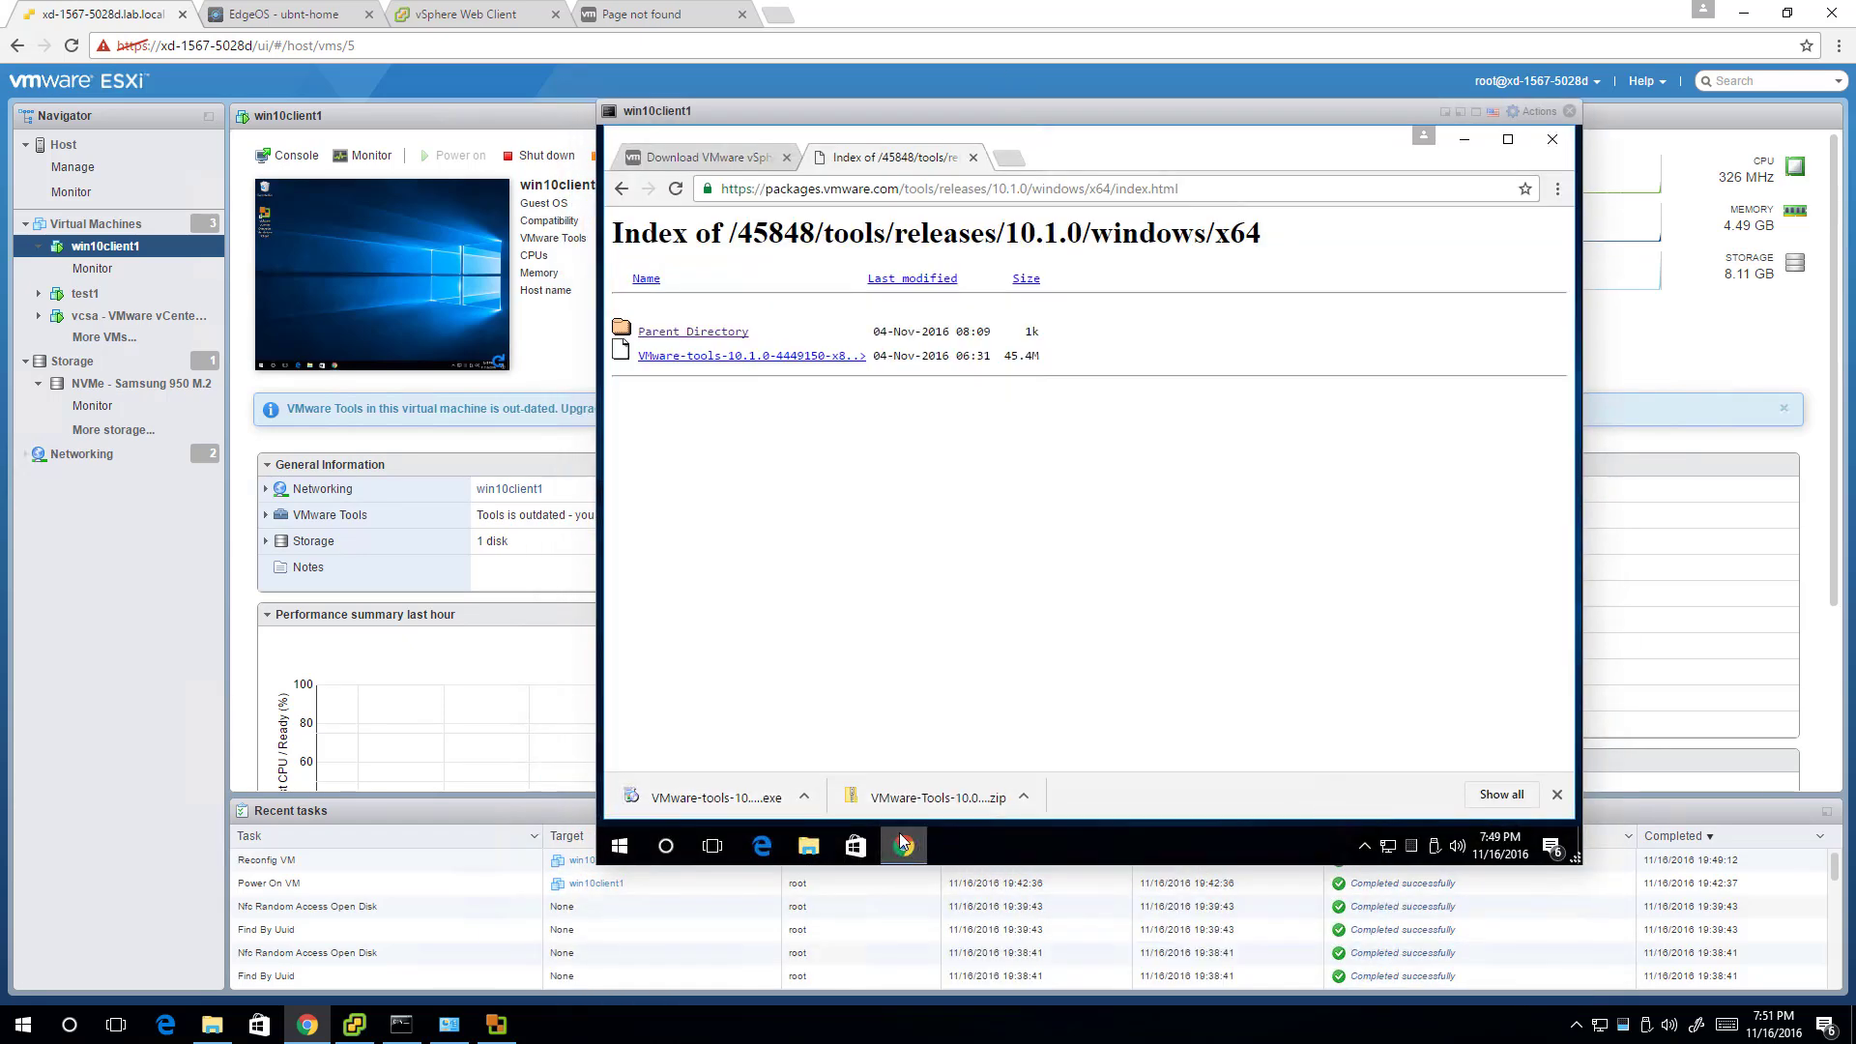
left_click(803, 797)
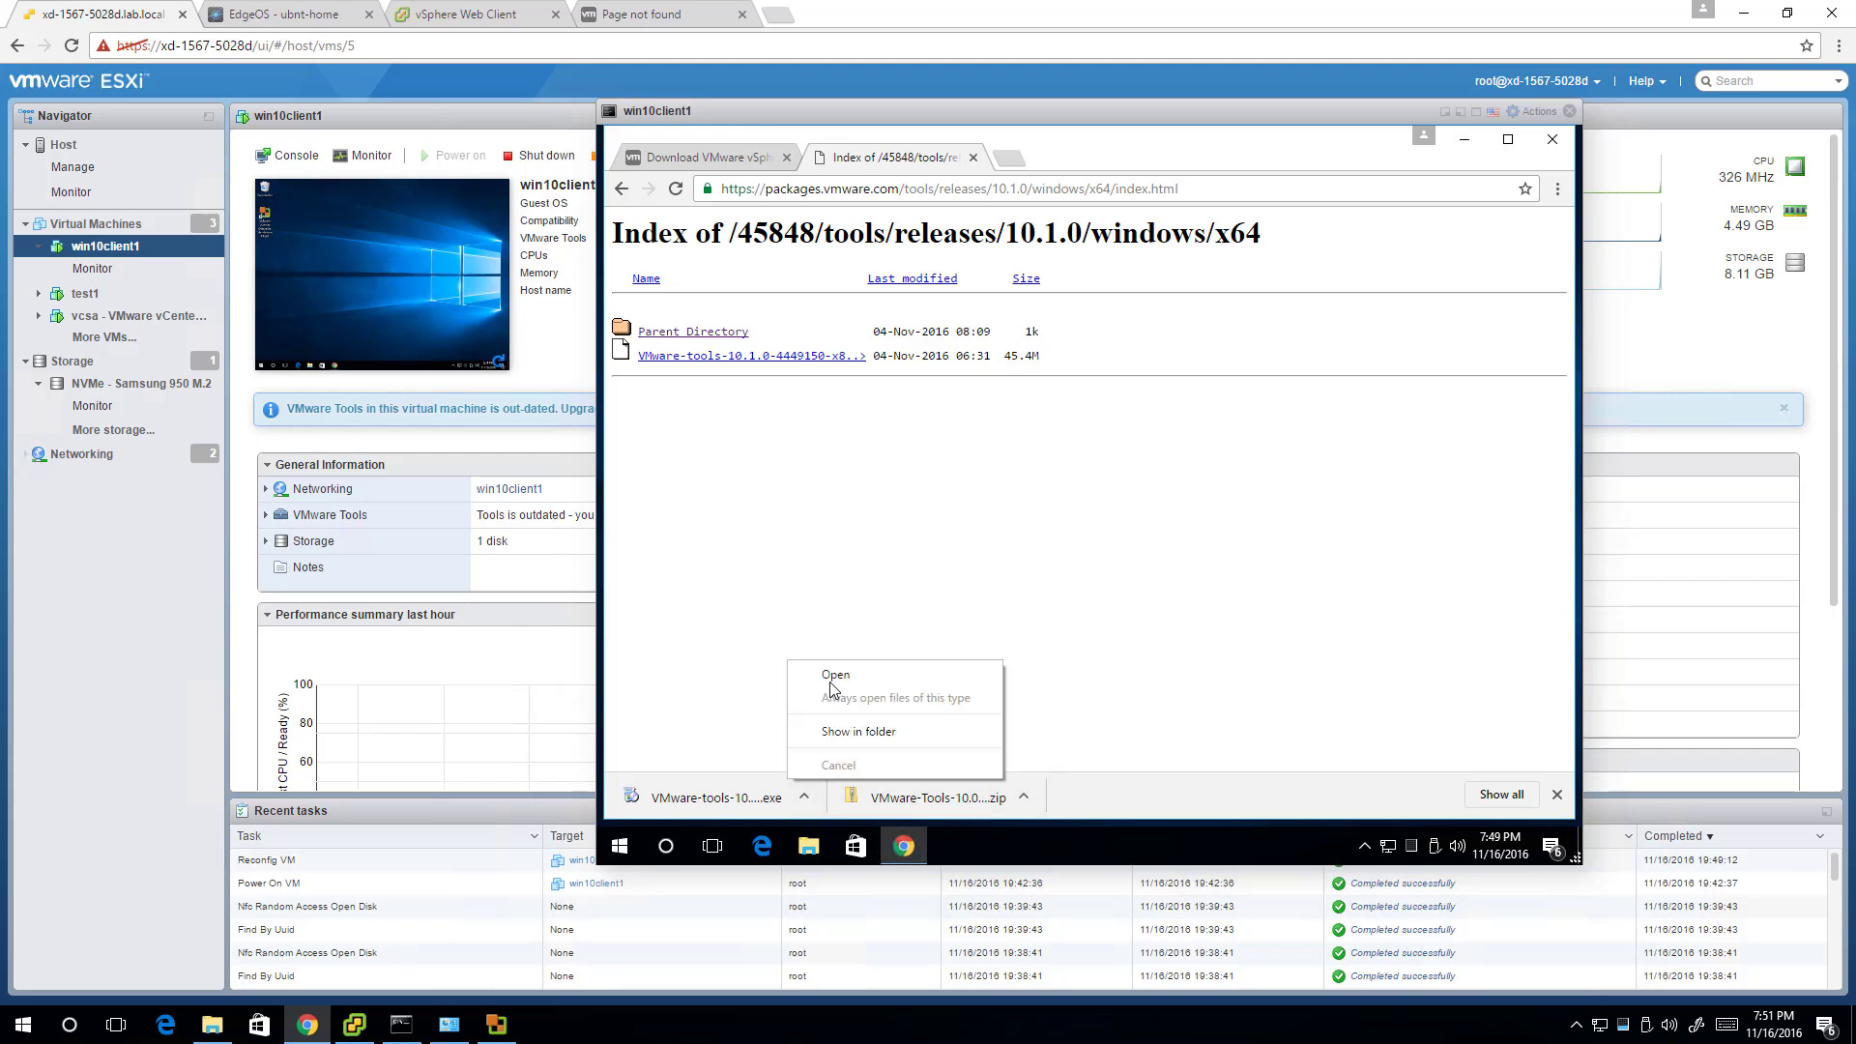
left_click(829, 676)
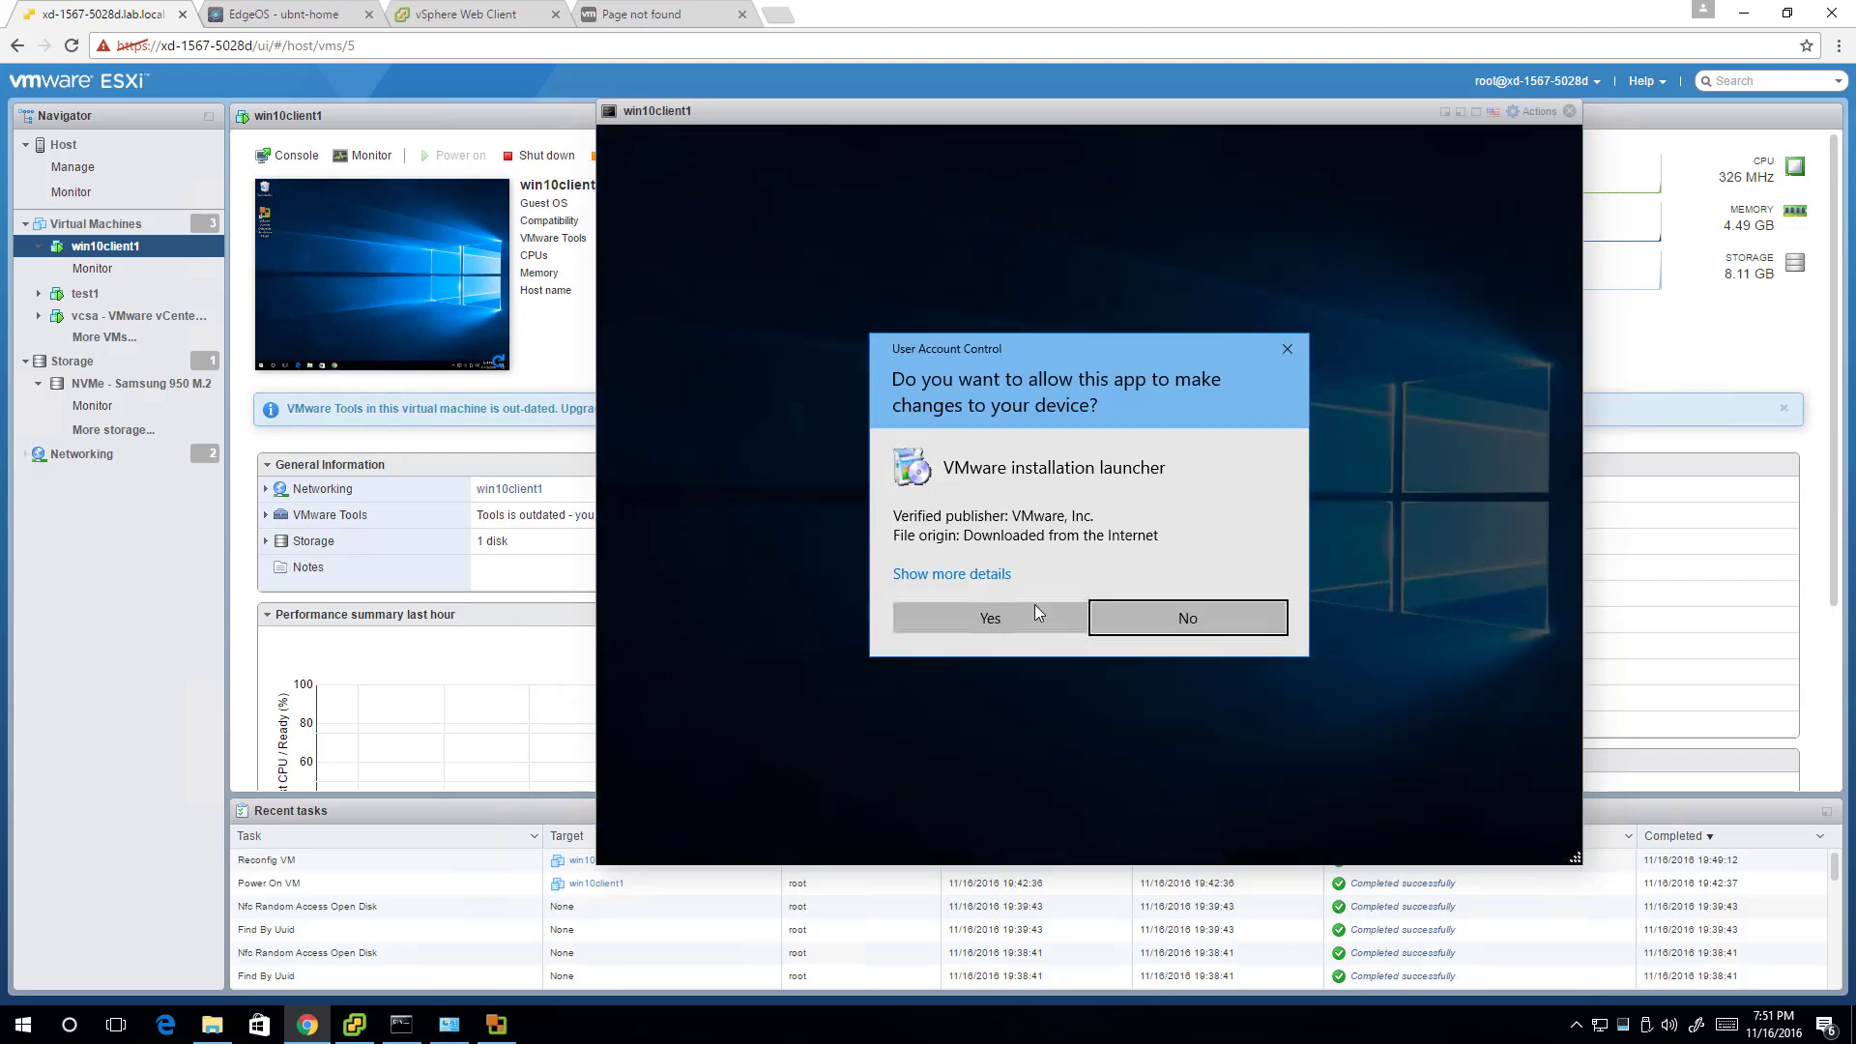
left_click(1034, 607)
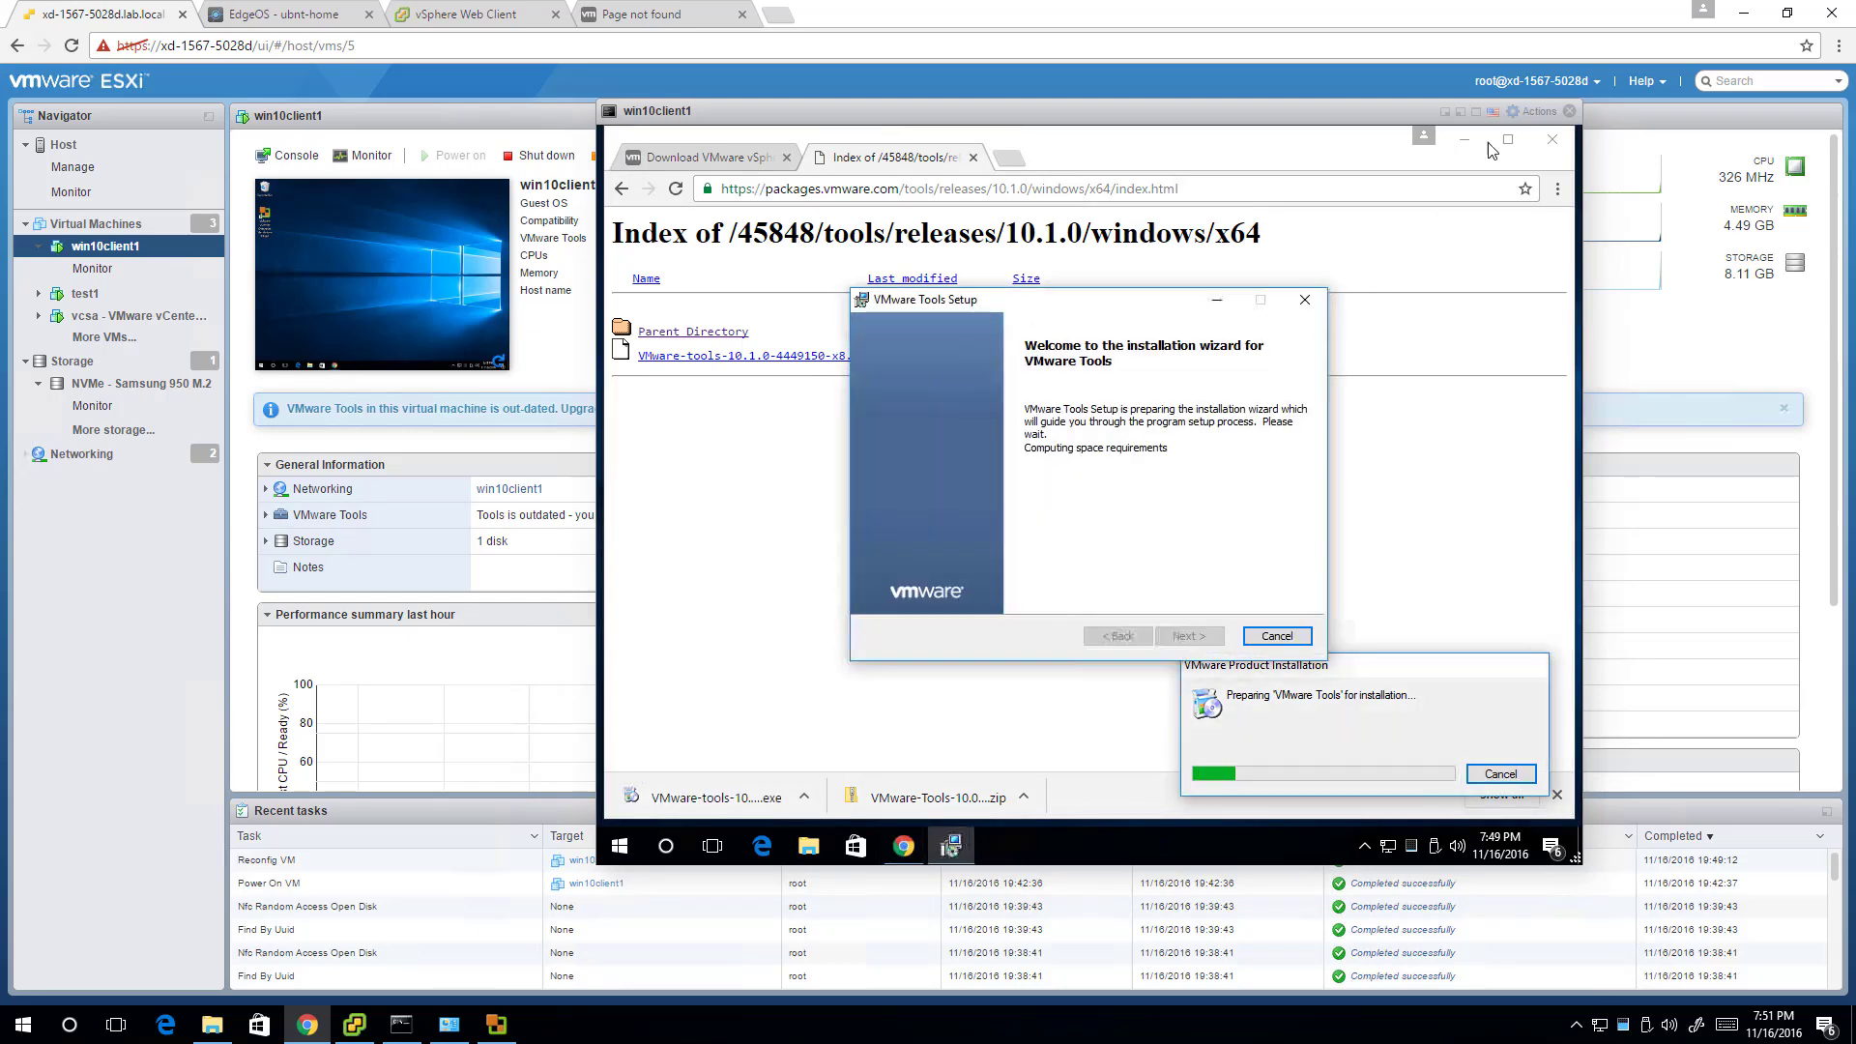
left_click(1464, 140)
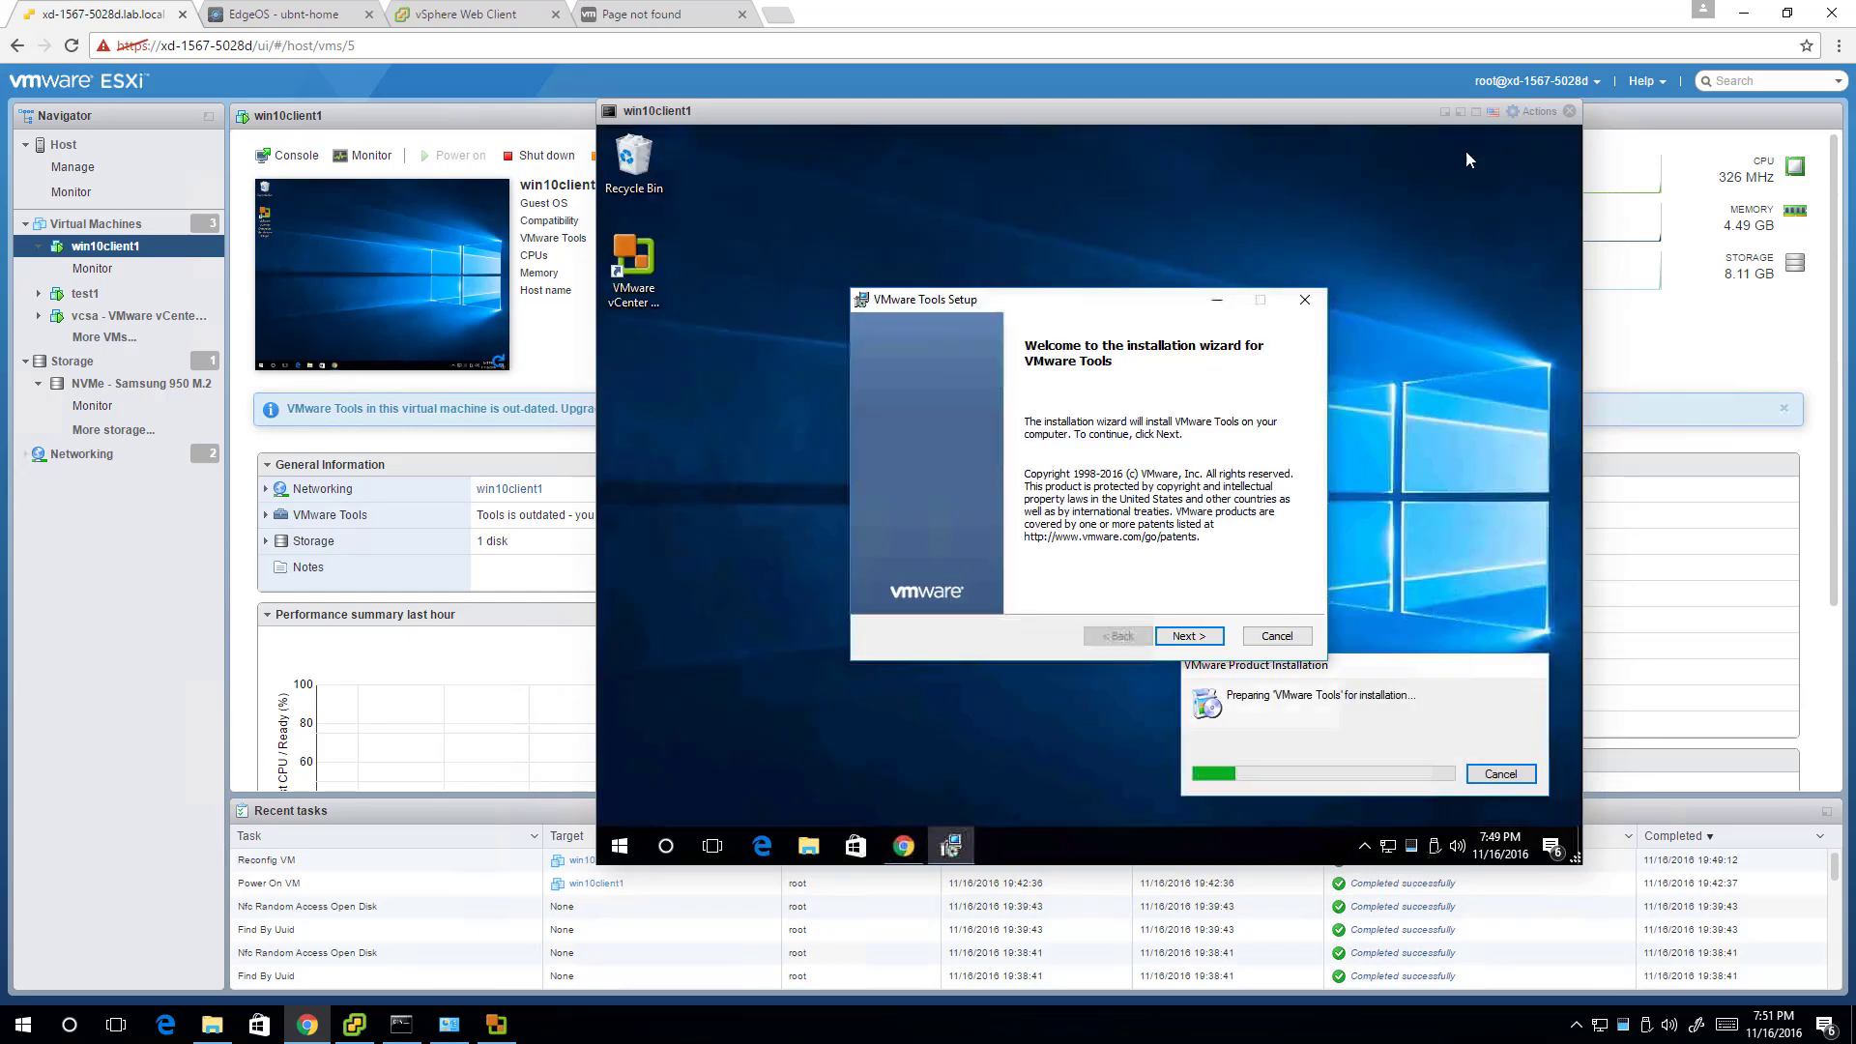
left_click(1189, 635)
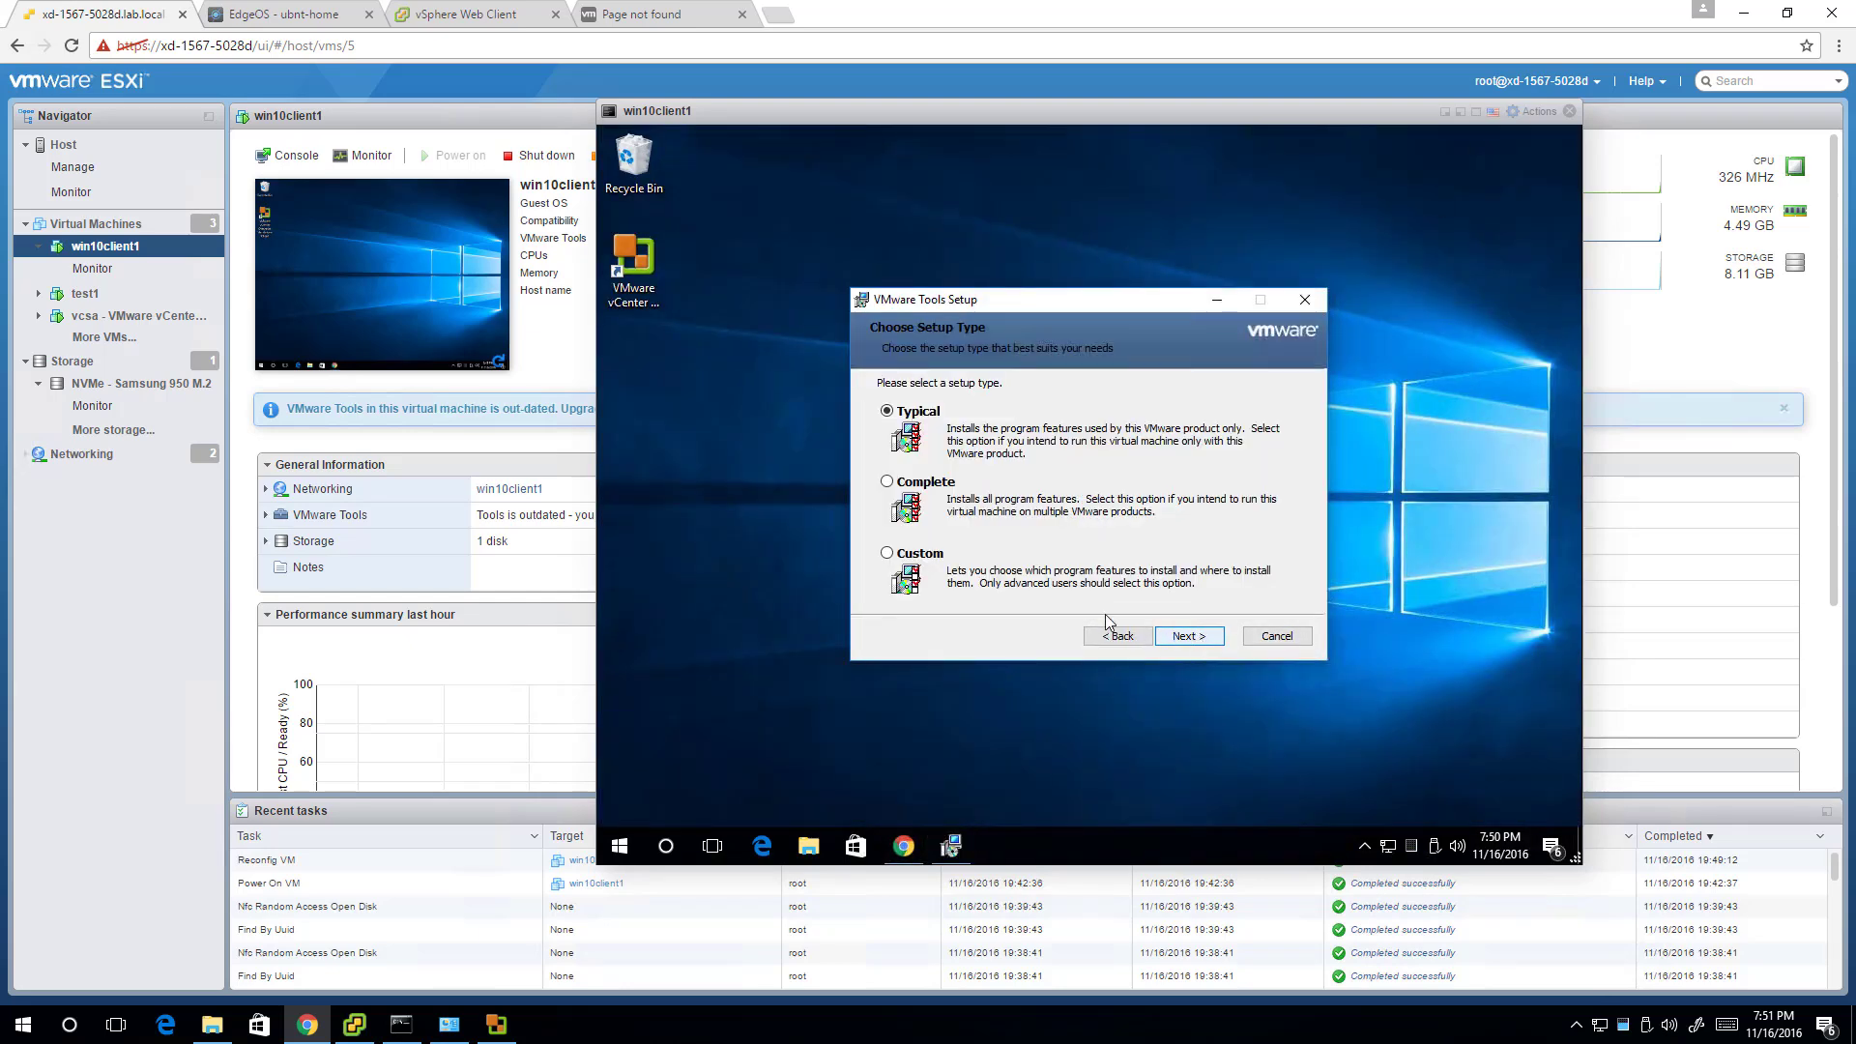
left_click(1188, 636)
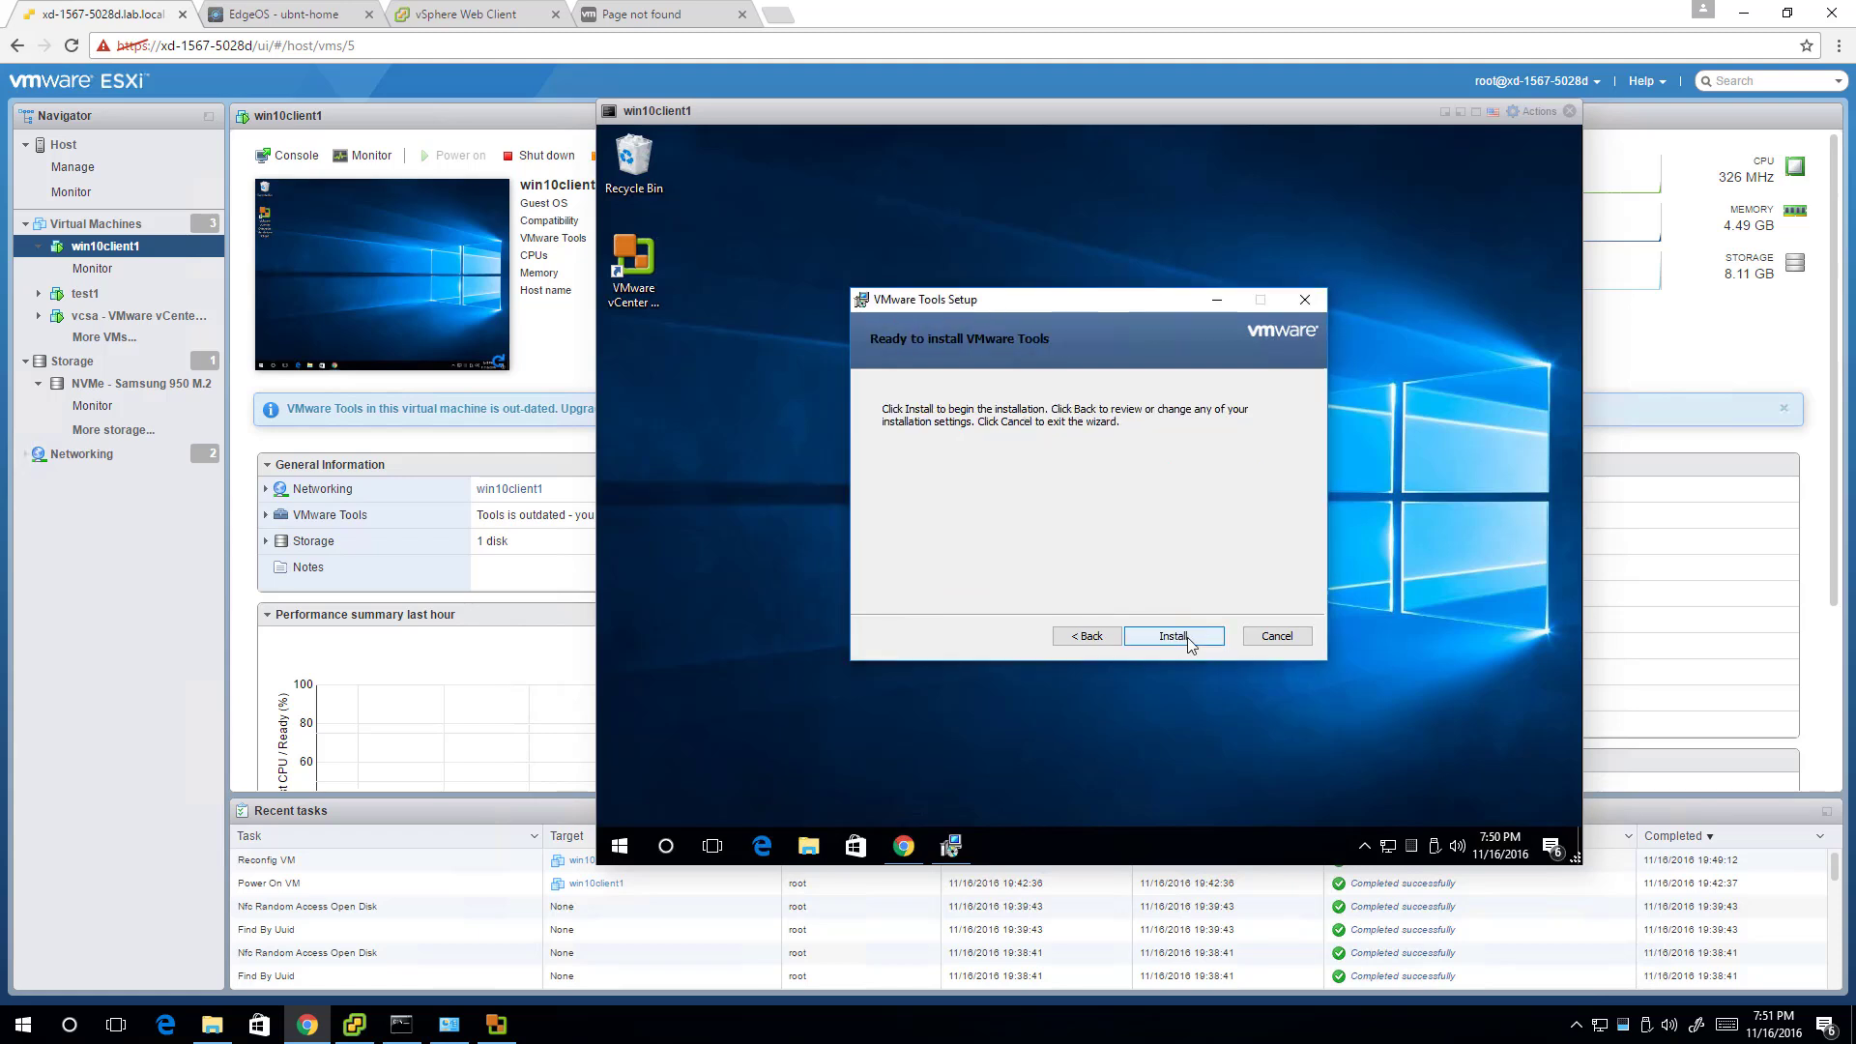
left_click(1187, 637)
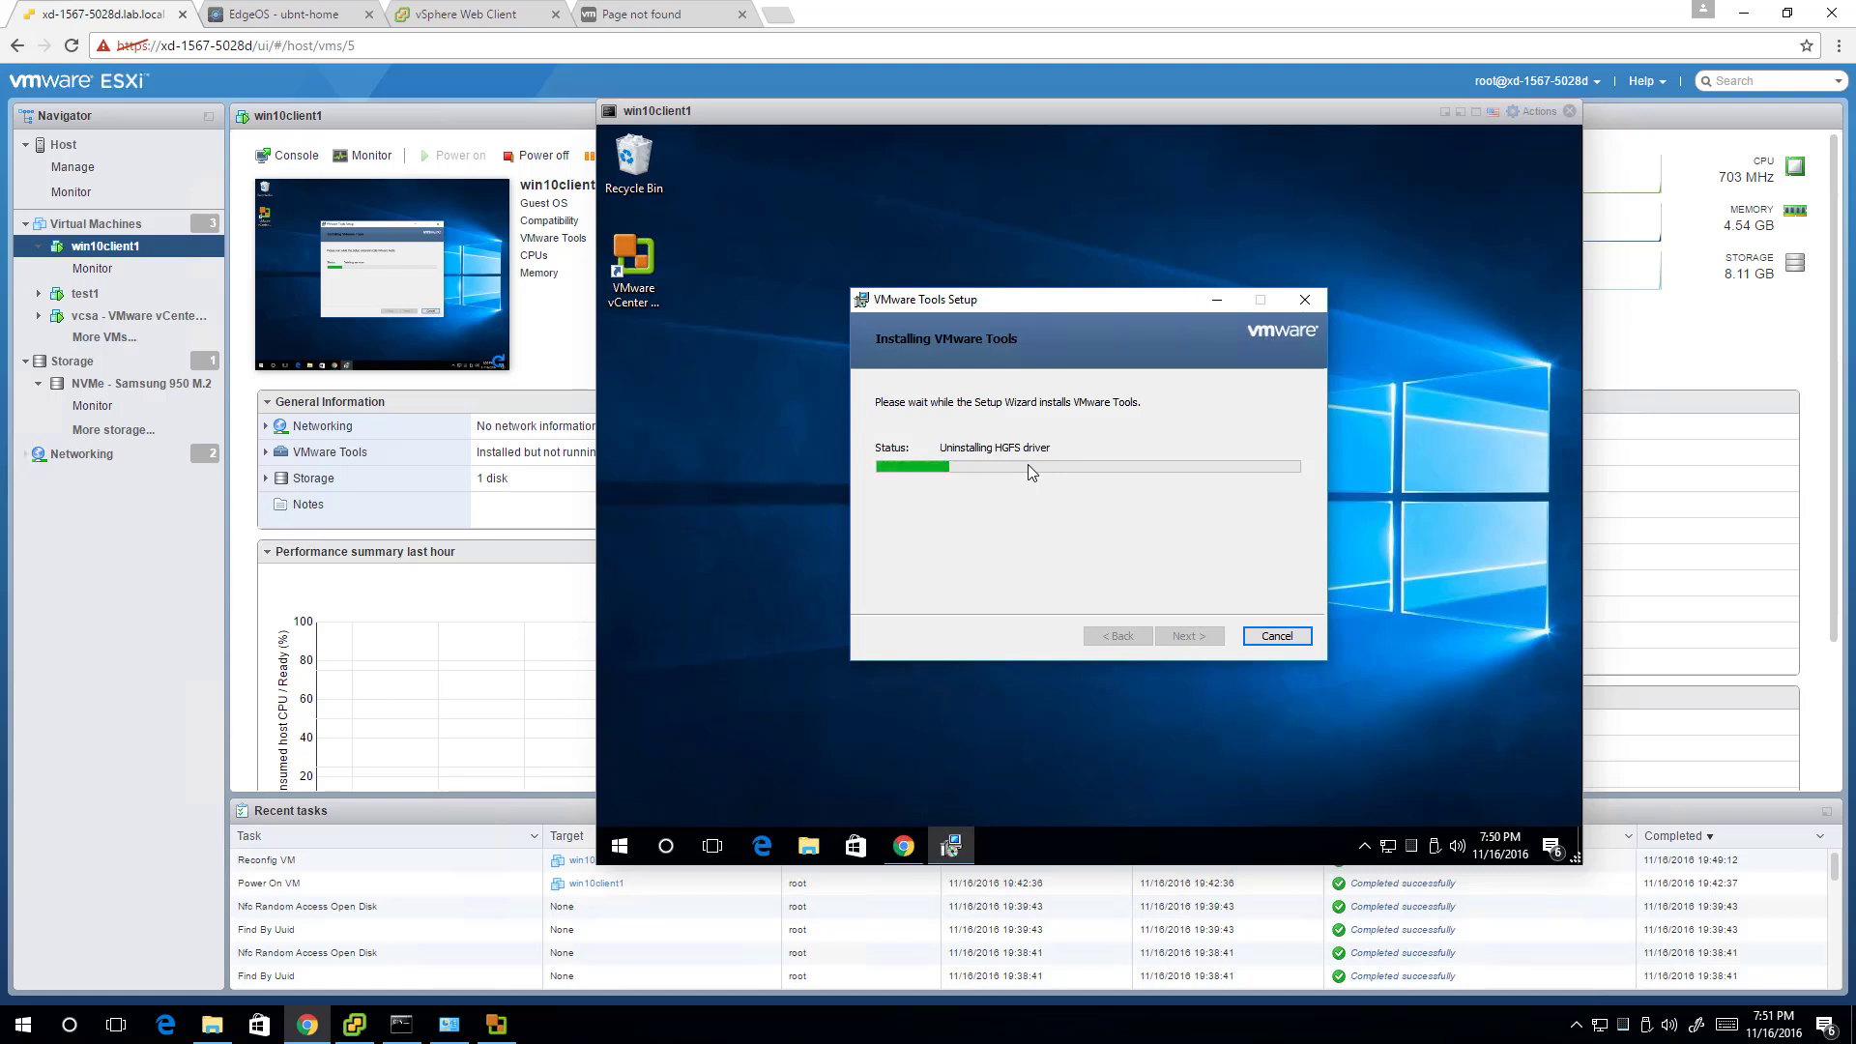
Step: While VMware Tools installs, go up to the parent directory on the guest's tools index page
left_click(904, 846)
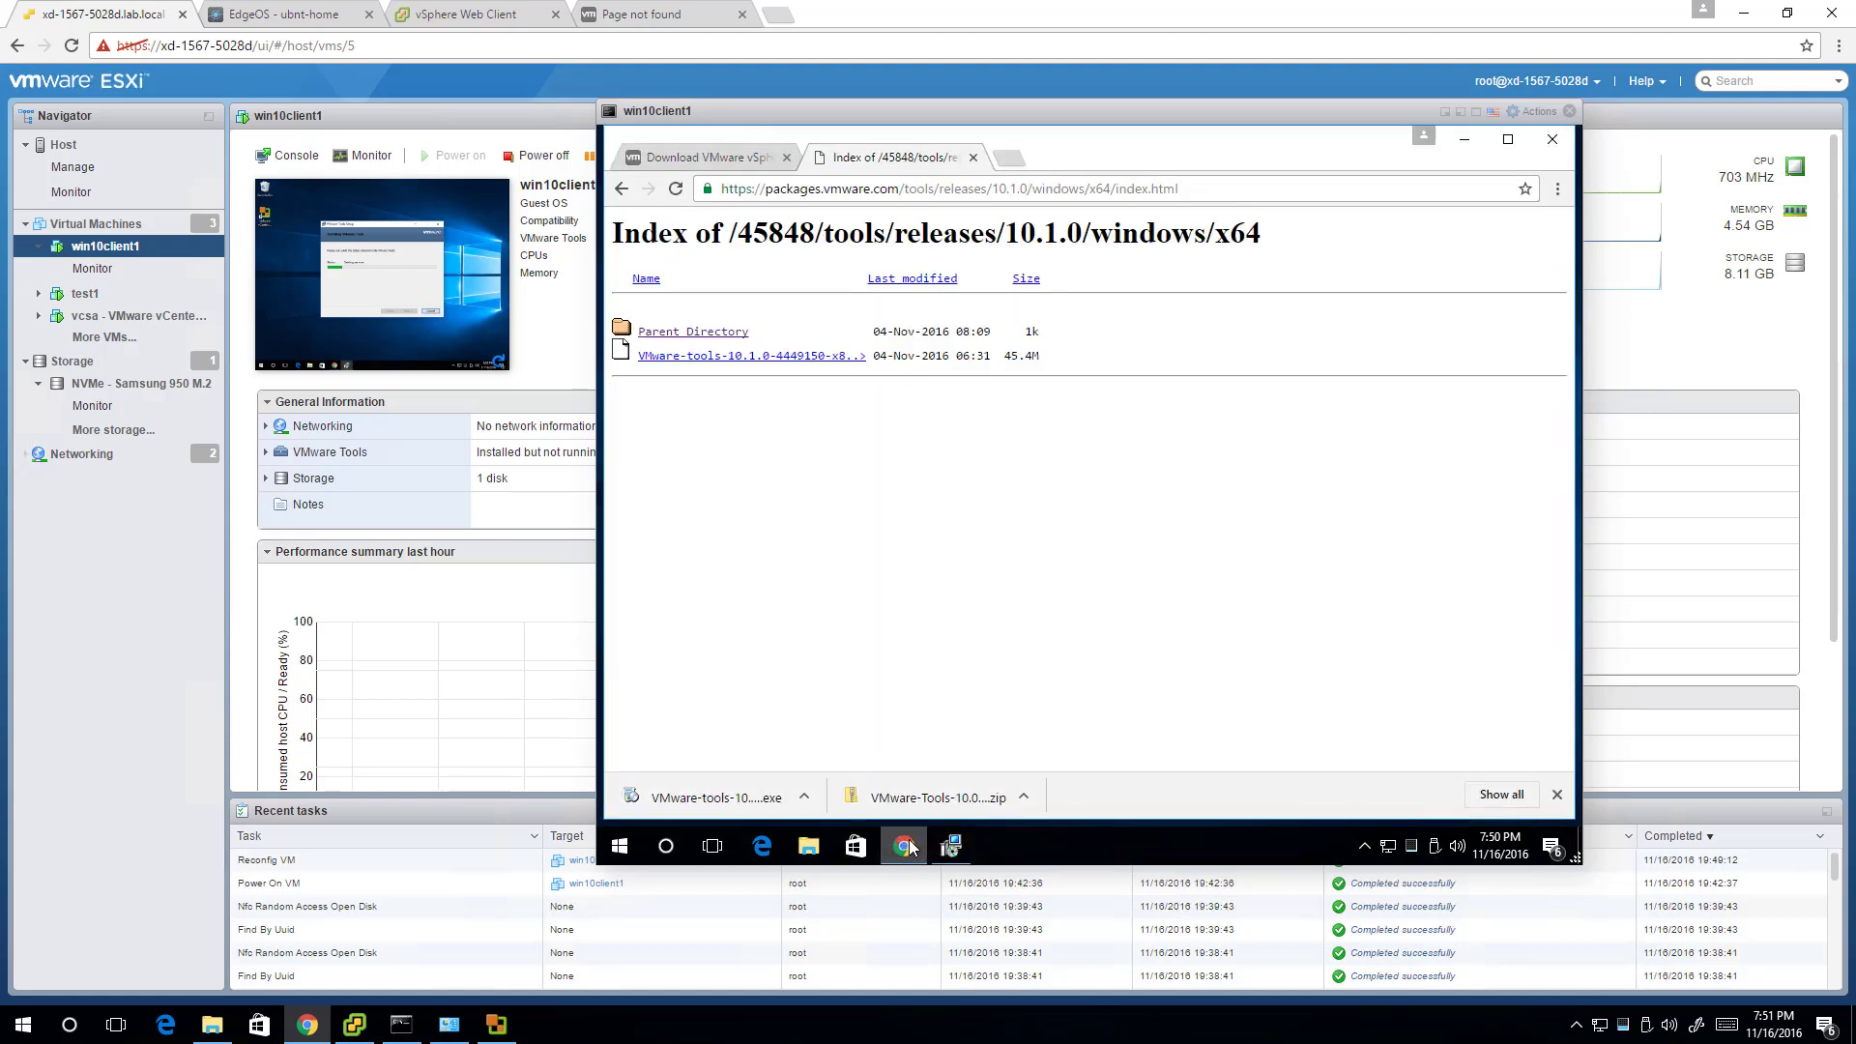
left_click(710, 333)
left_click(711, 334)
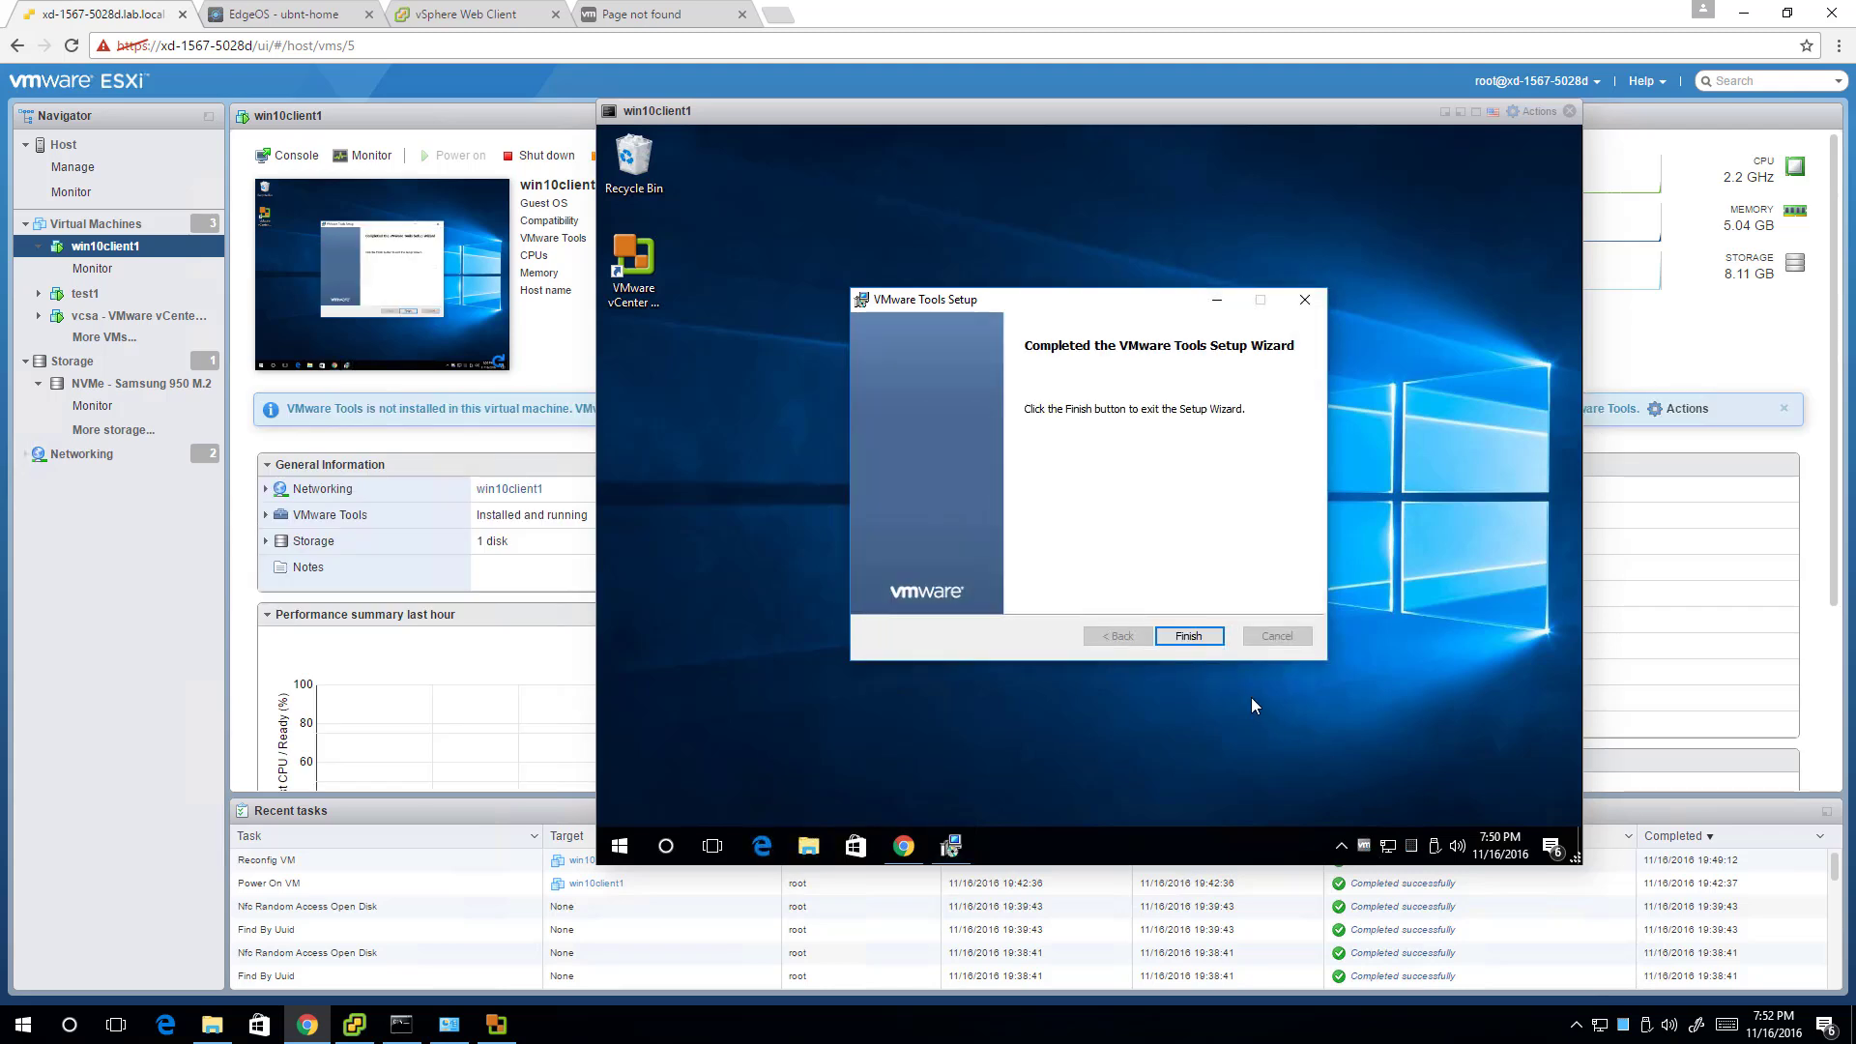
Step: Finish the Tools setup, restart the guest, and set host client auto-refresh to 15 seconds
left_click(1188, 635)
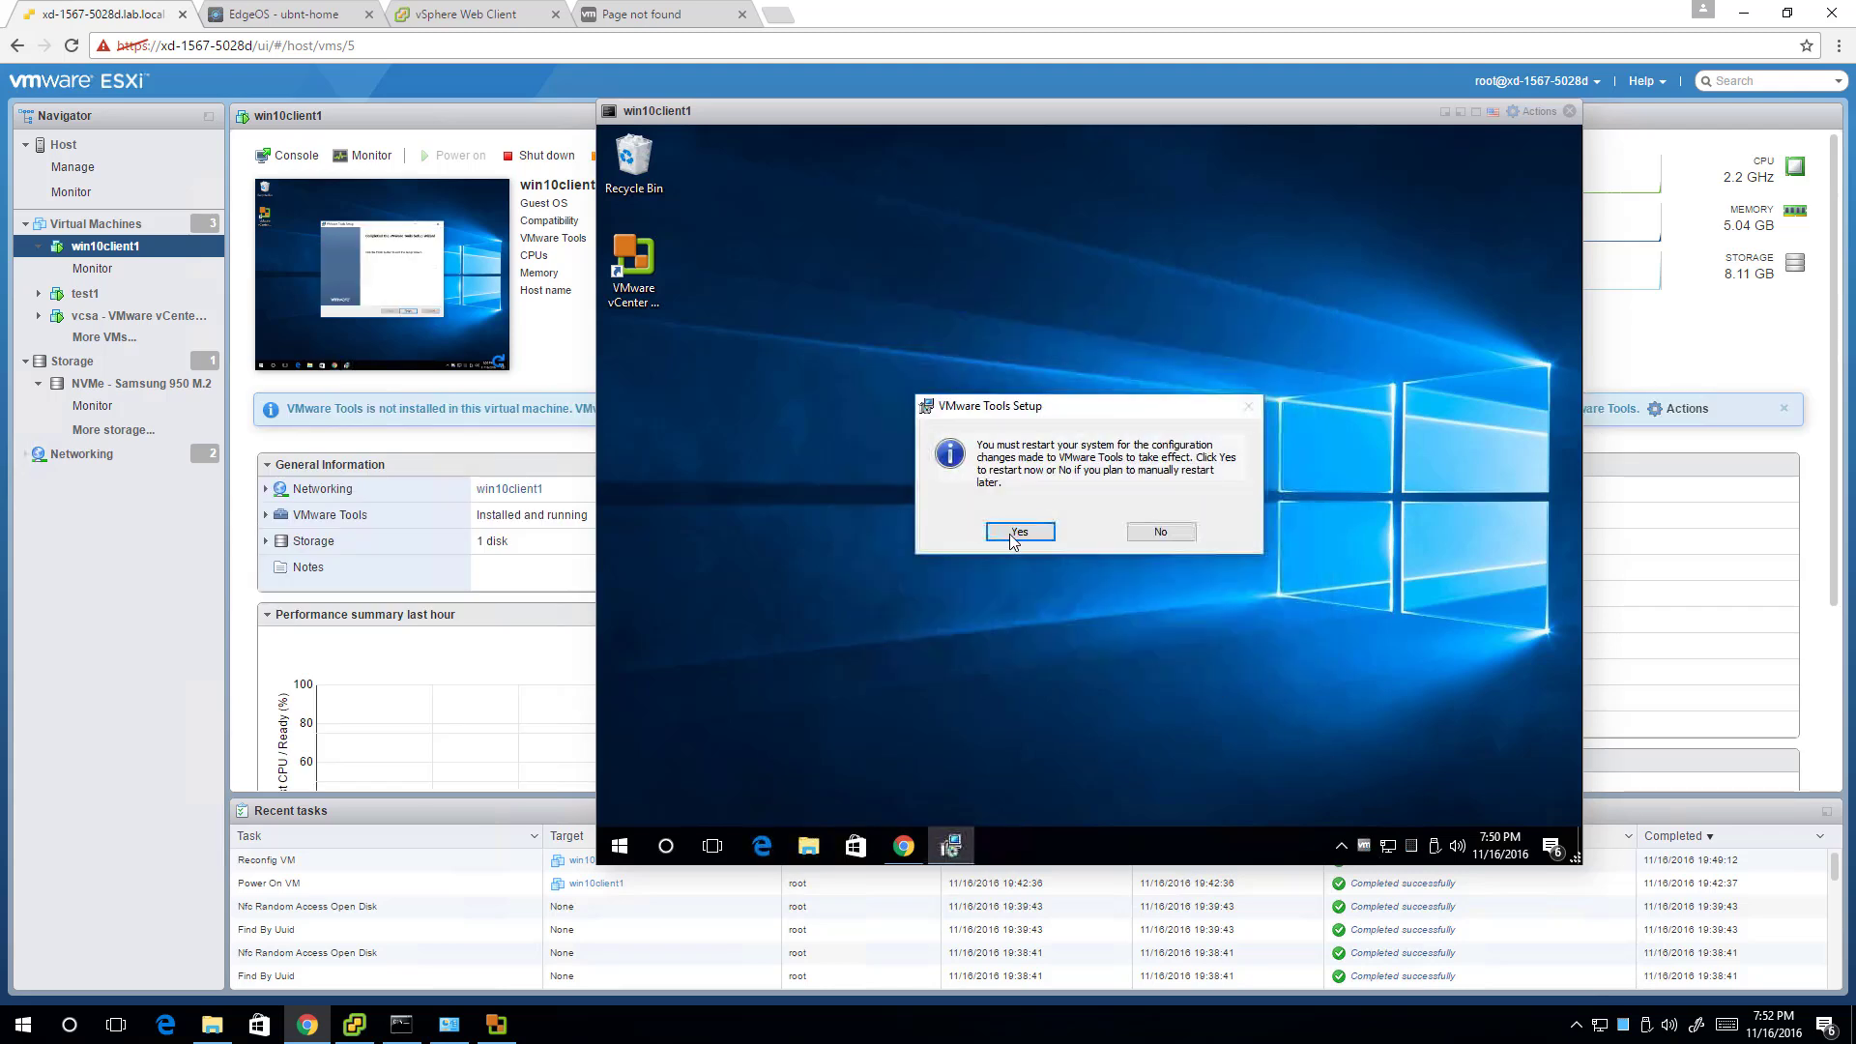
left_click(1008, 536)
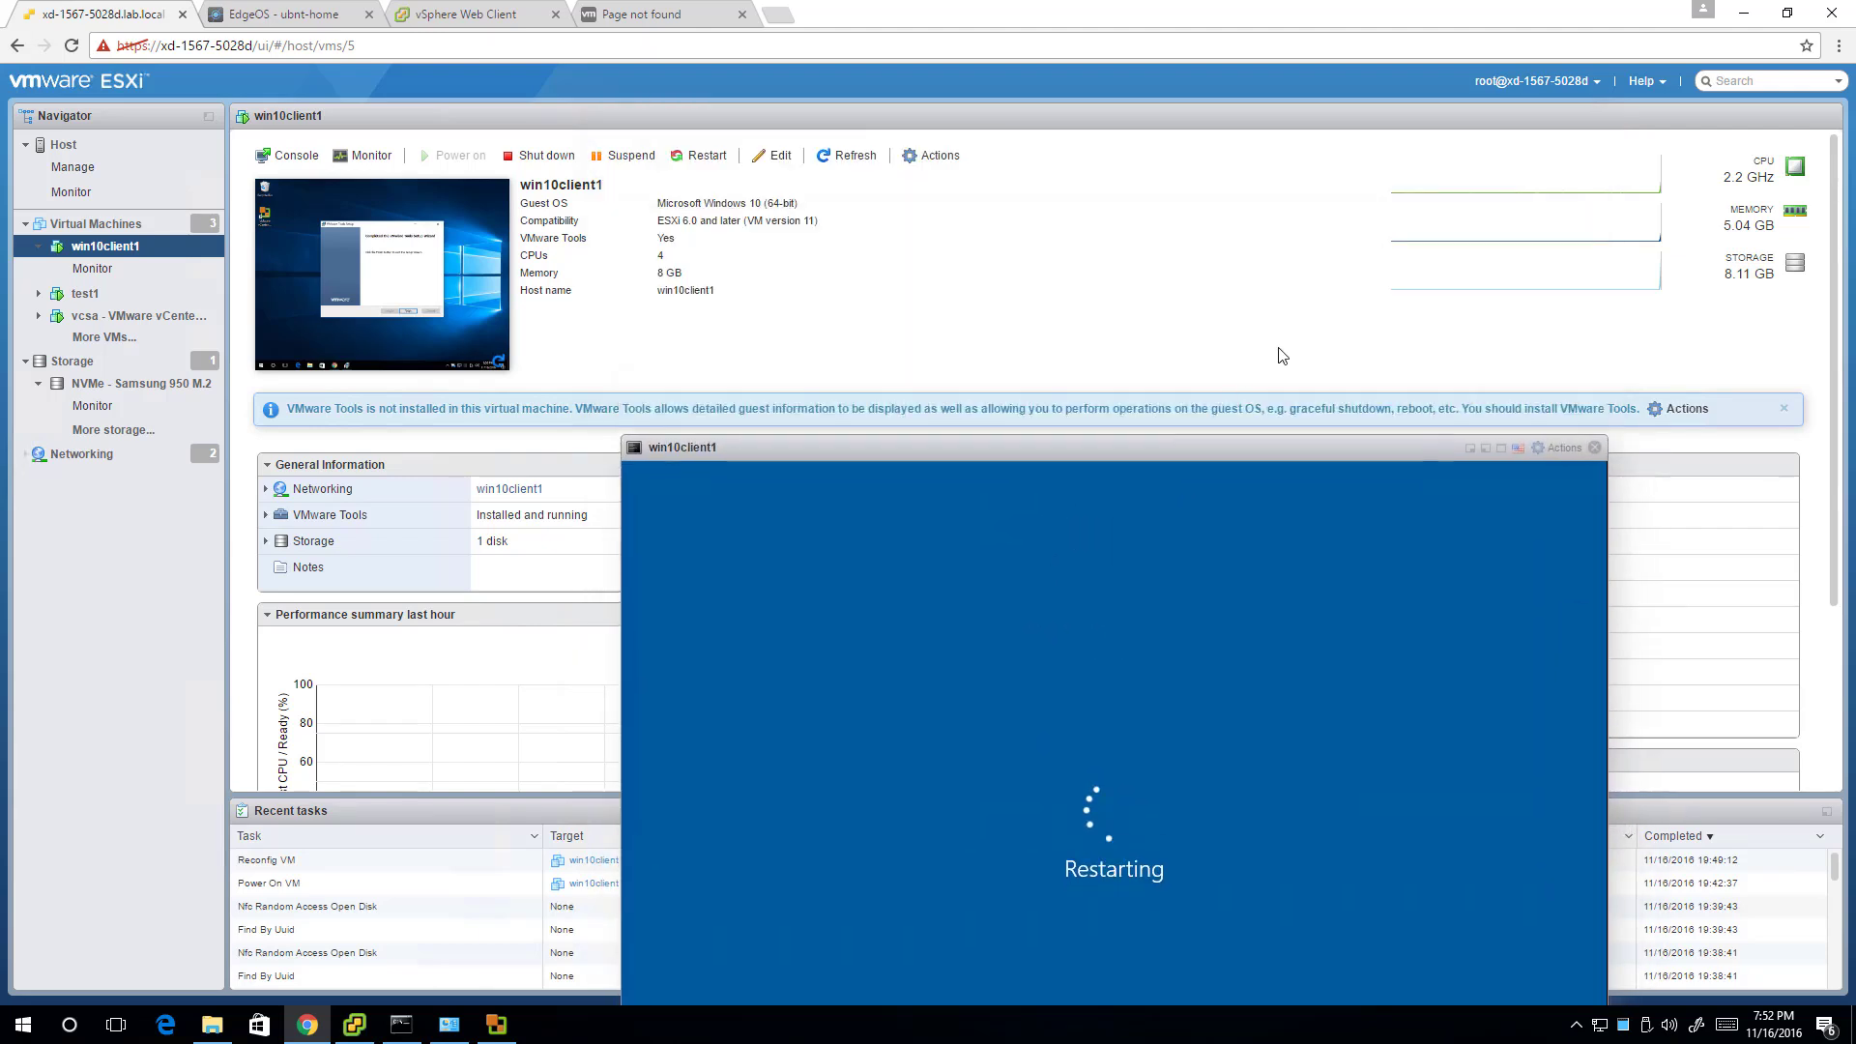
left_click(1598, 85)
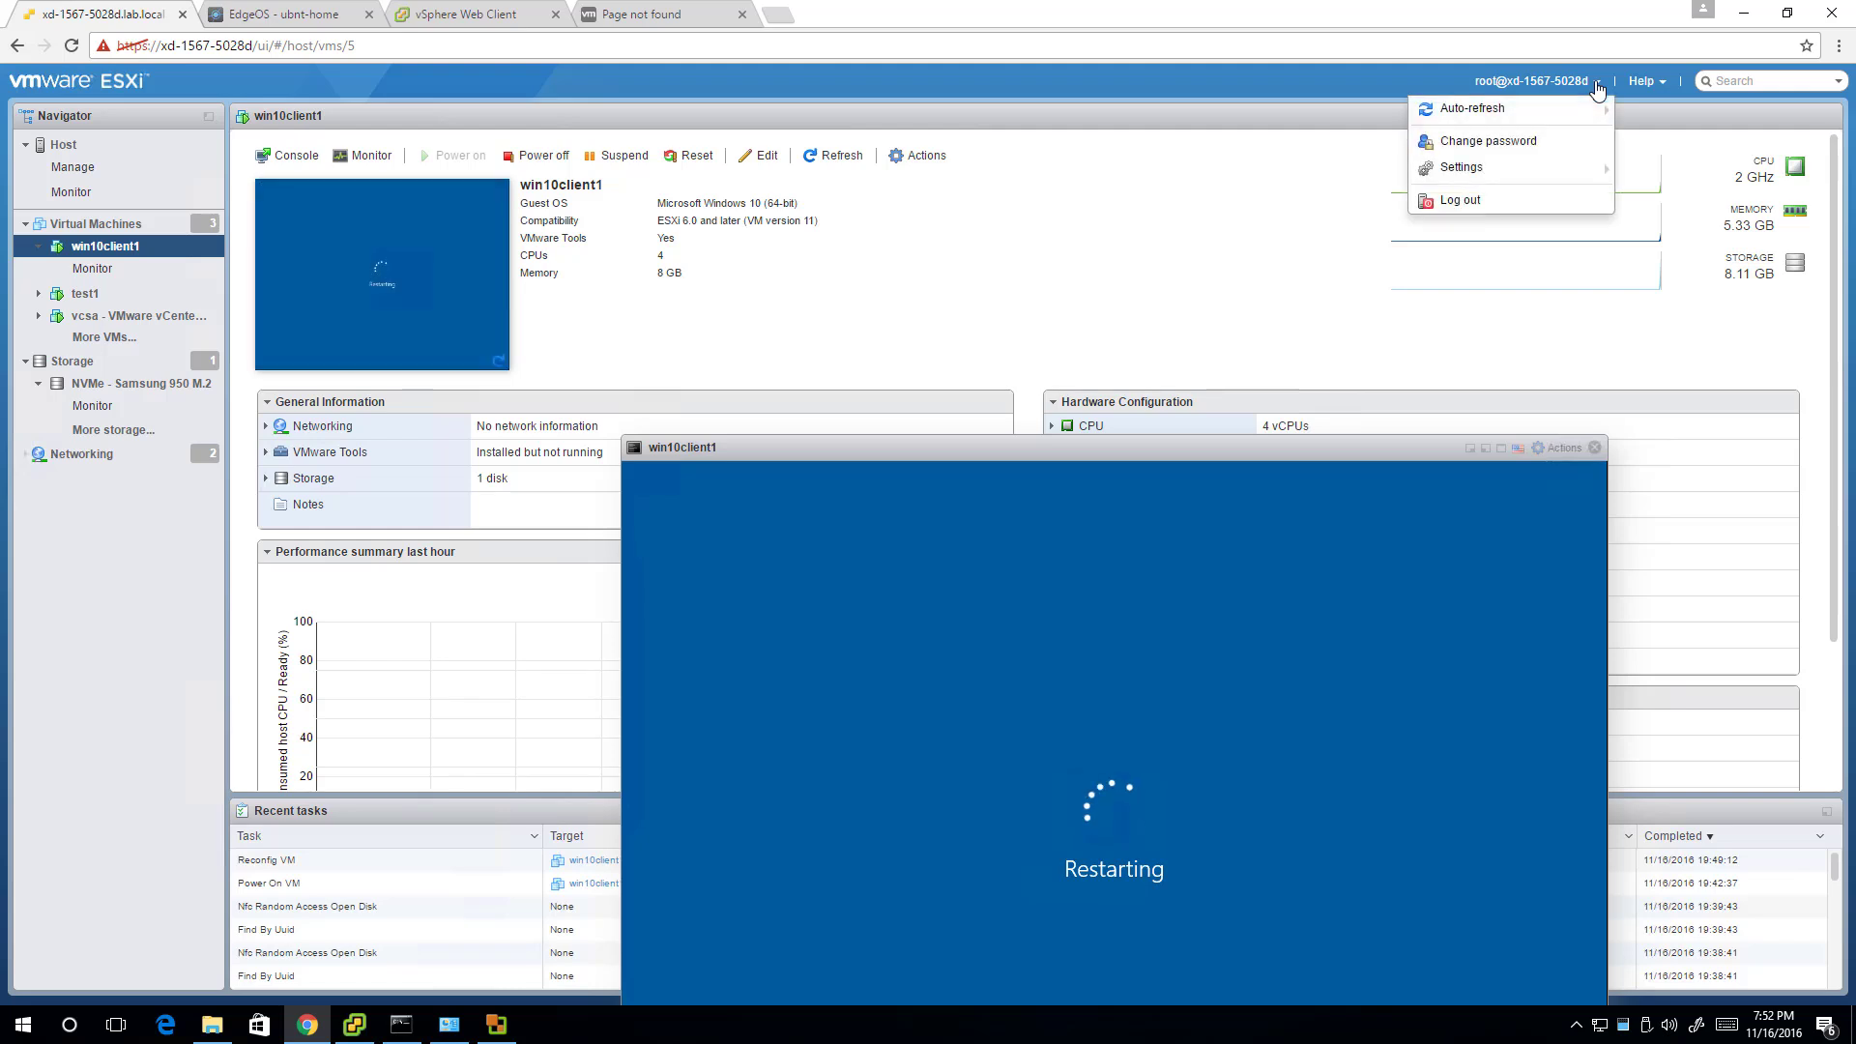
mouse_move(1551, 116)
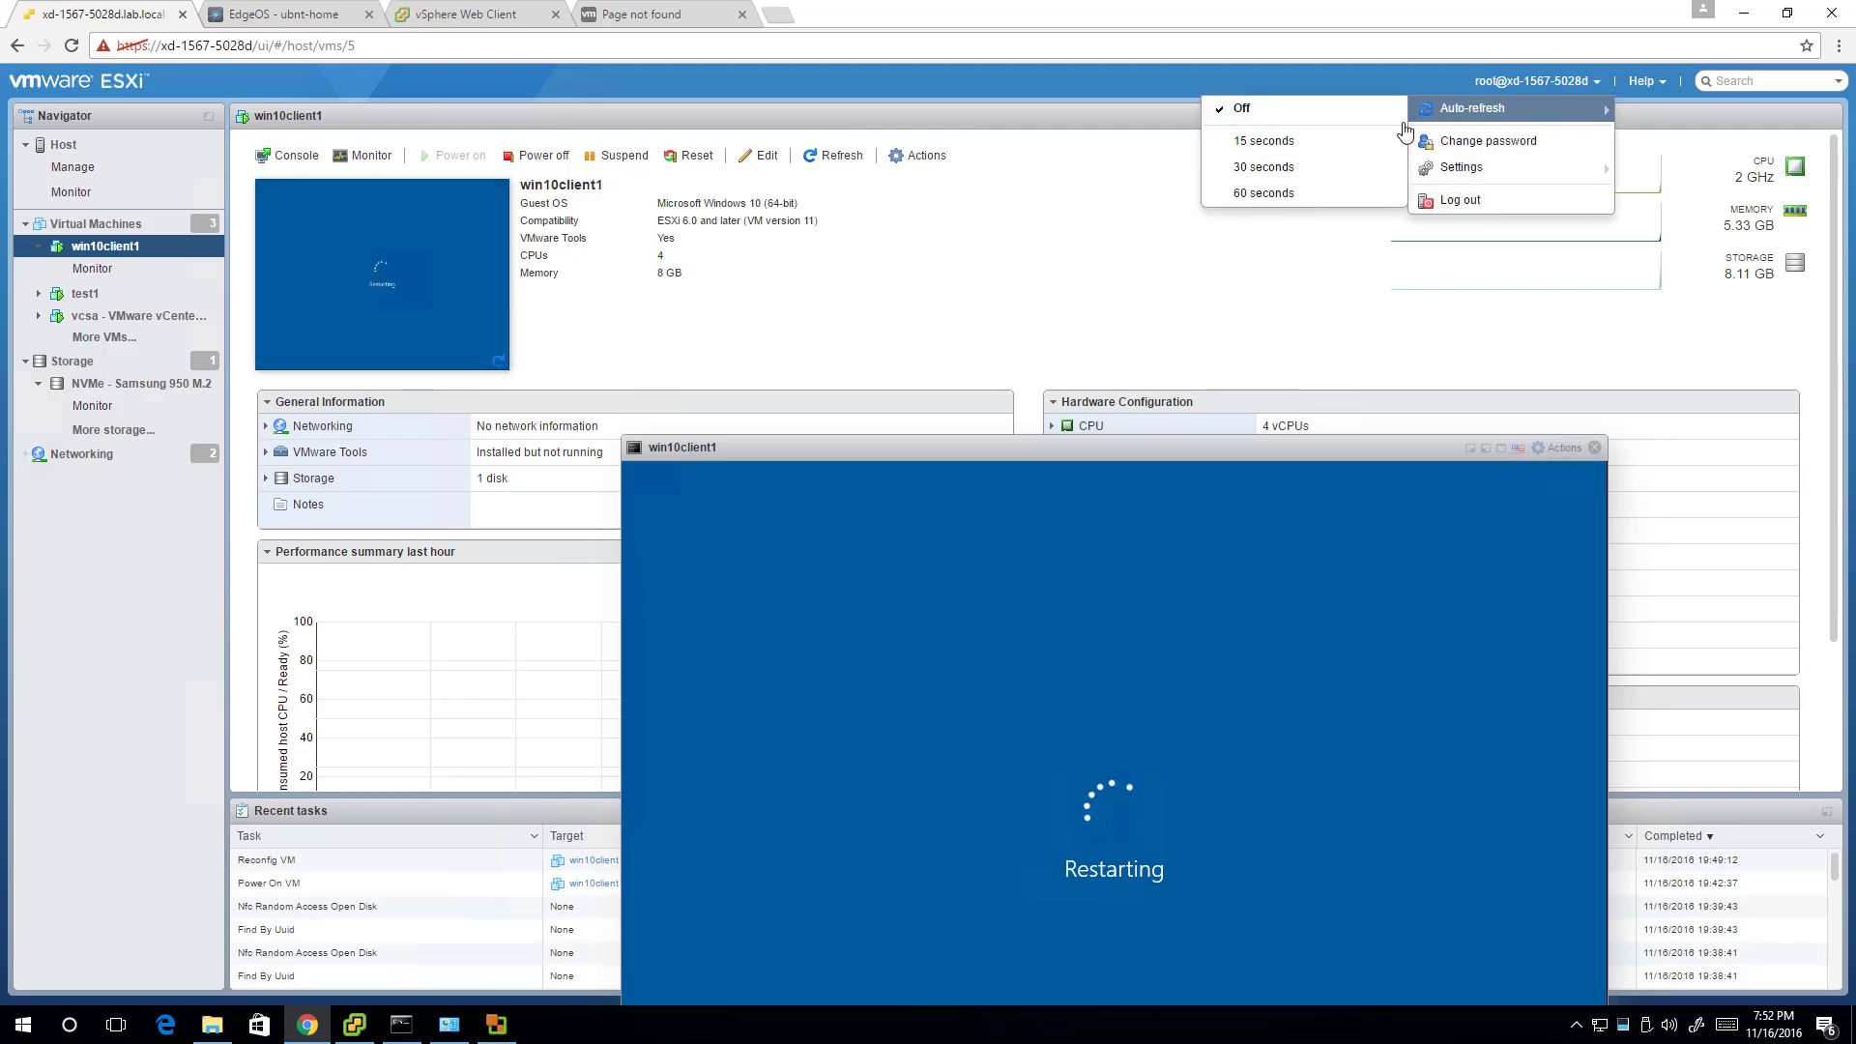
left_click(1353, 145)
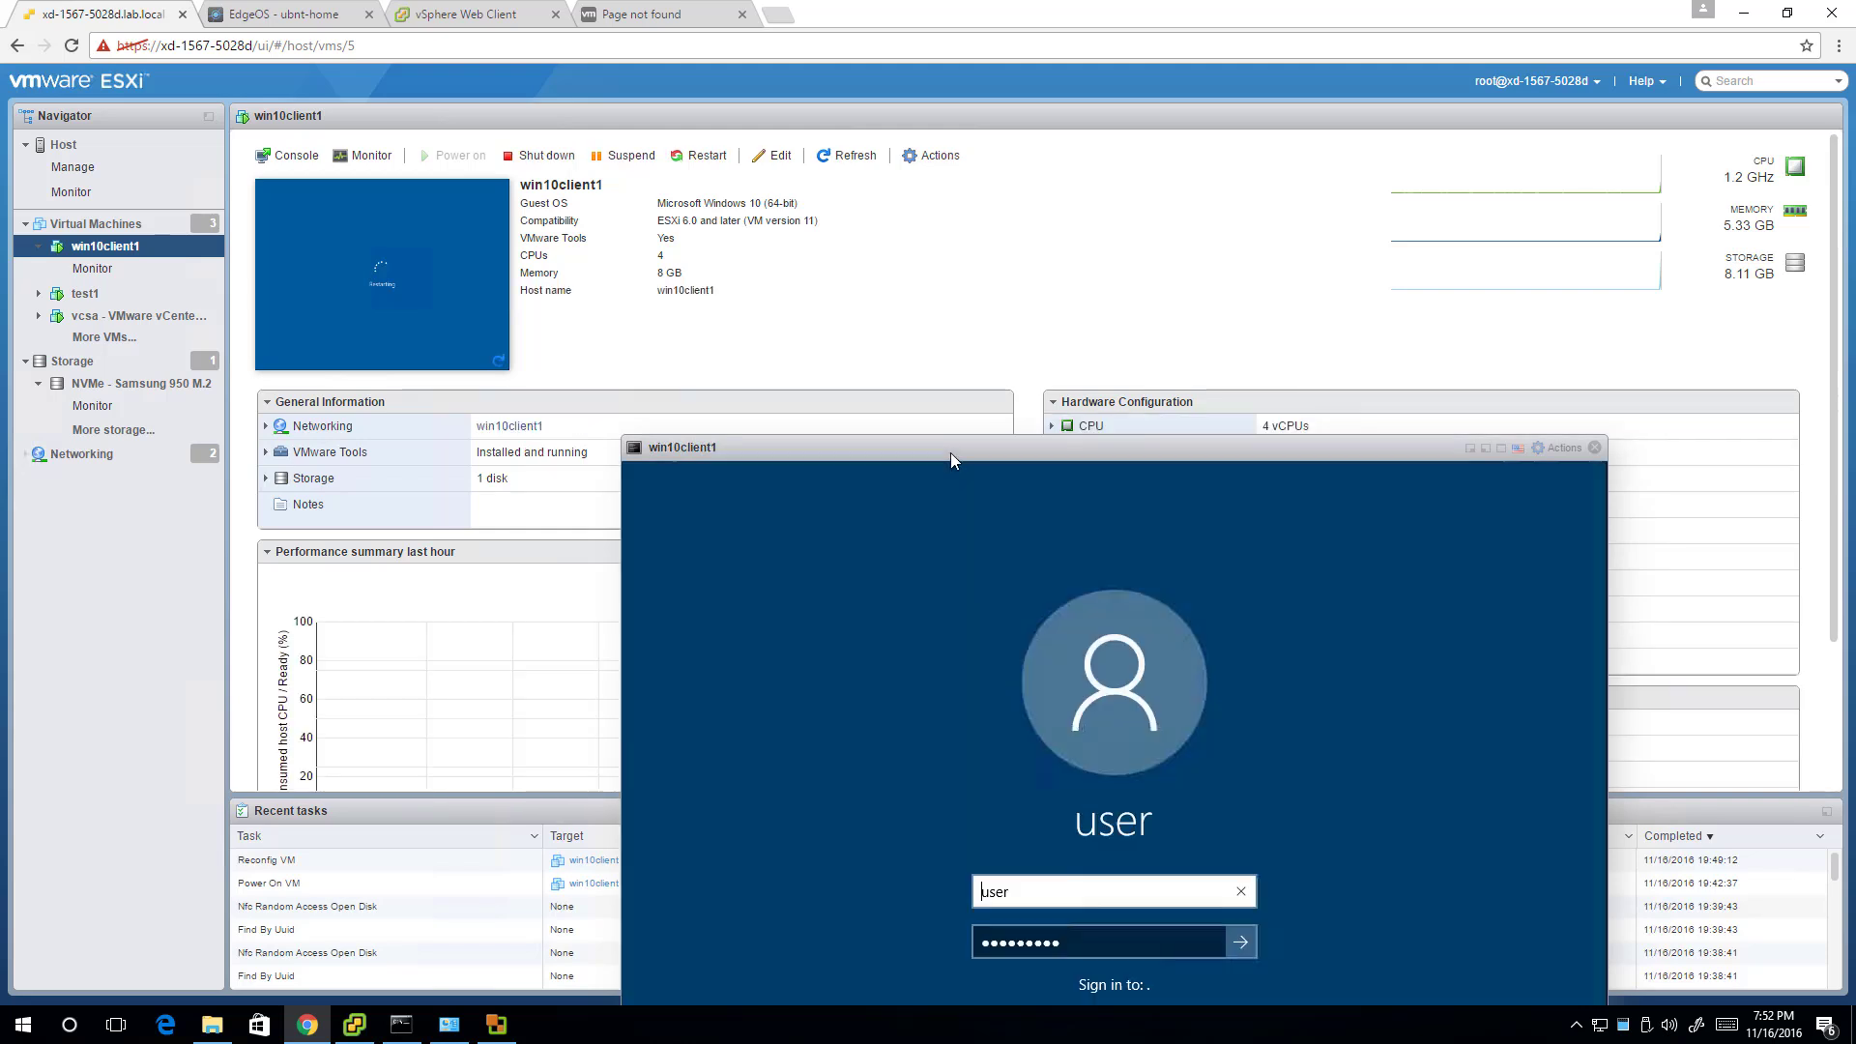
Step: Sign in to win10client1, minimize Task Manager, and clear the reopened Chrome window to show the desktop
key("Return")
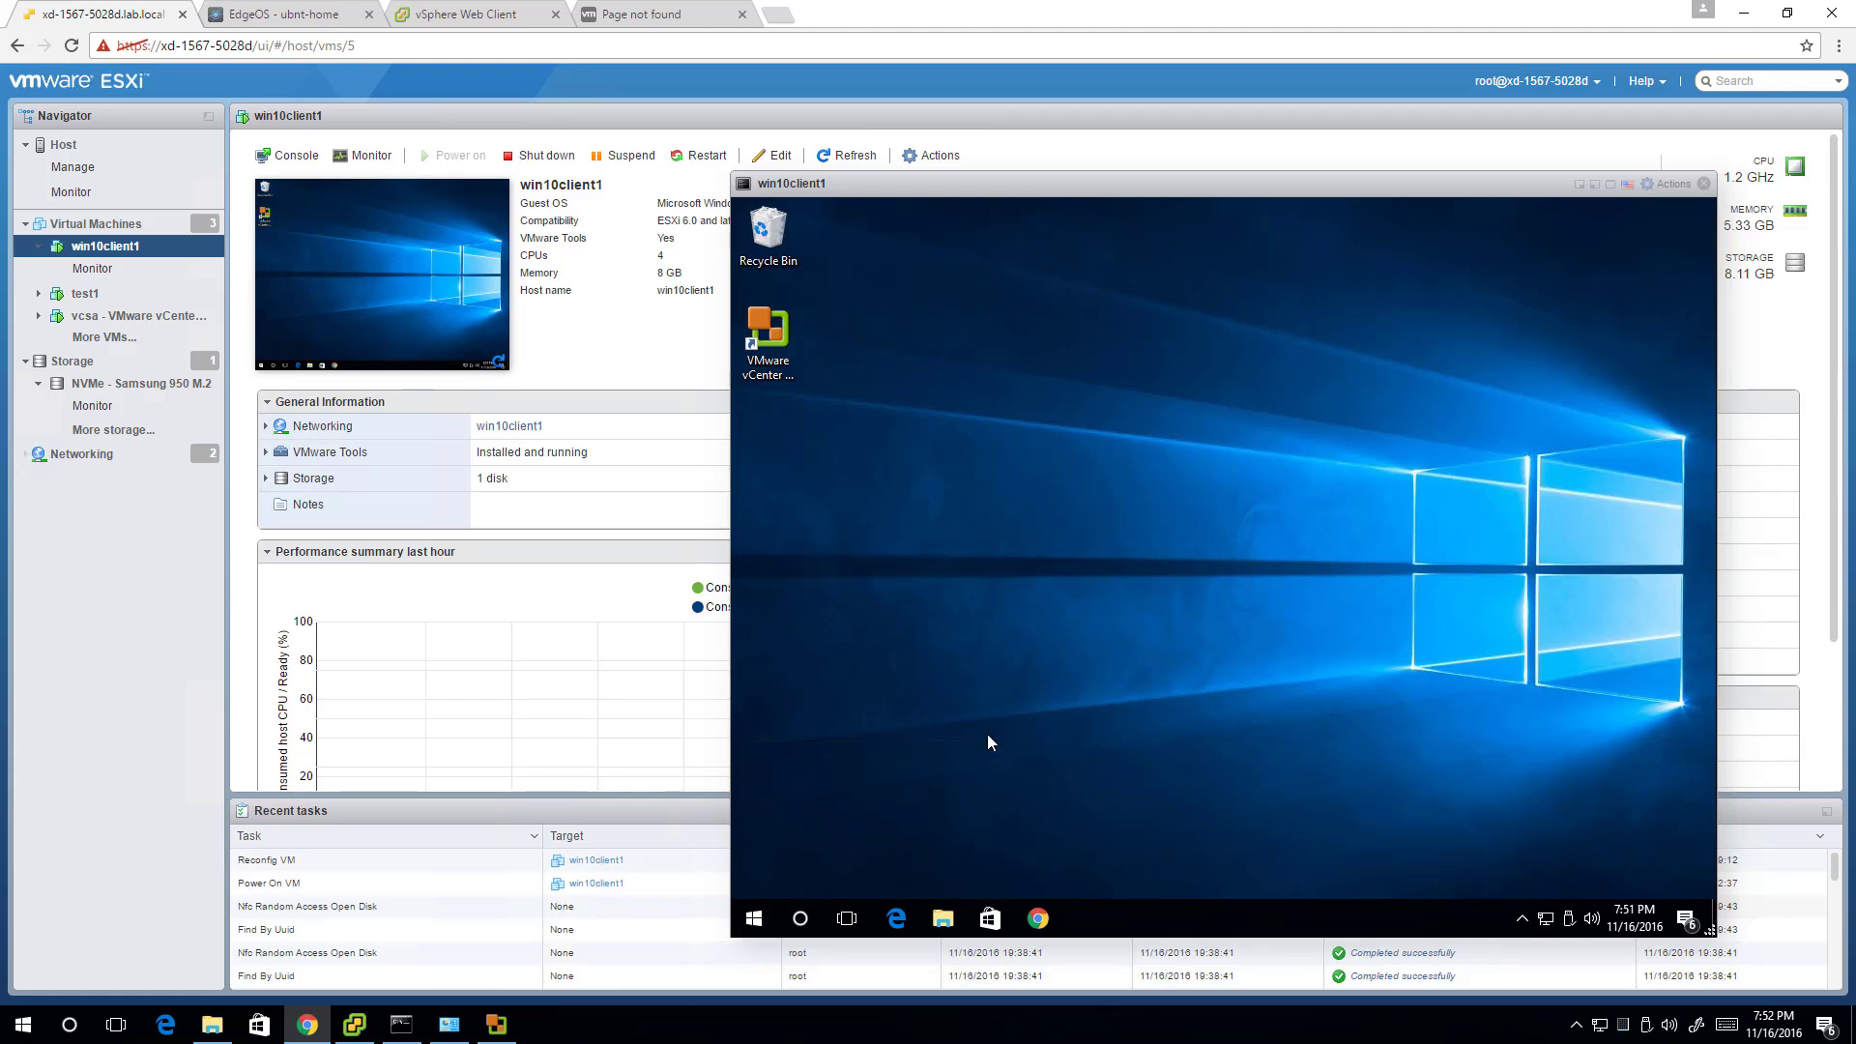
key("ctrl+shift+Escape")
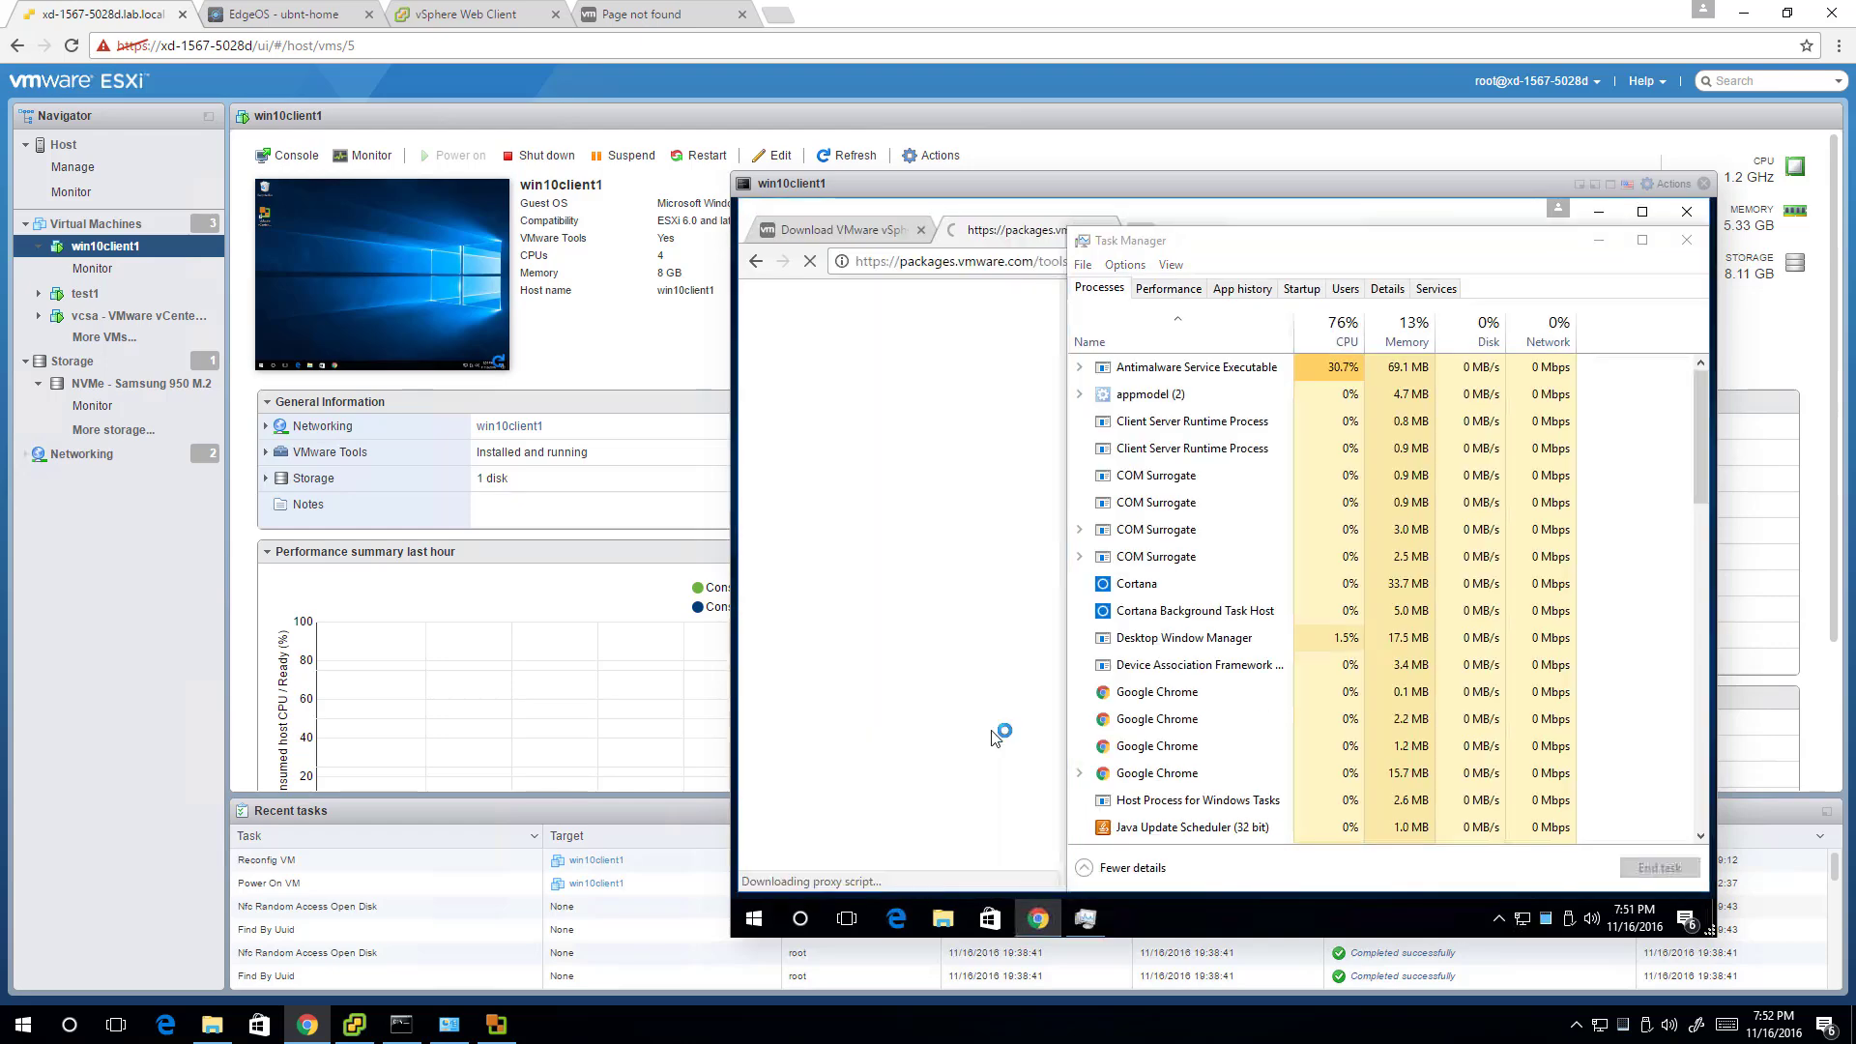
left_click(1600, 241)
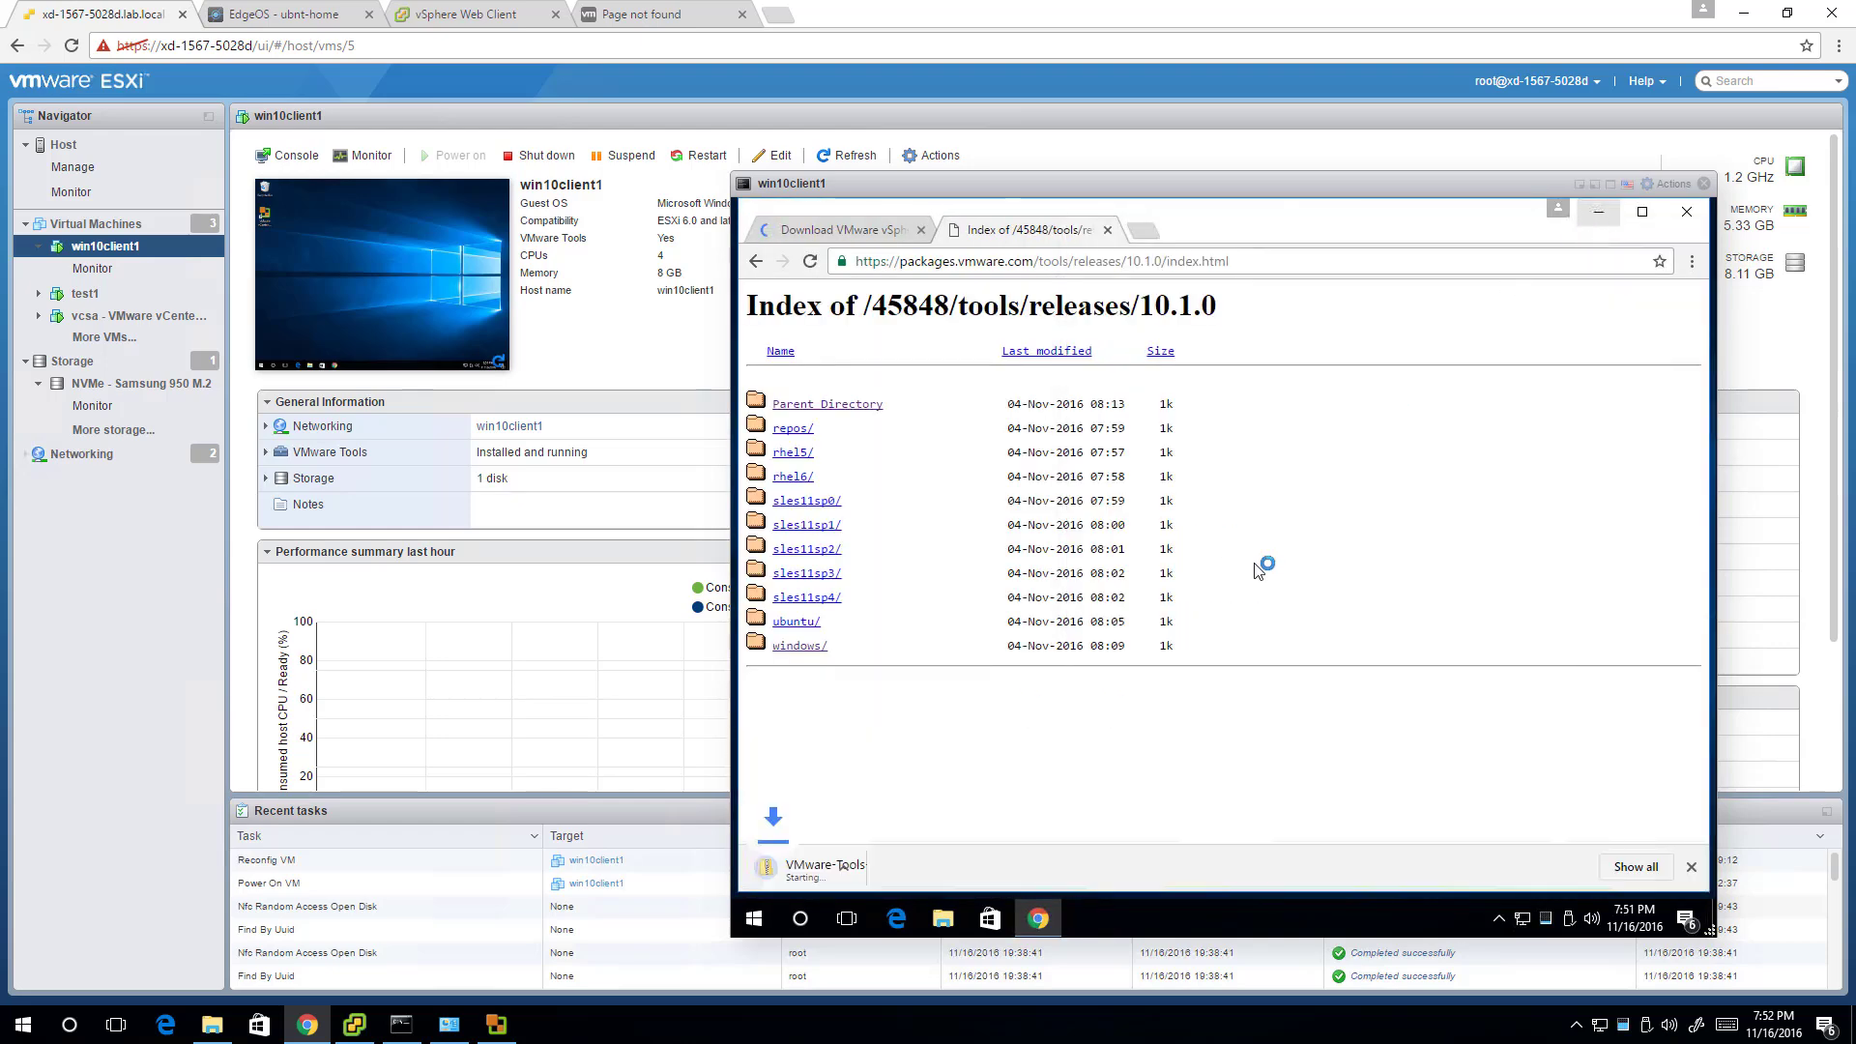
key("super+d")
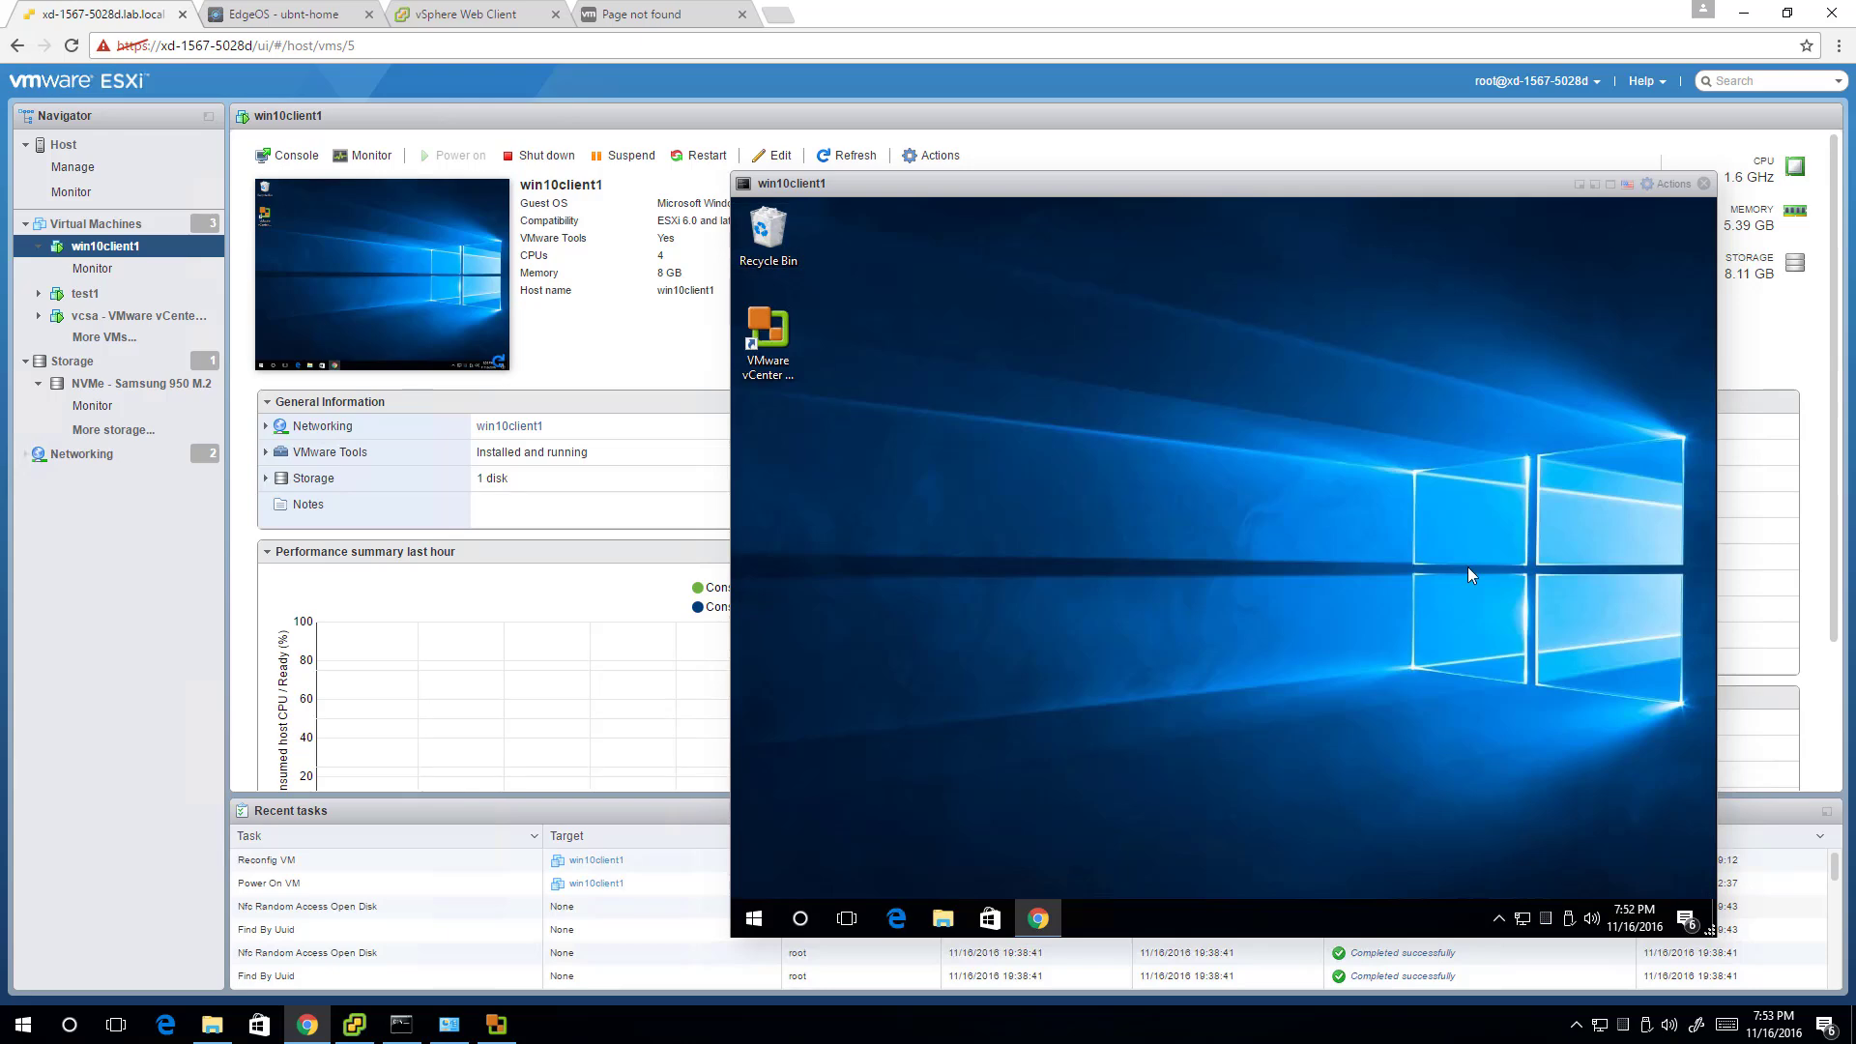
Step: Restore VMware vCenter Converter Standalone and maximize it to show the Job 1 summary for win10client1
left_click(496, 1023)
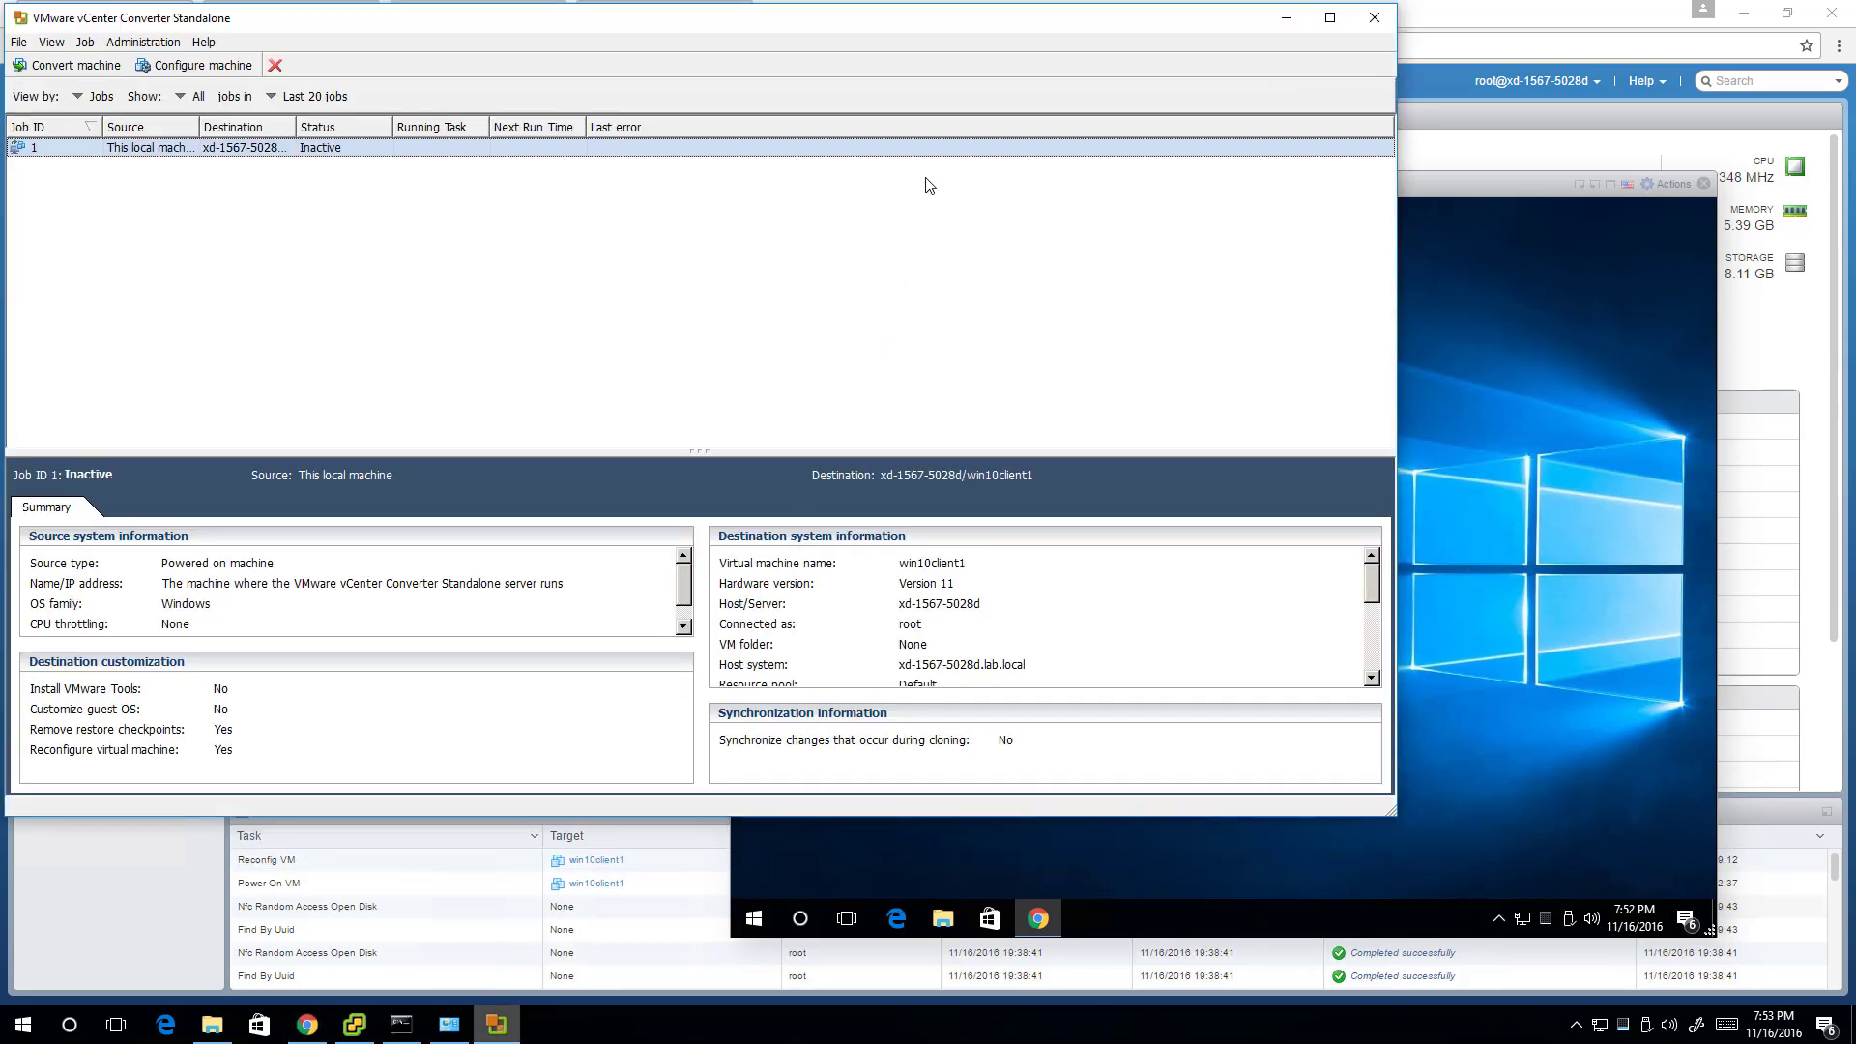
double_click(1079, 28)
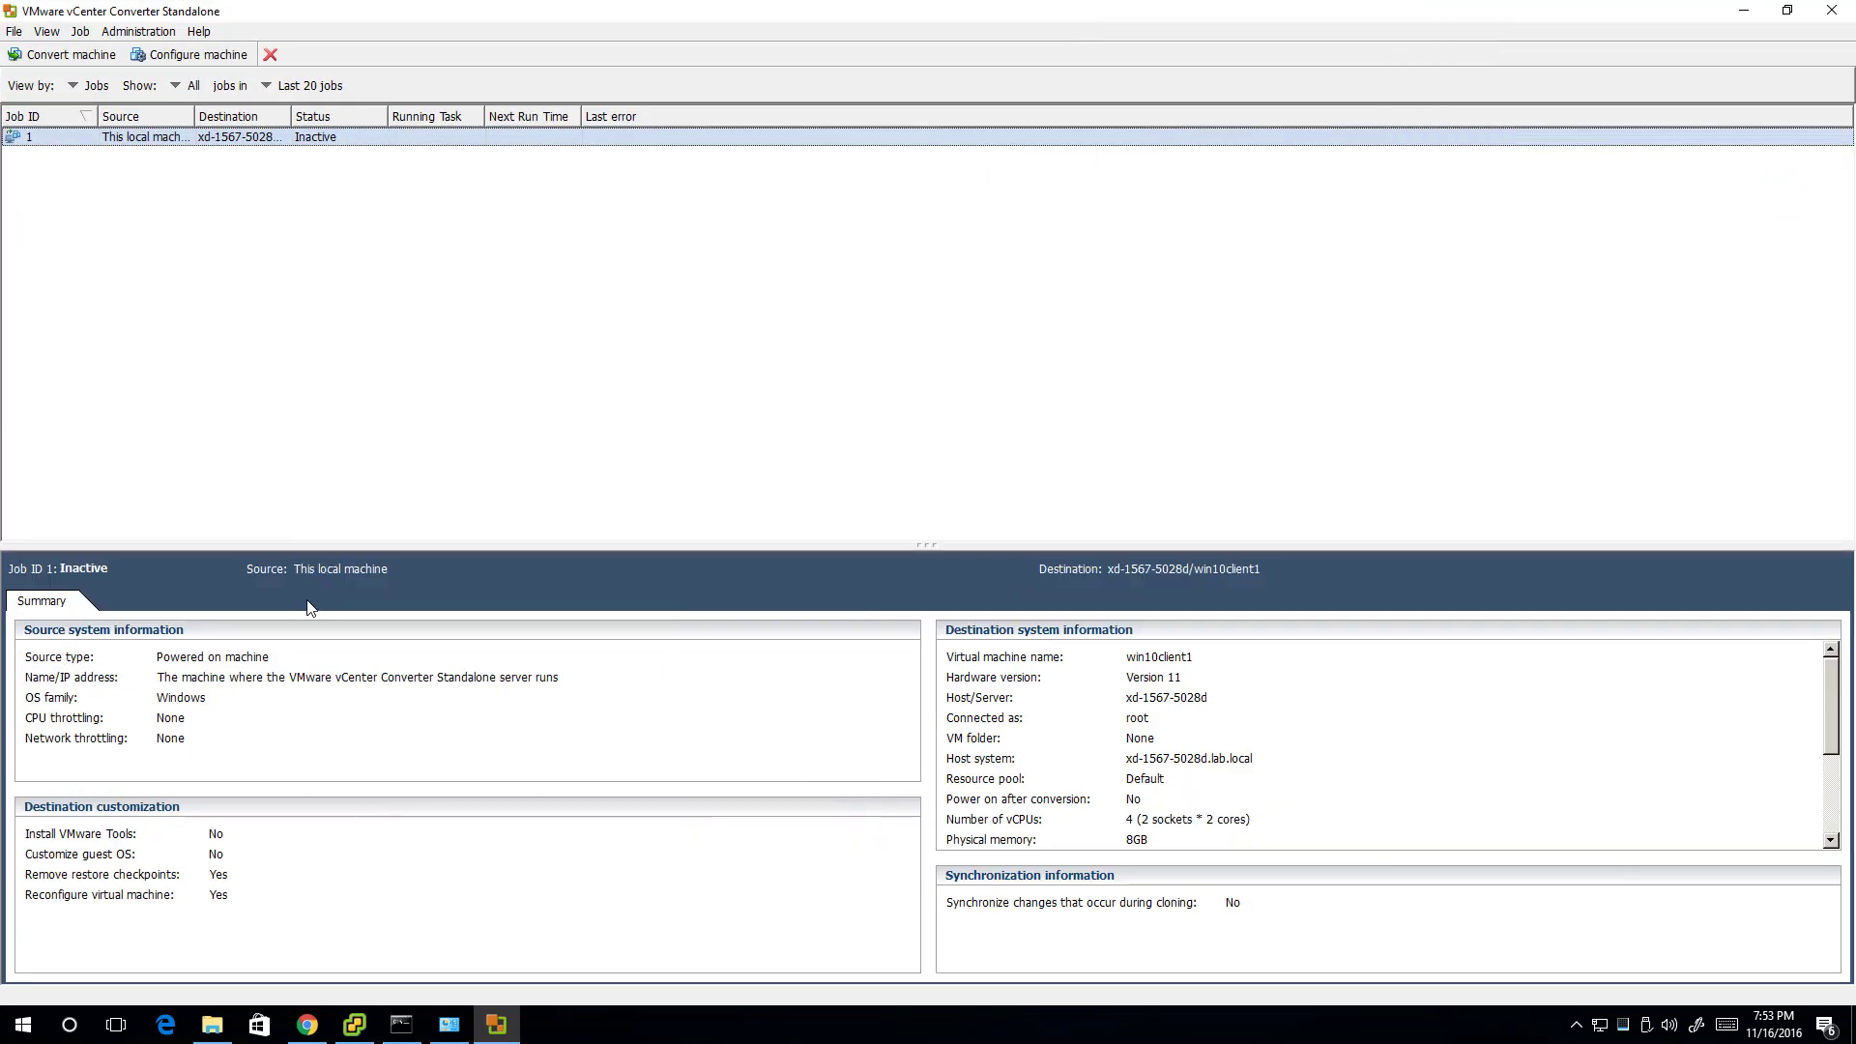